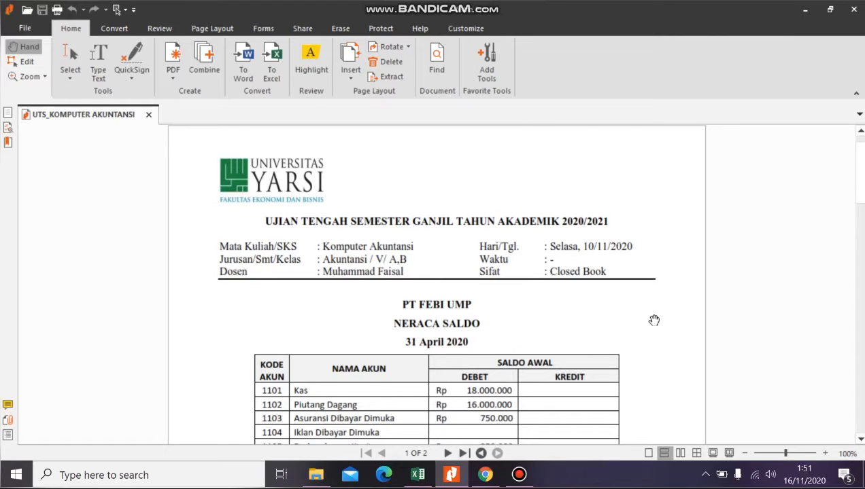
Examine the opening trial balance and April 2020 transactions in the exam PDF, and switch to the UTS KOMPAK workbook in Excel
{"action": "scroll", "coordinate": [653, 320], "scroll_direction": "down", "scroll_amount": 2}
{"action": "scroll", "coordinate": [654, 320], "scroll_direction": "down", "scroll_amount": 3}
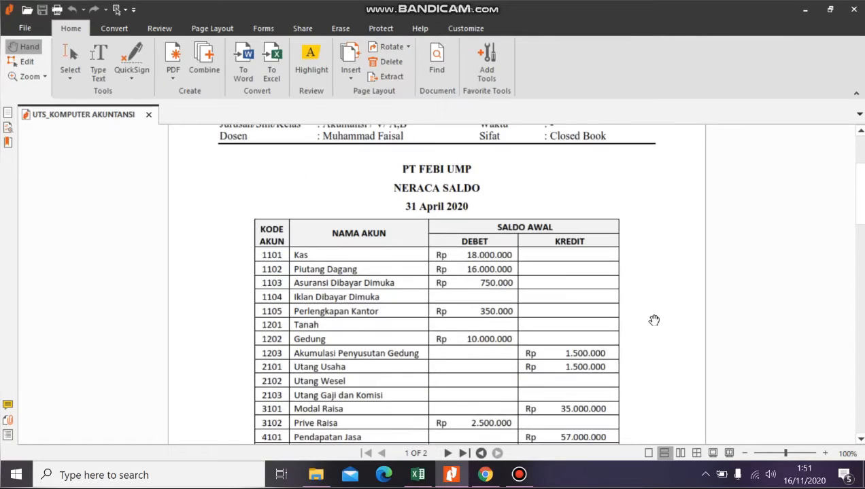
{"action": "scroll", "coordinate": [653, 320], "scroll_direction": "down", "scroll_amount": 6}
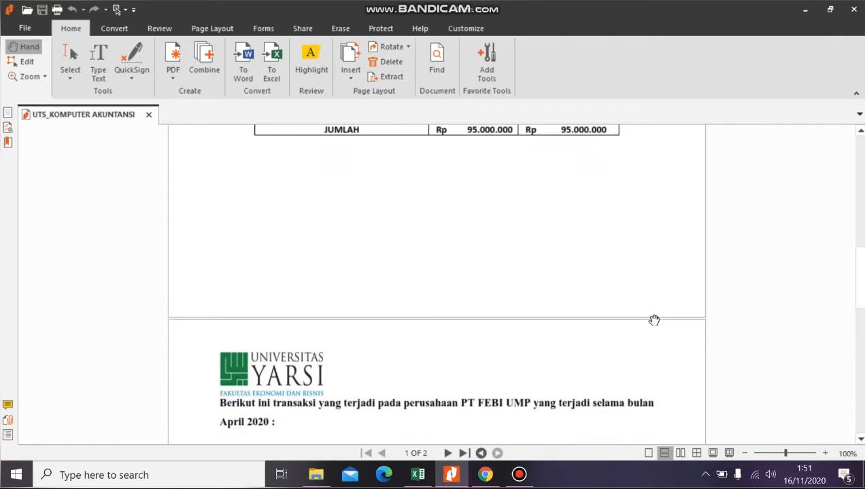
{"action": "scroll", "coordinate": [653, 320], "scroll_direction": "down", "scroll_amount": 8}
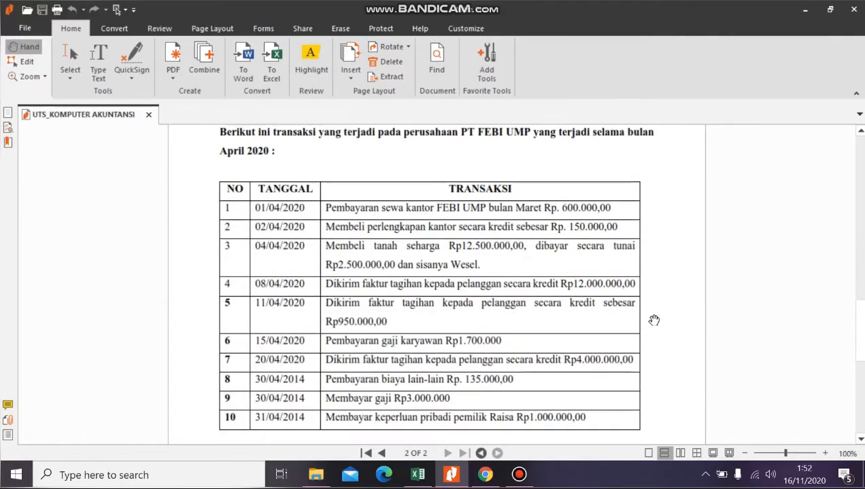
{"action": "scroll", "coordinate": [653, 320], "scroll_direction": "down", "scroll_amount": 1}
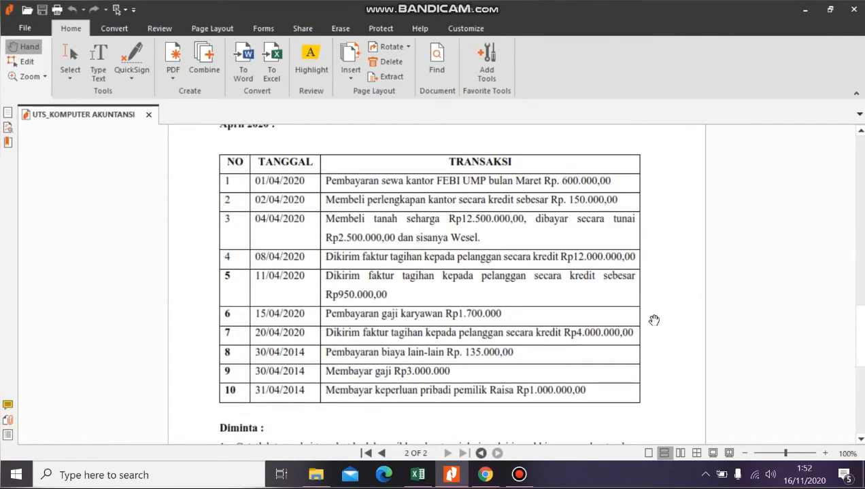
{"action": "scroll", "coordinate": [654, 320], "scroll_direction": "up", "scroll_amount": 7}
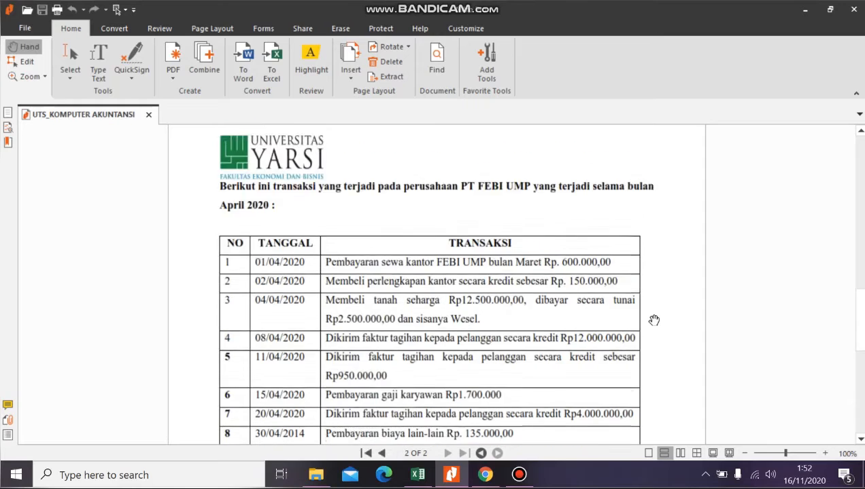
{"action": "scroll", "coordinate": [654, 320], "scroll_direction": "up", "scroll_amount": 5}
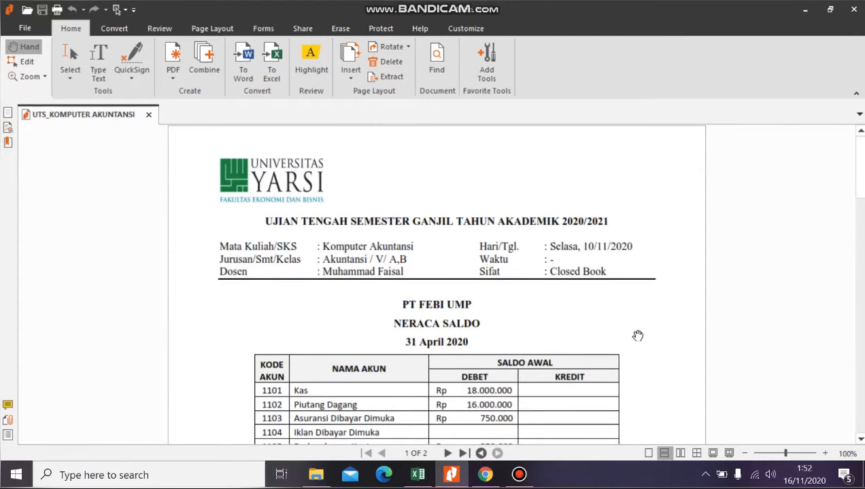
{"action": "left_click", "coordinate": [418, 476]}
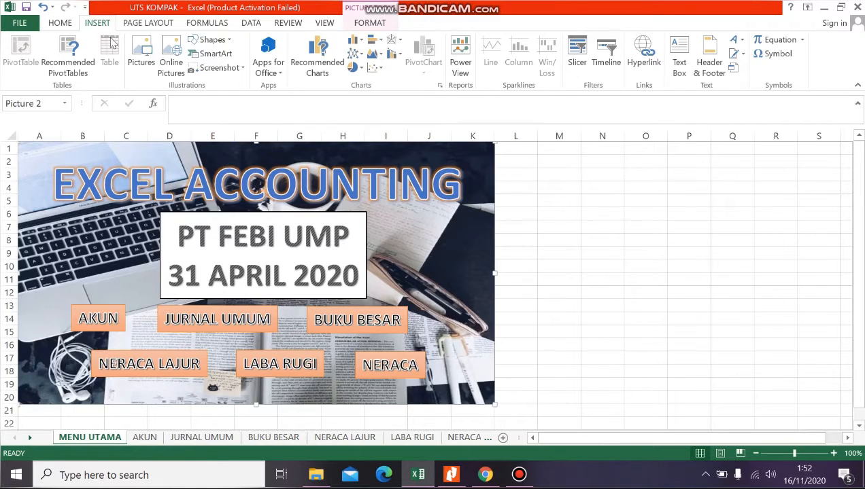
{"action": "left_click", "coordinate": [147, 53]}
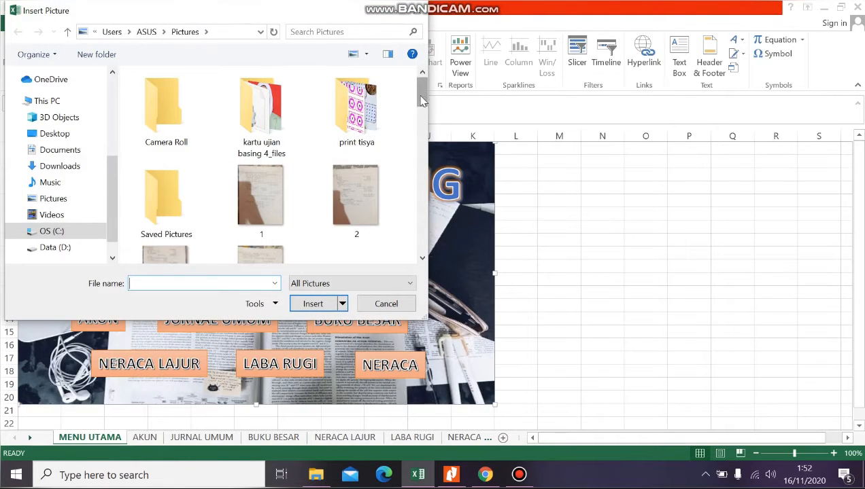
{"action": "left_click_drag", "start_coordinate": [422, 102], "coordinate": [422, 177]}
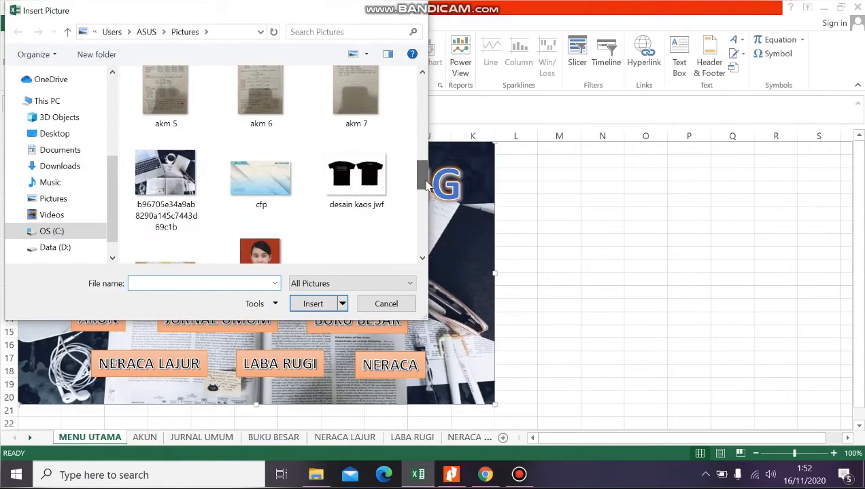
{"action": "left_click", "coordinate": [343, 195]}
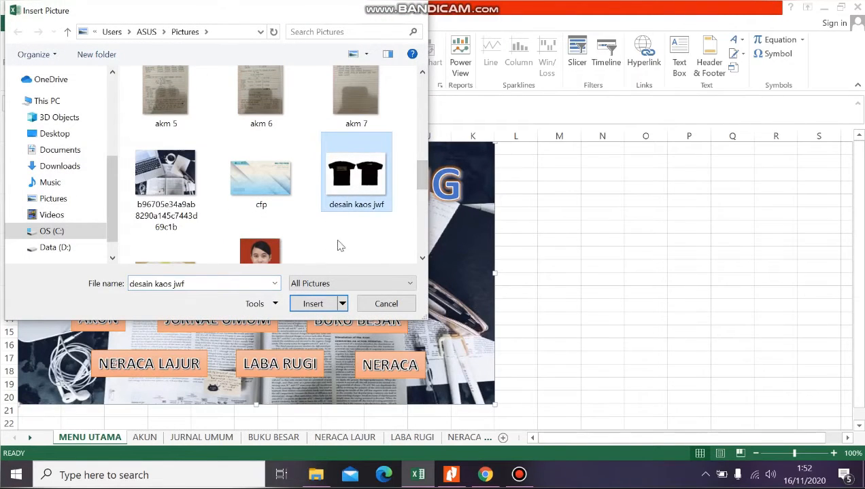
{"action": "left_click", "coordinate": [383, 307]}
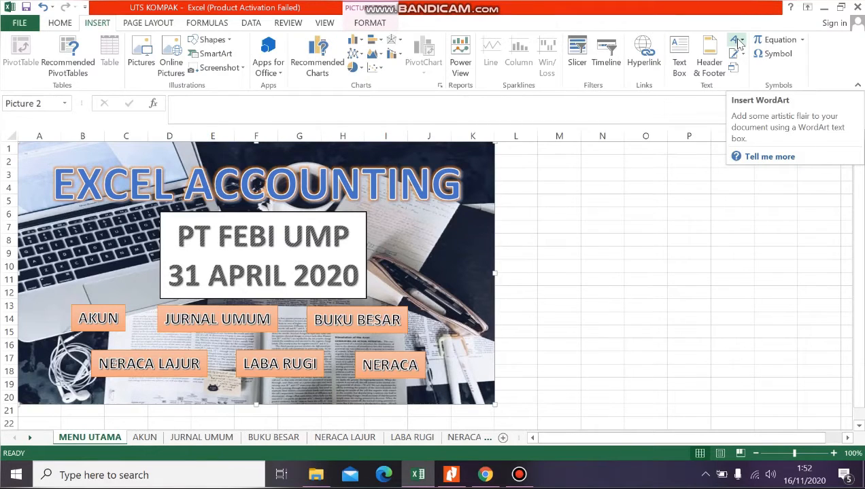
{"action": "left_click", "coordinate": [349, 244]}
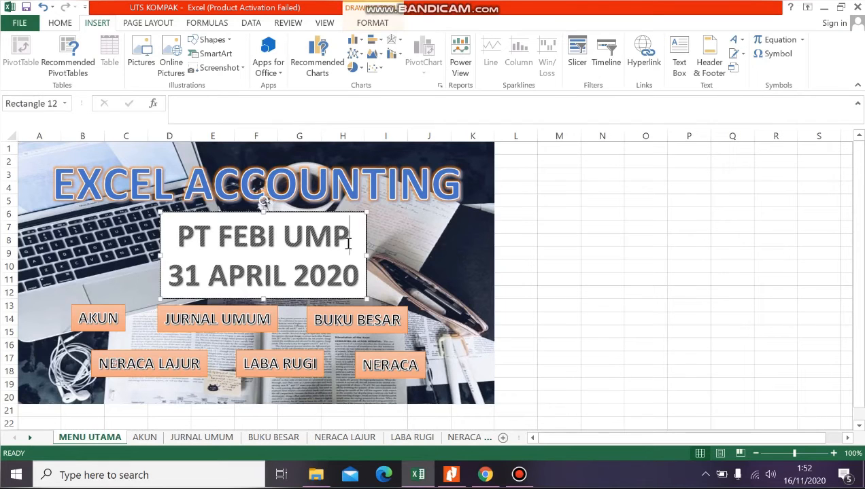
In the AKUN sheet, add list validation to POS SALDO cell C7 with source Debet;Kredit;- and blanks not ignored
{"action": "left_click", "coordinate": [144, 438]}
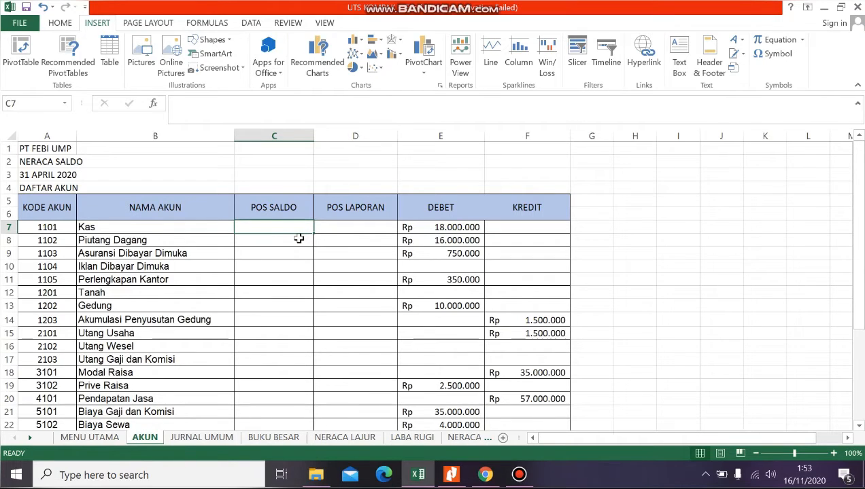
{"action": "left_click", "coordinate": [252, 26]}
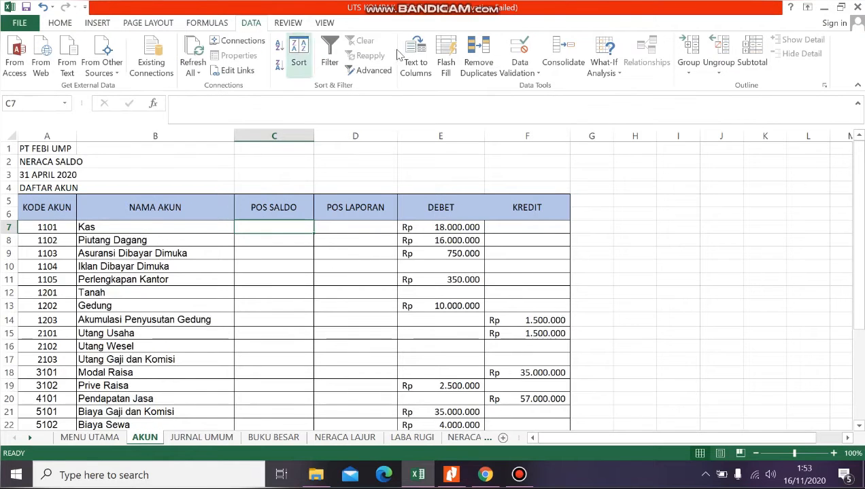
{"action": "left_click", "coordinate": [524, 46]}
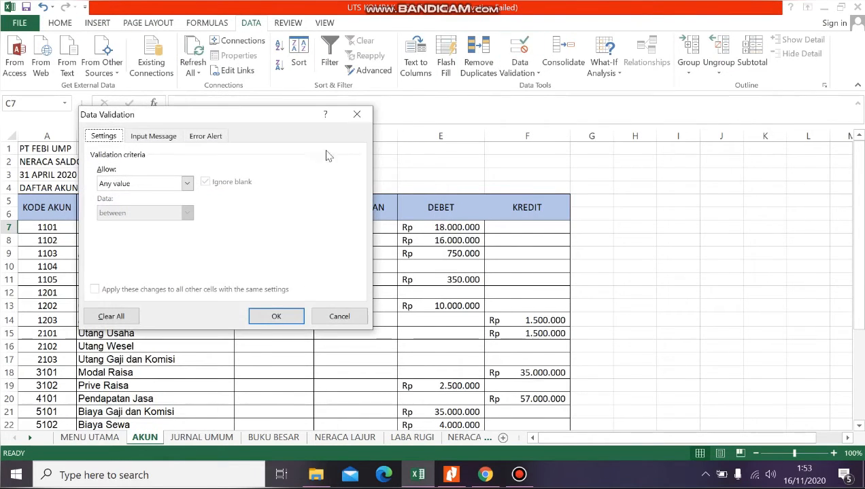
{"action": "left_click", "coordinate": [187, 183]}
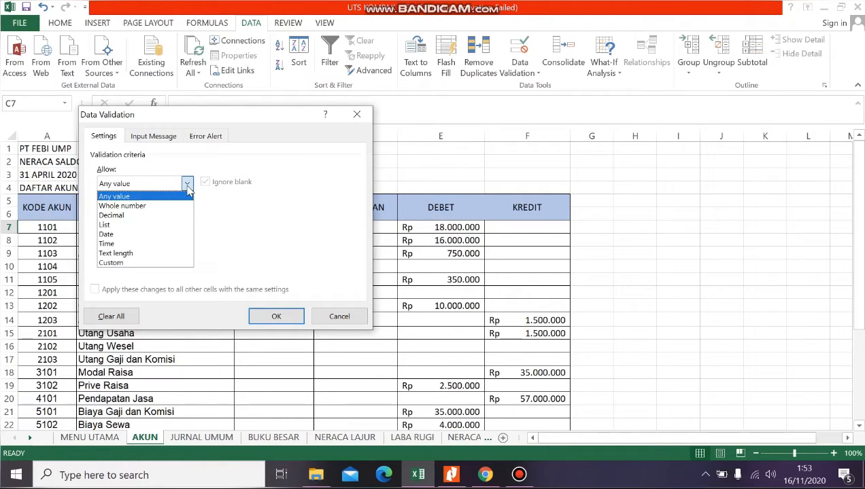
{"action": "left_click", "coordinate": [148, 224]}
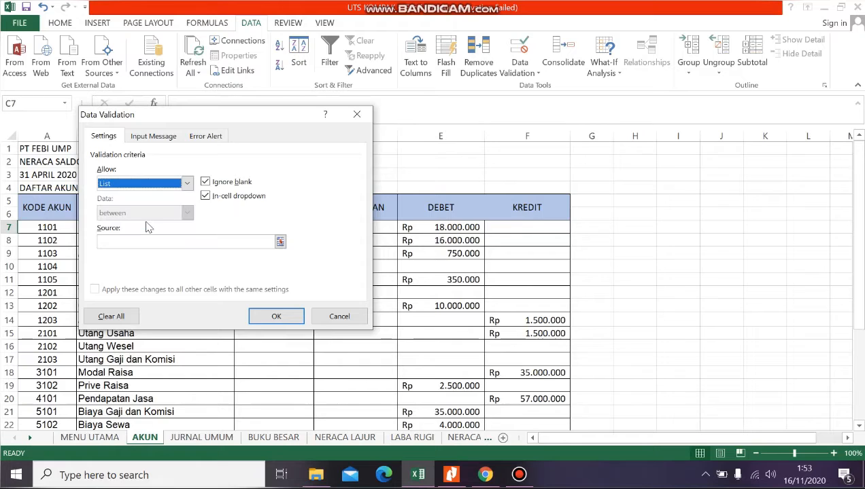
{"action": "left_click", "coordinate": [205, 182]}
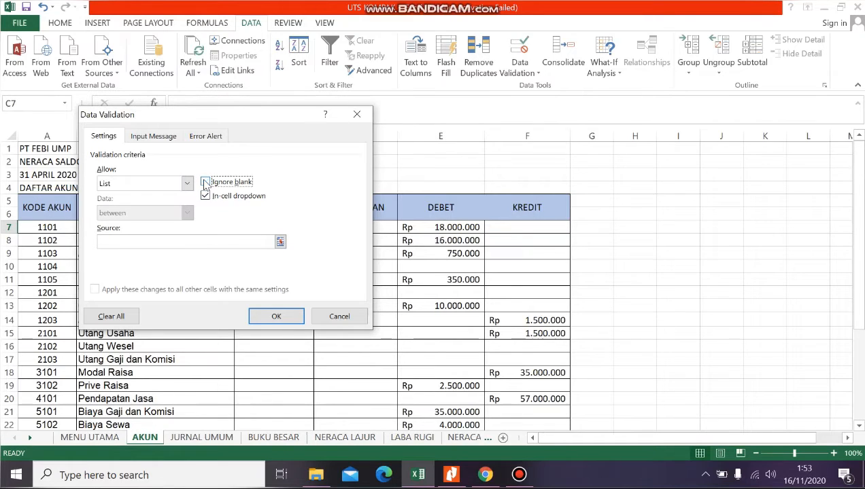
{"action": "left_click", "coordinate": [223, 244]}
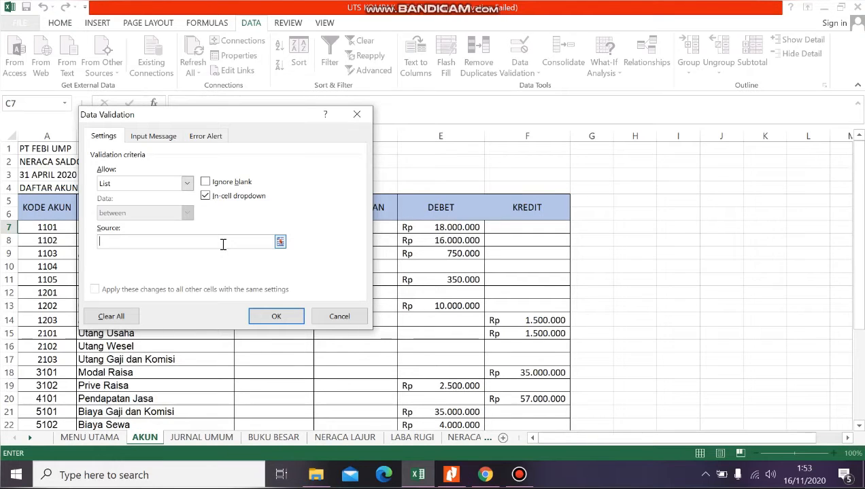
{"action": "type", "text": "k"}
{"action": "type", "text": "redit;-"}
{"action": "left_click", "coordinate": [276, 315]}
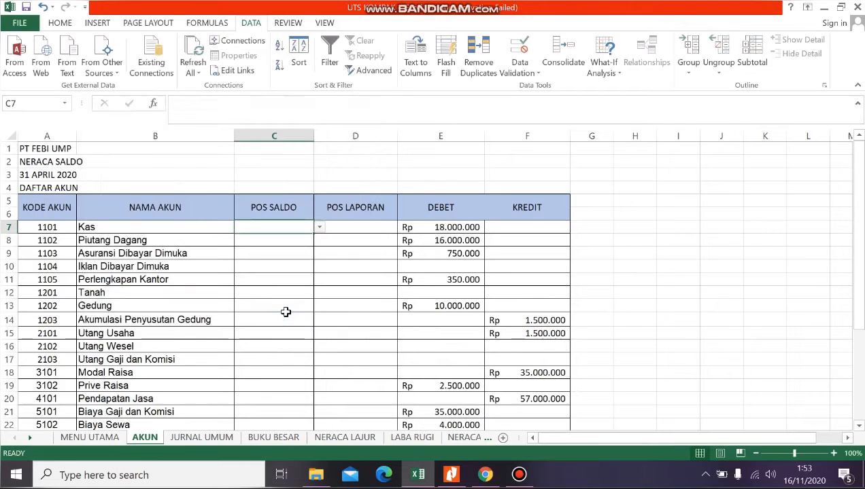
Choose Debet from the list in C7 and fill it down the POS SALDO column to C28
{"action": "left_click", "coordinate": [319, 229]}
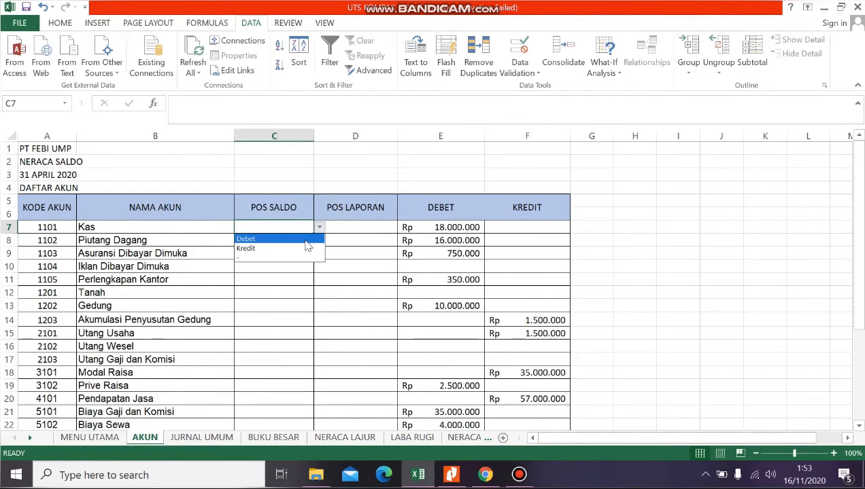
{"action": "left_click", "coordinate": [306, 241]}
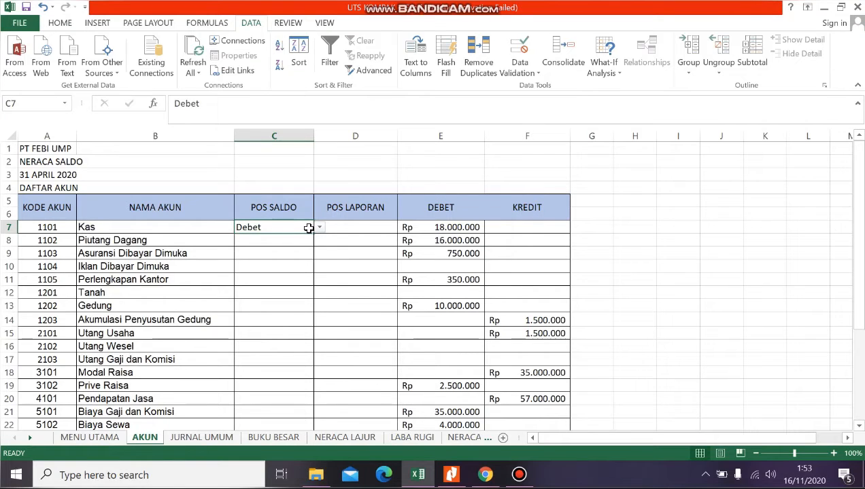
{"action": "left_click", "coordinate": [326, 227]}
{"action": "left_click", "coordinate": [287, 230]}
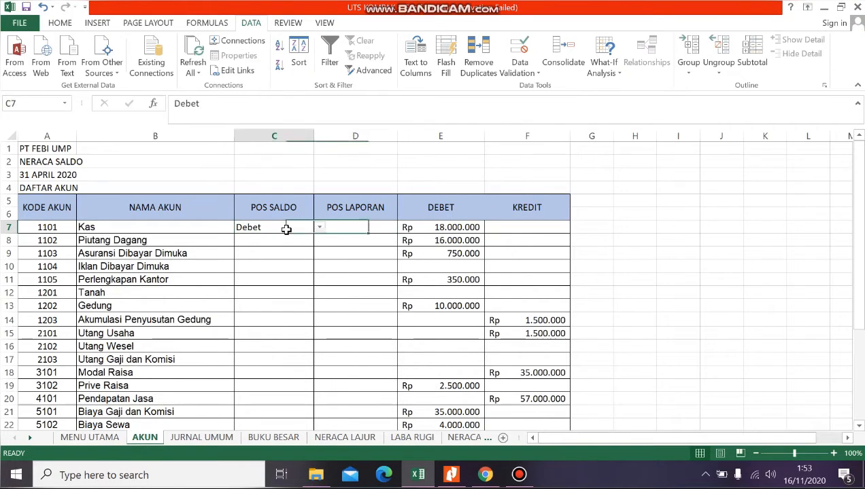
{"action": "left_click_drag", "start_coordinate": [314, 233], "coordinate": [290, 414]}
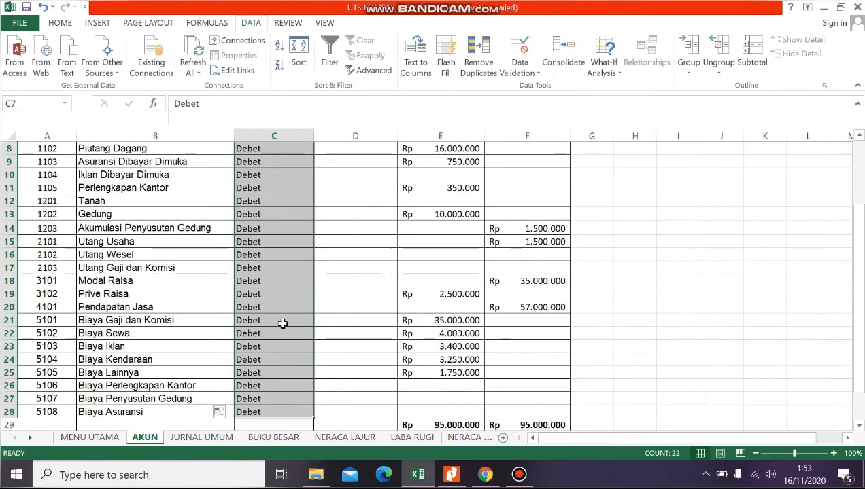
Set POS SALDO for Akumulasi Penyusutan Gedung (C14) to Kredit and fill it down to C20
{"action": "scroll", "coordinate": [282, 323], "scroll_direction": "up", "scroll_amount": 2}
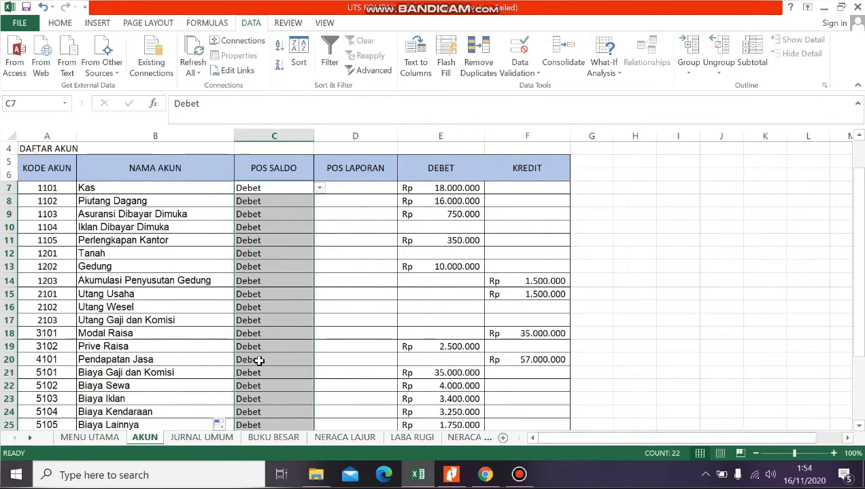
{"action": "scroll", "coordinate": [257, 361], "scroll_direction": "down", "scroll_amount": 1}
{"action": "scroll", "coordinate": [249, 280], "scroll_direction": "down", "scroll_amount": 2}
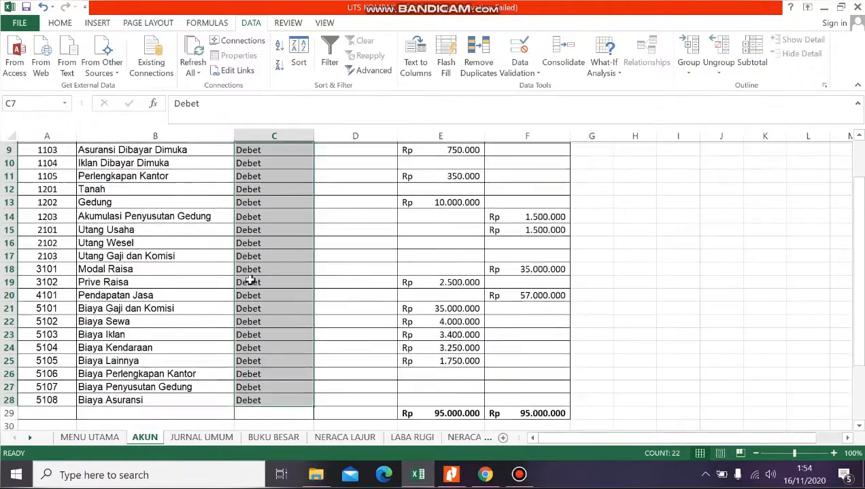
{"action": "scroll", "coordinate": [249, 279], "scroll_direction": "up", "scroll_amount": 2}
{"action": "left_click", "coordinate": [256, 254]}
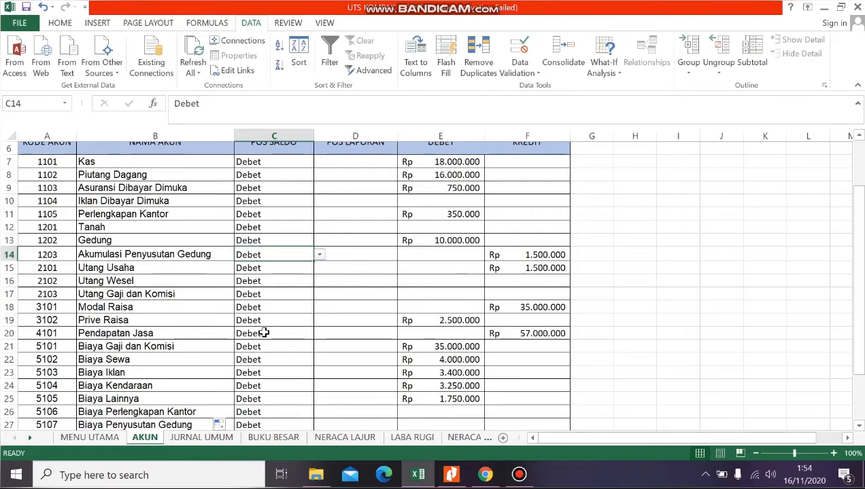
{"action": "left_click", "coordinate": [318, 255]}
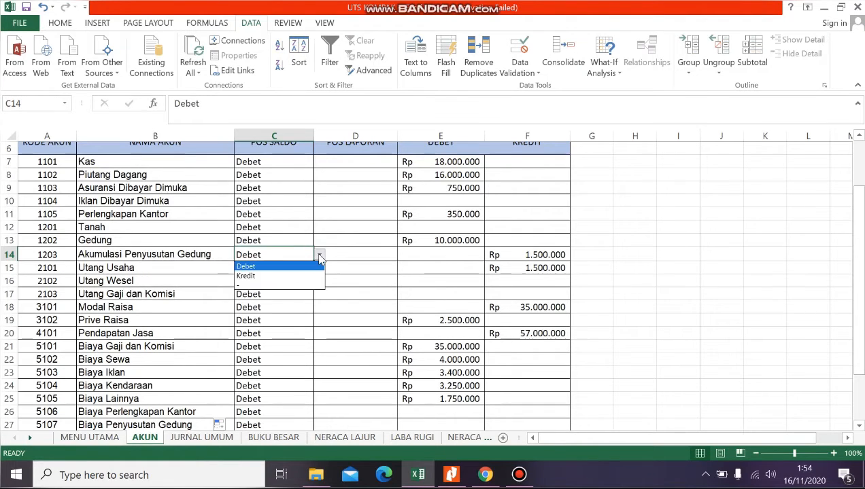
{"action": "left_click", "coordinate": [292, 274]}
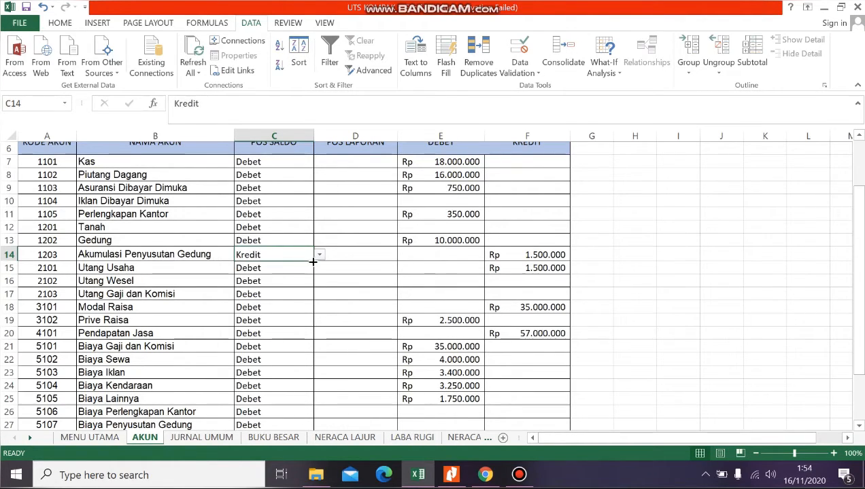
{"action": "left_click_drag", "start_coordinate": [313, 261], "coordinate": [297, 340]}
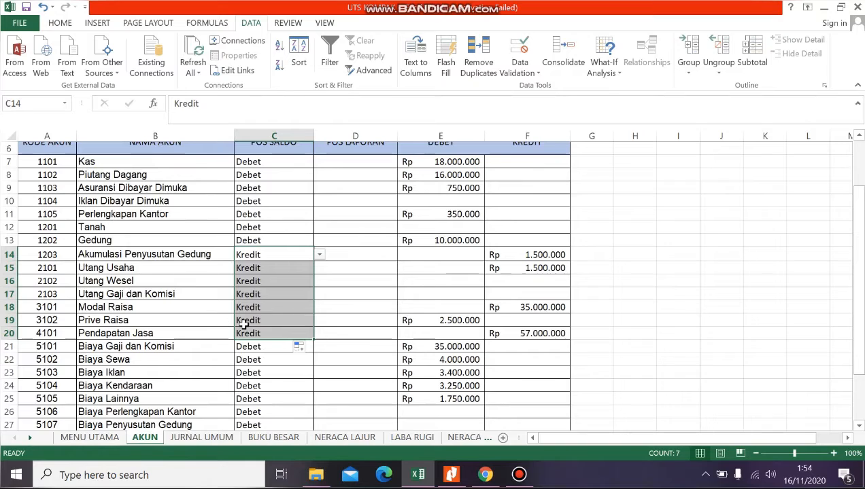
Set POS SALDO for the Prive Raisa account in C19 to Debet
{"action": "left_click", "coordinate": [279, 320]}
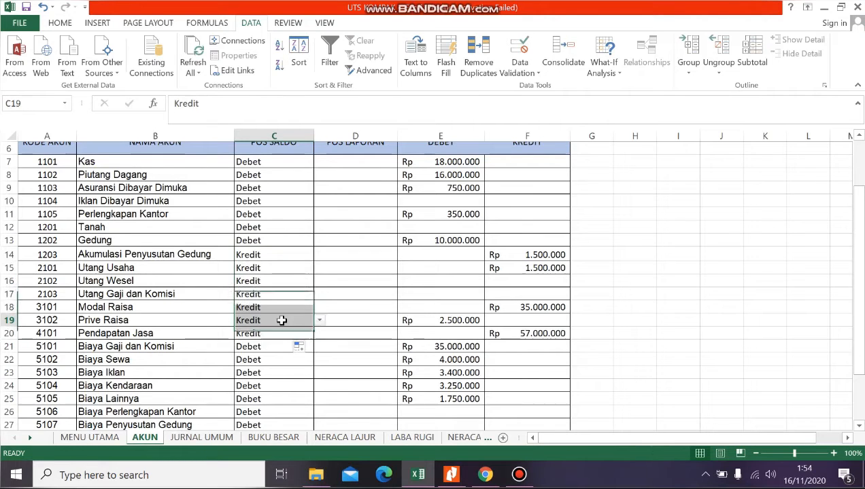
{"action": "left_click", "coordinate": [319, 320]}
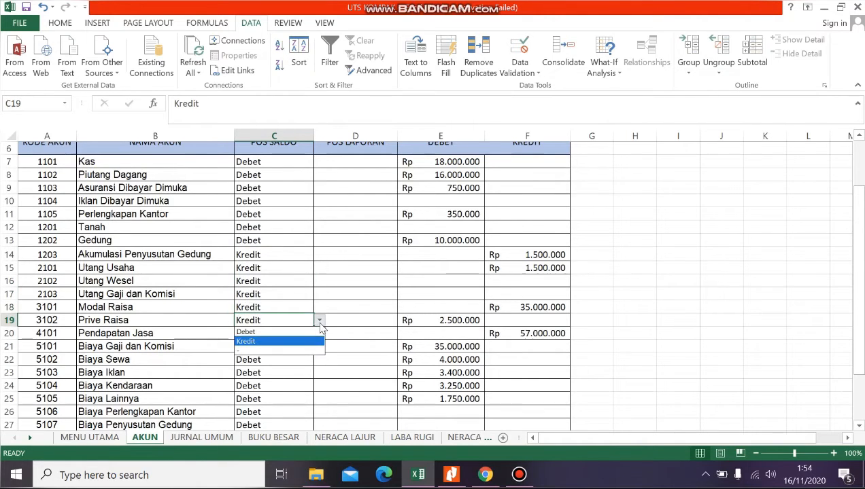
{"action": "left_click", "coordinate": [282, 333]}
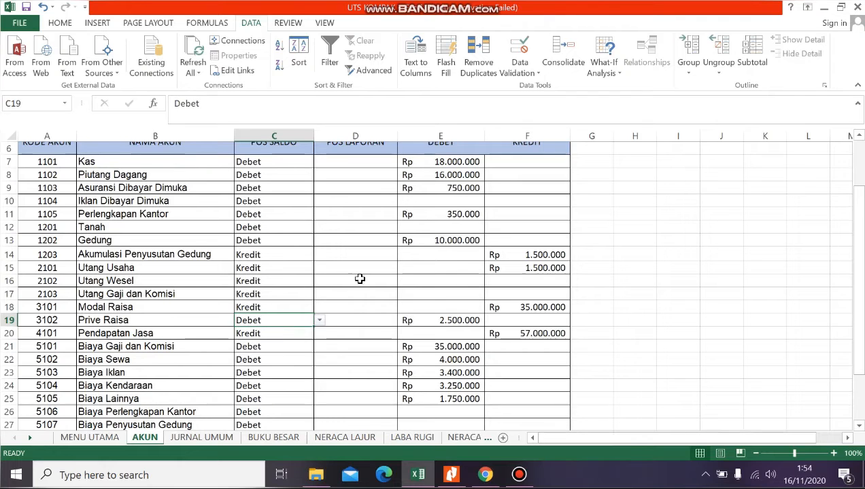
Centre the POS SALDO entries in C7:C28 horizontally
{"action": "left_click_drag", "start_coordinate": [292, 157], "coordinate": [272, 386]}
{"action": "left_click", "coordinate": [68, 23]}
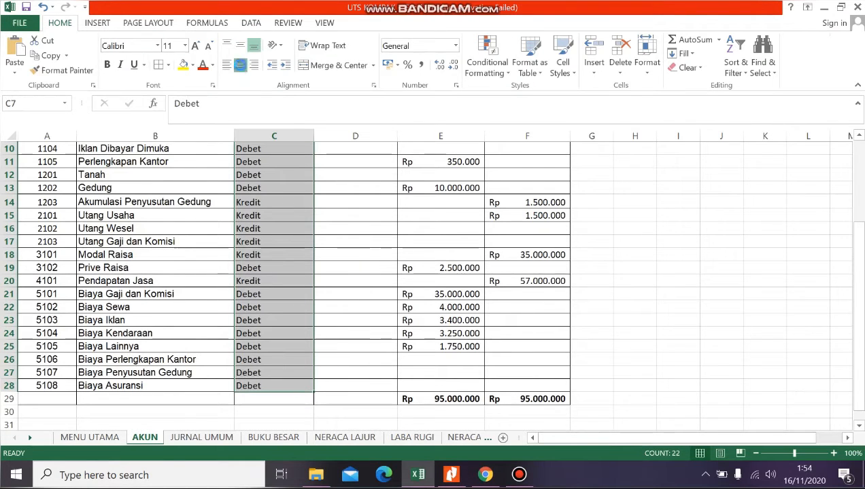
{"action": "left_click", "coordinate": [240, 64]}
{"action": "scroll", "coordinate": [384, 233], "scroll_direction": "up", "scroll_amount": 3}
{"action": "left_click", "coordinate": [378, 230]}
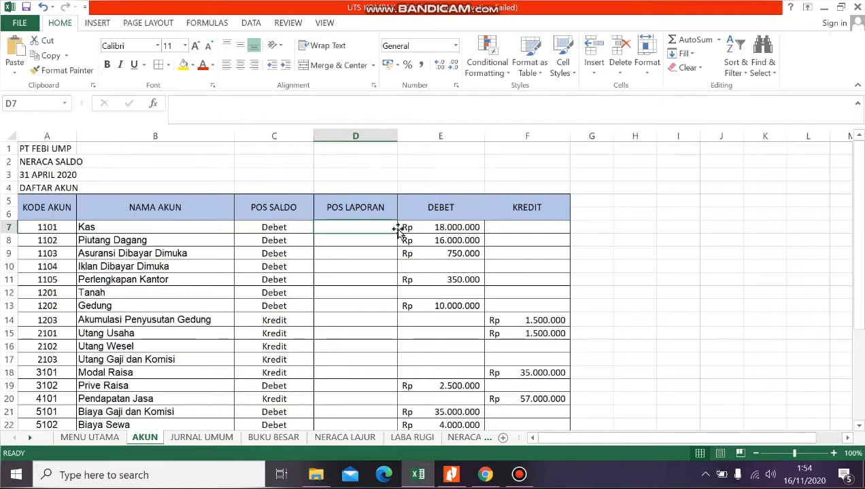
Add list validation to POS LAPORAN cell D7 with the options Neraca, Laba Rugi and -, without ignoring blanks
{"action": "left_click", "coordinate": [256, 24]}
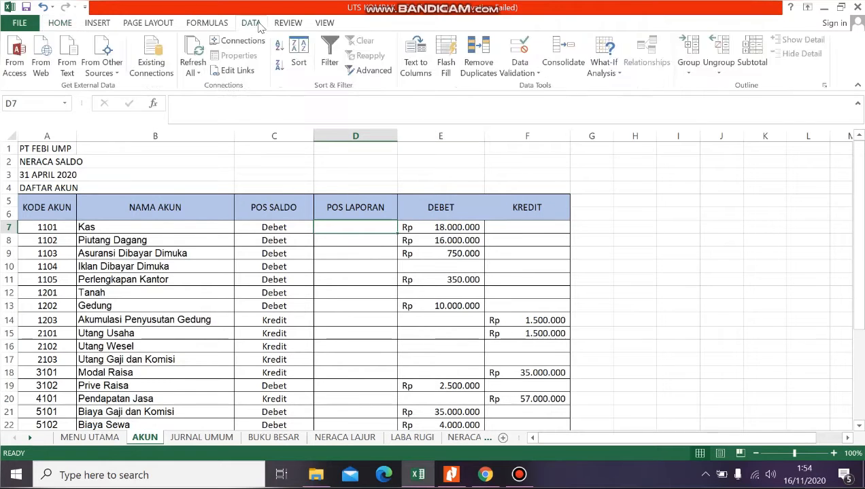
{"action": "left_click", "coordinate": [530, 52]}
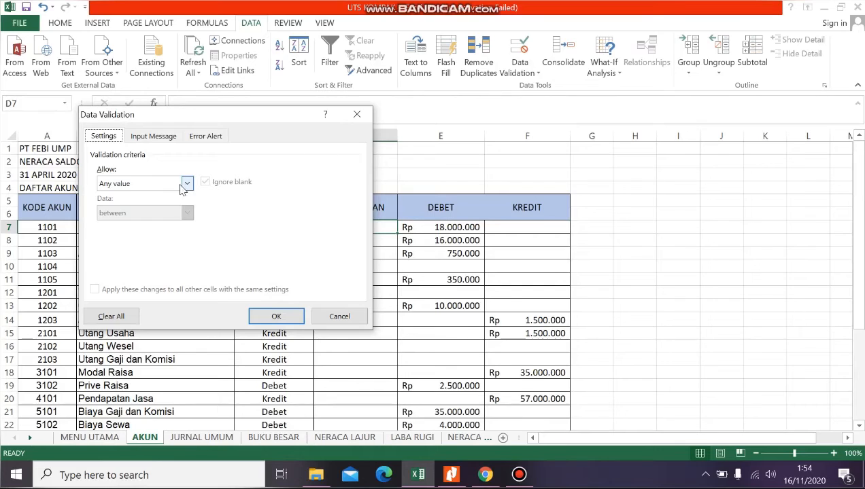
{"action": "left_click", "coordinate": [187, 183]}
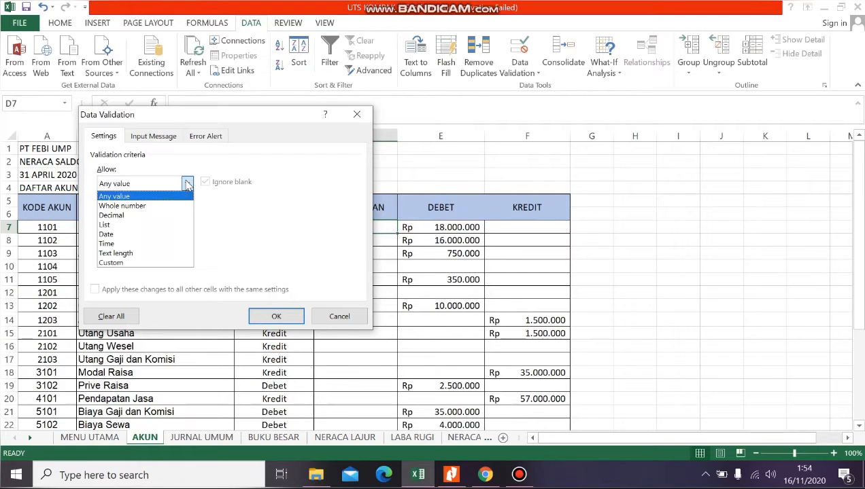
{"action": "left_click", "coordinate": [168, 233]}
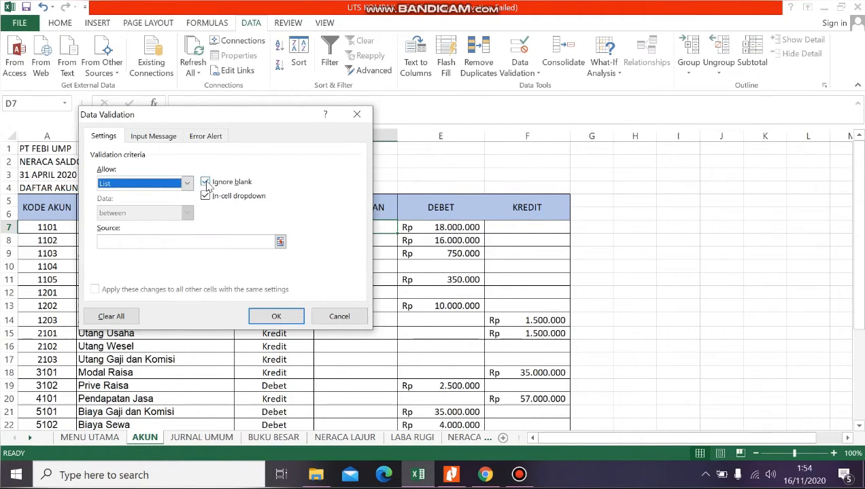
{"action": "left_click", "coordinate": [207, 184]}
{"action": "left_click", "coordinate": [209, 243]}
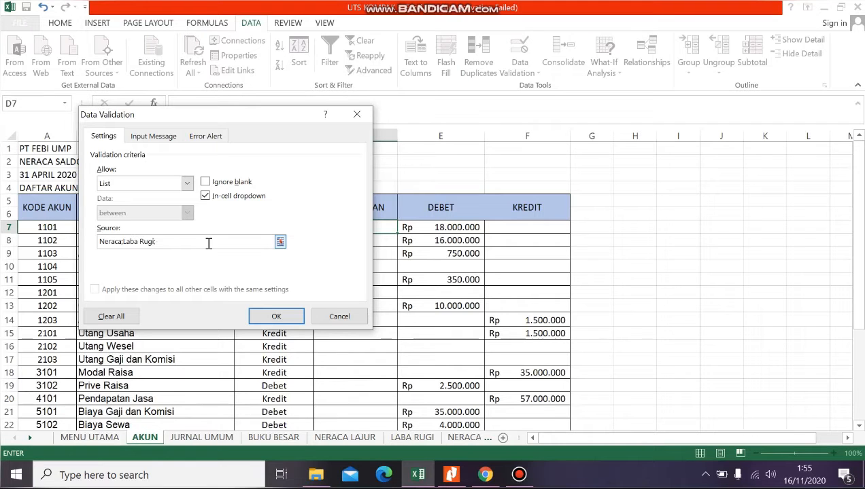
{"action": "left_click", "coordinate": [276, 316]}
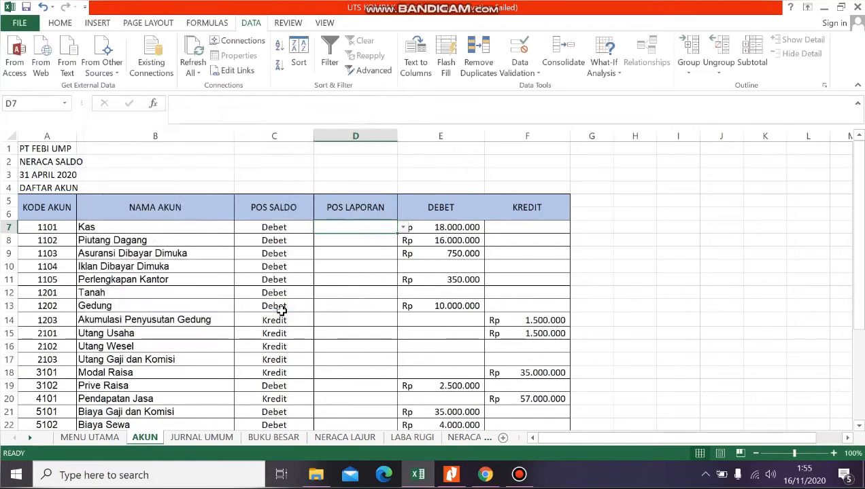
Choose Neraca from the list in D7 and fill it down the POS LAPORAN column to D28
{"action": "left_click", "coordinate": [403, 228]}
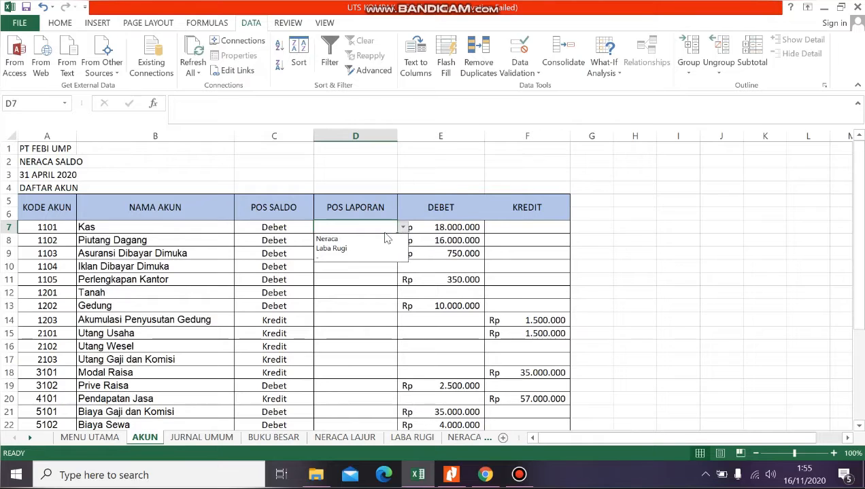
{"action": "left_click", "coordinate": [377, 239]}
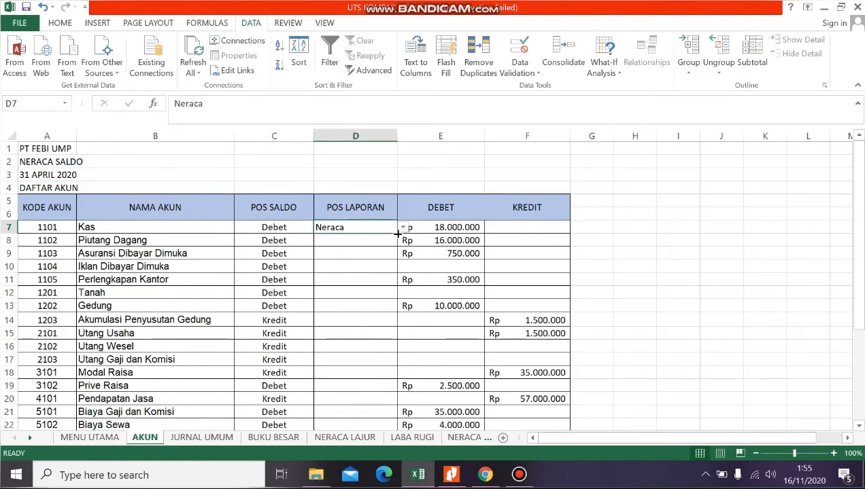
{"action": "left_click_drag", "start_coordinate": [398, 234], "coordinate": [362, 359]}
{"action": "scroll", "coordinate": [359, 214], "scroll_direction": "up", "scroll_amount": 2}
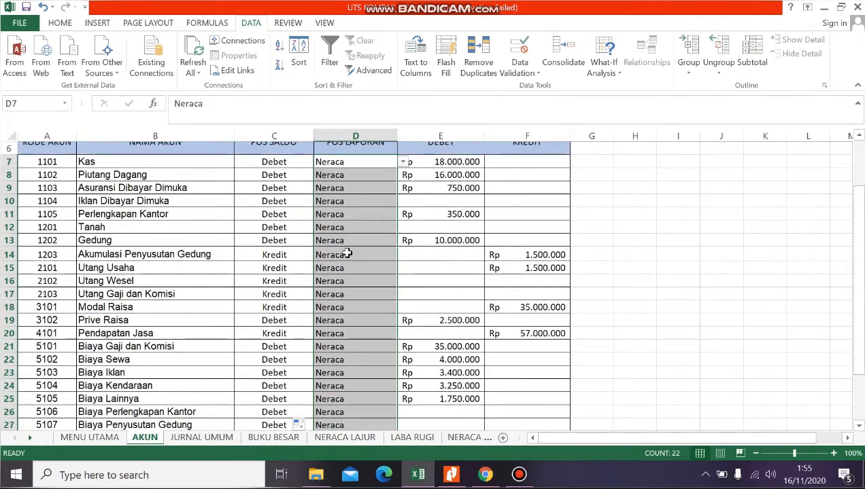
{"action": "scroll", "coordinate": [347, 253], "scroll_direction": "down", "scroll_amount": 1}
{"action": "scroll", "coordinate": [346, 253], "scroll_direction": "up", "scroll_amount": 2}
{"action": "scroll", "coordinate": [347, 253], "scroll_direction": "down", "scroll_amount": 2}
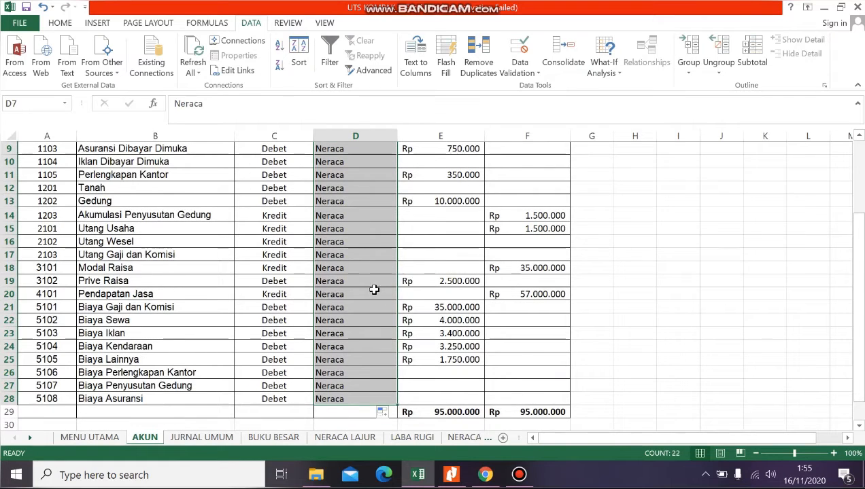
Set POS LAPORAN for Pendapatan Jasa (D20) to Laba Rugi and fill it down to D28
{"action": "left_click", "coordinate": [317, 291]}
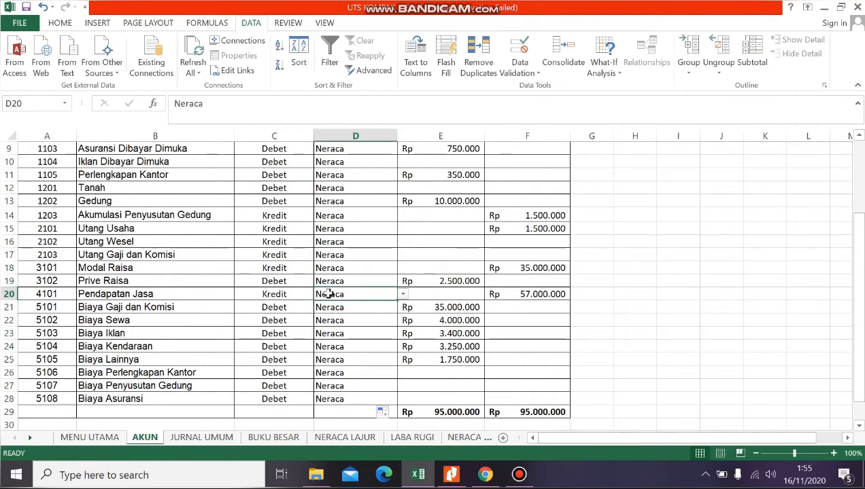
{"action": "left_click", "coordinate": [403, 295]}
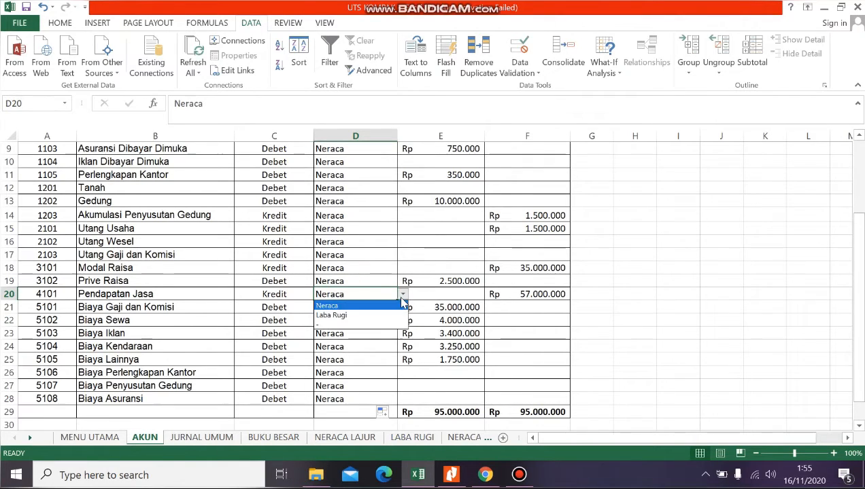
{"action": "left_click", "coordinate": [357, 315]}
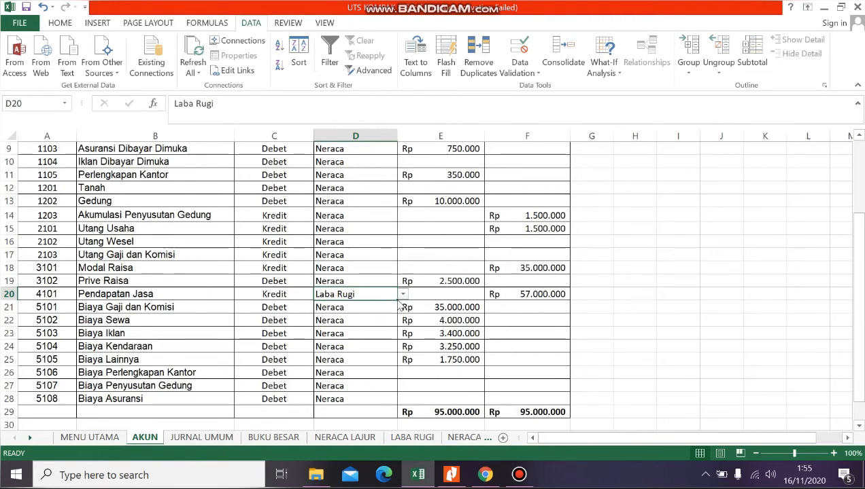
{"action": "left_click_drag", "start_coordinate": [398, 302], "coordinate": [398, 407]}
{"action": "scroll", "coordinate": [407, 269], "scroll_direction": "up", "scroll_amount": 2}
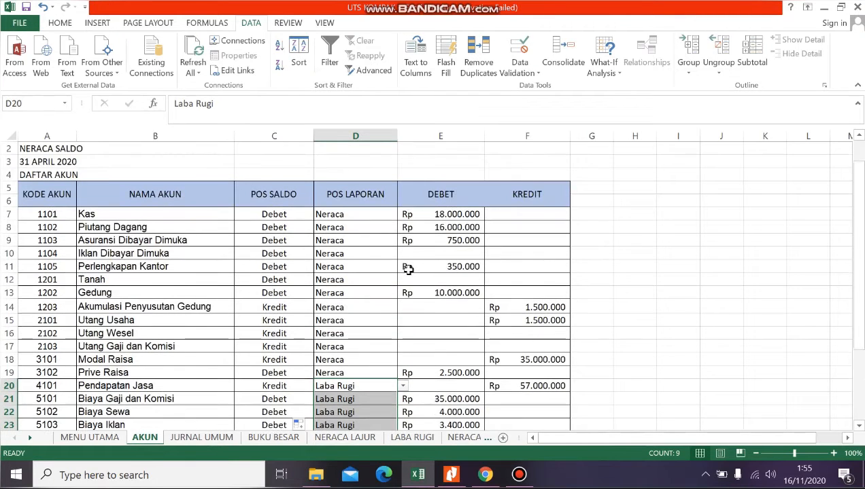
{"action": "scroll", "coordinate": [346, 262], "scroll_direction": "up", "scroll_amount": 1}
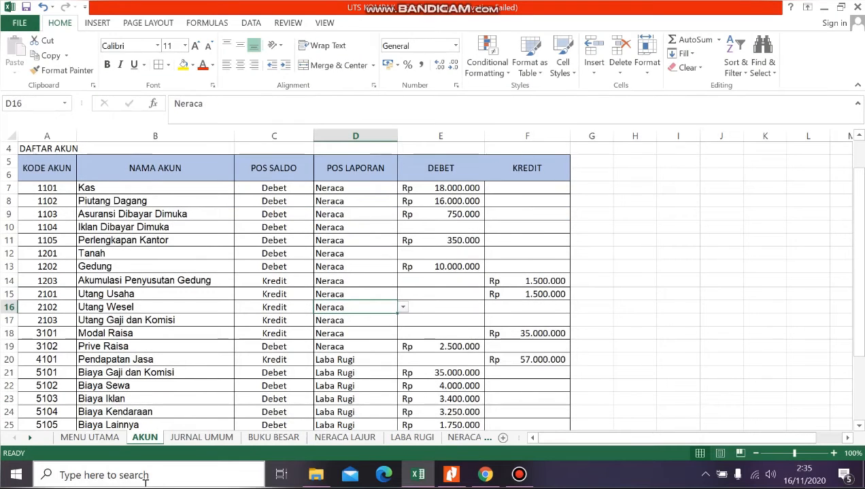
Define the workbook name KODE_AKUN for the account codes in A7:A28 of the AKUN sheet
{"action": "left_click", "coordinate": [190, 440]}
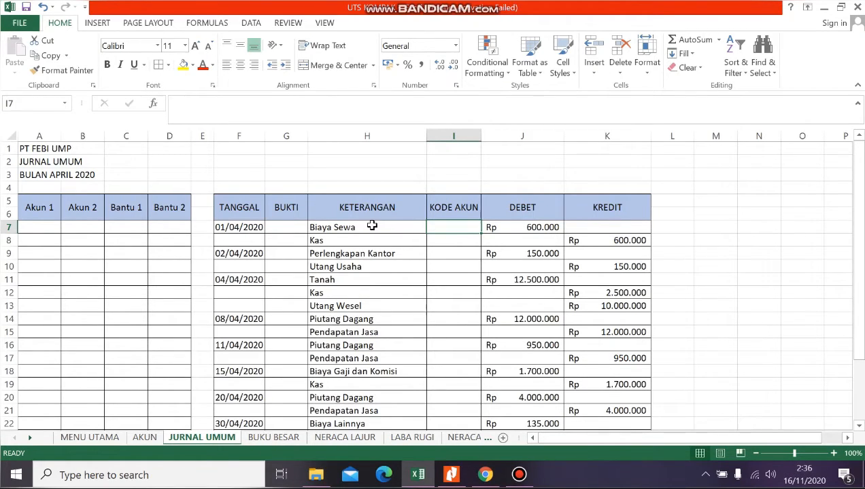
{"action": "scroll", "coordinate": [372, 226], "scroll_direction": "down", "scroll_amount": 1}
{"action": "scroll", "coordinate": [399, 225], "scroll_direction": "down", "scroll_amount": 1}
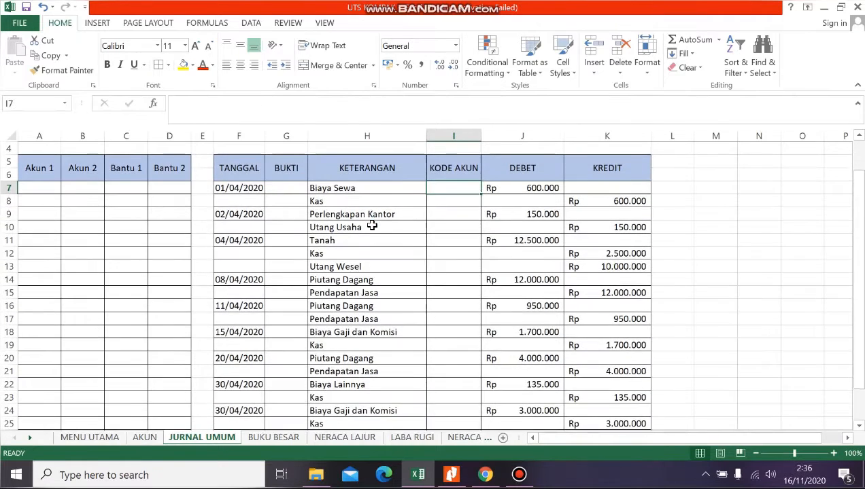
{"action": "scroll", "coordinate": [371, 226], "scroll_direction": "up", "scroll_amount": 1}
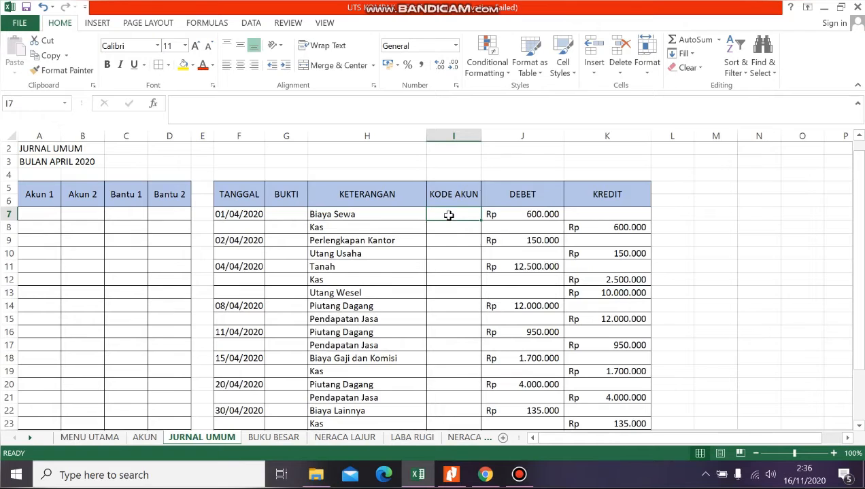
{"action": "left_click", "coordinate": [145, 438]}
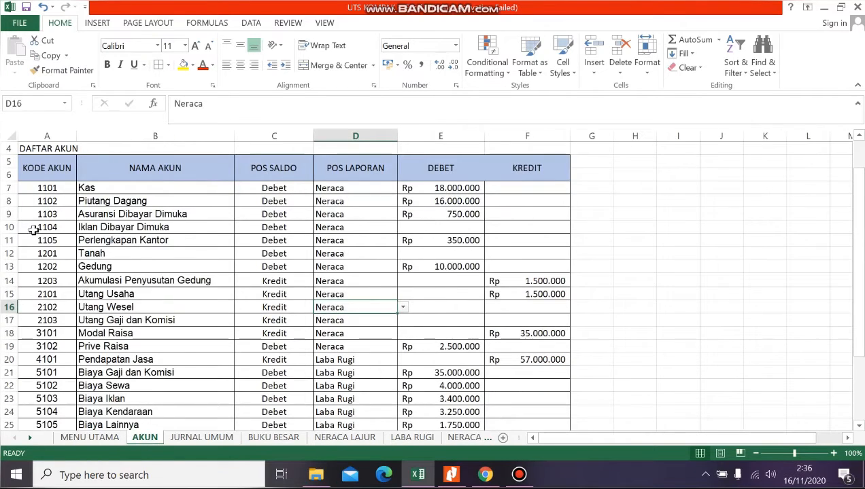
{"action": "left_click_drag", "start_coordinate": [56, 189], "coordinate": [42, 399]}
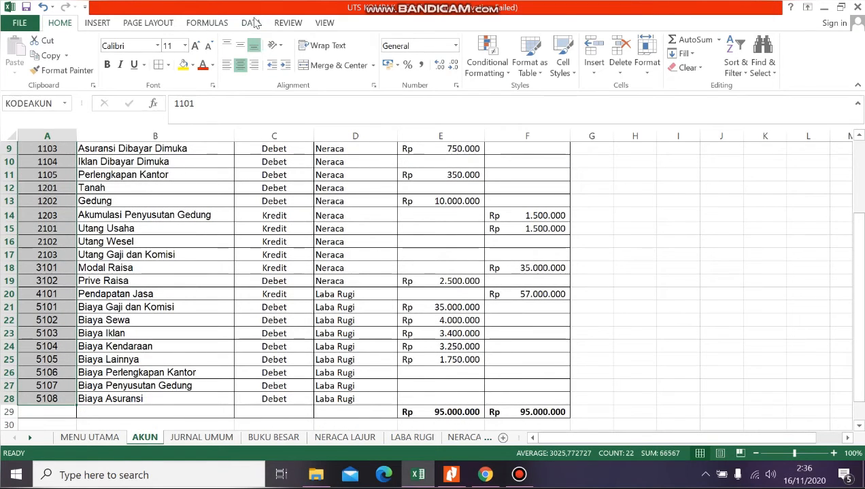
{"action": "left_click", "coordinate": [216, 24]}
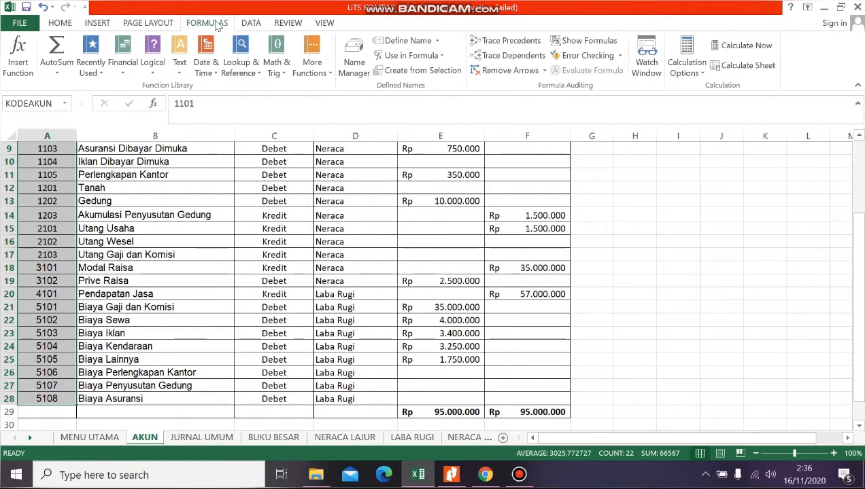
{"action": "left_click", "coordinate": [406, 40]}
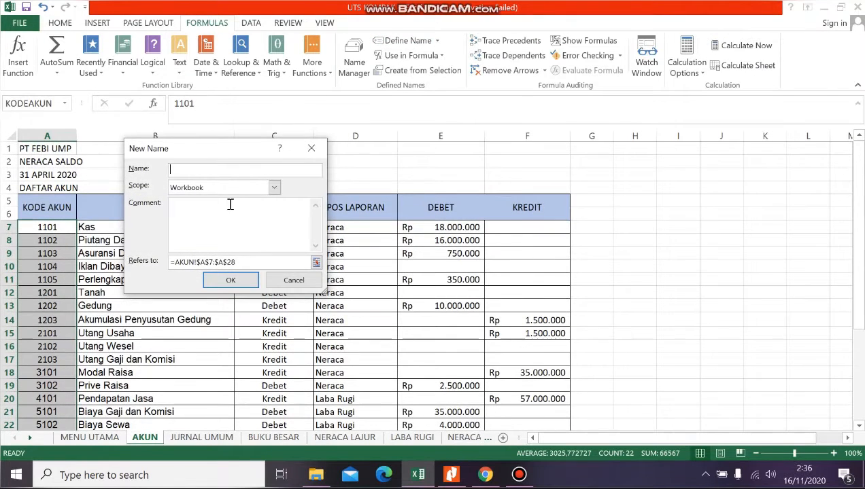
{"action": "type", "text": "K"}
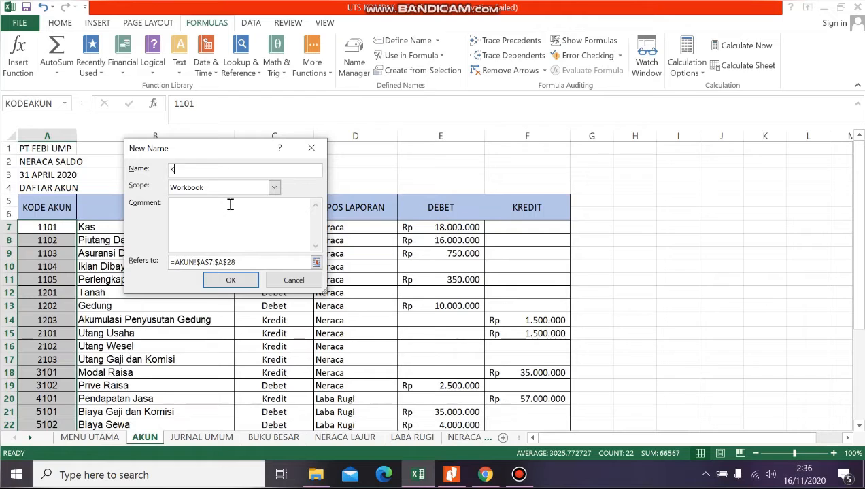
{"action": "type", "text": "ODE_AKUN"}
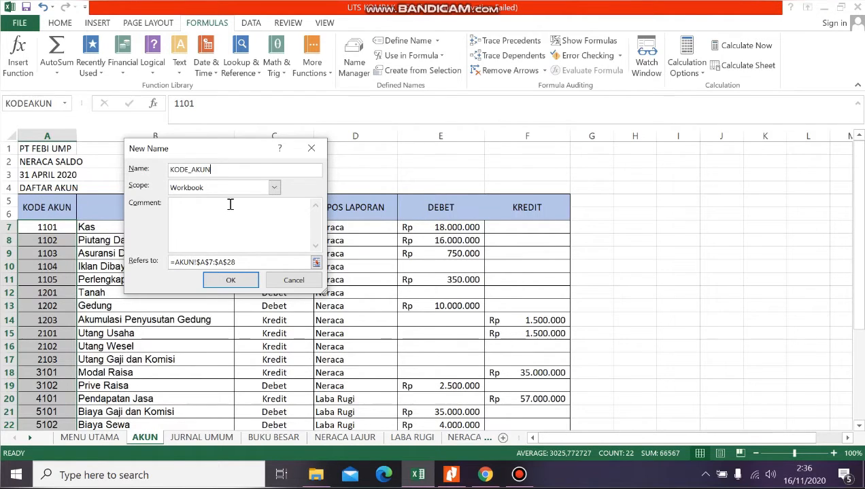
{"action": "left_click", "coordinate": [245, 280]}
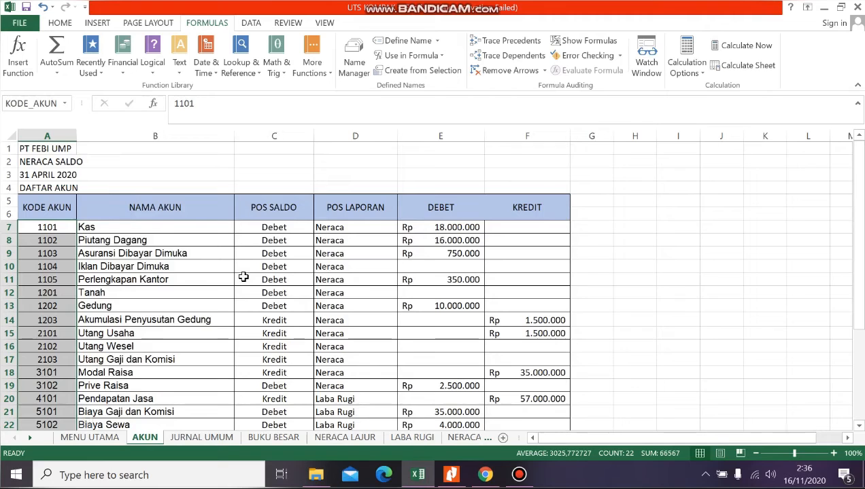
Add list validation to KODE AKUN cell I7 on JURNAL UMUM, sourced from the named account-code range and without ignoring blanks
{"action": "left_click", "coordinate": [210, 439]}
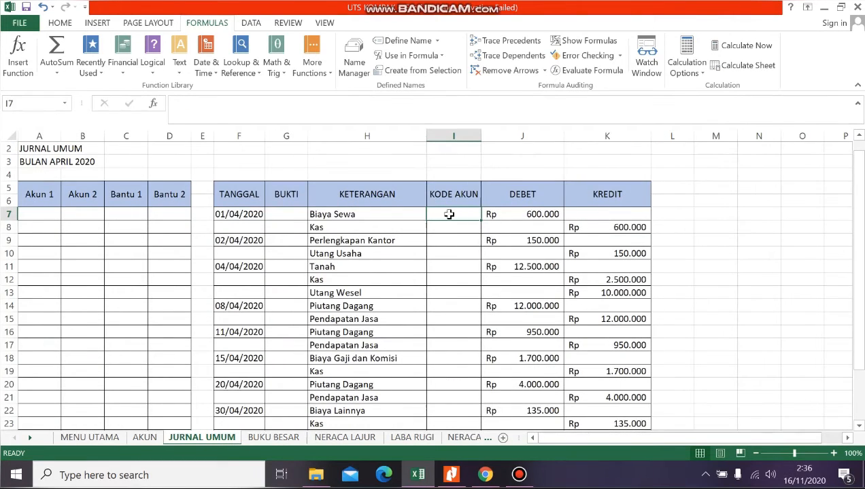
{"action": "left_click", "coordinate": [251, 22]}
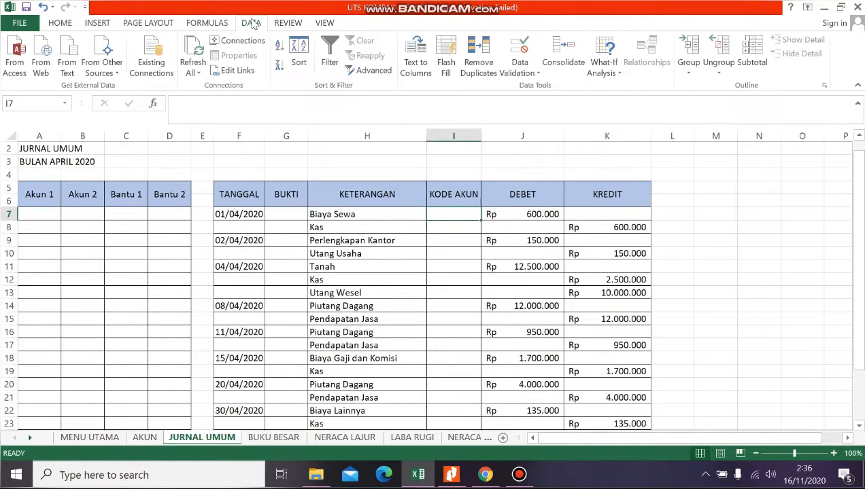
{"action": "left_click", "coordinate": [520, 45]}
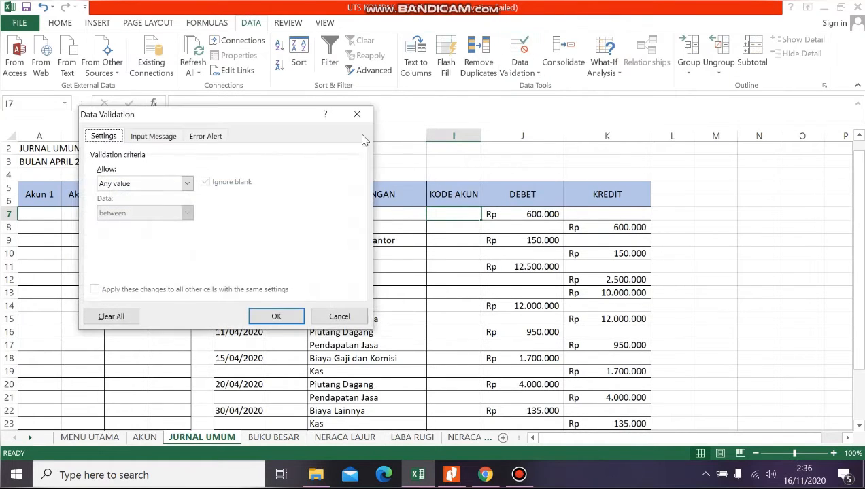
{"action": "left_click", "coordinate": [188, 183]}
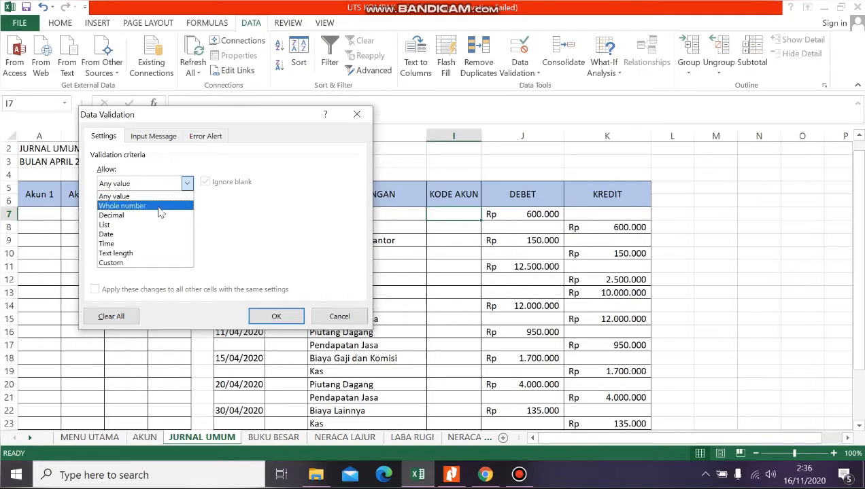
{"action": "left_click", "coordinate": [156, 223]}
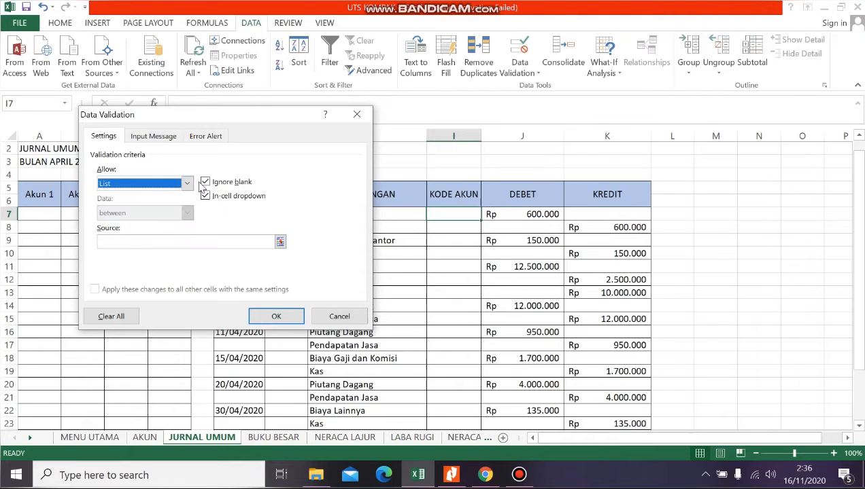
{"action": "left_click", "coordinate": [208, 184]}
{"action": "left_click", "coordinate": [218, 245]}
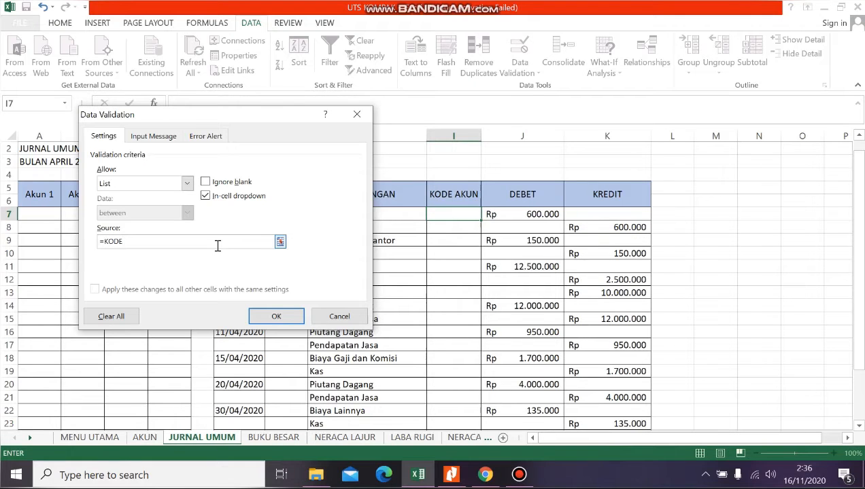
{"action": "left_click", "coordinate": [276, 317]}
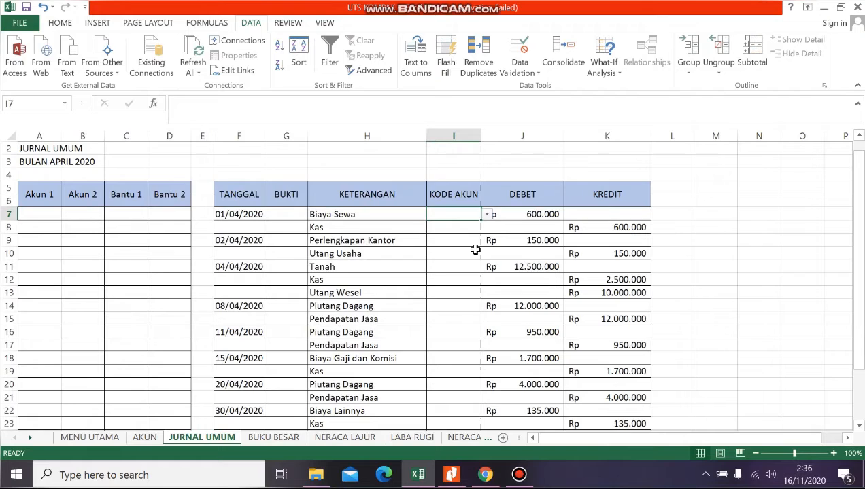
Check the account codes offered by the list in I7 without choosing one, and select the Biaya Sewa entry in H7
{"action": "left_click", "coordinate": [486, 214]}
{"action": "mouse_move", "coordinate": [487, 242]}
{"action": "left_mouse_down"}
{"action": "mouse_move", "coordinate": [487, 281]}
{"action": "mouse_move", "coordinate": [487, 246]}
{"action": "left_mouse_up"}
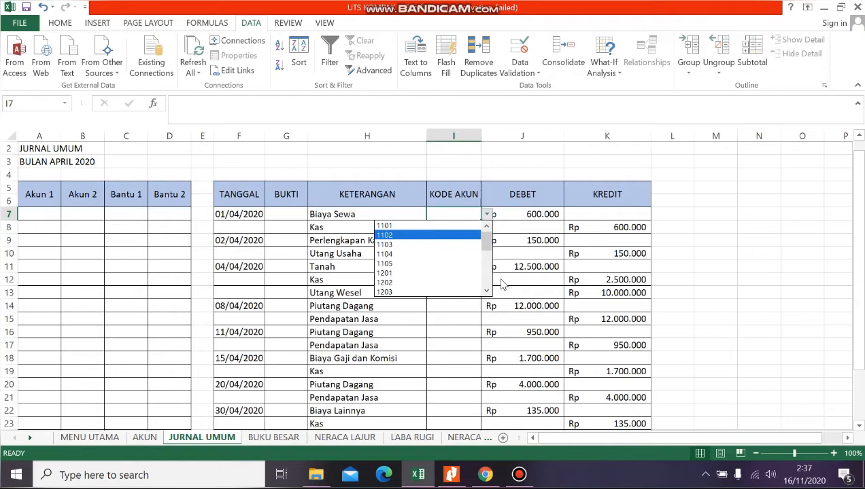
{"action": "key", "text": "Escape"}
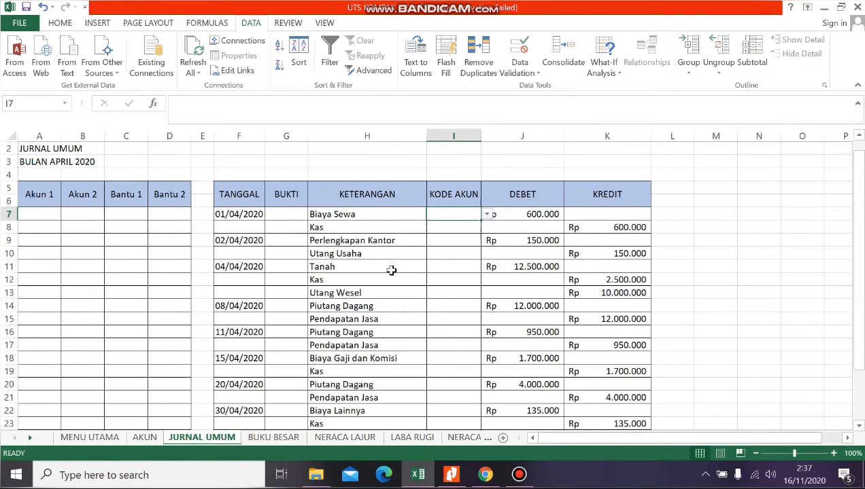
{"action": "scroll", "coordinate": [388, 270], "scroll_direction": "down", "scroll_amount": 1}
{"action": "left_click", "coordinate": [340, 205]}
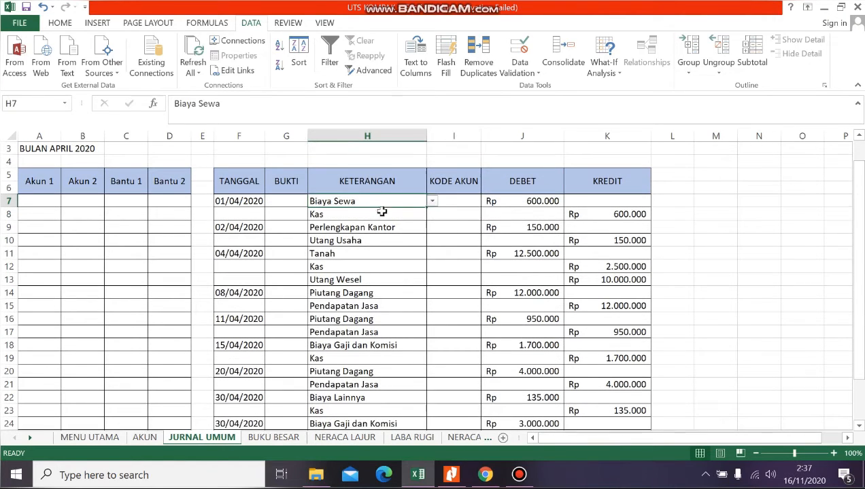
Choose account code 1101 in KODE AKUN cell I7 and fill it down with its validation list through I27
{"action": "left_click", "coordinate": [455, 212]}
{"action": "left_click", "coordinate": [453, 197]}
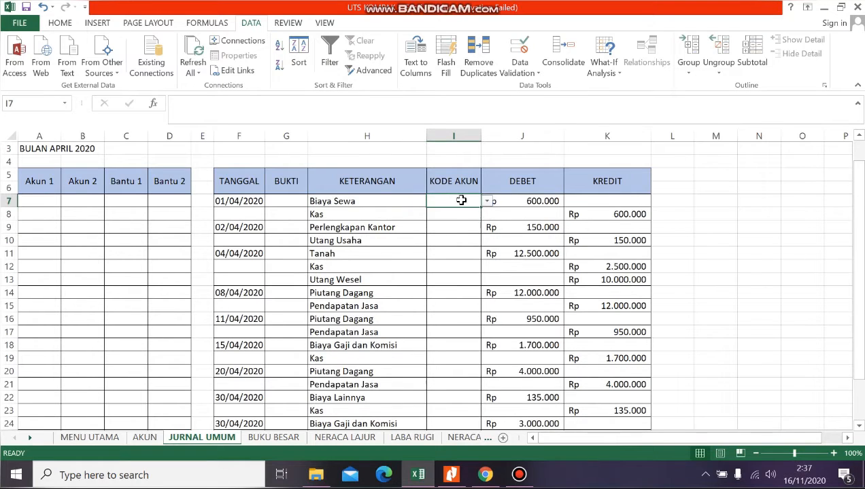
{"action": "left_click", "coordinate": [487, 203]}
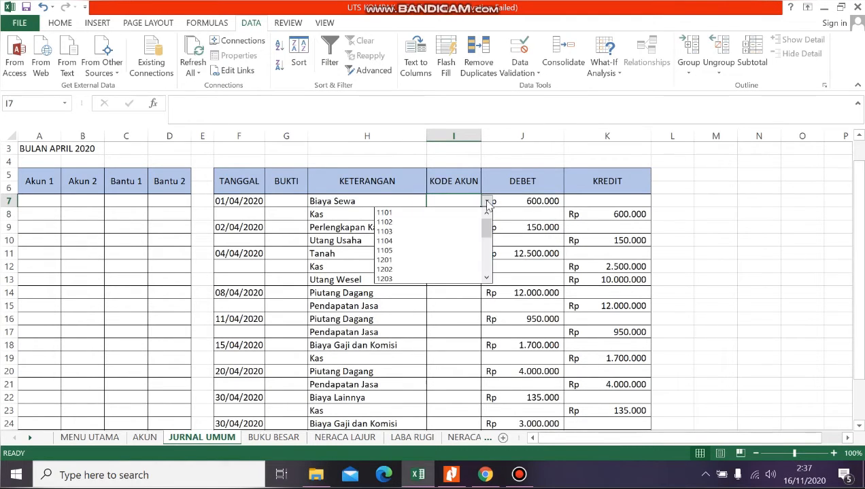
{"action": "left_click", "coordinate": [448, 213]}
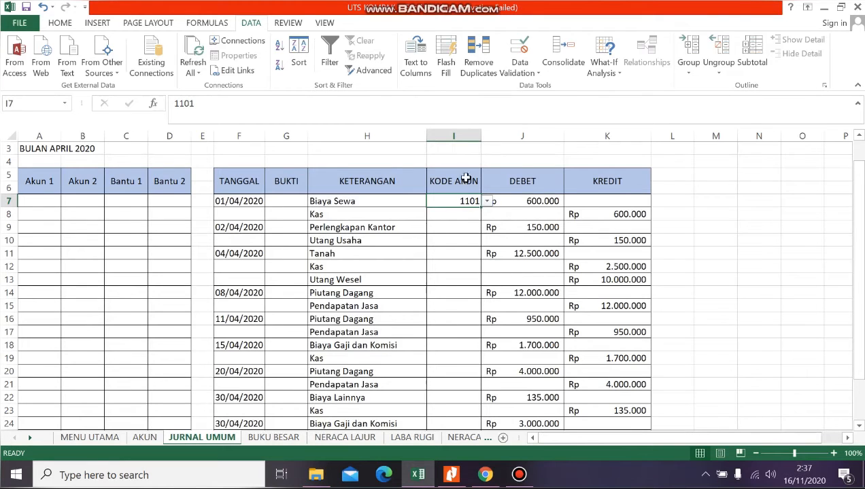
{"action": "left_click_drag", "start_coordinate": [480, 207], "coordinate": [450, 404]}
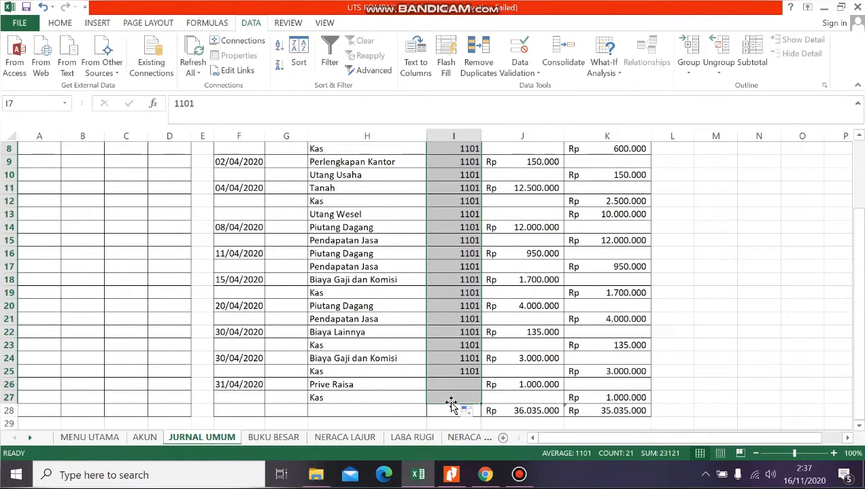
{"action": "scroll", "coordinate": [442, 277], "scroll_direction": "up", "scroll_amount": 3}
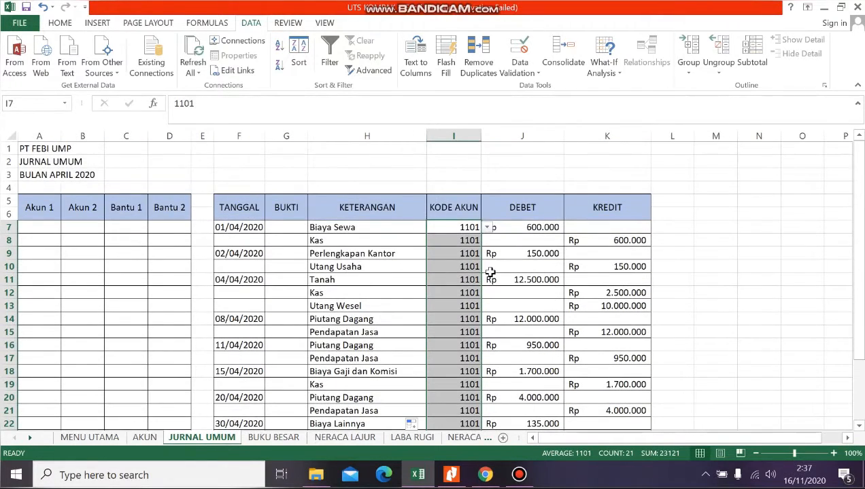
{"action": "left_click", "coordinate": [488, 267]}
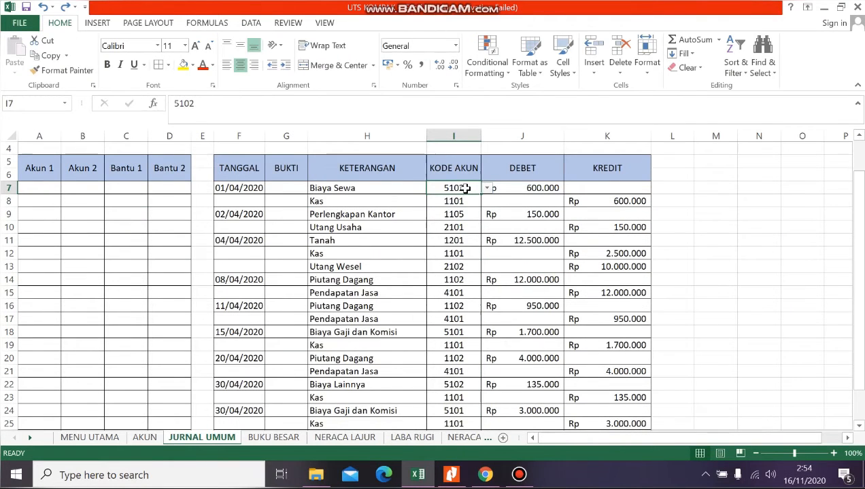
Enter the formula =B7&I7 in the first Akun 1 cell, A7, joining the Akun 2 value with the account code
{"action": "scroll", "coordinate": [357, 212], "scroll_direction": "down", "scroll_amount": 1}
{"action": "scroll", "coordinate": [357, 212], "scroll_direction": "down", "scroll_amount": 1}
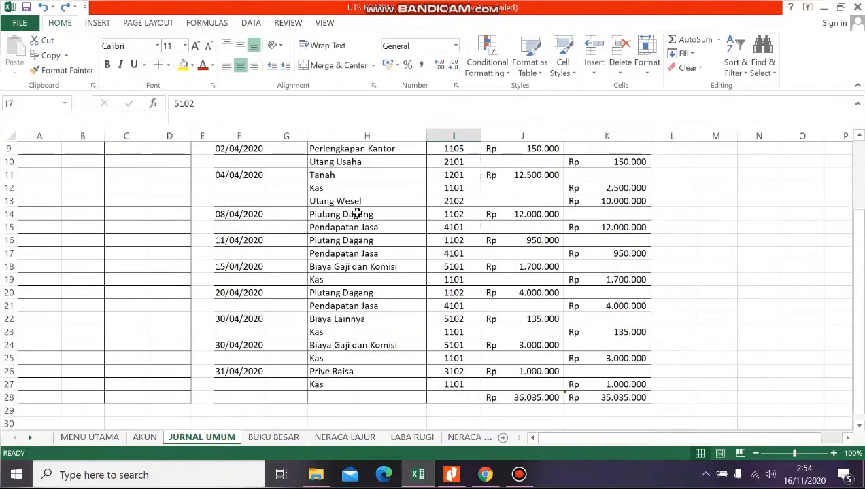
{"action": "scroll", "coordinate": [355, 215], "scroll_direction": "up", "scroll_amount": 3}
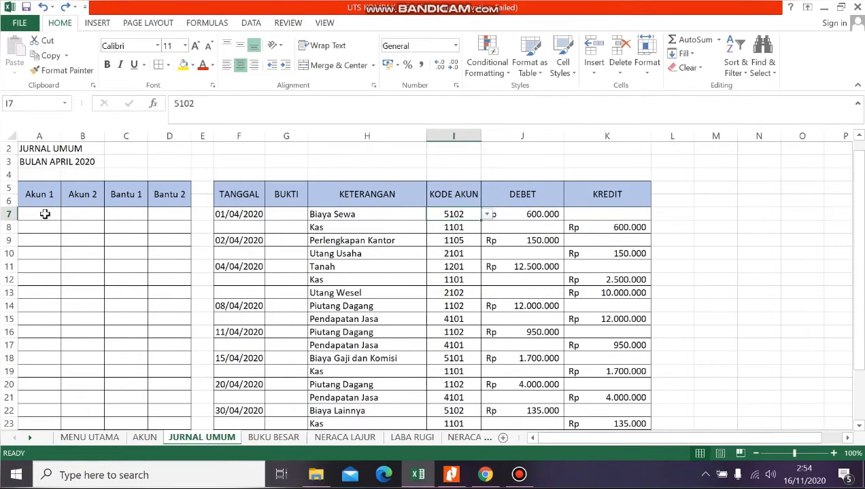
{"action": "left_click", "coordinate": [44, 214]}
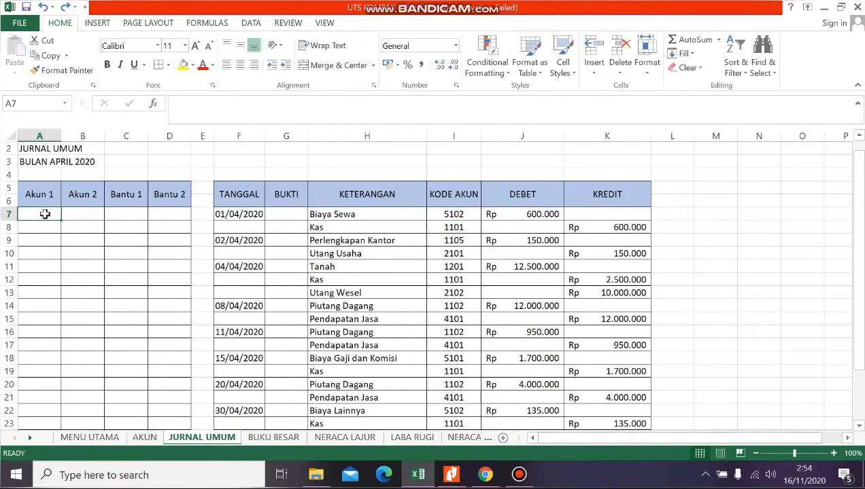
{"action": "type", "text": "="}
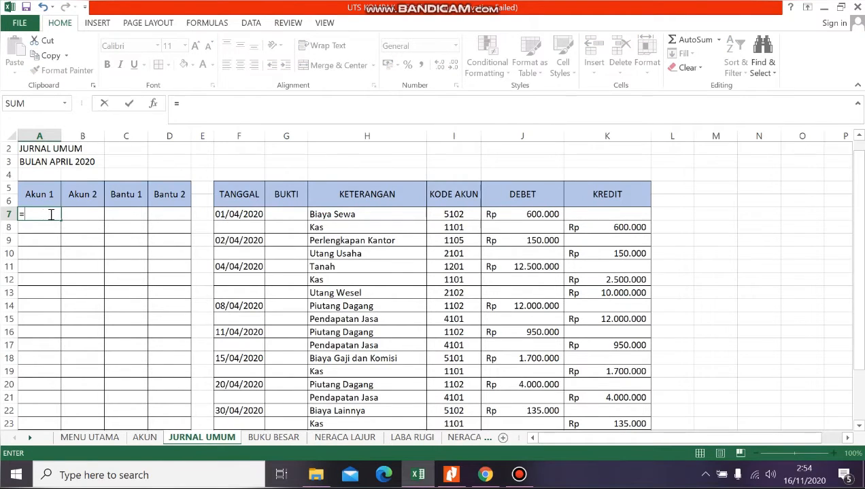
{"action": "left_click", "coordinate": [79, 214]}
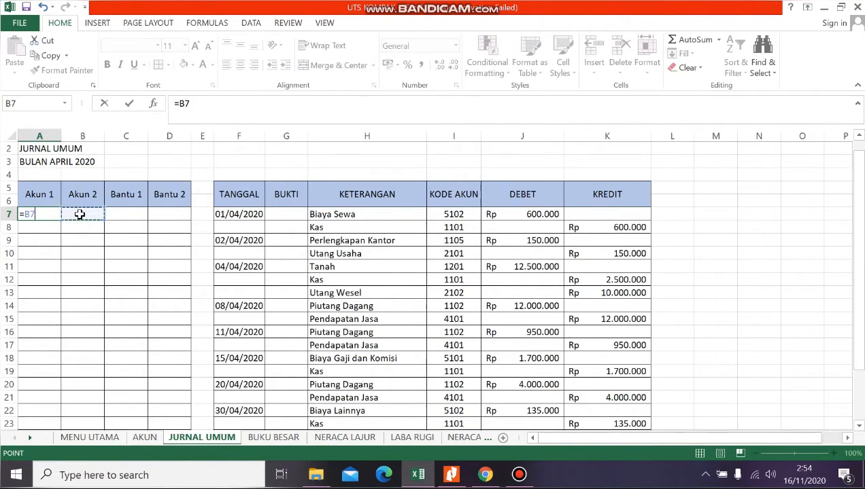
{"action": "type", "text": "&"}
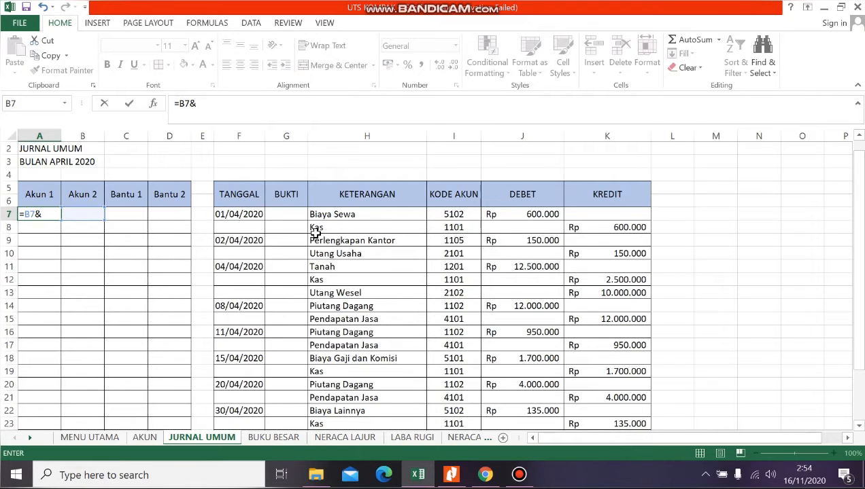
{"action": "left_click", "coordinate": [454, 213]}
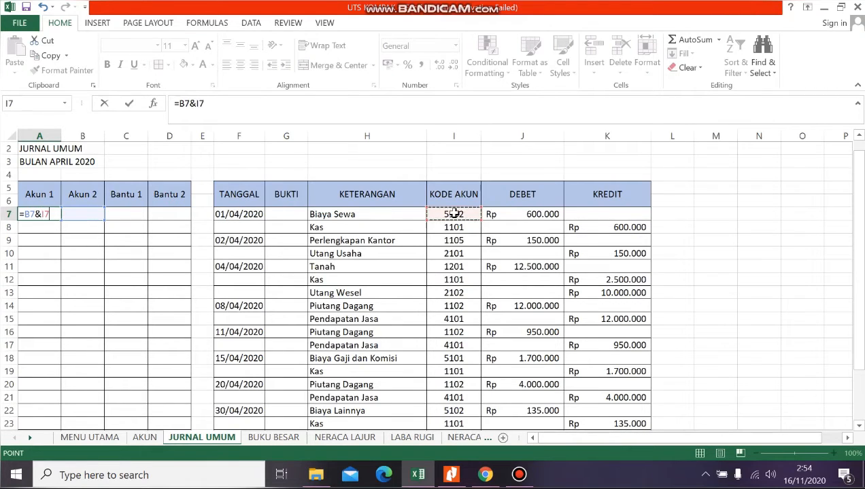
{"action": "key", "text": "Return"}
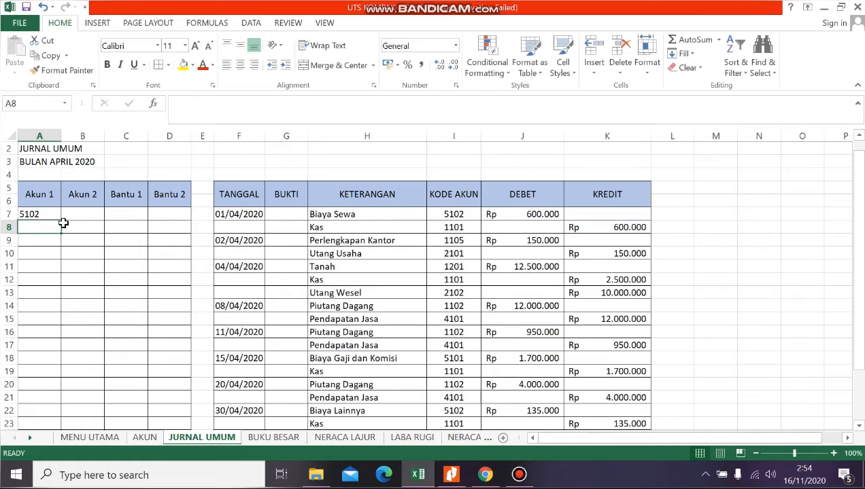
Enter =COUNTIF($I$7:I7;I7) in Akun 2 cell B7 to number each occurrence of an account code
{"action": "left_click", "coordinate": [90, 212]}
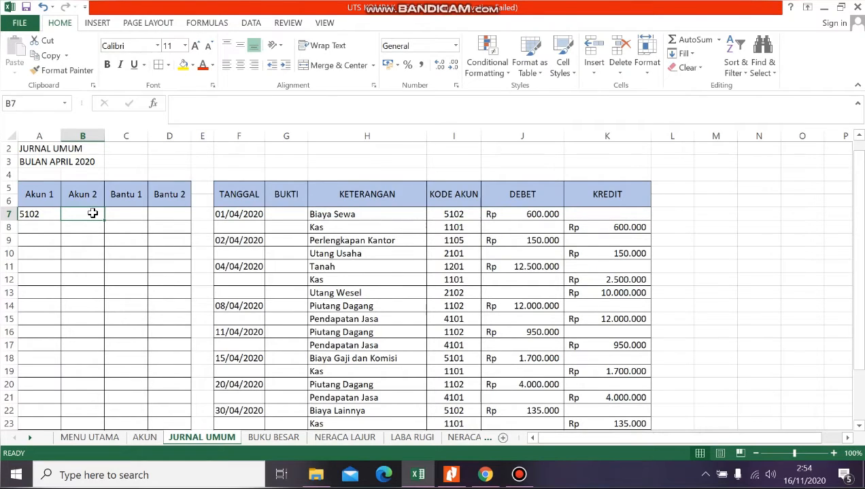
{"action": "type", "text": "=COUNTI"}
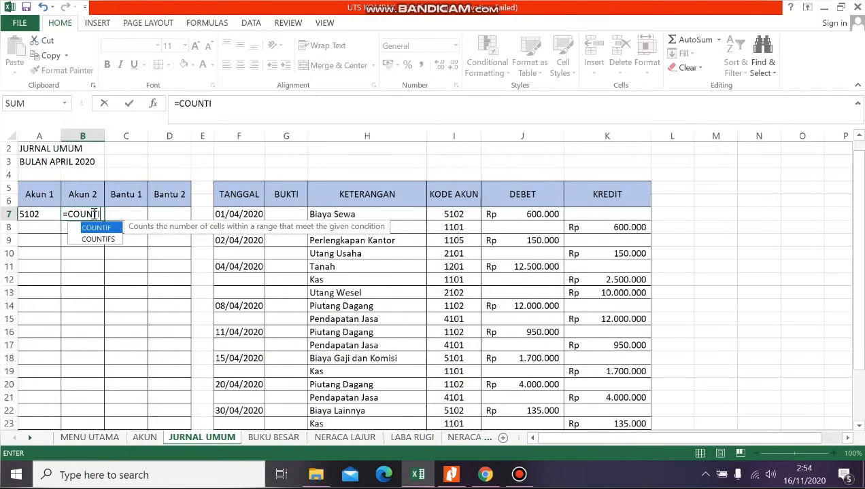
{"action": "type", "text": "F("}
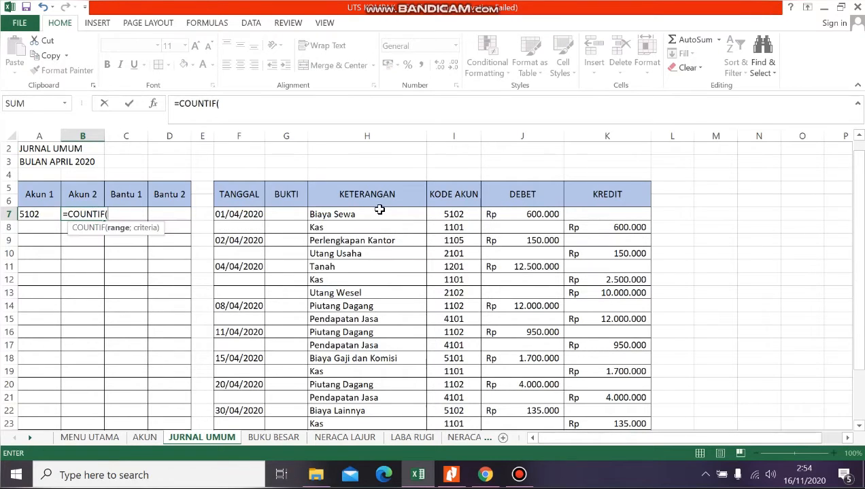
{"action": "left_click", "coordinate": [457, 216]}
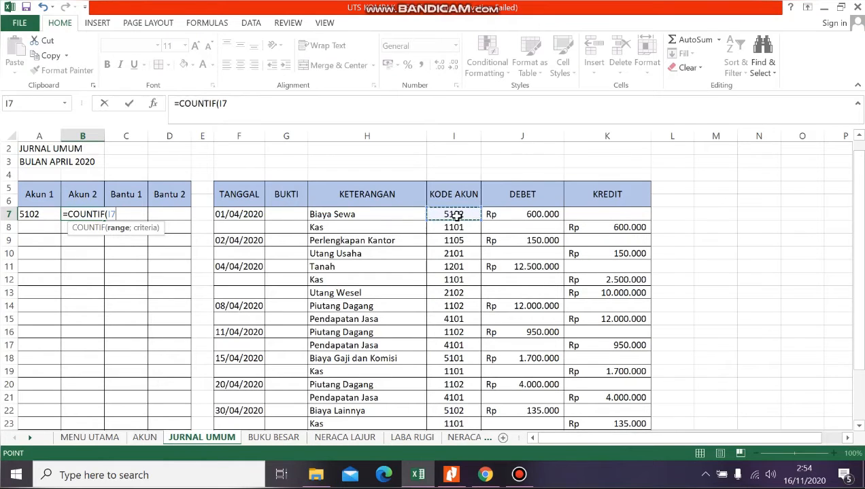
{"action": "key", "text": "F8"}
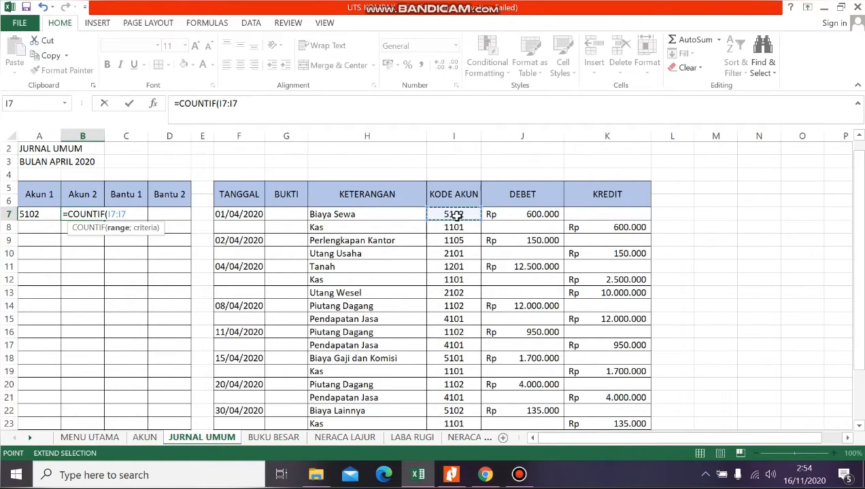
{"action": "type", "text": ";"}
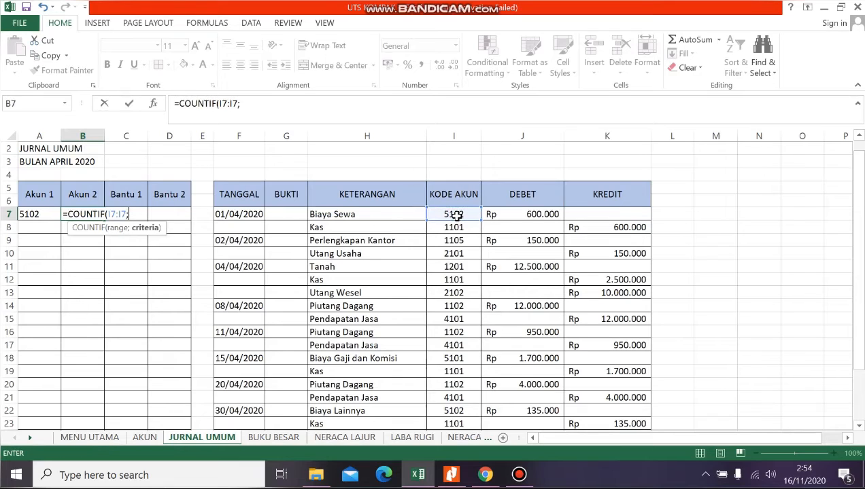
{"action": "left_click", "coordinate": [457, 215]}
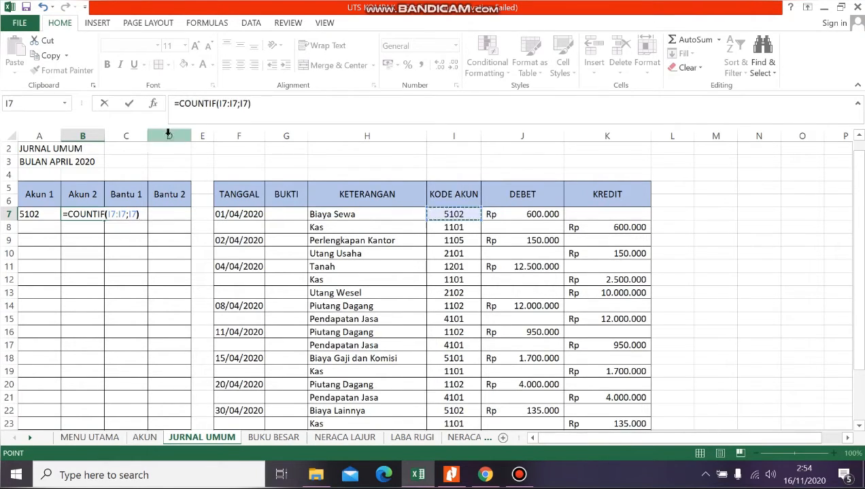
{"action": "left_click", "coordinate": [220, 103]}
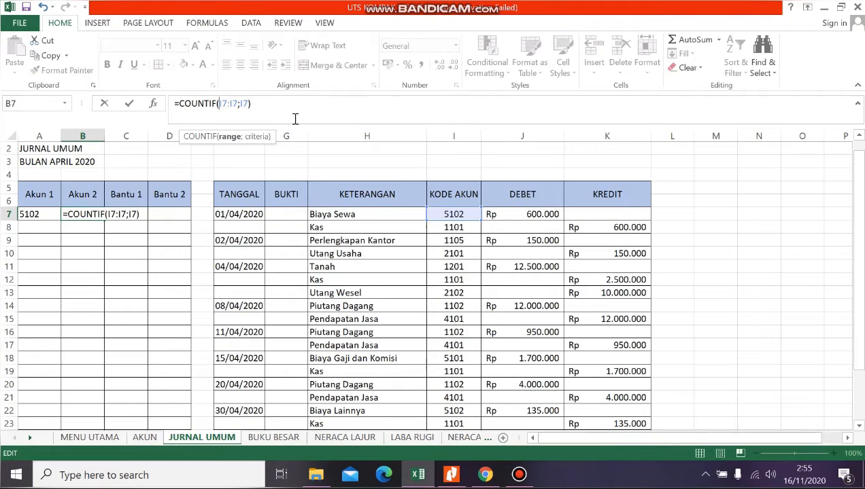
{"action": "type", "text": "$I"}
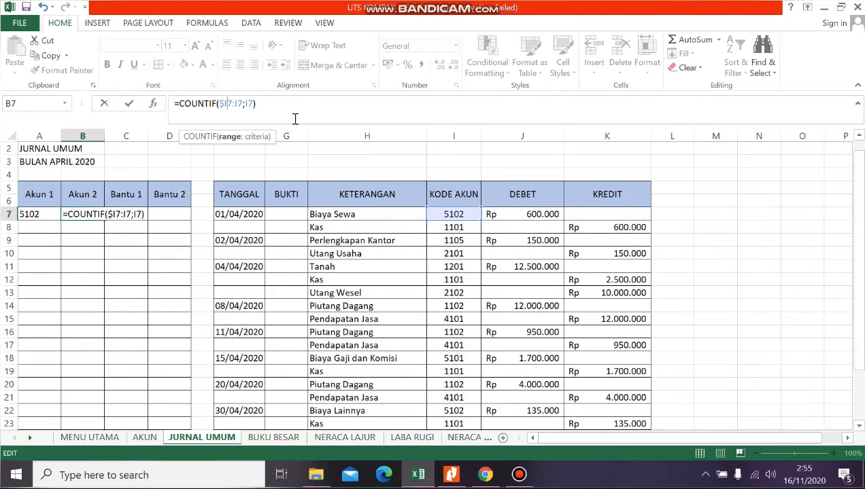
{"action": "type", "text": "$"}
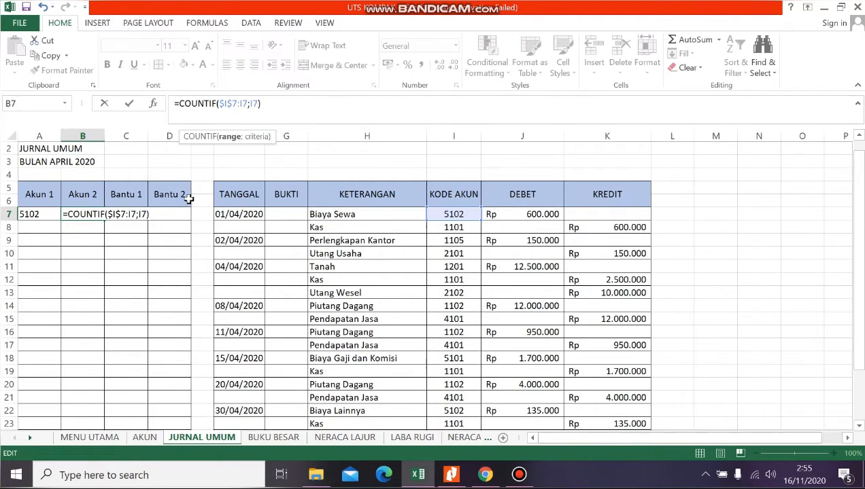
{"action": "key", "text": "Return"}
Fill the Akun 1 and Akun 2 formulas from A7:B7 down to row 27
{"action": "left_click", "coordinate": [28, 215]}
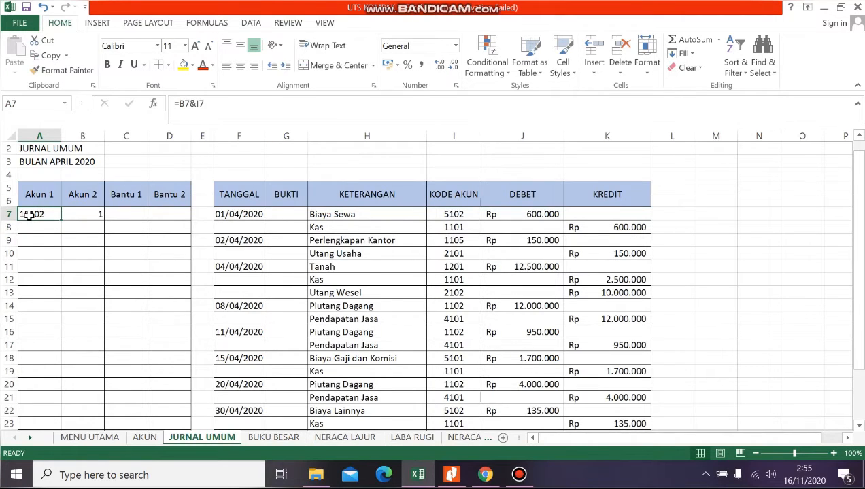
{"action": "left_click_drag", "start_coordinate": [29, 215], "coordinate": [96, 399]}
{"action": "scroll", "coordinate": [98, 280], "scroll_direction": "up", "scroll_amount": 2}
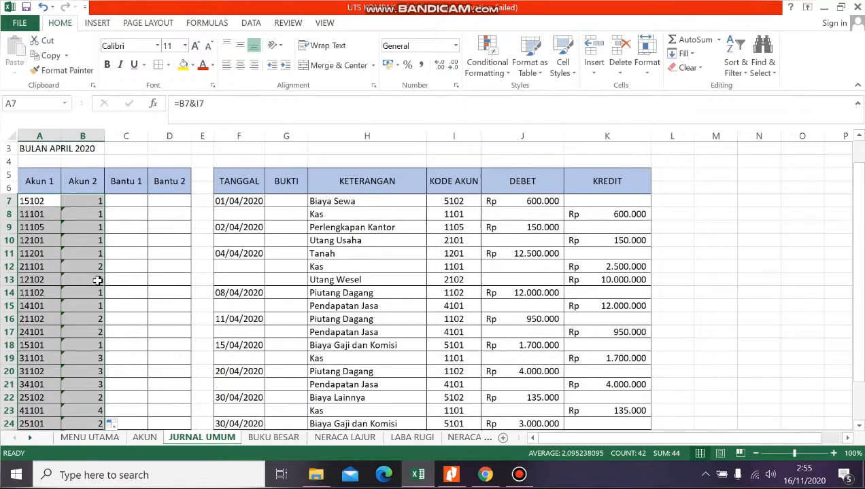
{"action": "left_click", "coordinate": [169, 240]}
Examine the filled Akun 1 and Akun 2 formulas, comparing the first journal rows with row 27
{"action": "left_click", "coordinate": [81, 177]}
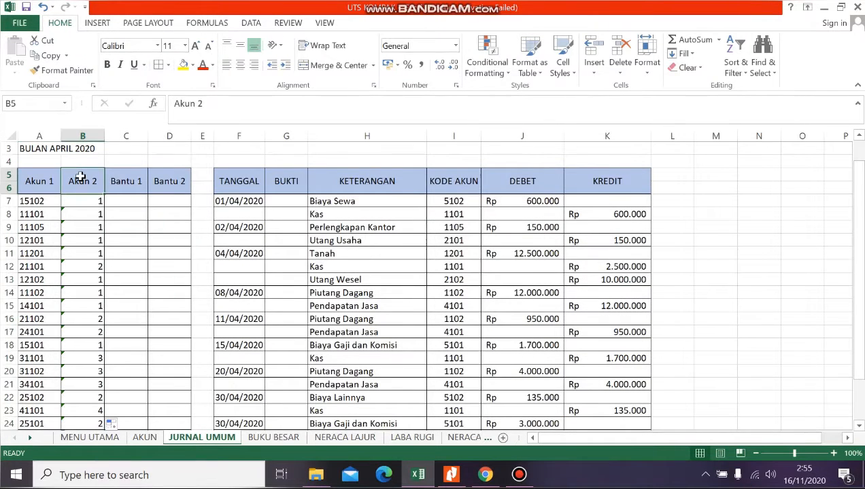
{"action": "left_click", "coordinate": [88, 212]}
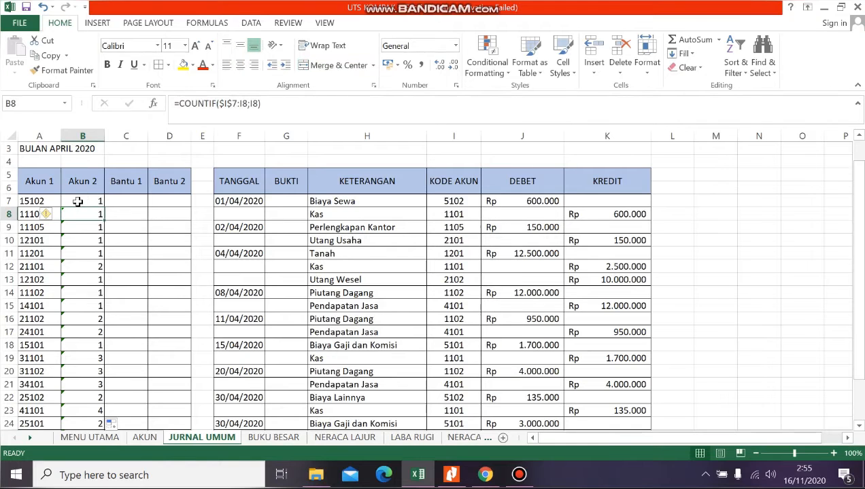
{"action": "left_click", "coordinate": [85, 200]}
{"action": "scroll", "coordinate": [74, 298], "scroll_direction": "down", "scroll_amount": 1}
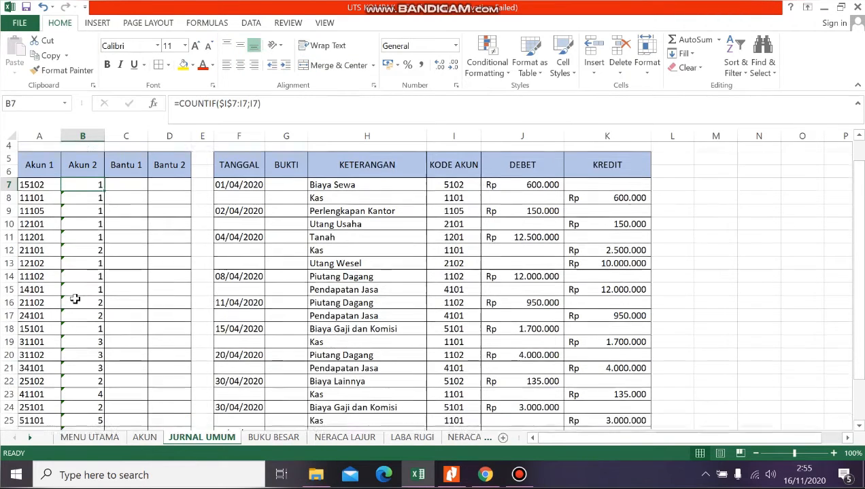
{"action": "scroll", "coordinate": [89, 385], "scroll_direction": "down", "scroll_amount": 1}
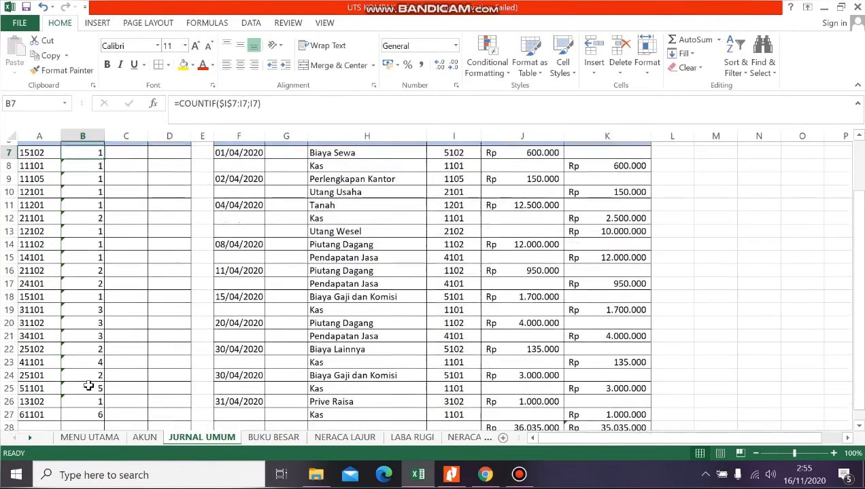
{"action": "left_click", "coordinate": [82, 410]}
{"action": "left_click", "coordinate": [39, 415]}
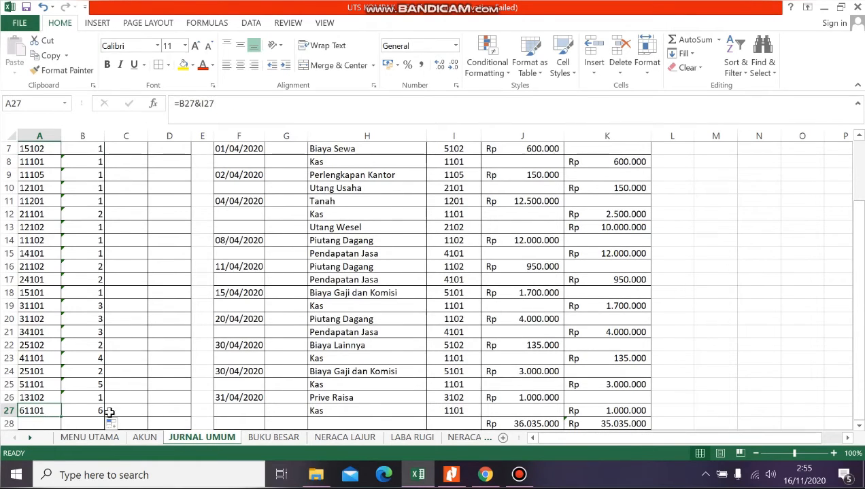
{"action": "left_click", "coordinate": [83, 413]}
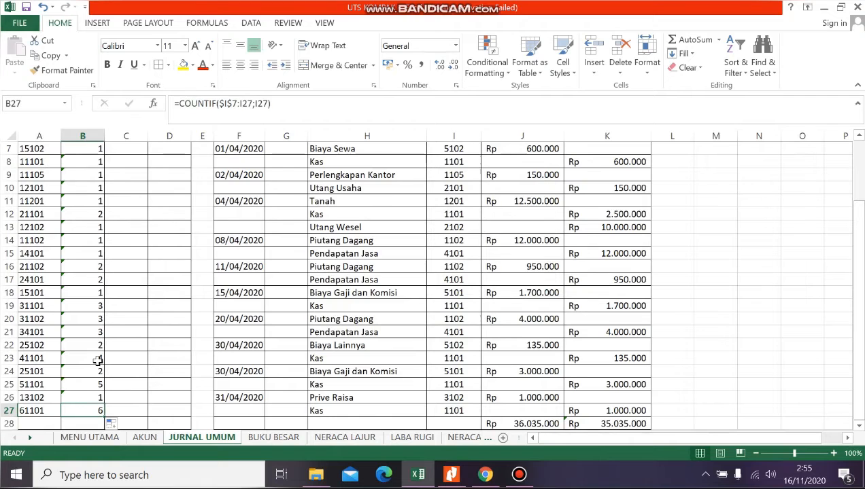
{"action": "scroll", "coordinate": [98, 369], "scroll_direction": "up", "scroll_amount": 1}
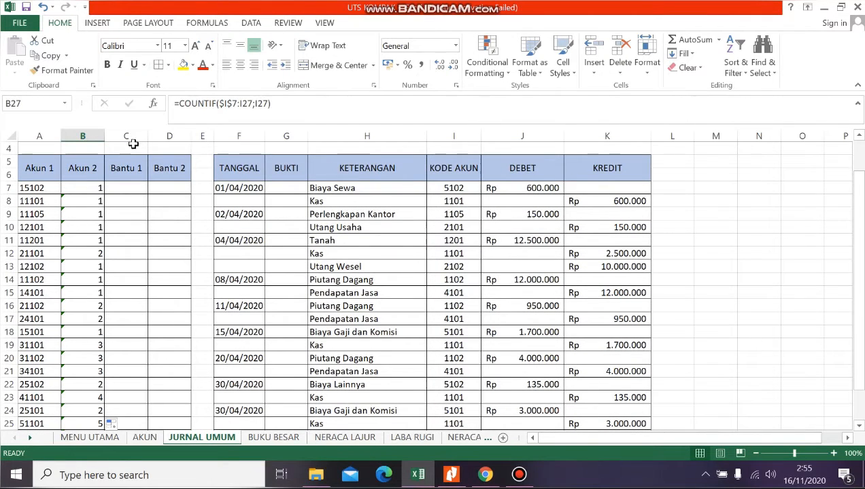
{"action": "left_click", "coordinate": [138, 165]}
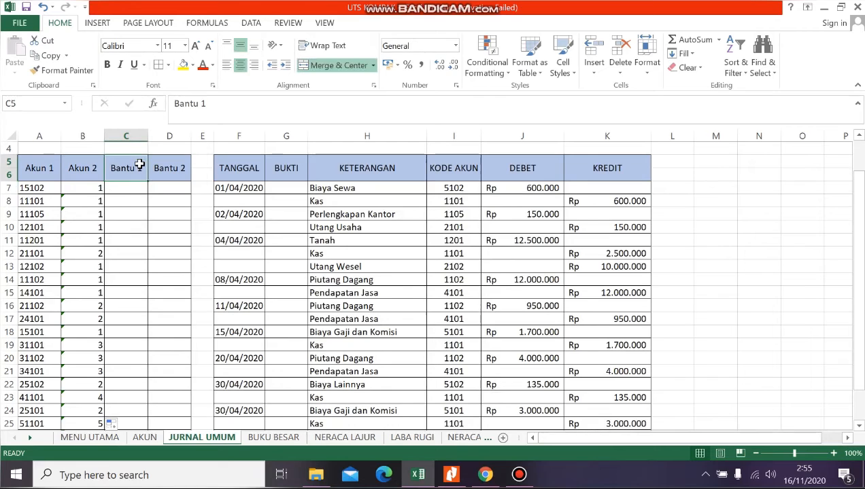
{"action": "left_click", "coordinate": [158, 187]}
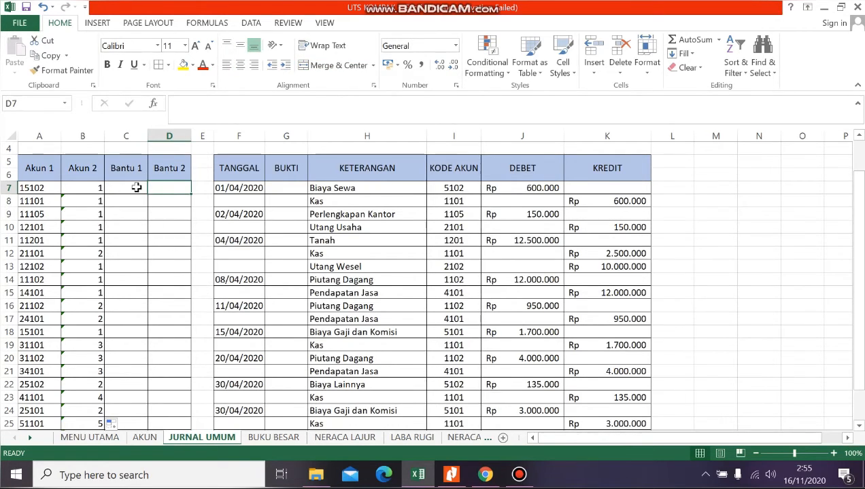
{"action": "left_click", "coordinate": [136, 187]}
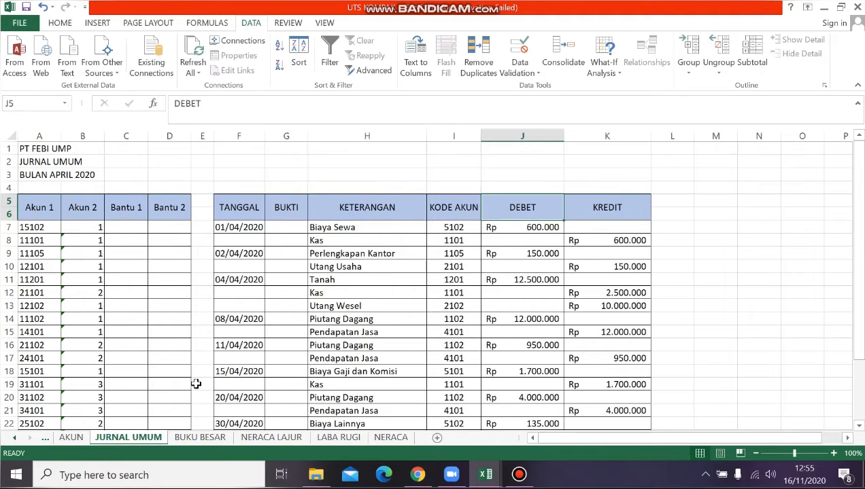
On the BUKU BESAR sheet, add list data validation with an in-cell dropdown to Kode Akun cell B5, using the source =KODE_
{"action": "left_click", "coordinate": [228, 439]}
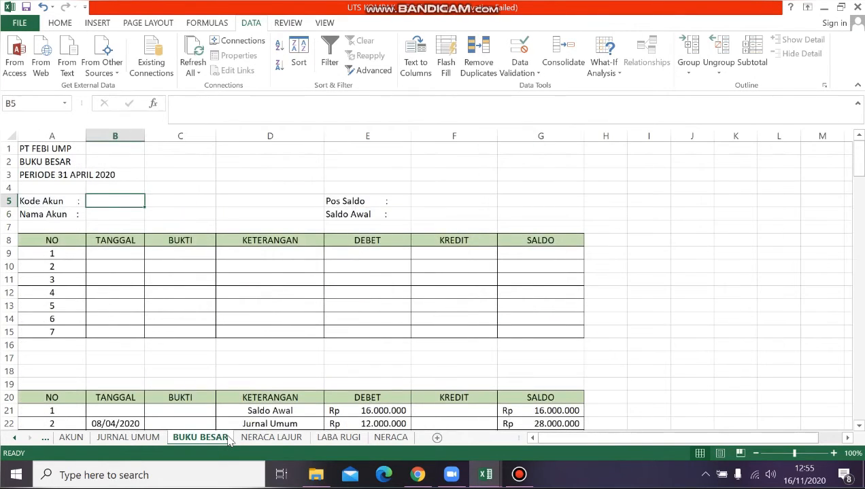
{"action": "scroll", "coordinate": [262, 206], "scroll_direction": "down", "scroll_amount": 2}
{"action": "scroll", "coordinate": [262, 206], "scroll_direction": "down", "scroll_amount": 2}
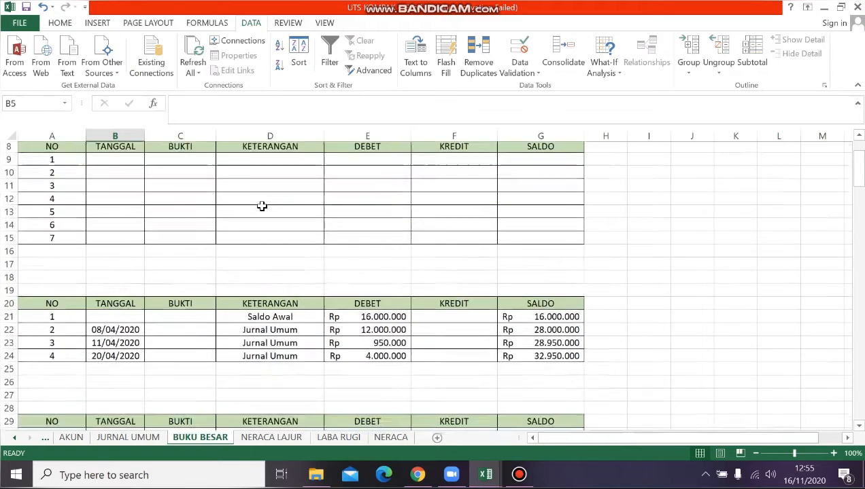
{"action": "scroll", "coordinate": [261, 206], "scroll_direction": "up", "scroll_amount": 4}
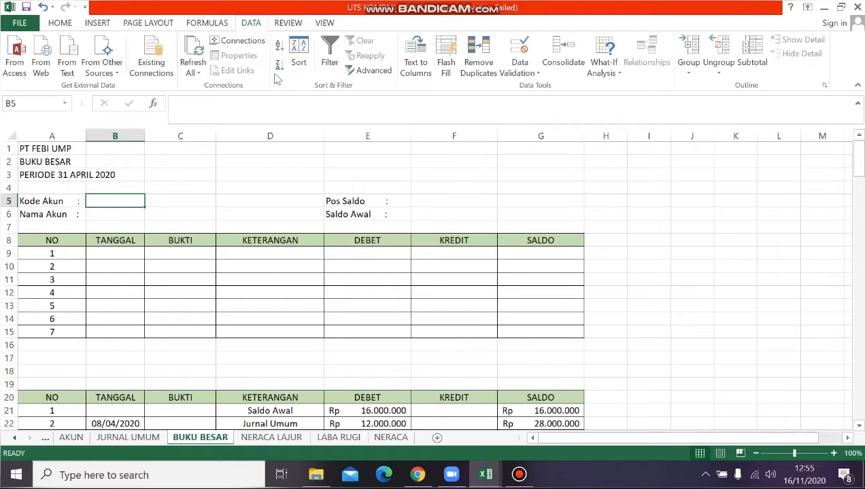
{"action": "left_click", "coordinate": [526, 51]}
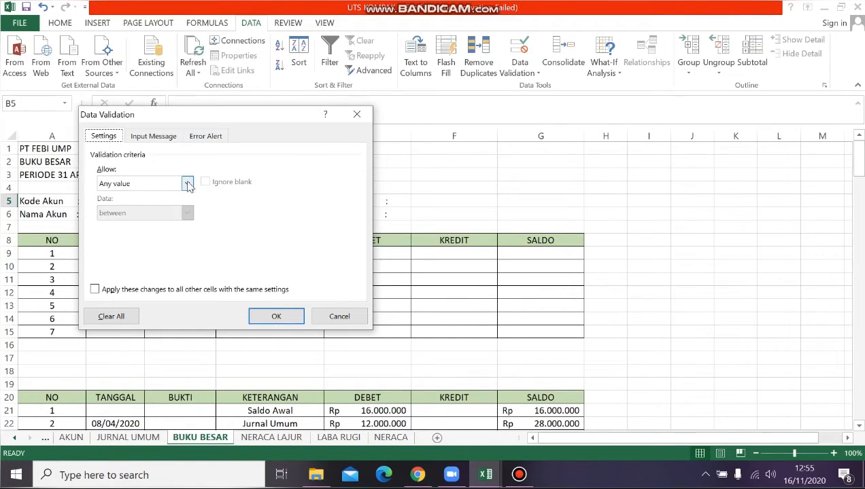
{"action": "left_click", "coordinate": [187, 183]}
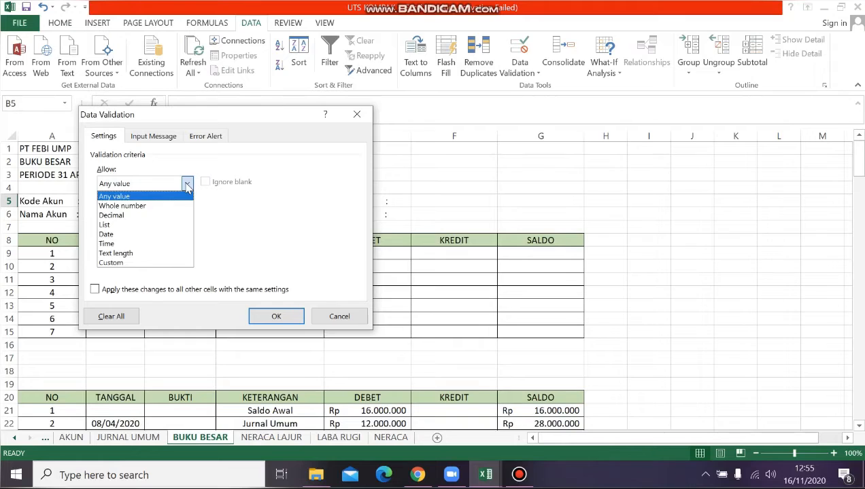
{"action": "left_click", "coordinate": [114, 224]}
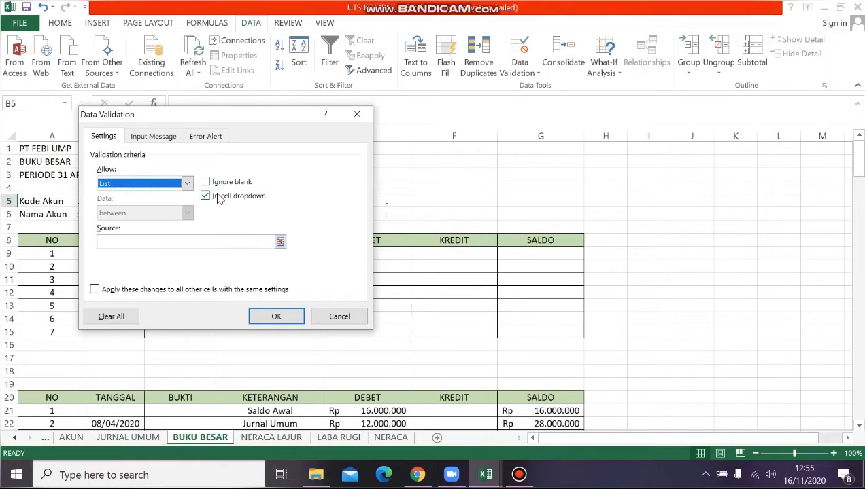
{"action": "left_click", "coordinate": [220, 242]}
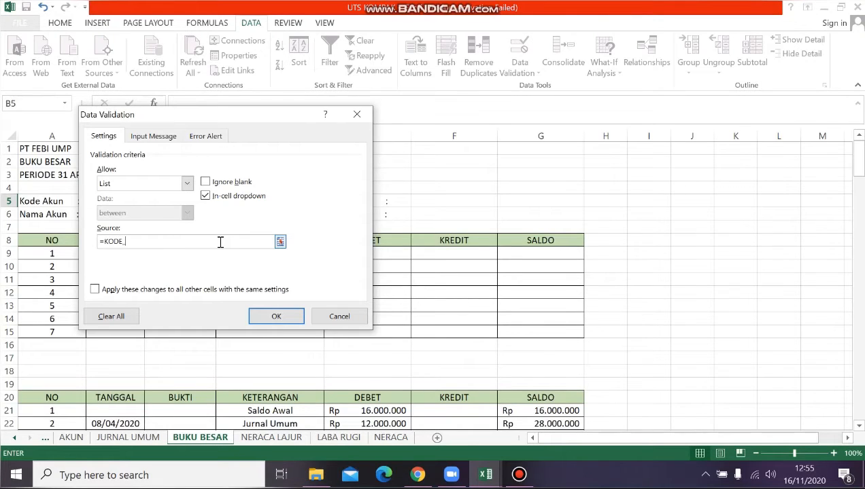
{"action": "left_click", "coordinate": [276, 314]}
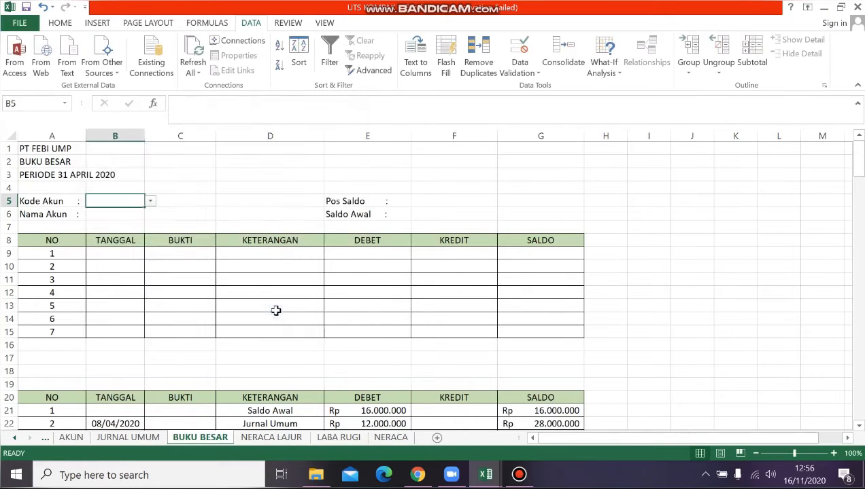
Choose account code 1101 from the Kode Akun dropdown in B5 and move to the Nama Akun cell B6
{"action": "left_click", "coordinate": [150, 202]}
{"action": "mouse_move", "coordinate": [150, 230]}
{"action": "left_mouse_down"}
{"action": "mouse_move", "coordinate": [152, 274]}
{"action": "mouse_move", "coordinate": [149, 224]}
{"action": "left_mouse_up"}
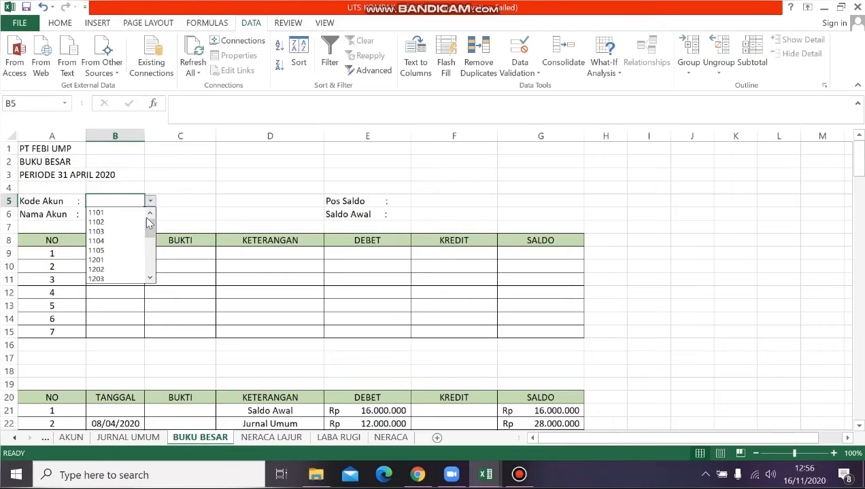
{"action": "left_click", "coordinate": [106, 213]}
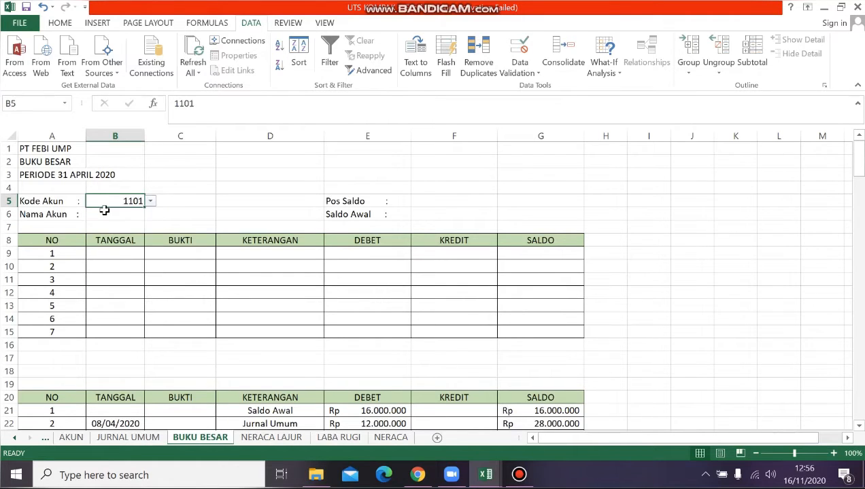
{"action": "left_click", "coordinate": [129, 215]}
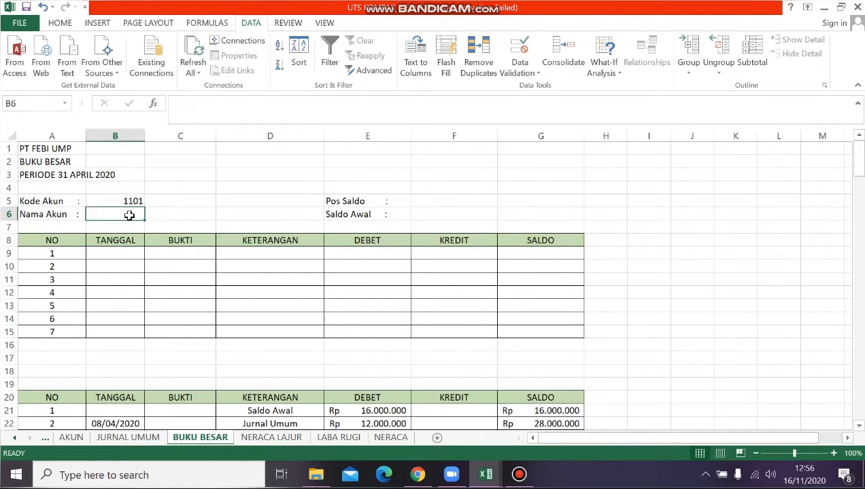
Select the account table A5:F29 on the AKUN sheet and try to define it as the workbook name DAFTAR_AKUN
{"action": "left_click", "coordinate": [70, 438]}
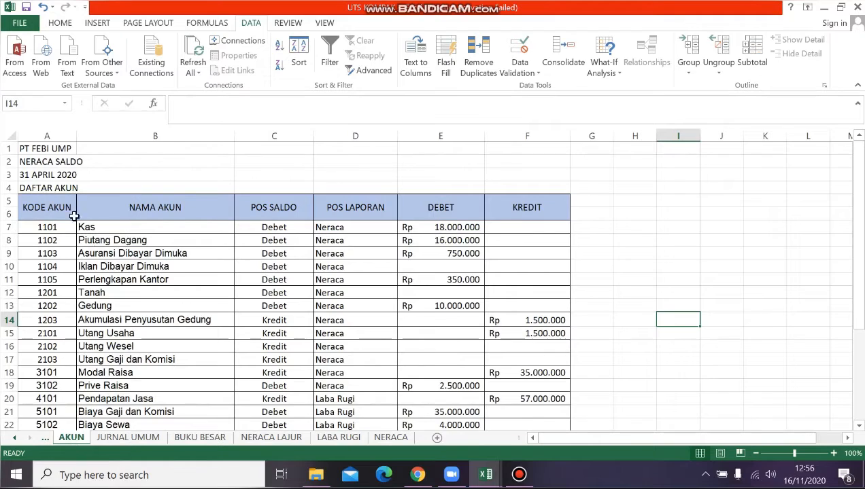
{"action": "left_click_drag", "start_coordinate": [60, 200], "coordinate": [544, 412]}
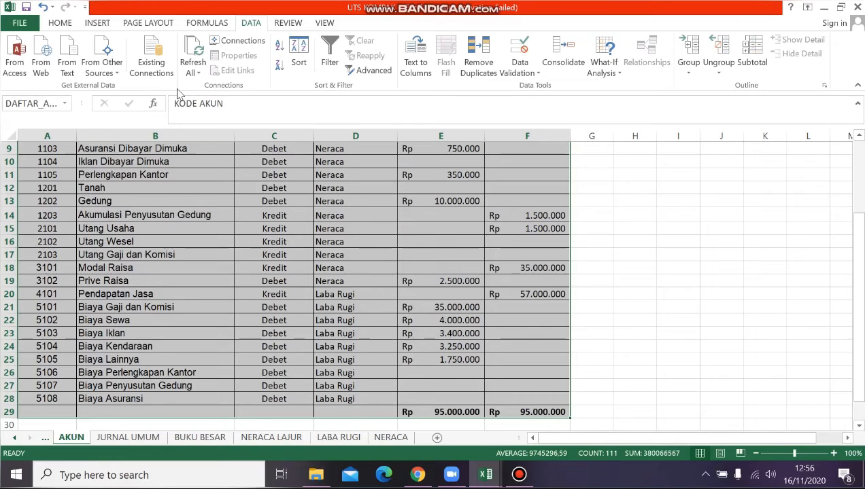
{"action": "left_click", "coordinate": [207, 23]}
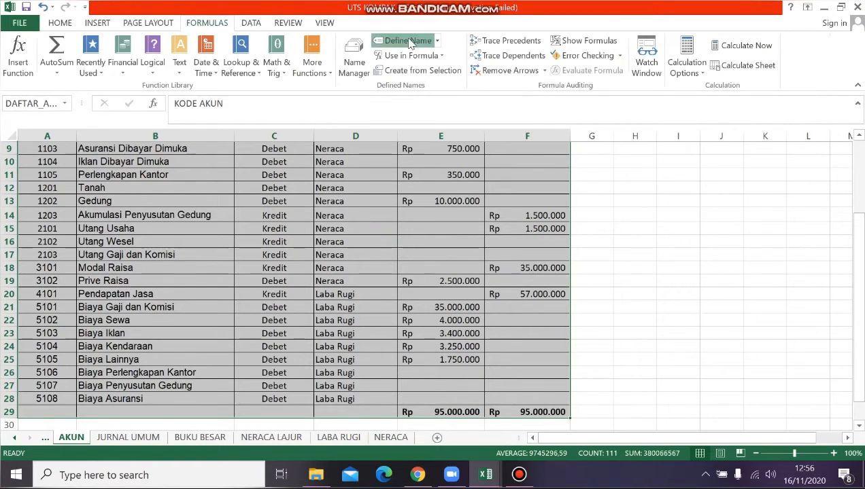
{"action": "left_click", "coordinate": [407, 41]}
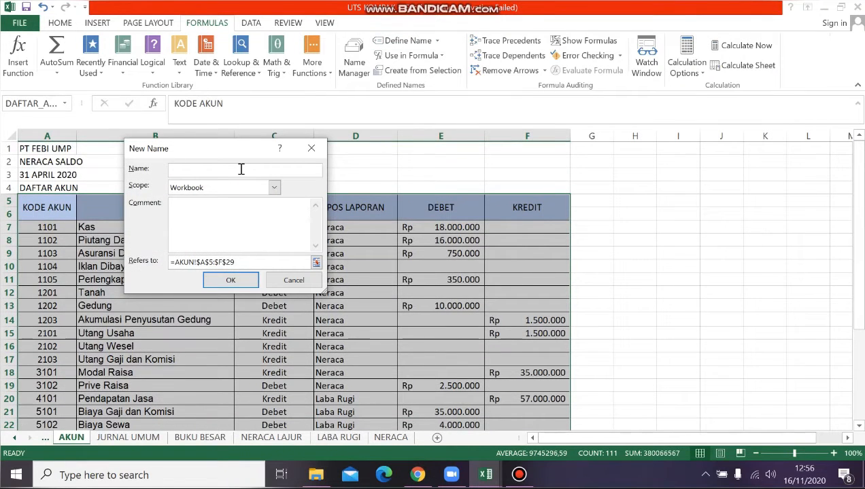
{"action": "type", "text": "DAFTAR"}
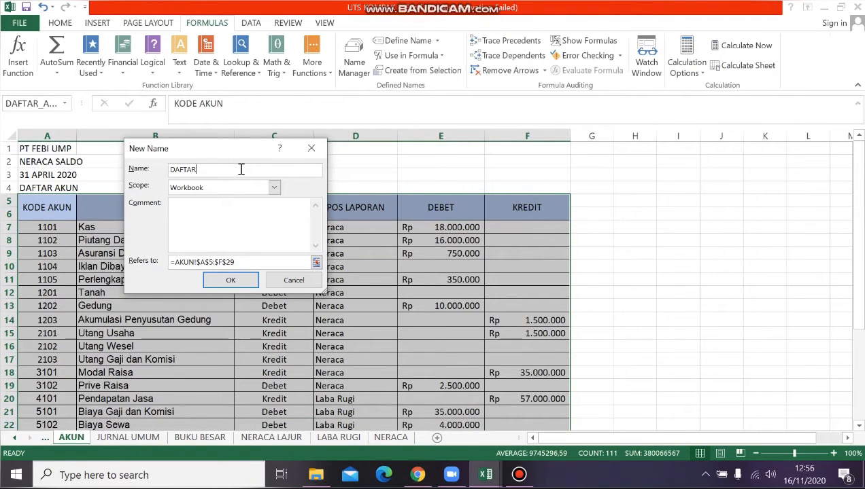
{"action": "type", "text": "-AKUN"}
{"action": "key", "text": "BackSpace"}
{"action": "key", "text": "BackSpace"}
{"action": "key", "text": "BackSpace"}
{"action": "key", "text": "BackSpace"}
{"action": "type", "text": "_AKUN"}
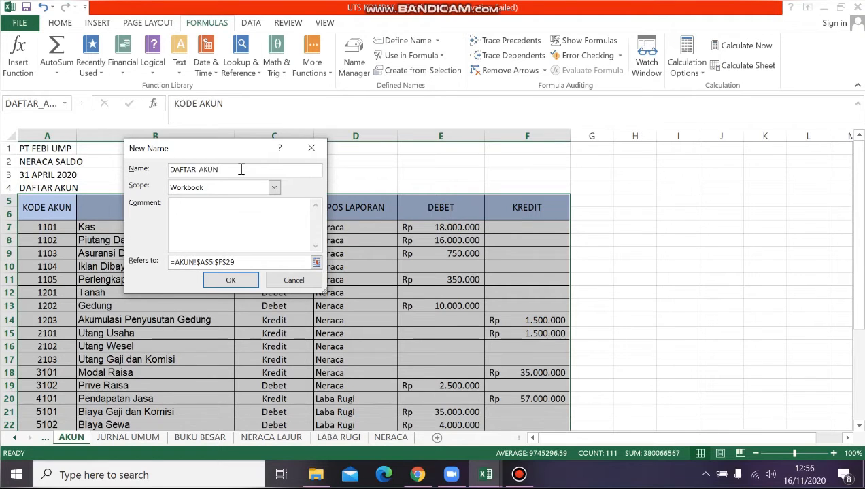
{"action": "left_click", "coordinate": [245, 282]}
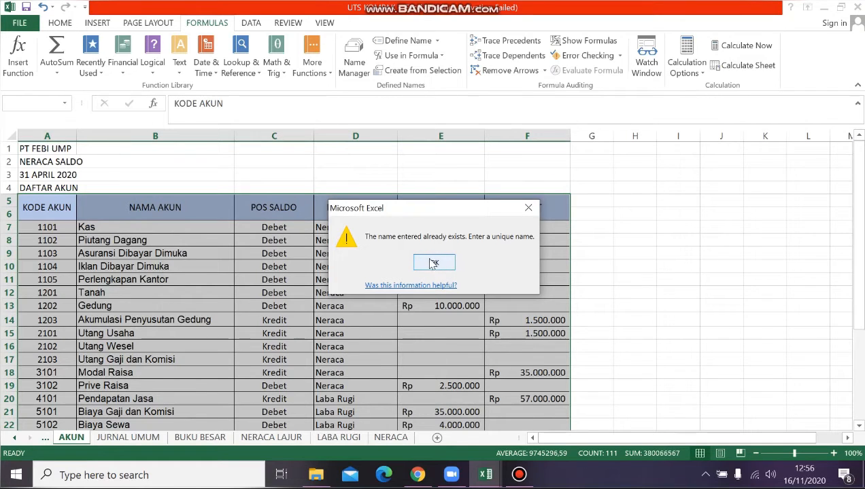
{"action": "left_click", "coordinate": [434, 264]}
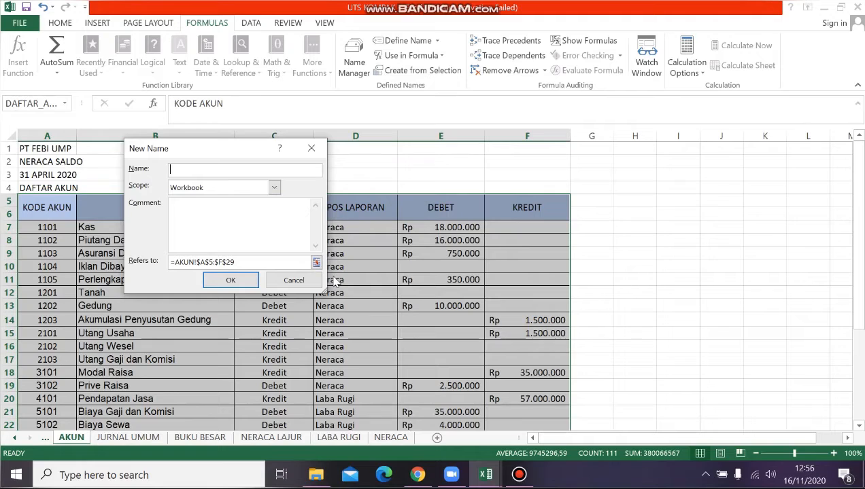
Define the selected account table A5:F29 as the workbook-scope name DAFTARAKUN_
{"action": "type", "text": "DAFTARAKUN_"}
{"action": "left_click", "coordinate": [228, 281]}
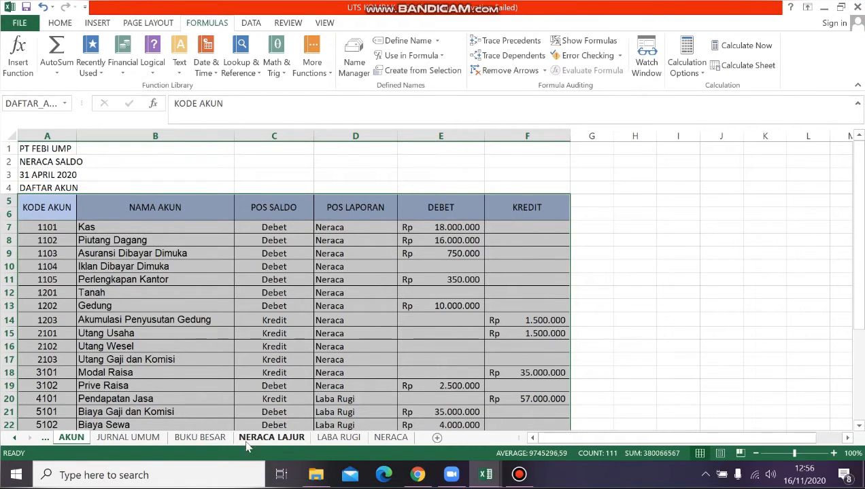
On the BUKU BESAR sheet, enter =VLOOKUP(B5;DAFTARAKUN_;2;FALSE) in the Nama Akun cell B6
{"action": "left_click", "coordinate": [218, 438]}
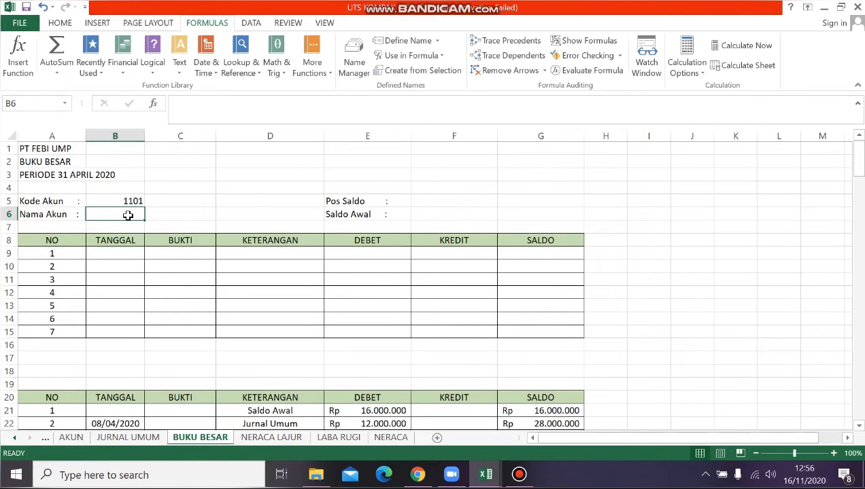
{"action": "type", "text": "="}
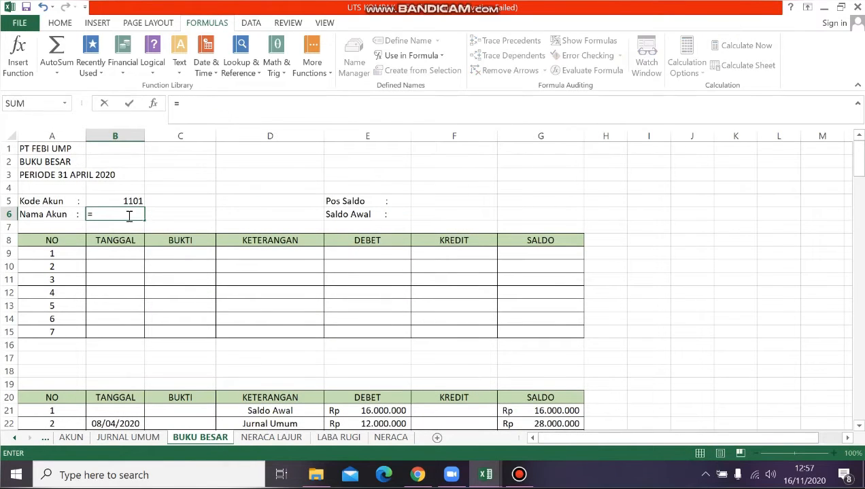
{"action": "type", "text": "VLOOK"}
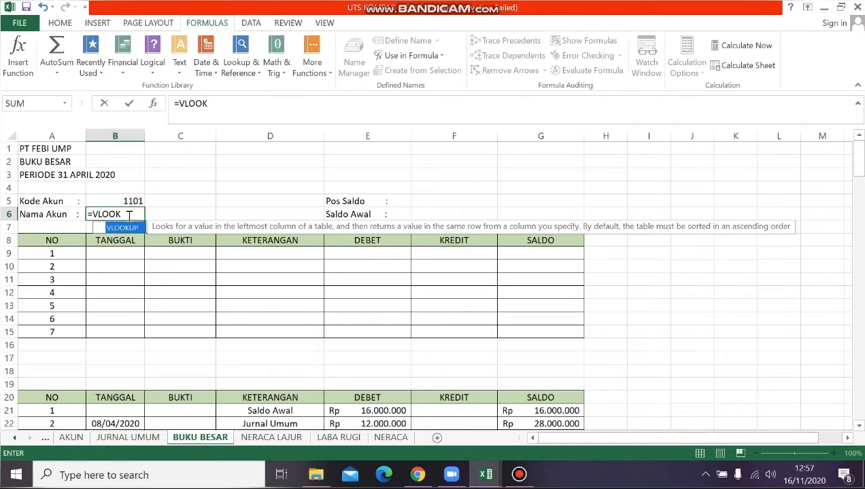
{"action": "key", "text": "Tab"}
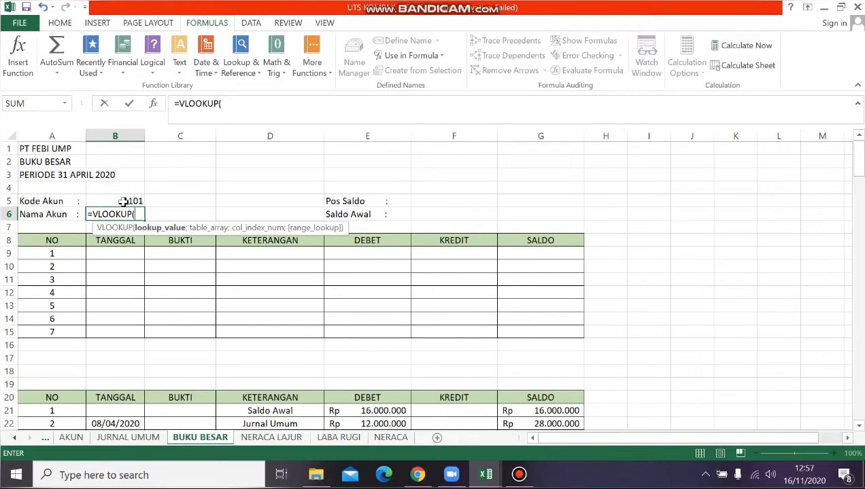
{"action": "left_click", "coordinate": [123, 201]}
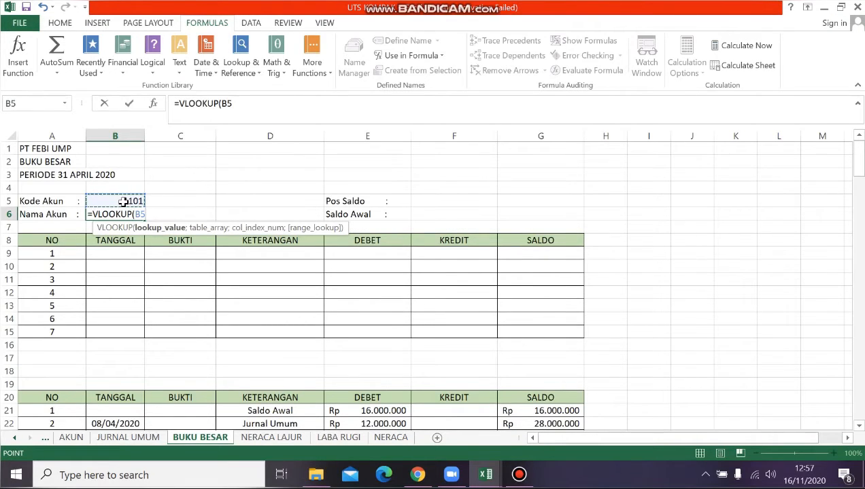
{"action": "type", "text": ";"}
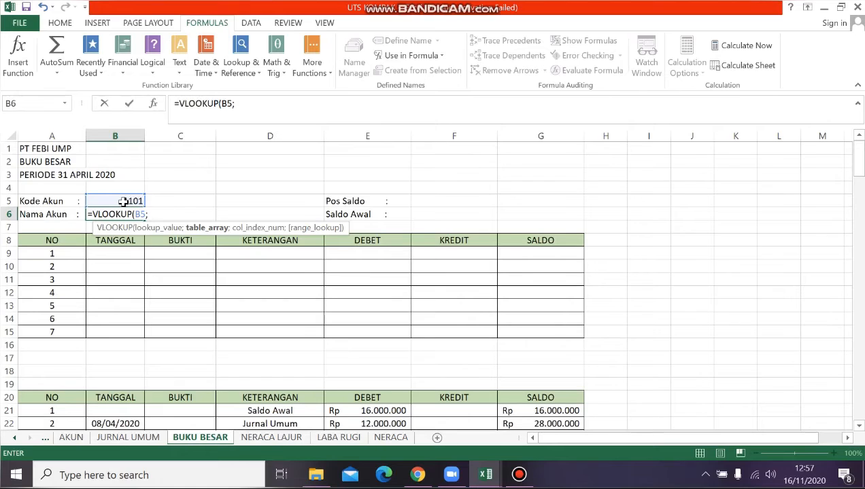
{"action": "type", "text": "DAFTAR"}
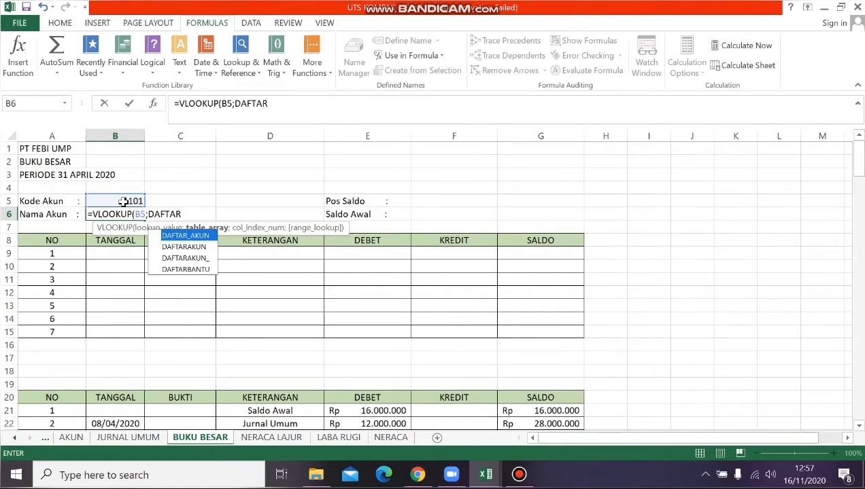
{"action": "type", "text": "AKU"}
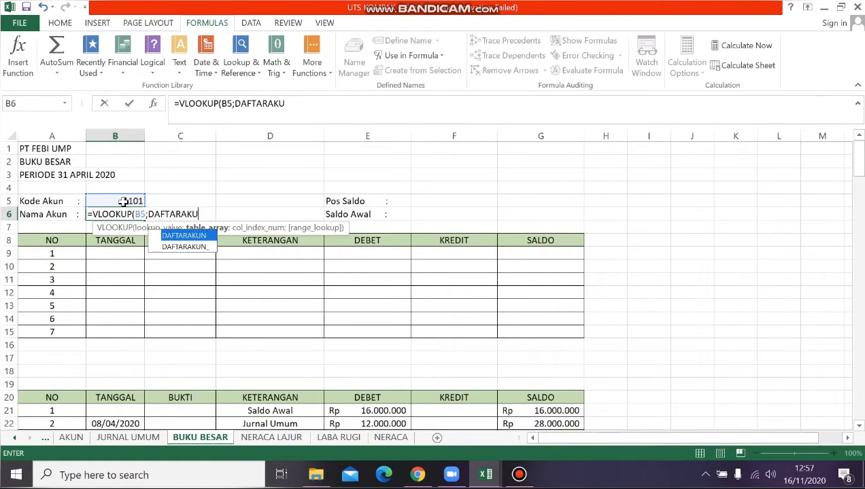
{"action": "type", "text": "N_"}
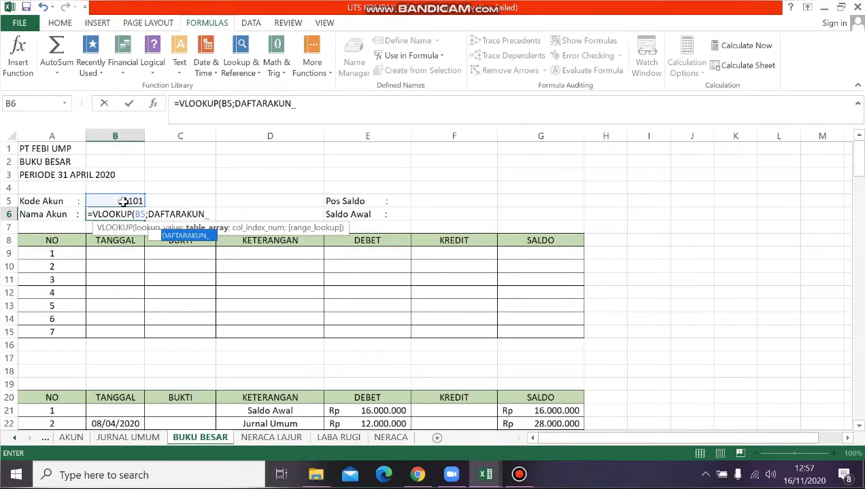
{"action": "type", "text": ";"}
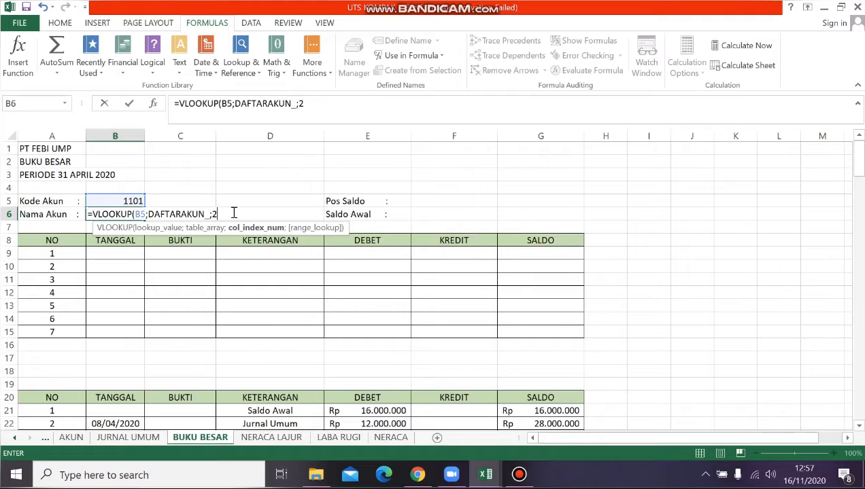
{"action": "type", "text": "2;"}
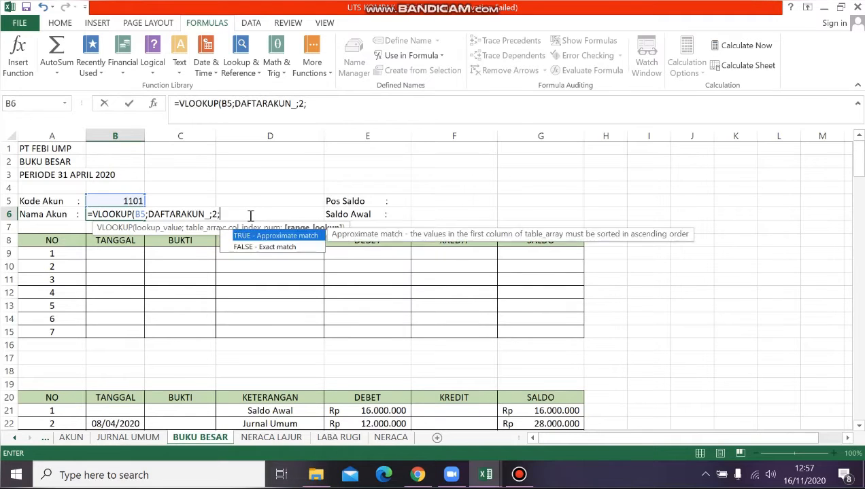
{"action": "type", "text": "FALSE)"}
{"action": "key", "text": "Return"}
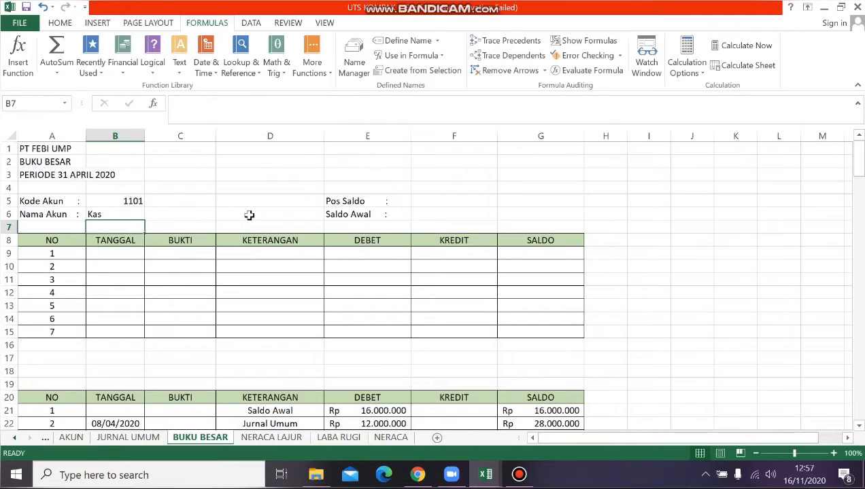
{"action": "left_click", "coordinate": [110, 216]}
Enter =VLOOKUP(B5;DAFTARAKUN_;3;FALSE) in the Pos Saldo cell F5
{"action": "left_click", "coordinate": [456, 199]}
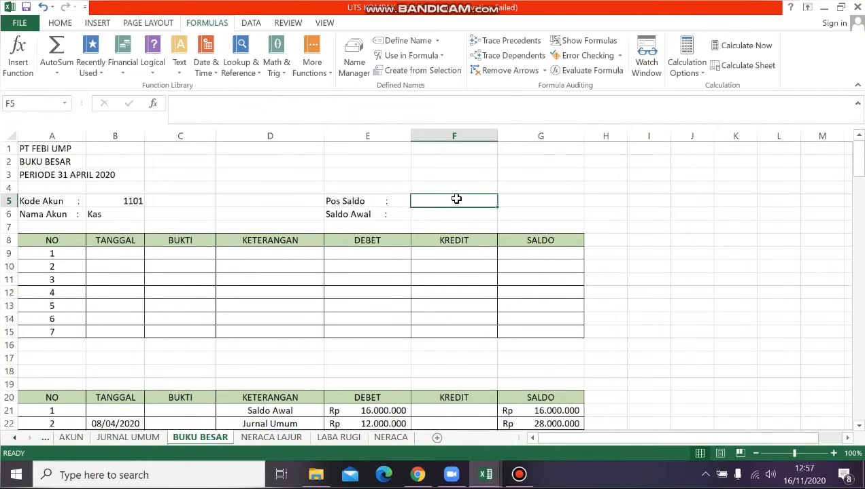
{"action": "type", "text": "=V"}
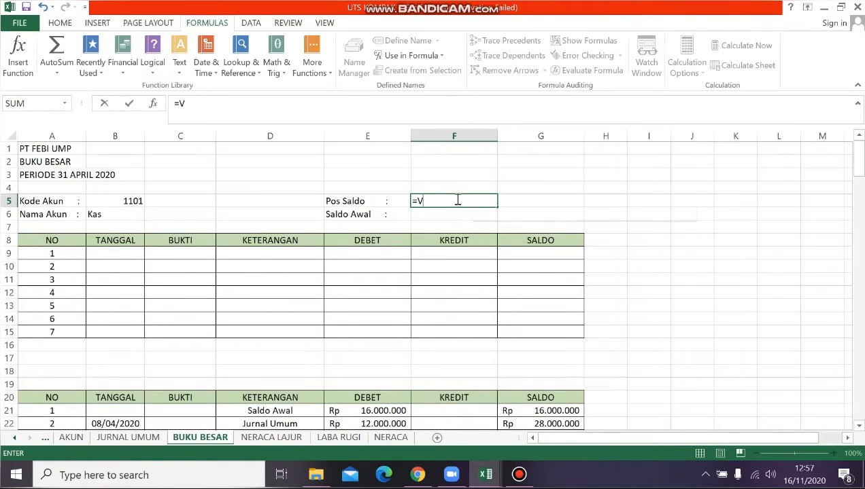
{"action": "type", "text": "LOOKUP9"}
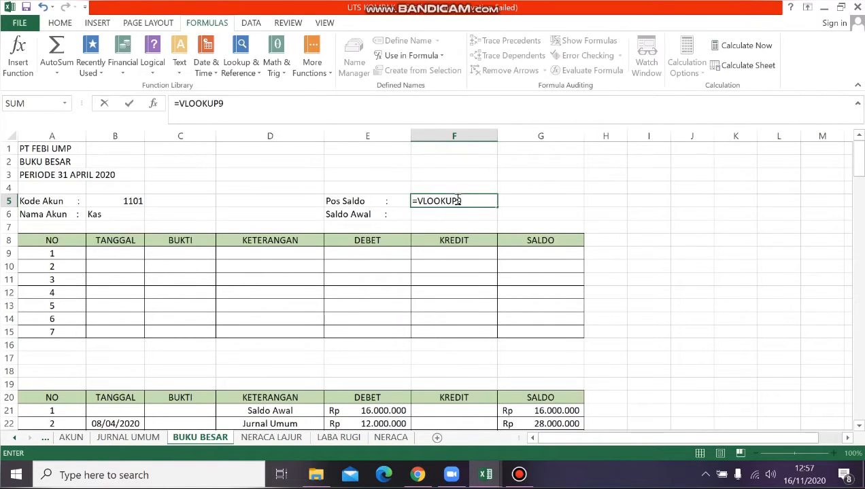
{"action": "key", "text": "BackSpace"}
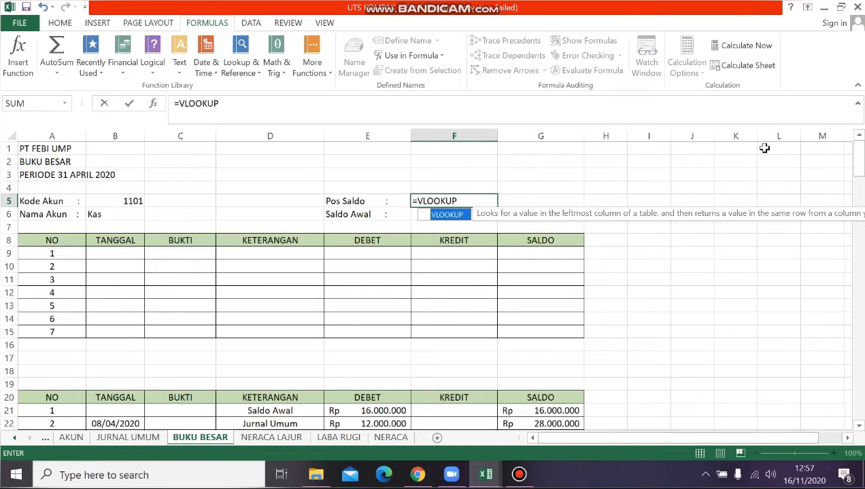
{"action": "type", "text": "("}
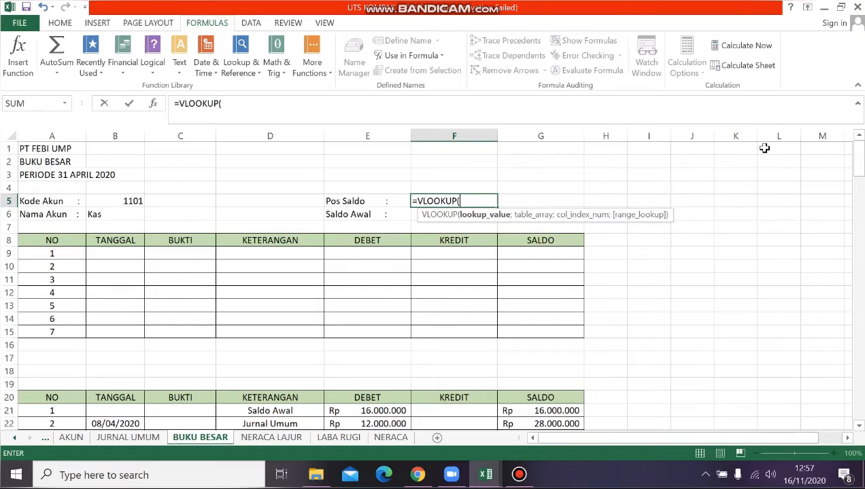
{"action": "left_click", "coordinate": [125, 202]}
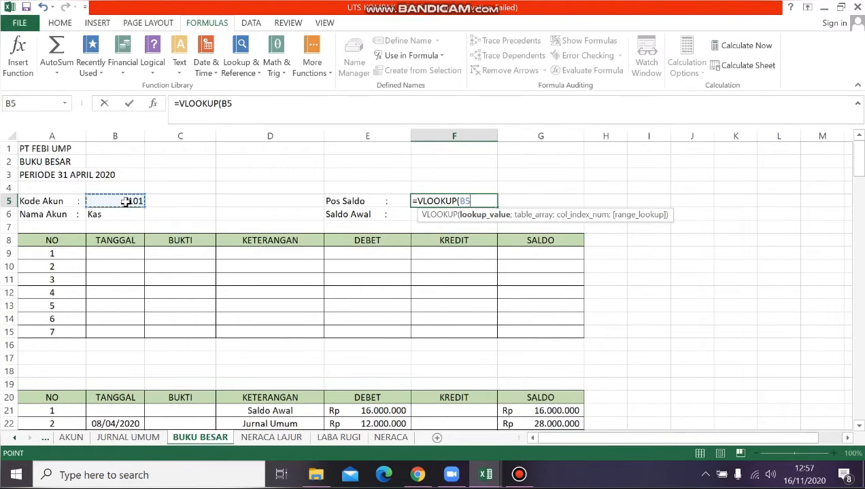
{"action": "type", "text": ";"}
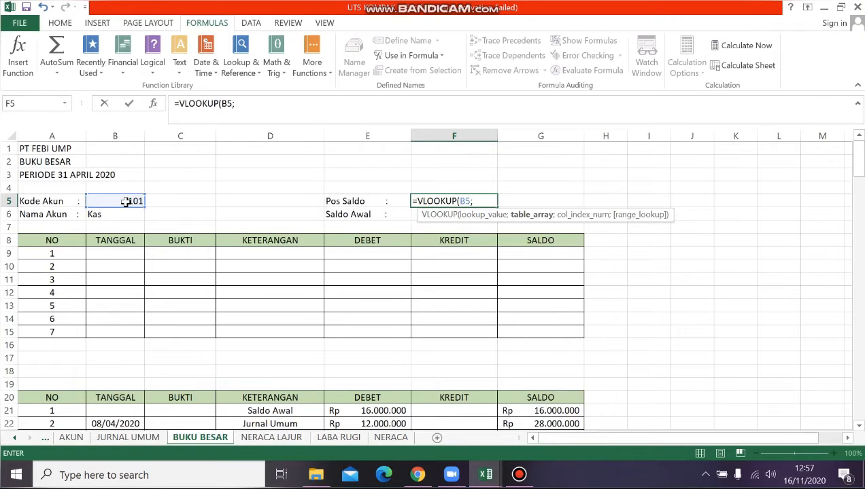
{"action": "type", "text": "DAFTAR"}
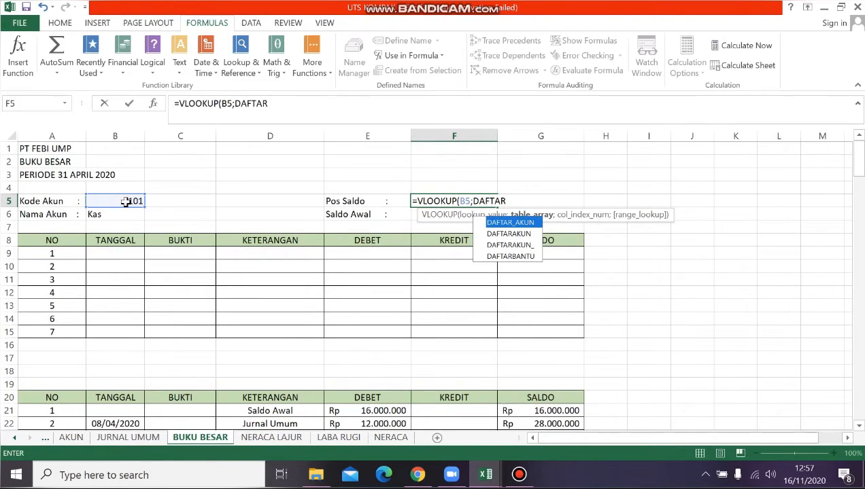
{"action": "type", "text": "AKUN_"}
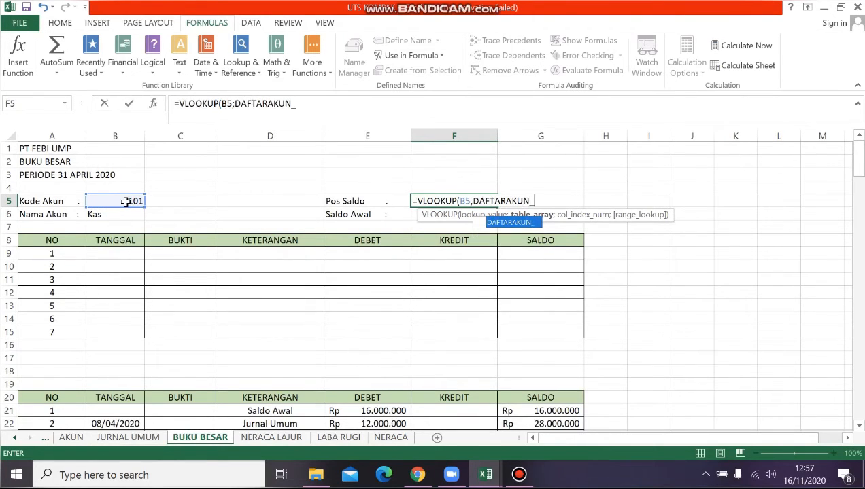
{"action": "type", "text": ";"}
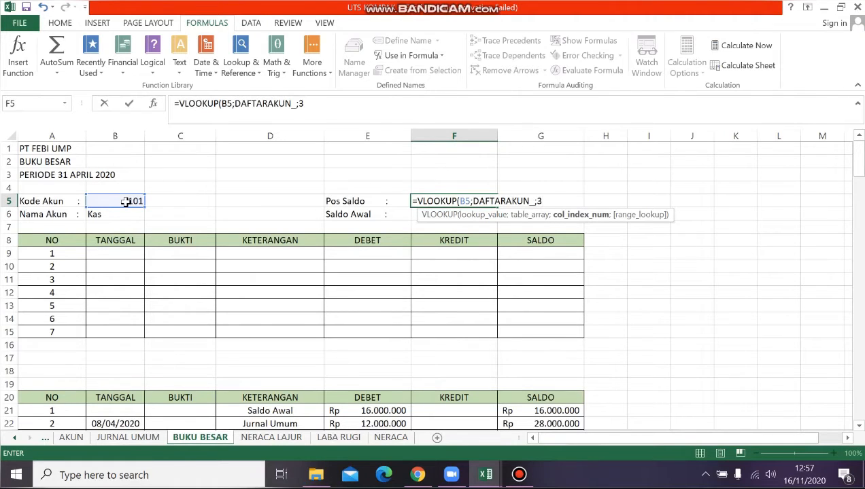
{"action": "type", "text": "3;FA"}
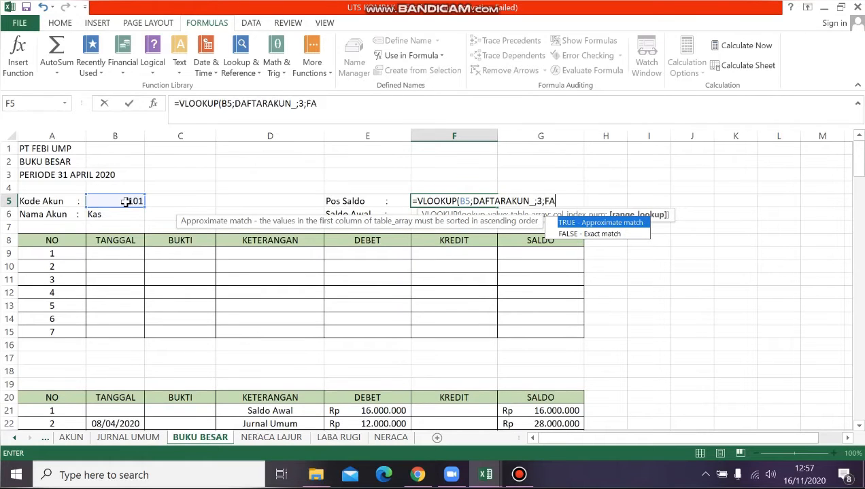
{"action": "type", "text": "LSE0"}
{"action": "key", "text": "BackSpace"}
{"action": "type", "text": ")"}
{"action": "key", "text": "Return"}
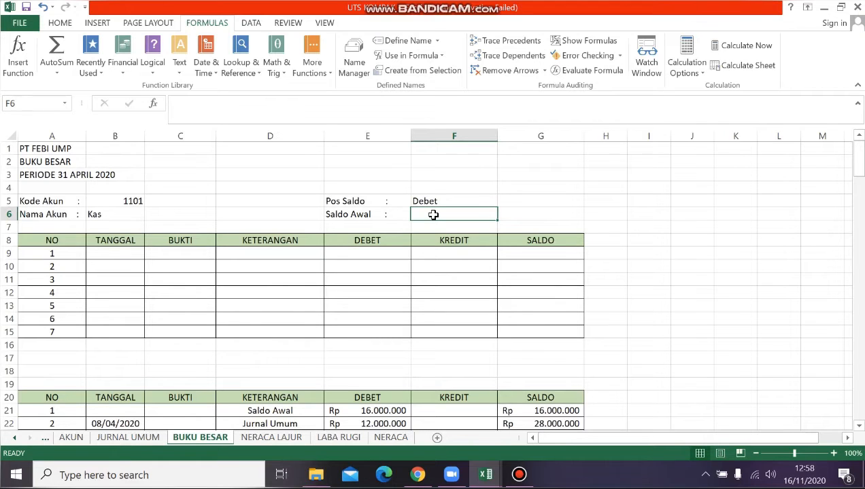
Begin the Saldo Awal formula in F6 with =VLOOKUP(B5;DAFTARAKUN_;5;FALSE)
{"action": "type", "text": "="}
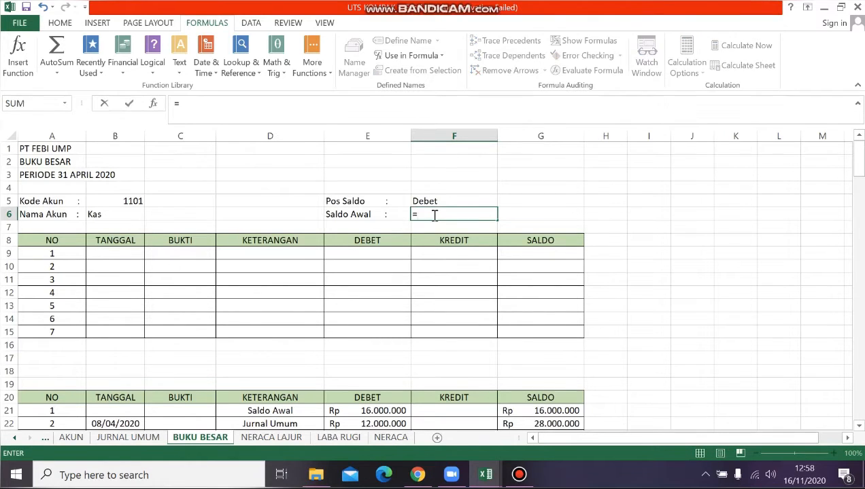
{"action": "type", "text": "VLOOKUP"}
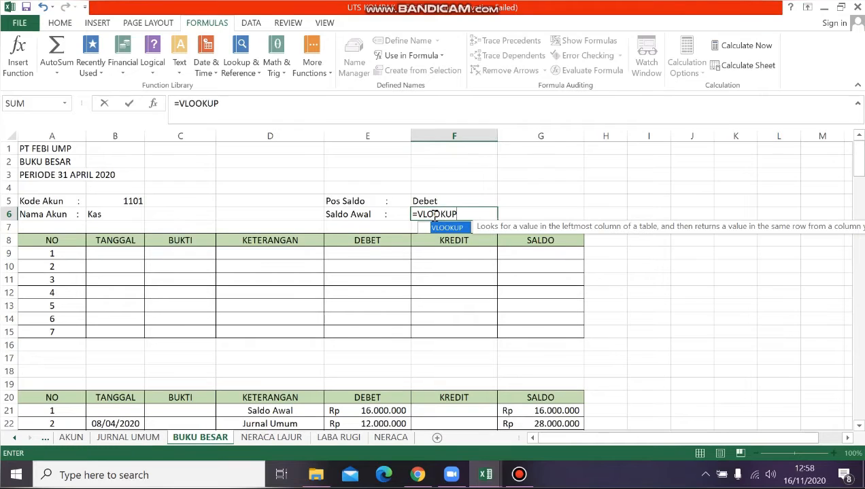
{"action": "type", "text": "("}
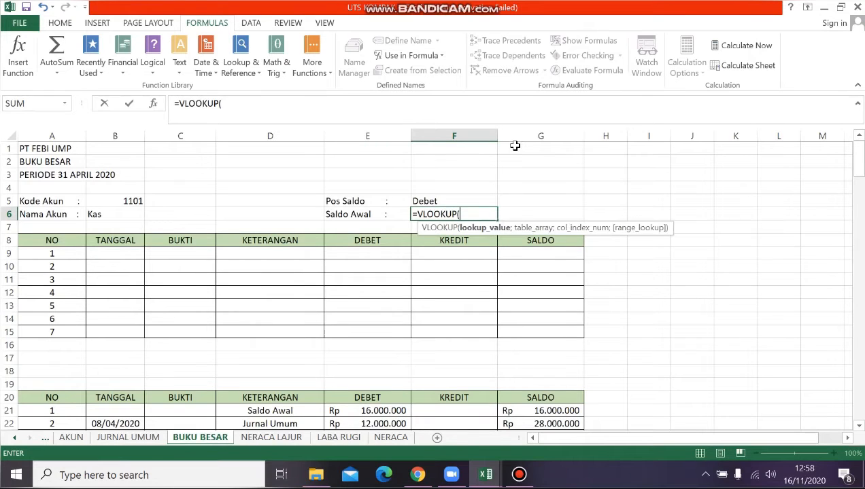
{"action": "left_click", "coordinate": [128, 202]}
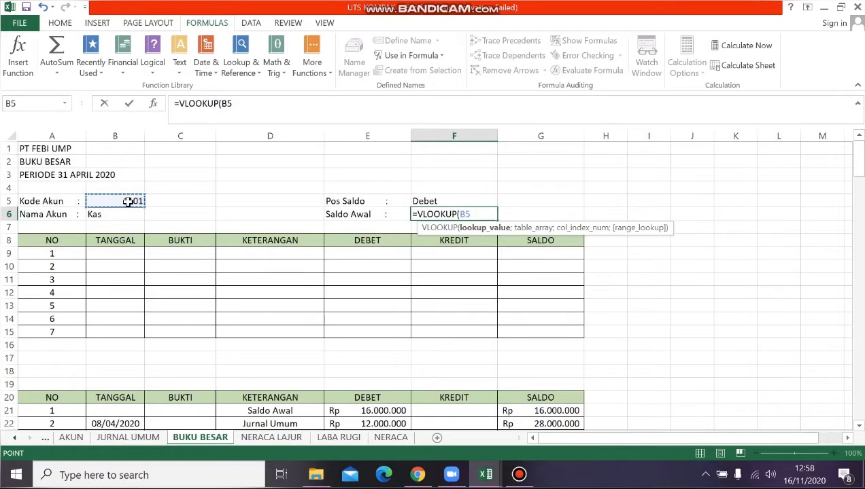
{"action": "type", "text": ";"}
{"action": "type", "text": "DAF"}
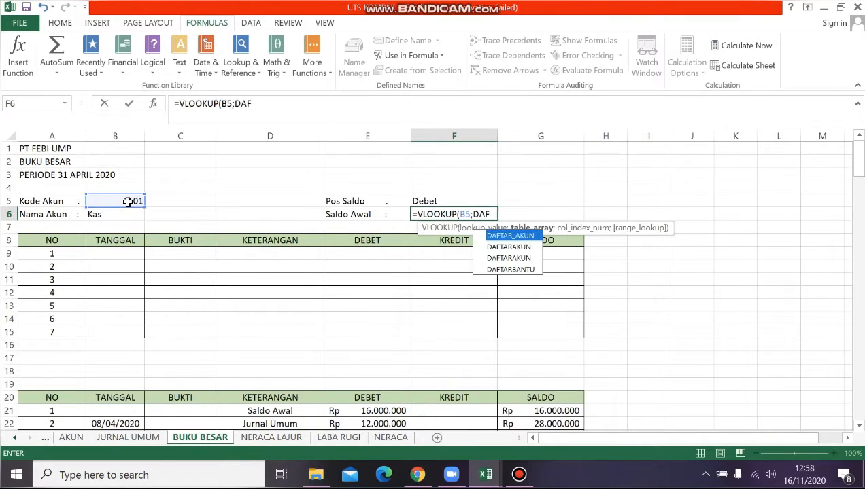
{"action": "type", "text": "TARAKUN"}
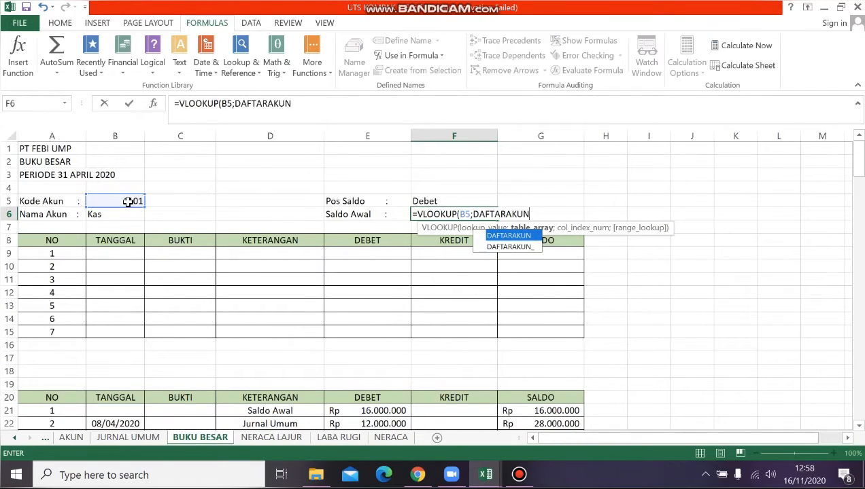
{"action": "type", "text": "_"}
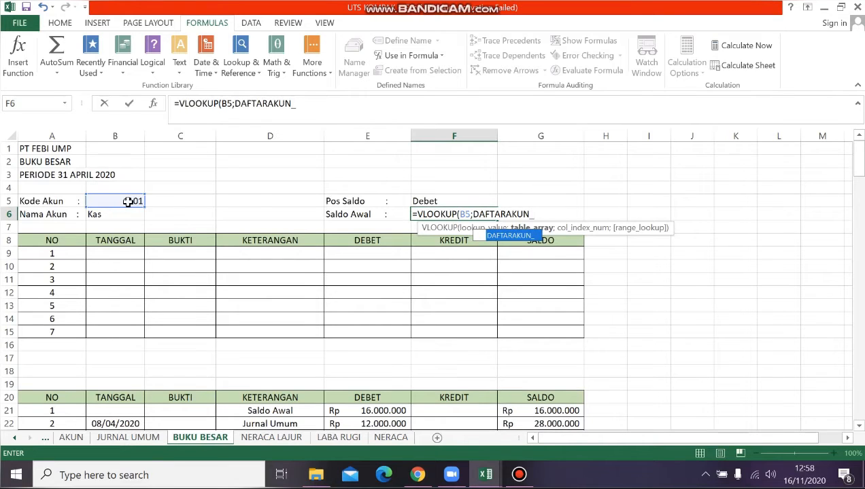
{"action": "type", "text": ";"}
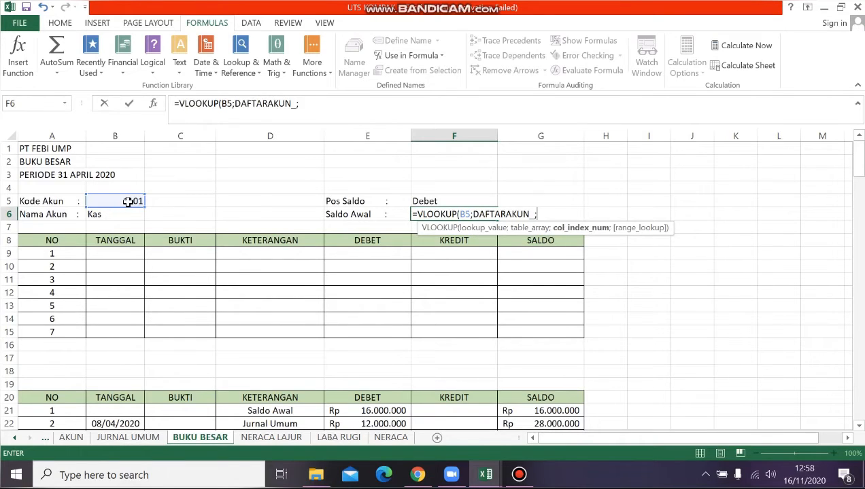
{"action": "type", "text": "5;"}
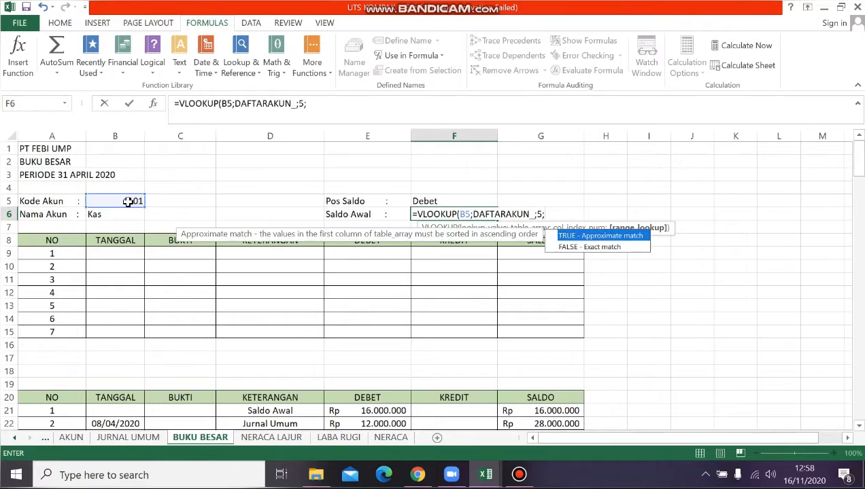
{"action": "type", "text": "FALSE)"}
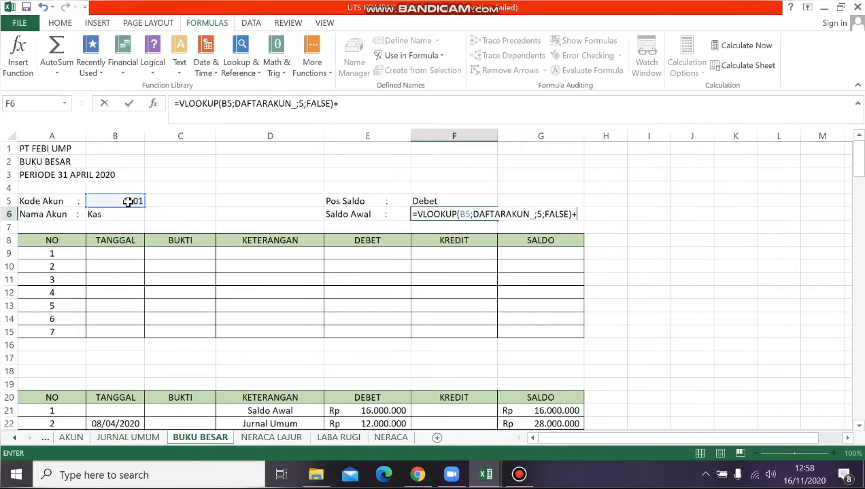
Complete the F6 formula by adding +VLOOKUP(B5;DAFTARAKUN_;6;FALSE) and check the result against the account table on the AKUN sheet
{"action": "type", "text": "+VLOOKU"}
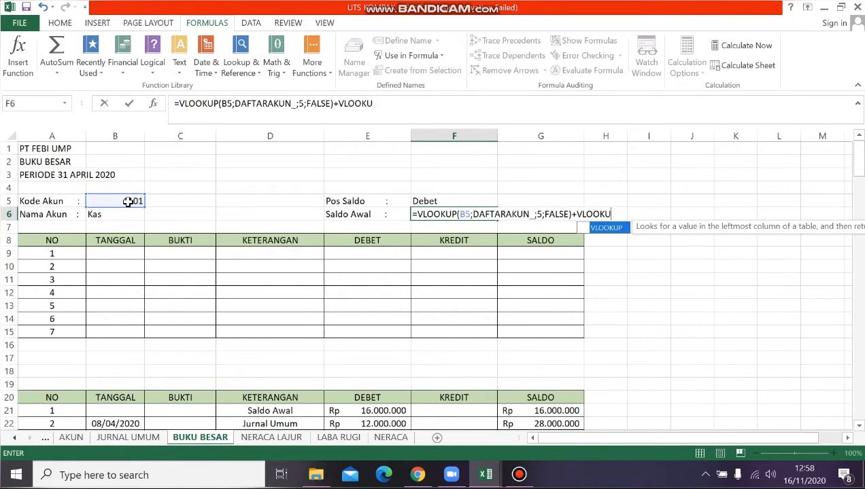
{"action": "type", "text": "P("}
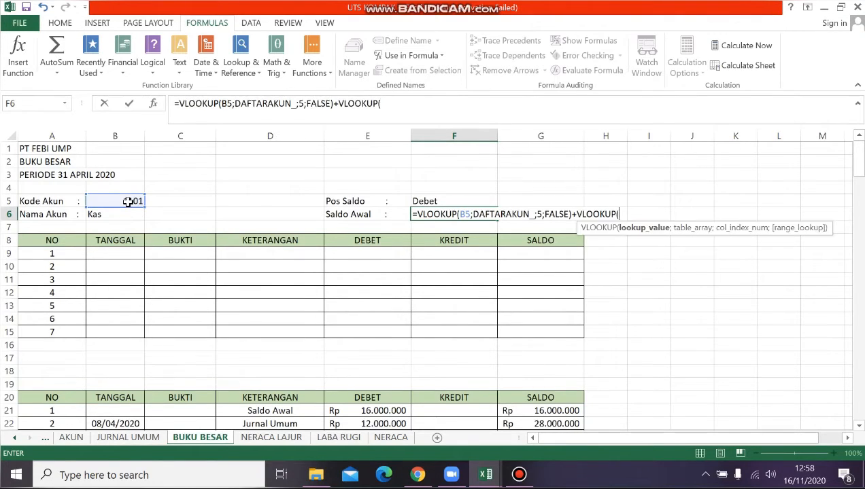
{"action": "left_click", "coordinate": [123, 201]}
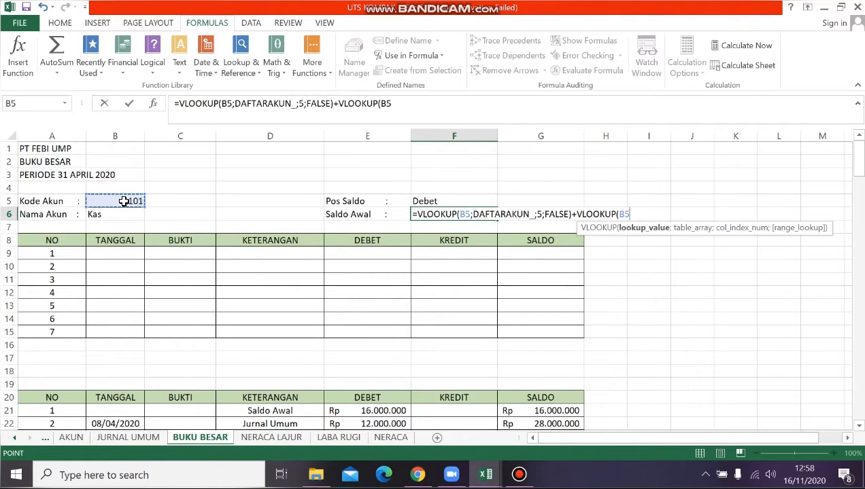
{"action": "type", "text": ";"}
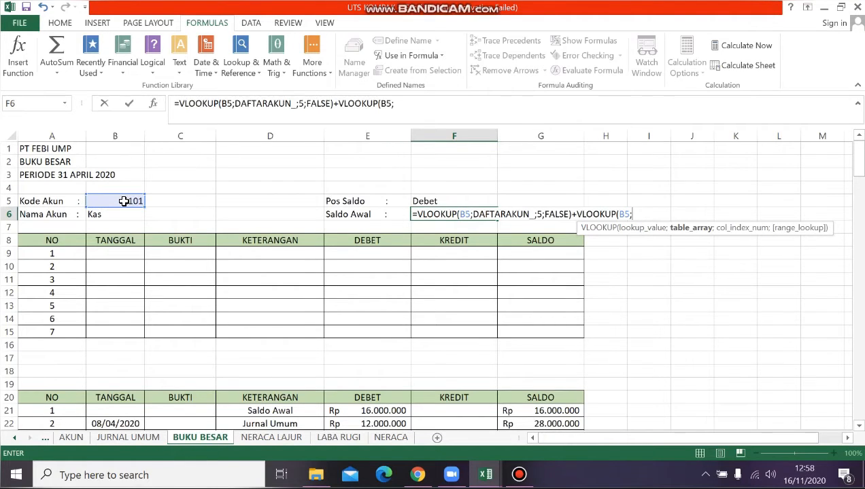
{"action": "type", "text": "DAFTARAK"}
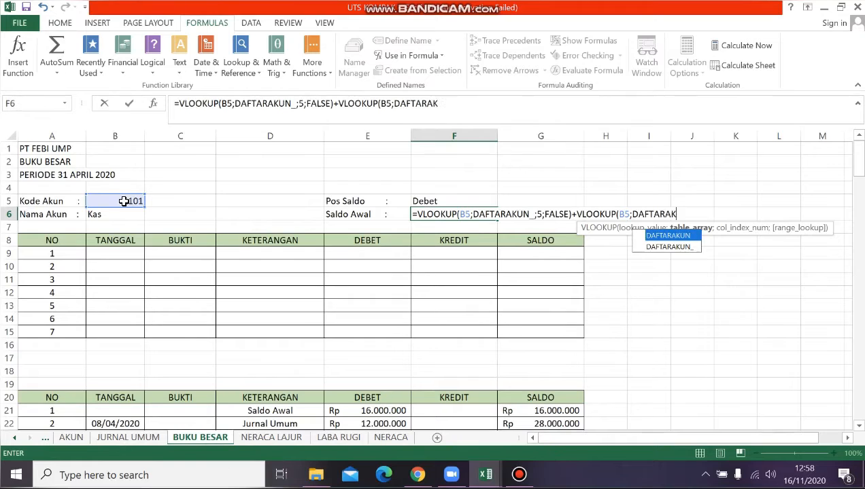
{"action": "type", "text": "UN_;"}
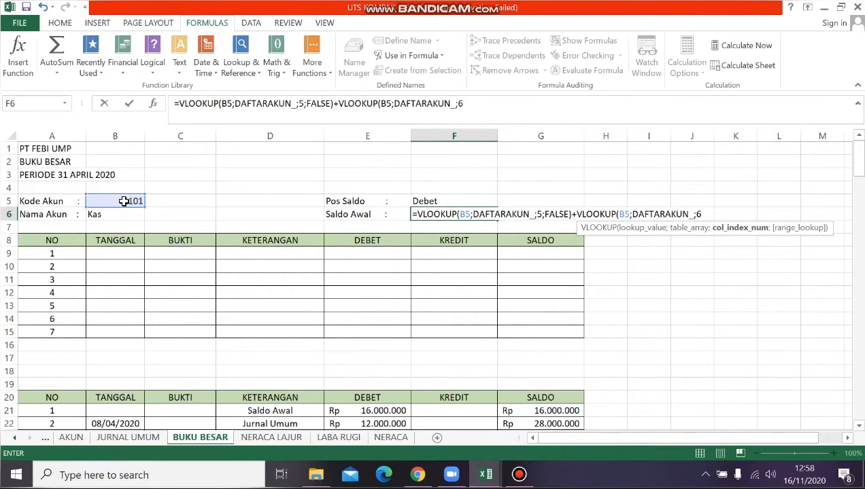
{"action": "type", "text": "6;F"}
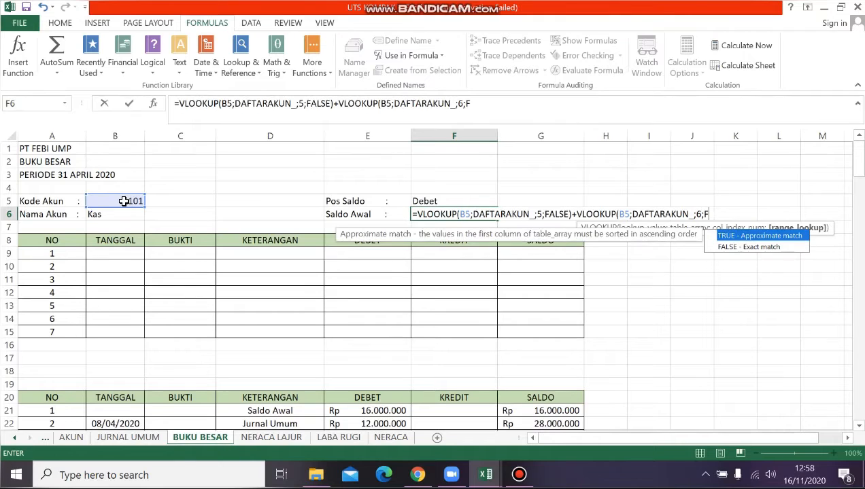
{"action": "type", "text": "ALSE)"}
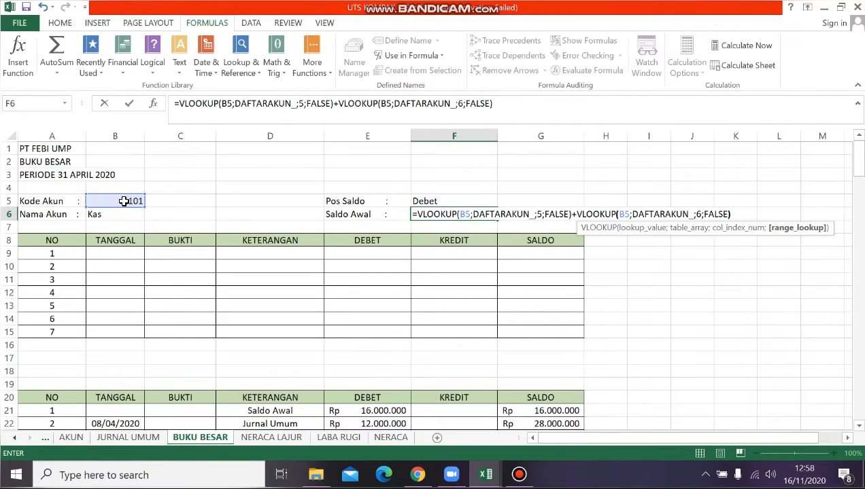
{"action": "key", "text": "Return"}
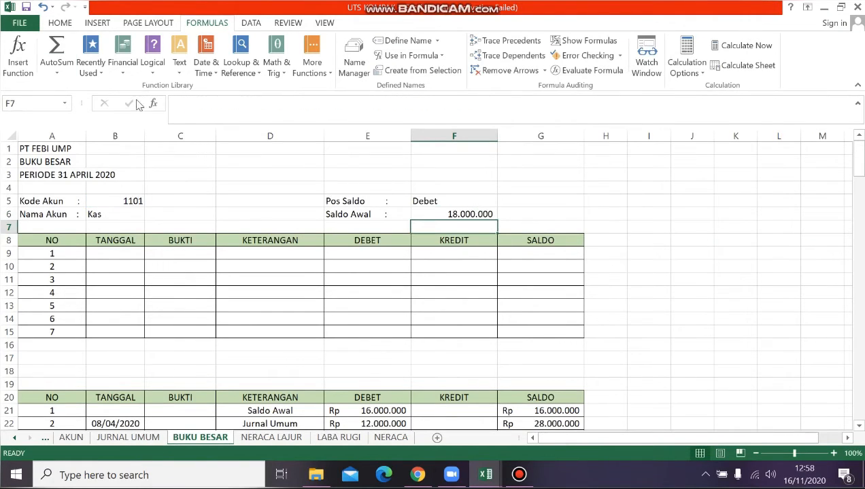
{"action": "left_click", "coordinate": [437, 215]}
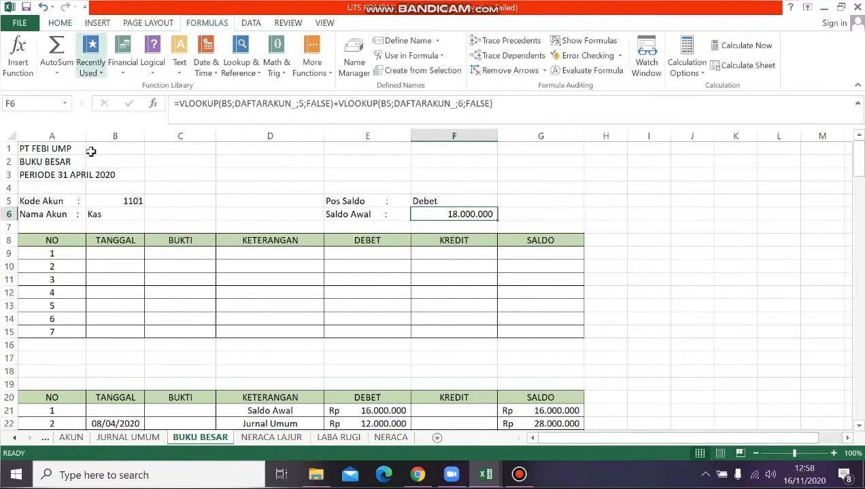
{"action": "left_click", "coordinate": [79, 437]}
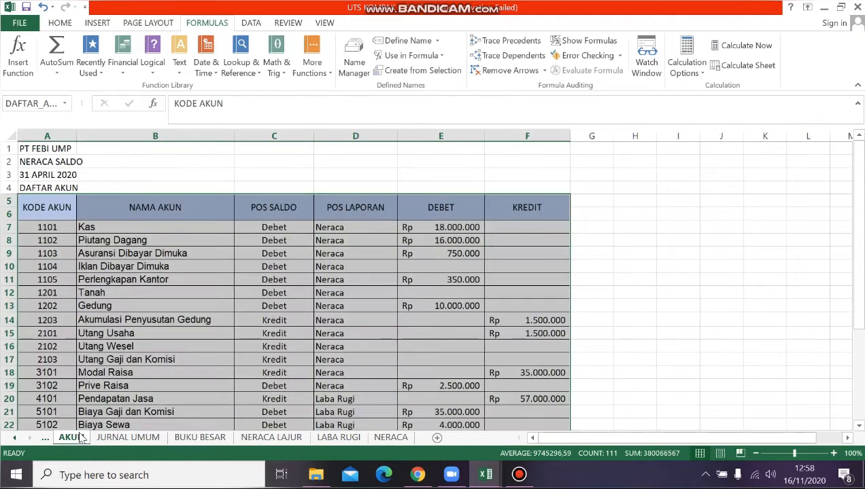
{"action": "left_click", "coordinate": [185, 440]}
Enter Saldo Awal in the Keterangan cell D9 of the first ledger row on the BUKU BESAR sheet
{"action": "left_click", "coordinate": [132, 247]}
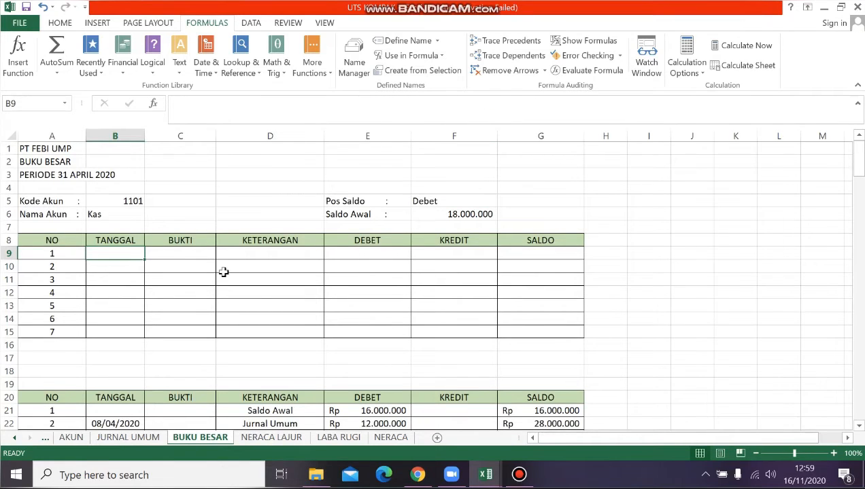
{"action": "left_click", "coordinate": [279, 251]}
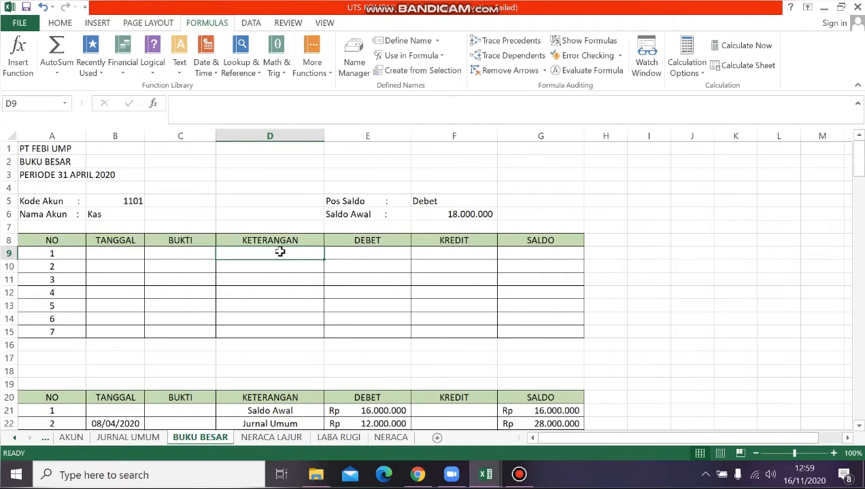
{"action": "type", "text": "Saldo"}
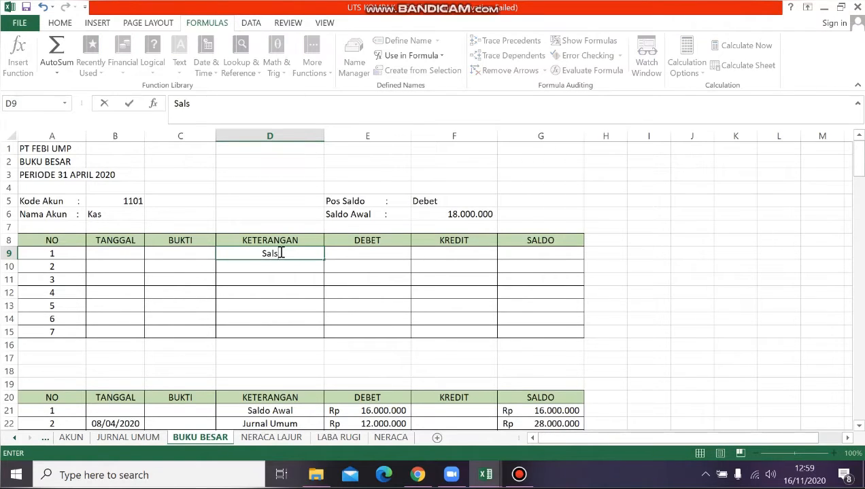
{"action": "type", "text": " Awal"}
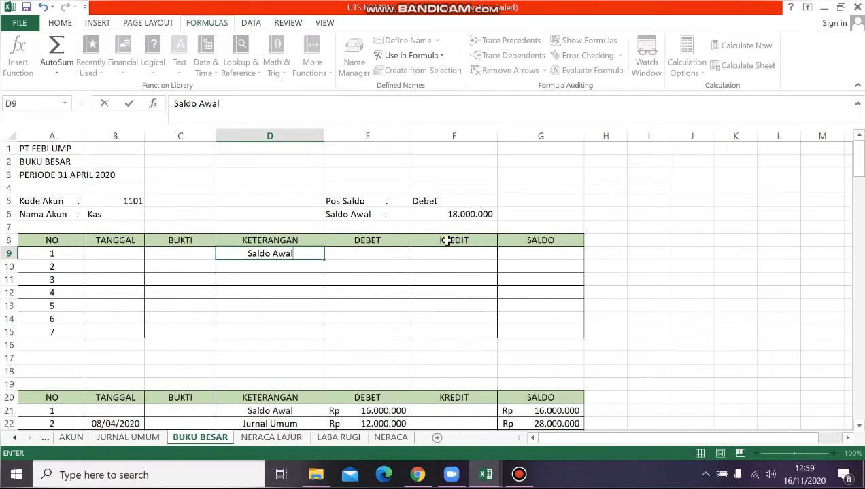
Try to copy the Saldo Awal cell F6 into the first row's Debet cell E9, and undo the paste
{"action": "left_click", "coordinate": [433, 215]}
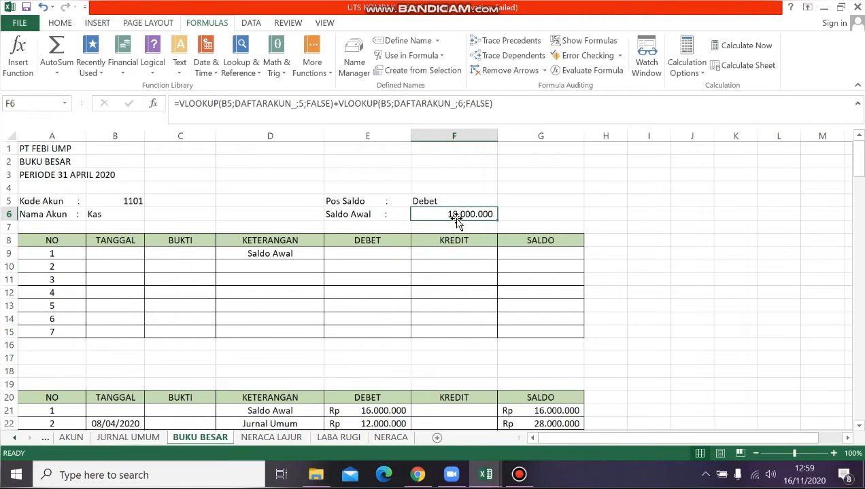
{"action": "key", "text": "ctrl+c"}
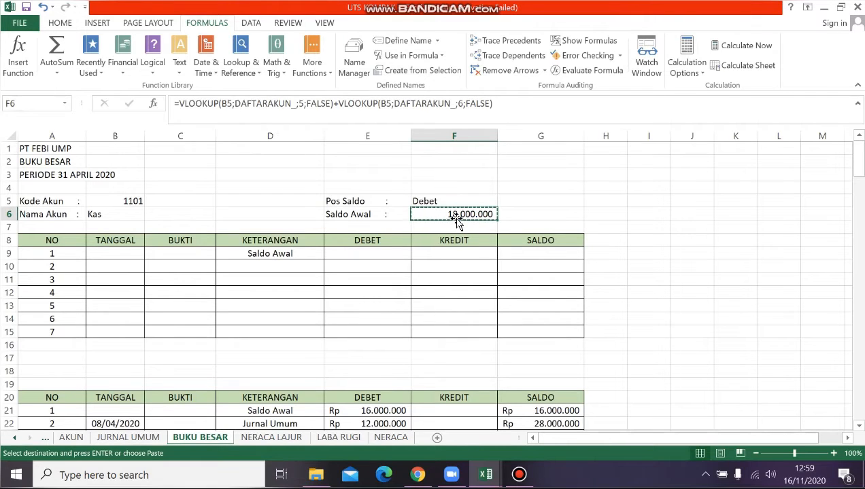
{"action": "left_click", "coordinate": [384, 259]}
{"action": "right_click", "coordinate": [383, 259]}
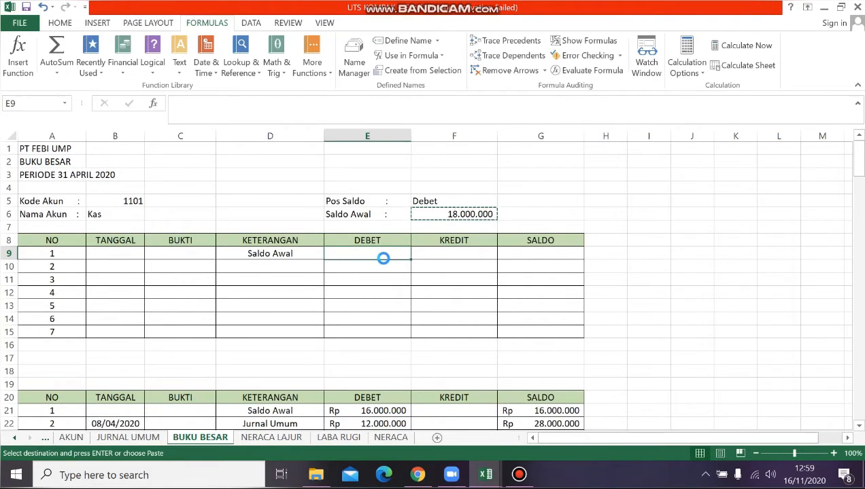
{"action": "left_click", "coordinate": [428, 227]}
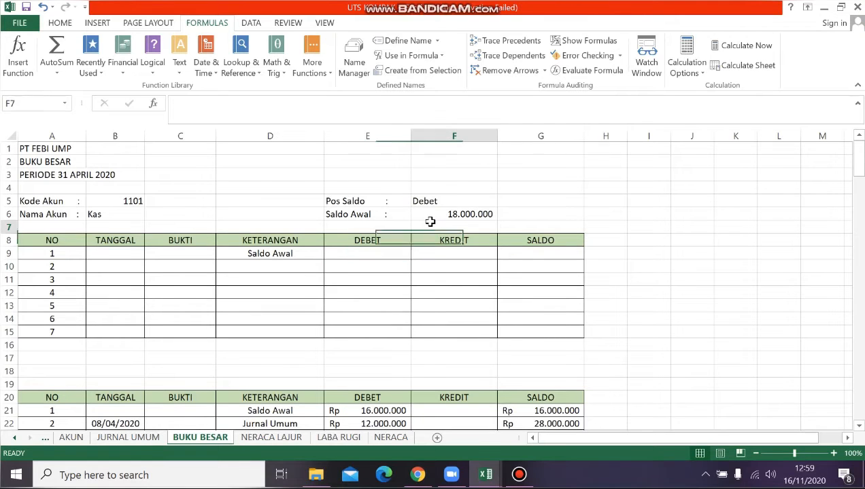
{"action": "left_click", "coordinate": [427, 215]}
{"action": "key", "text": "ctrl+c"}
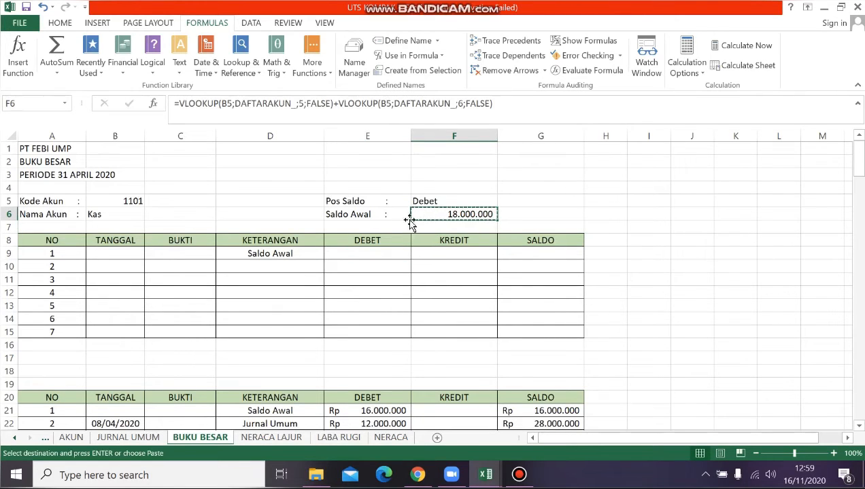
{"action": "left_click", "coordinate": [398, 252]}
{"action": "key", "text": "ctrl+v"}
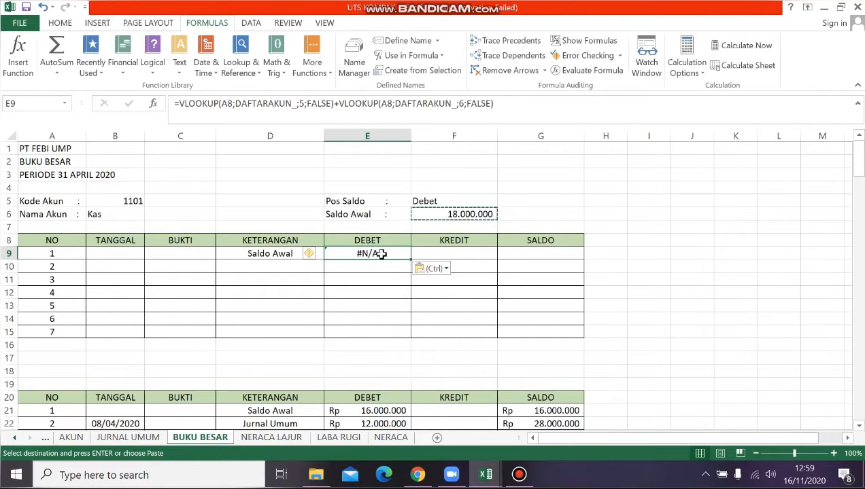
{"action": "key", "text": "ctrl+z"}
{"action": "left_click", "coordinate": [481, 302]}
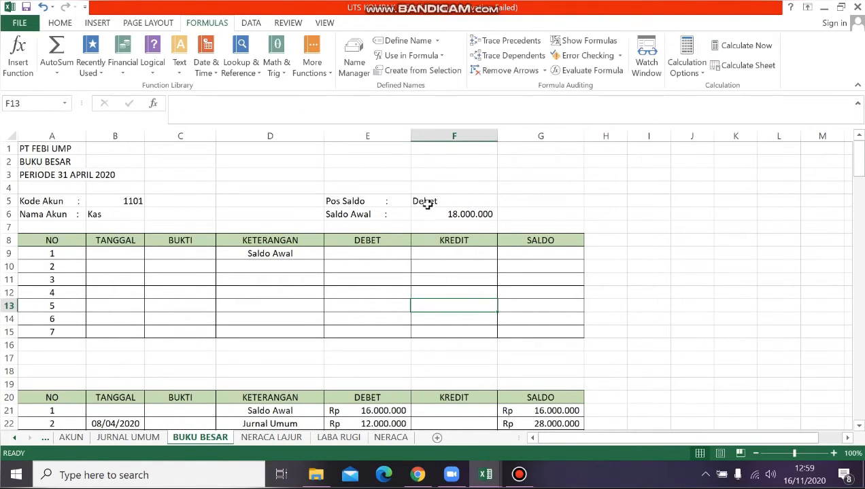
Enter 18000000 in the Debet cell E9 of the Saldo Awal row
{"action": "left_click", "coordinate": [378, 252]}
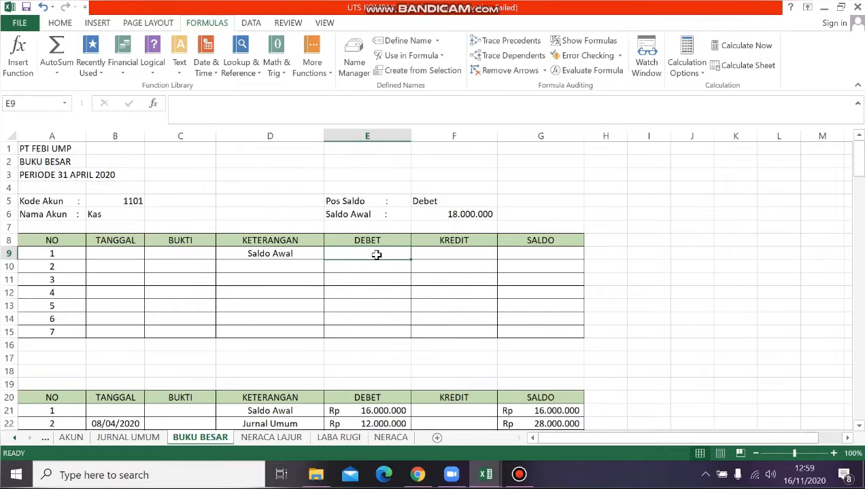
{"action": "type", "text": "r"}
{"action": "key", "text": "BackSpace"}
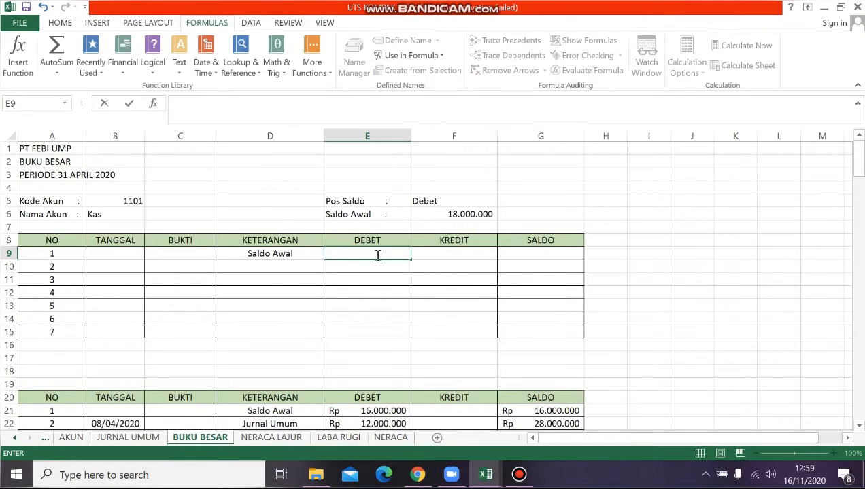
{"action": "type", "text": "18000000"}
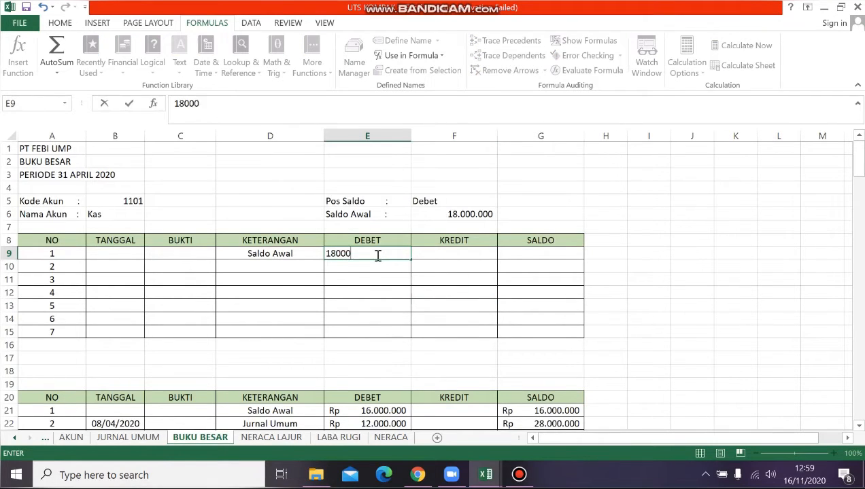
{"action": "left_click", "coordinate": [60, 24]}
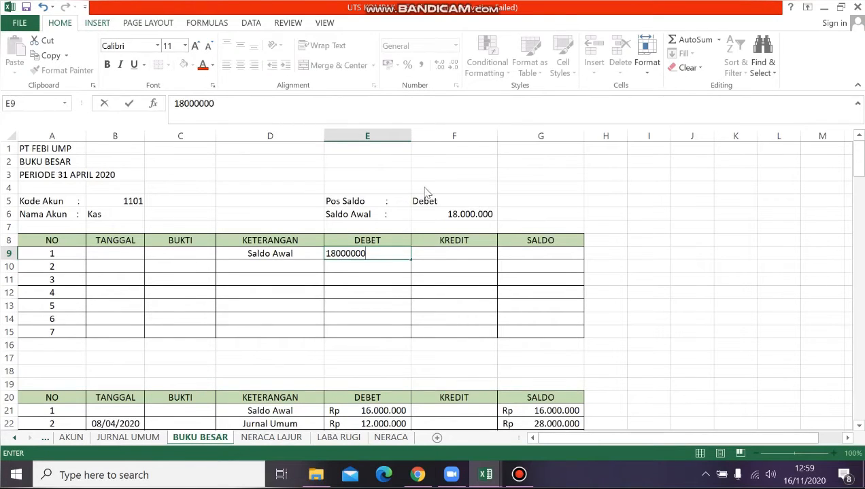
{"action": "left_click", "coordinate": [422, 288]}
Apply the Accounting number format with the Rp symbol to the Debet amount in E9
{"action": "left_click", "coordinate": [389, 253]}
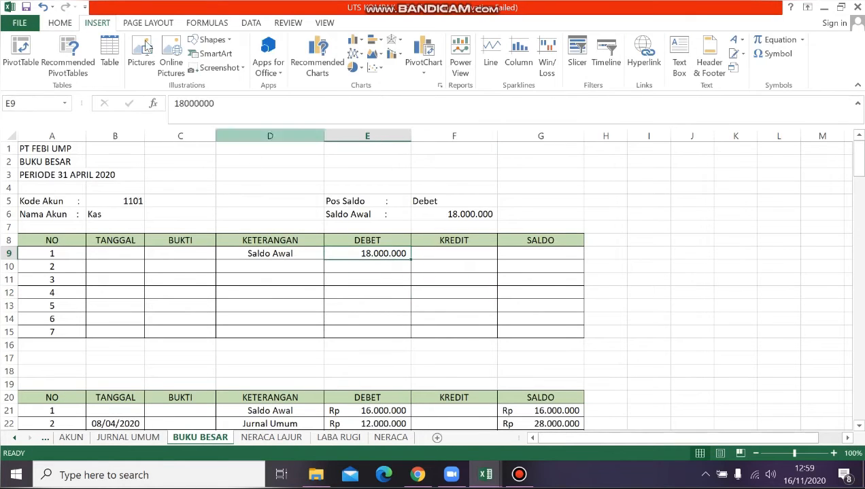
{"action": "left_click", "coordinate": [61, 23]}
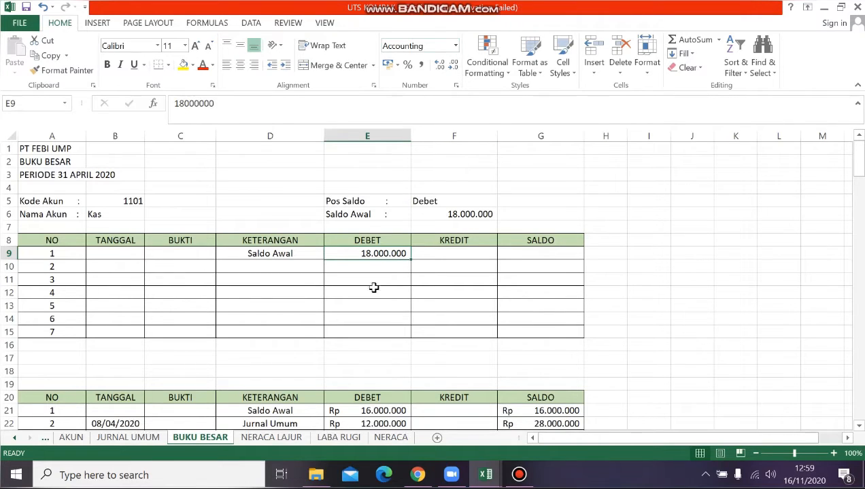
{"action": "left_click", "coordinate": [456, 46]}
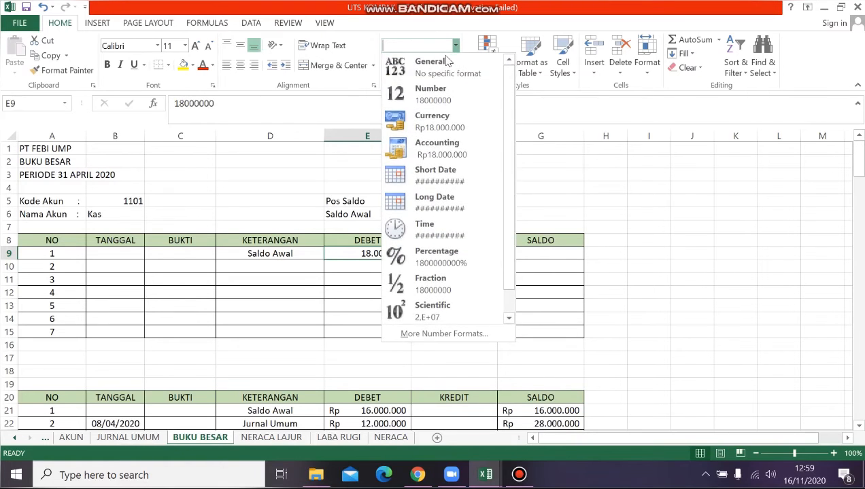
{"action": "left_click", "coordinate": [428, 158]}
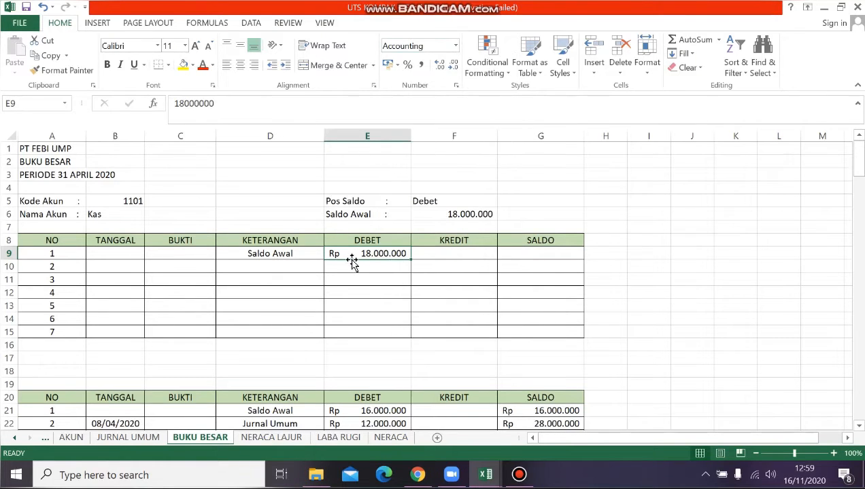
Copy the opening Debet amount from E9 into the Saldo cell G9
{"action": "left_click", "coordinate": [447, 283]}
{"action": "left_click", "coordinate": [393, 254]}
{"action": "key", "text": "ctrl+c"}
{"action": "left_click", "coordinate": [516, 255]}
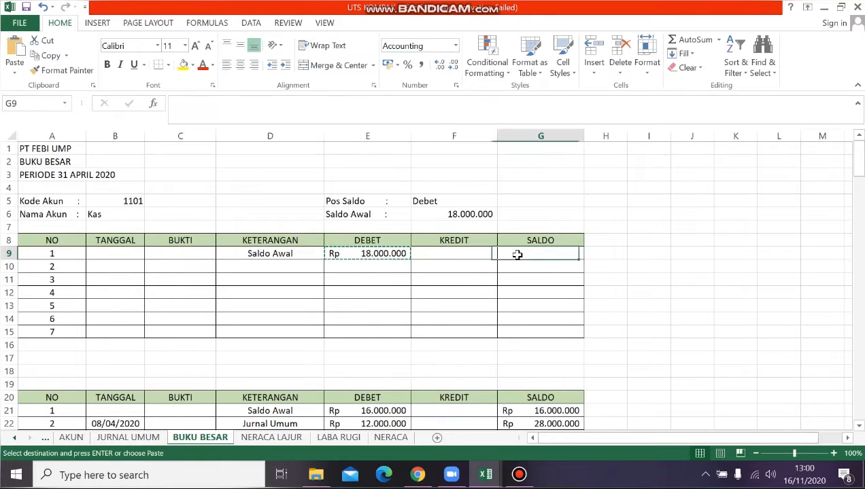
{"action": "key", "text": "ctrl+v"}
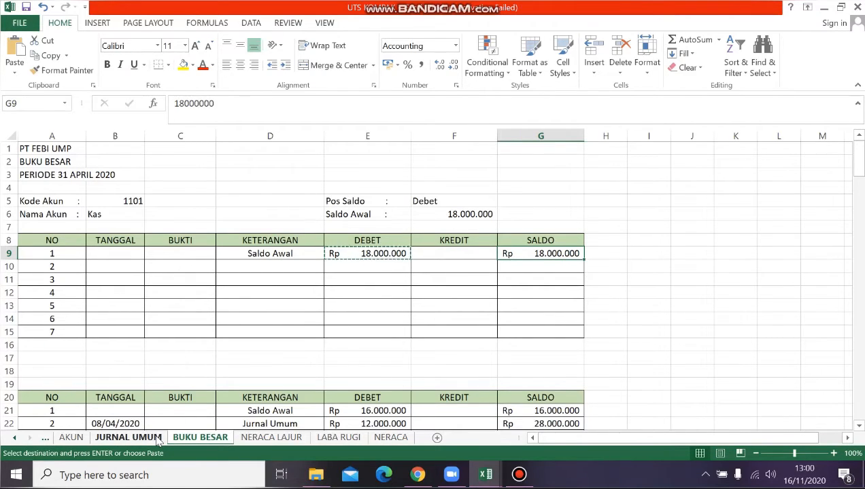
Copy the first Kas credit of 600.000 from JURNAL UMUM cell K8 into Kredit cell F10 on BUKU BESAR
{"action": "left_click", "coordinate": [158, 438]}
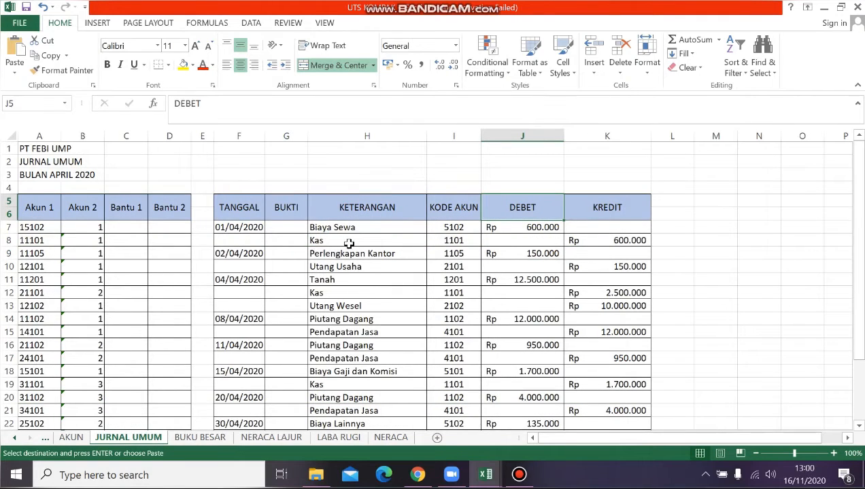
{"action": "left_click", "coordinate": [592, 241]}
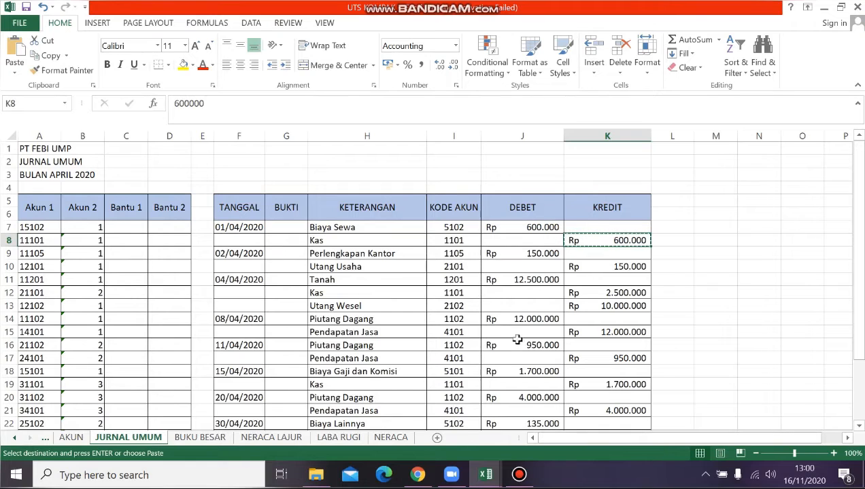
{"action": "left_click", "coordinate": [218, 439]}
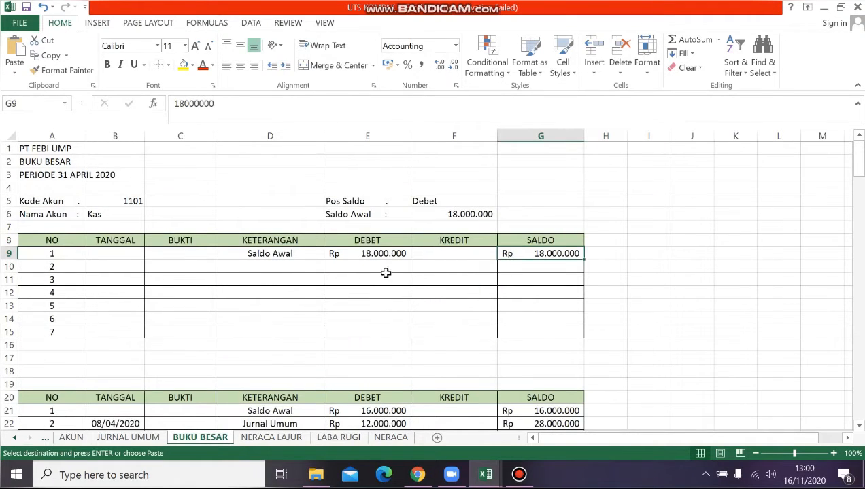
{"action": "left_click", "coordinate": [442, 269]}
{"action": "key", "text": "ctrl+v"}
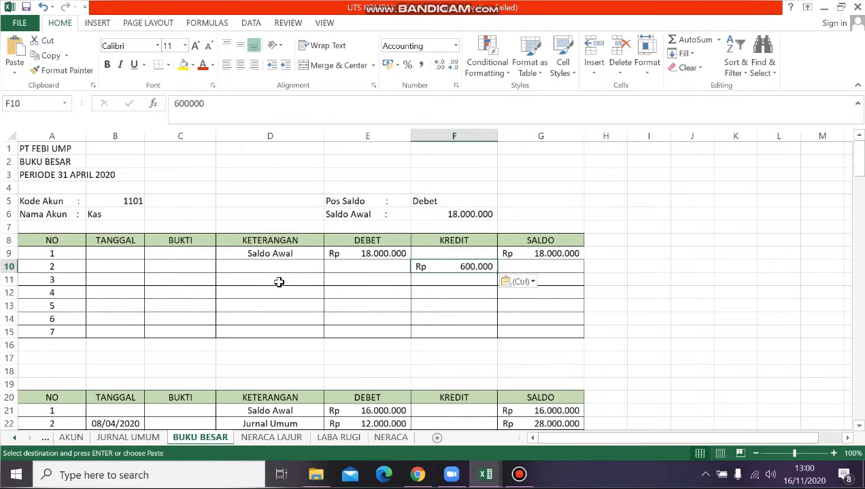
Complete ledger row 2 with Jurnal Umum as the Keterangan in D10 and 01/04/2020 as the Tanggal in B10
{"action": "left_click", "coordinate": [238, 270]}
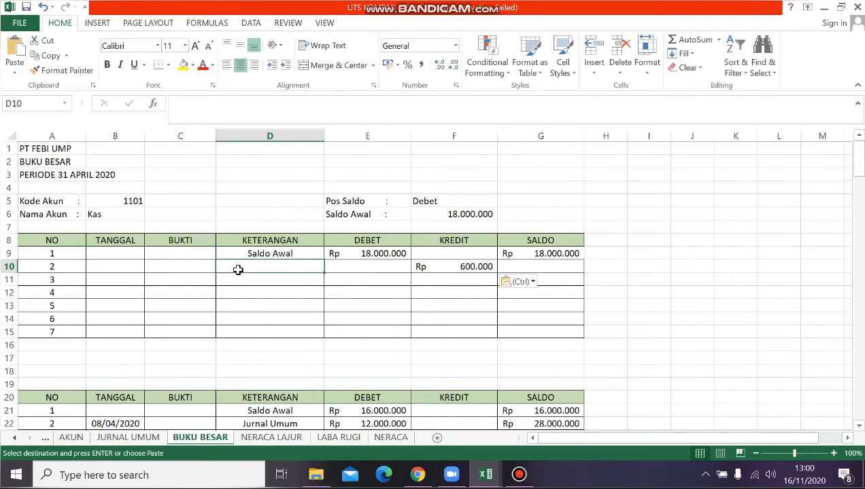
{"action": "type", "text": "Ju"}
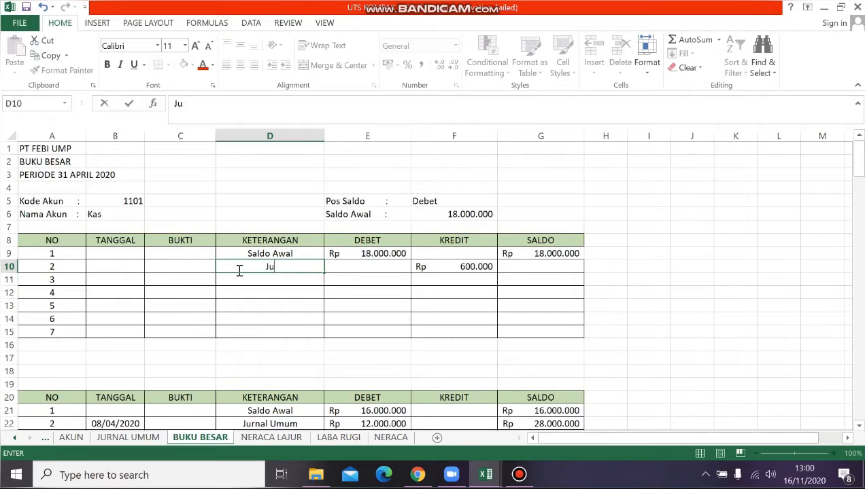
{"action": "type", "text": "rnal Umum"}
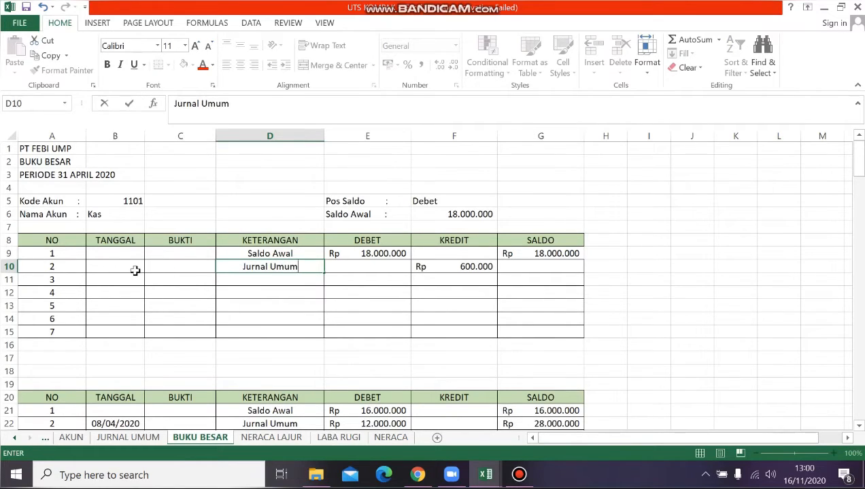
{"action": "left_click", "coordinate": [136, 271]}
{"action": "type", "text": "01"}
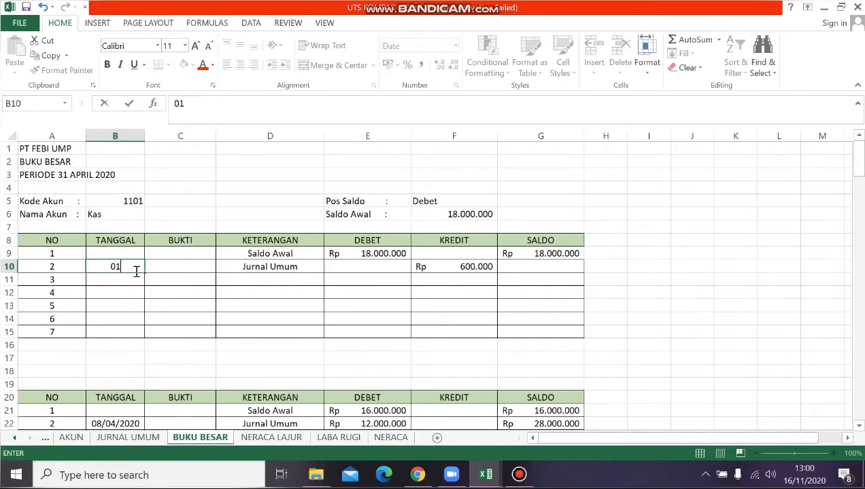
{"action": "type", "text": "/04/200"}
{"action": "key", "text": "BackSpace"}
{"action": "type", "text": "20"}
Copy the Kas credit of 2.500.000 from JURNAL UMUM cell K12 into Kredit cell F11 on BUKU BESAR
{"action": "left_click", "coordinate": [150, 439]}
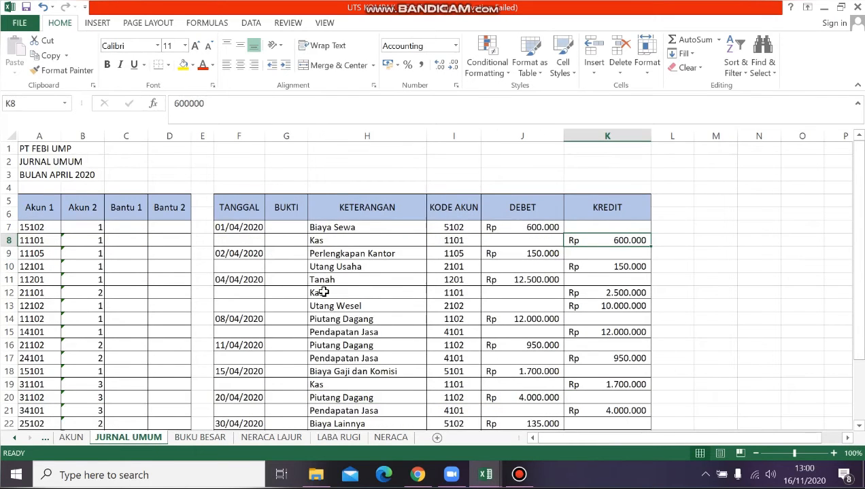
{"action": "left_click", "coordinate": [322, 291]}
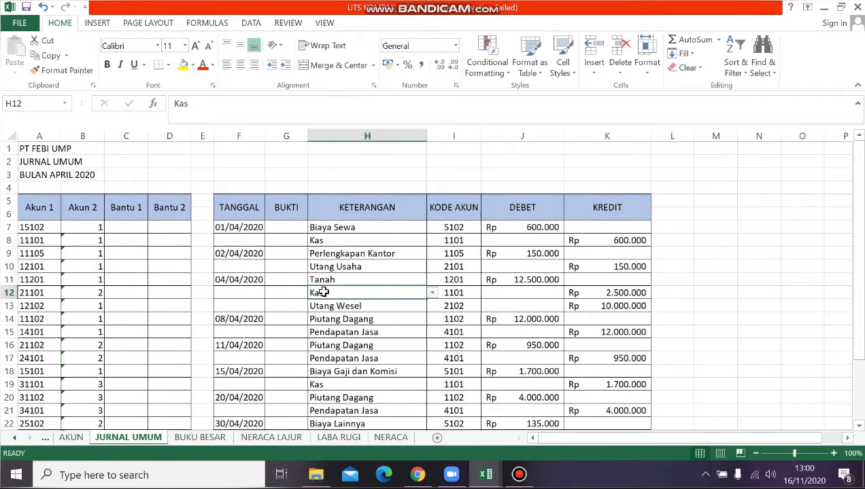
{"action": "left_click", "coordinate": [631, 294]}
{"action": "key", "text": "ctrl+c"}
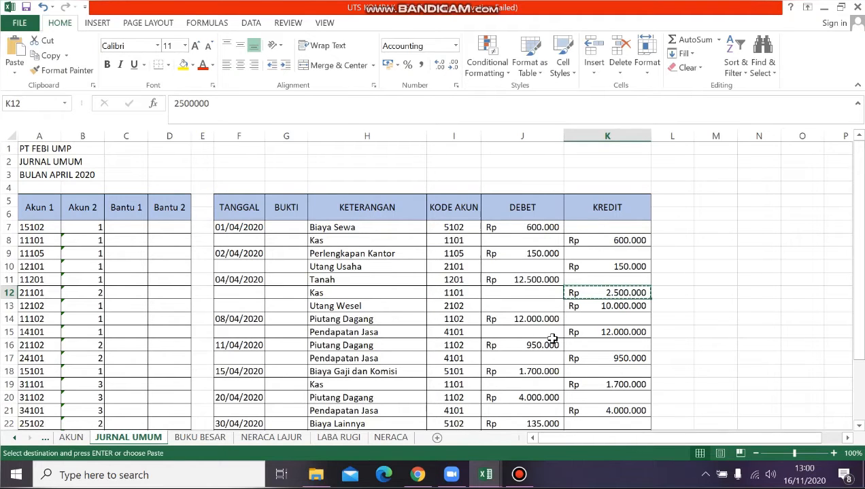
{"action": "left_click", "coordinate": [216, 438]}
{"action": "left_click", "coordinate": [467, 282]}
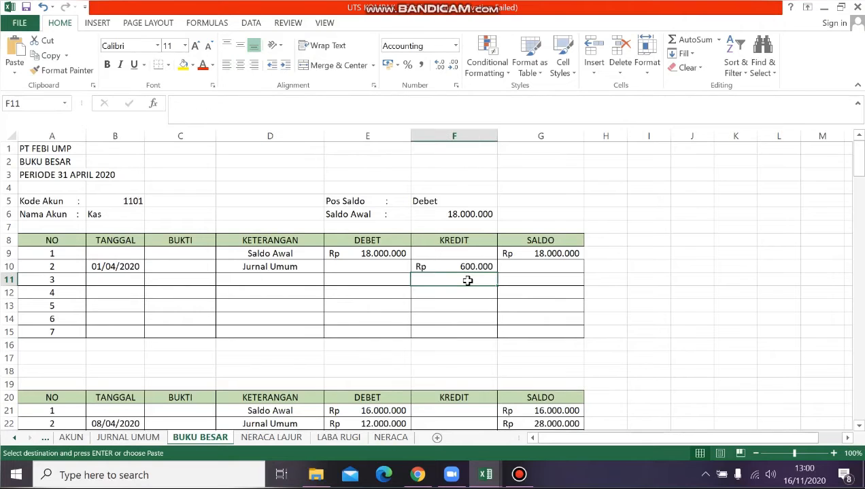
{"action": "key", "text": "ctrl+v"}
Enter the date 04/04/2020 in the Tanggal cell B11 of ledger row 3
{"action": "left_click", "coordinate": [128, 279]}
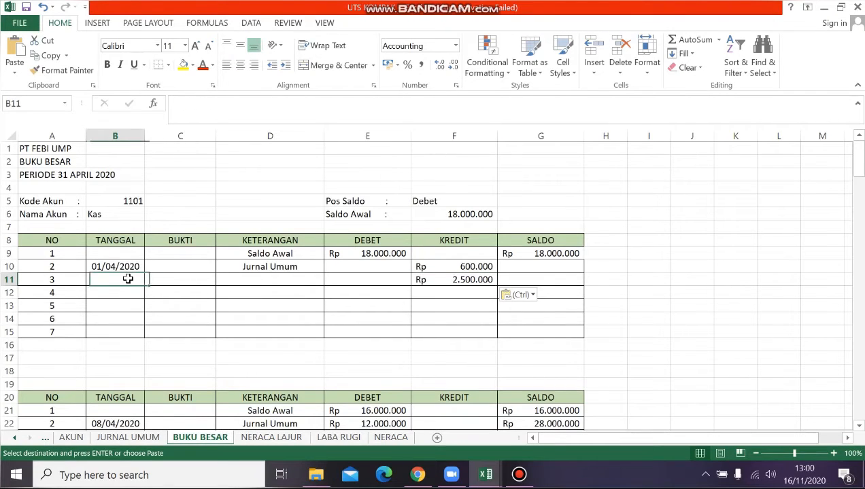
{"action": "type", "text": "0"}
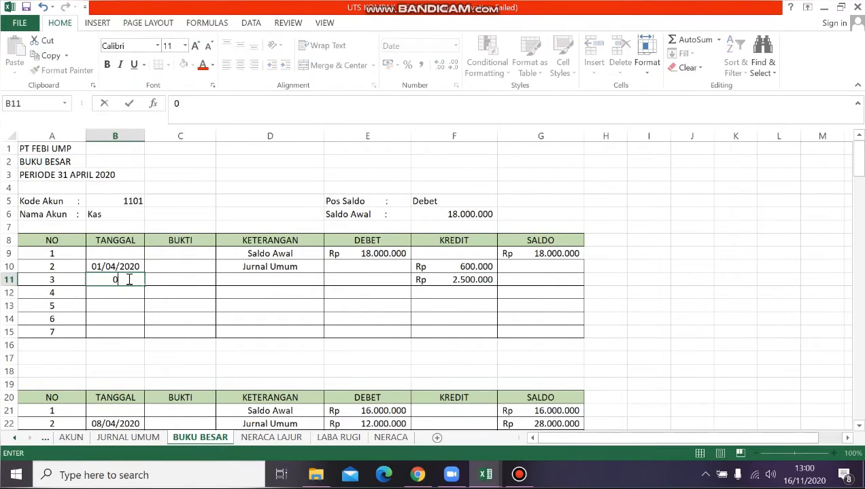
{"action": "type", "text": "2/04/"}
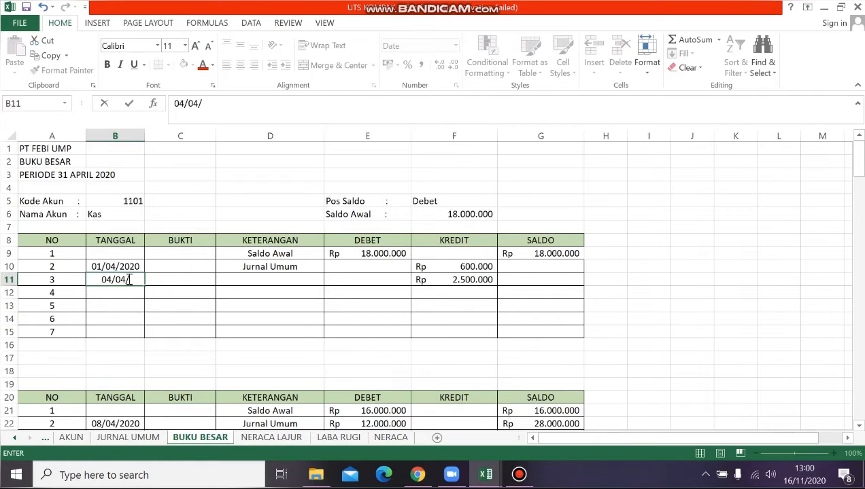
{"action": "type", "text": "2020"}
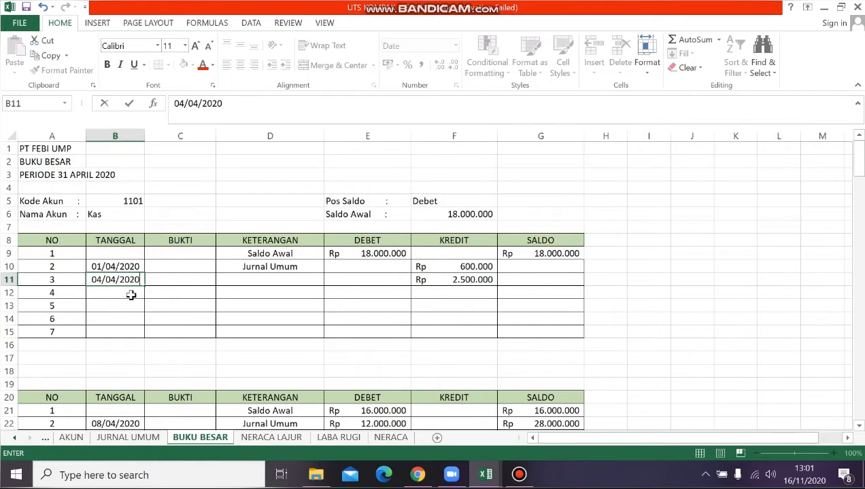
Copy the Kas credit of 1.700.000 from JURNAL UMUM cell K19 into Kredit cell F12 on BUKU BESAR
{"action": "left_click", "coordinate": [136, 438]}
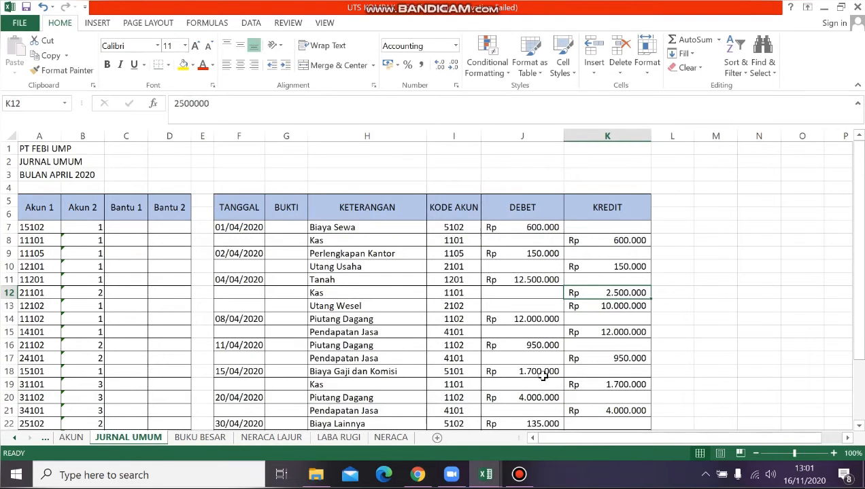
{"action": "left_click", "coordinate": [605, 386]}
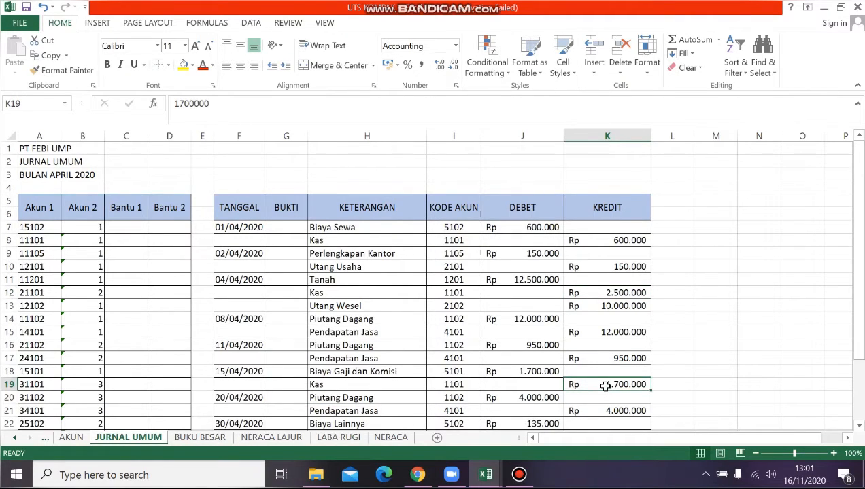
{"action": "key", "text": "ctrl+c"}
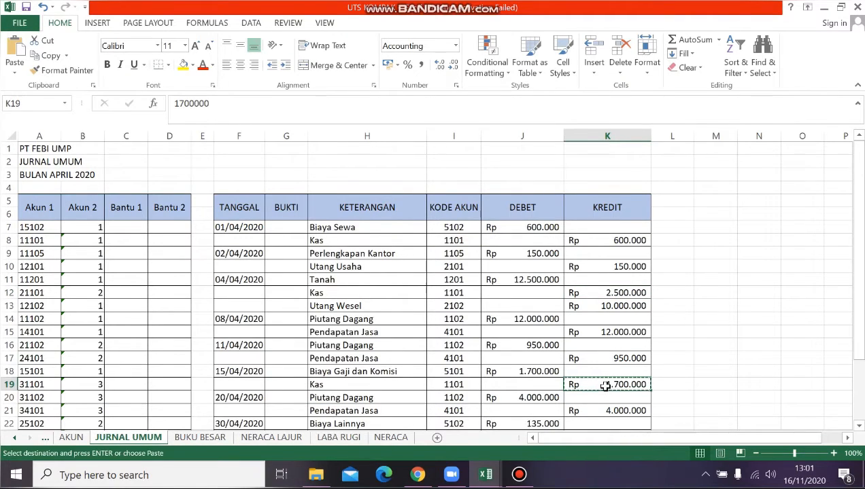
{"action": "left_click", "coordinate": [223, 439]}
{"action": "left_click", "coordinate": [474, 293]}
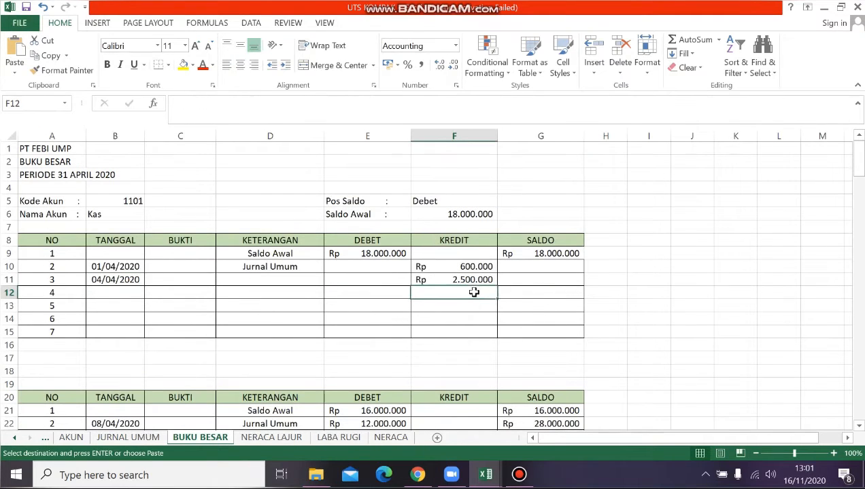
{"action": "key", "text": "ctrl+v"}
Enter the date 15/04/2020 in the Tanggal cell B12 of ledger row 4
{"action": "left_click", "coordinate": [121, 294]}
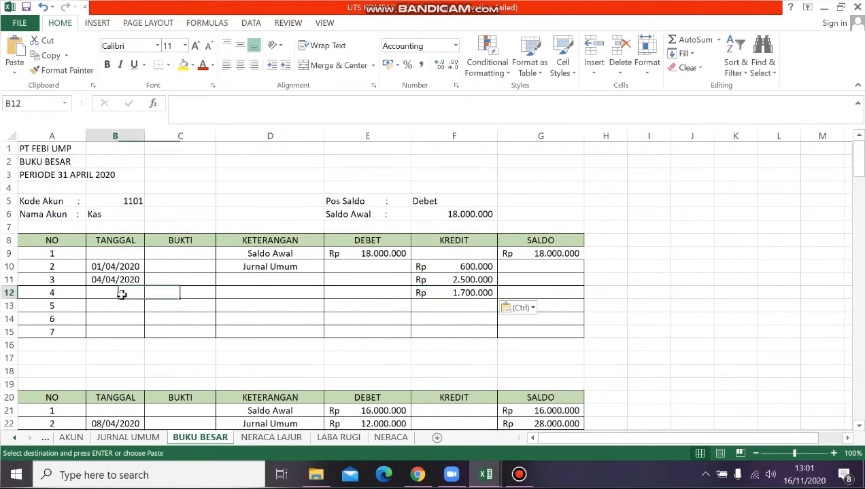
{"action": "type", "text": "15"}
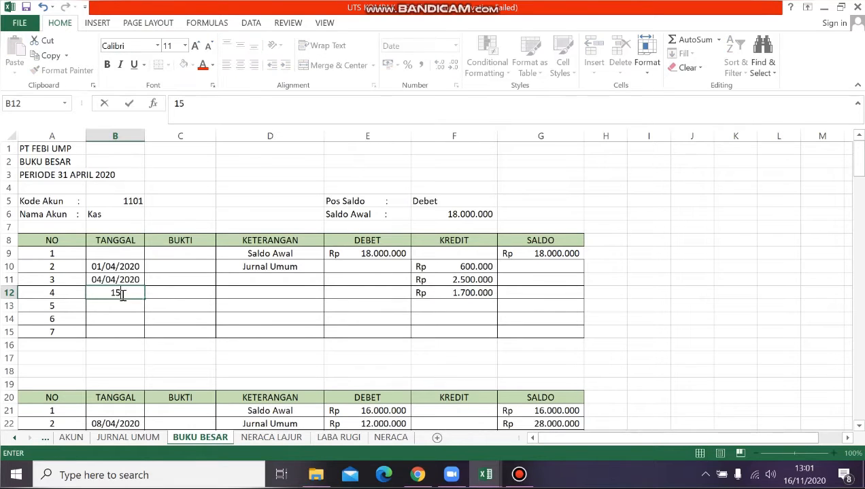
{"action": "type", "text": "/04/2020"}
Copy the Kas credit of 135.000 from JURNAL UMUM cell K23 into Kredit cell F13 on BUKU BESAR
{"action": "left_click", "coordinate": [128, 437]}
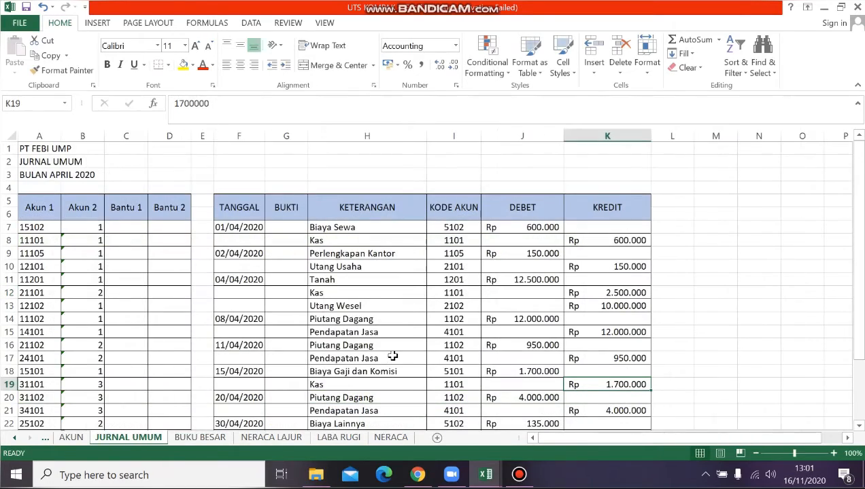
{"action": "scroll", "coordinate": [353, 359], "scroll_direction": "down", "scroll_amount": 3}
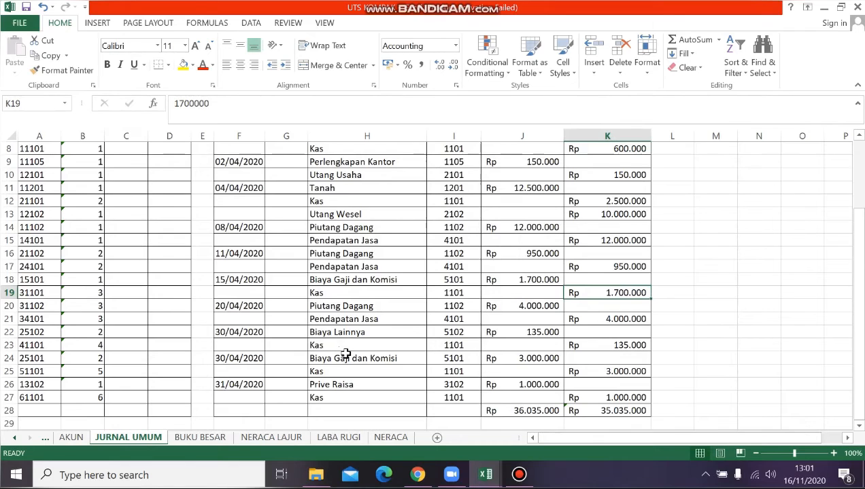
{"action": "left_click", "coordinate": [341, 345]}
{"action": "left_click", "coordinate": [609, 347]}
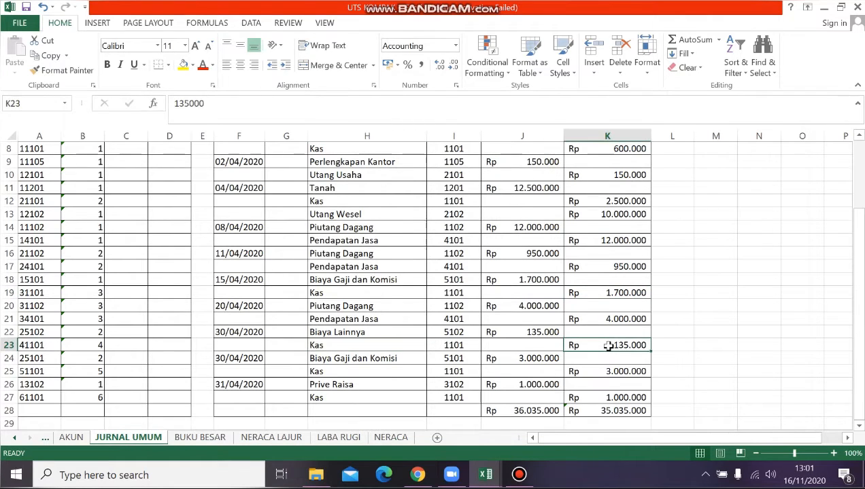
{"action": "key", "text": "ctrl+c"}
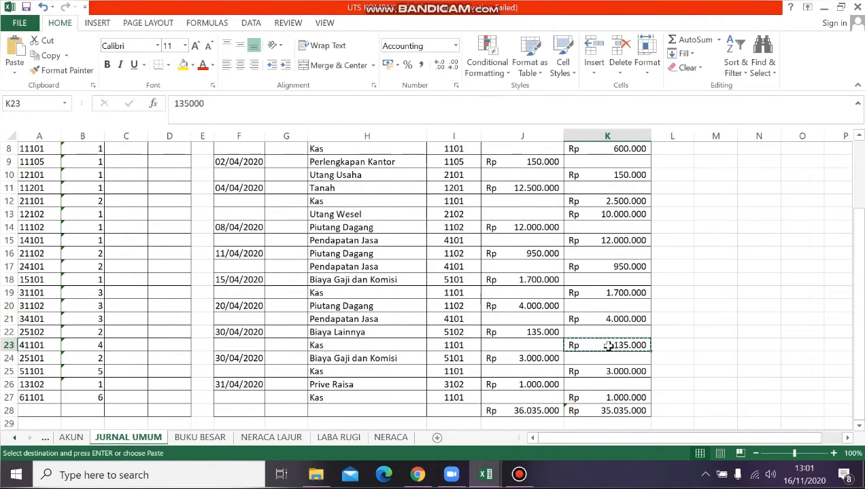
{"action": "left_click", "coordinate": [198, 439]}
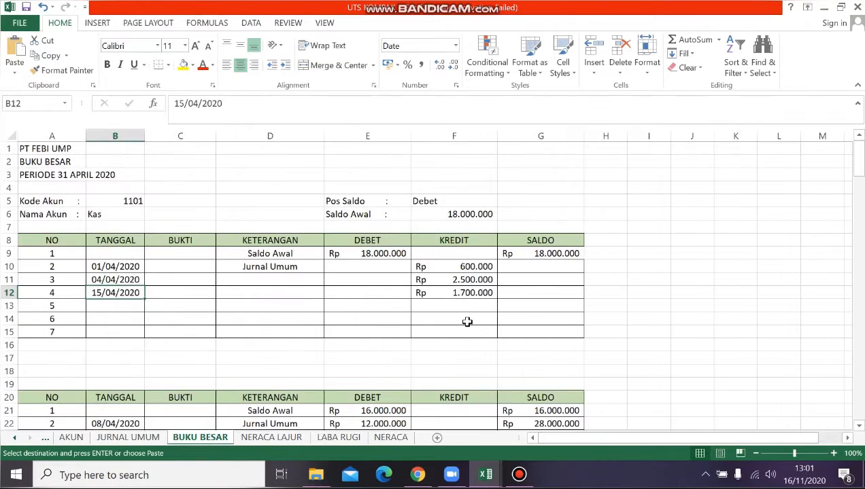
{"action": "left_click", "coordinate": [460, 306]}
{"action": "key", "text": "ctrl+v"}
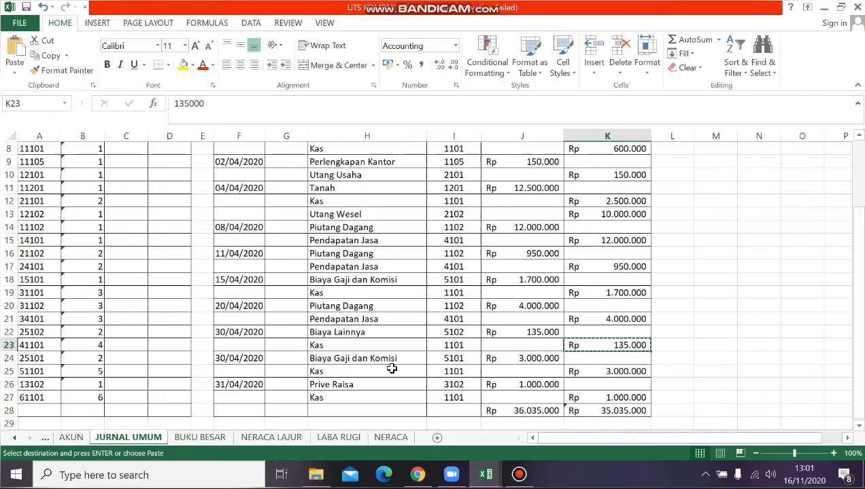
{"action": "left_click", "coordinate": [622, 371]}
{"action": "key", "text": "ctrl+v"}
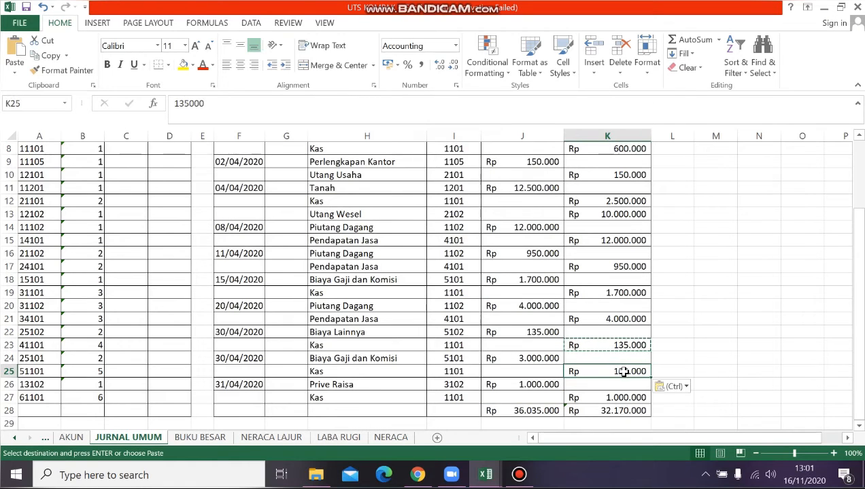
{"action": "key", "text": "ctrl+z"}
Copy the Kas credit of 3.000.000 from JURNAL UMUM cell K25 into Kredit cell F14 on BUKU BESAR
{"action": "left_click", "coordinate": [556, 369]}
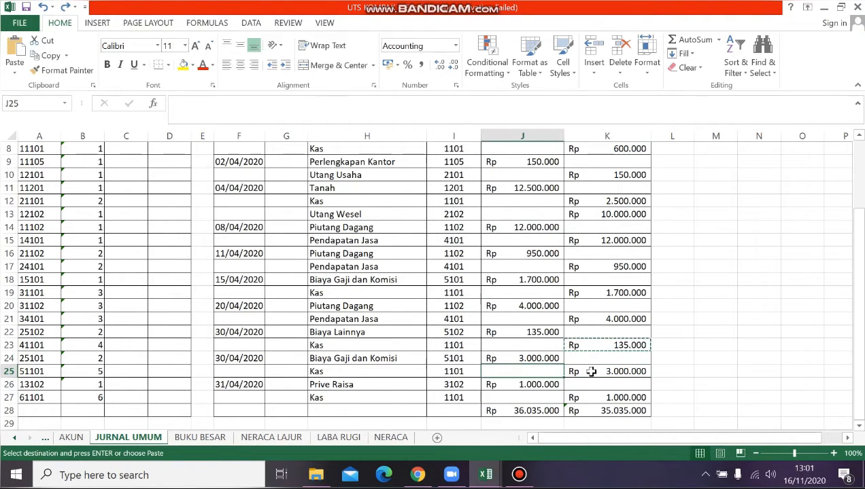
{"action": "left_click", "coordinate": [578, 371]}
{"action": "key", "text": "ctrl+c"}
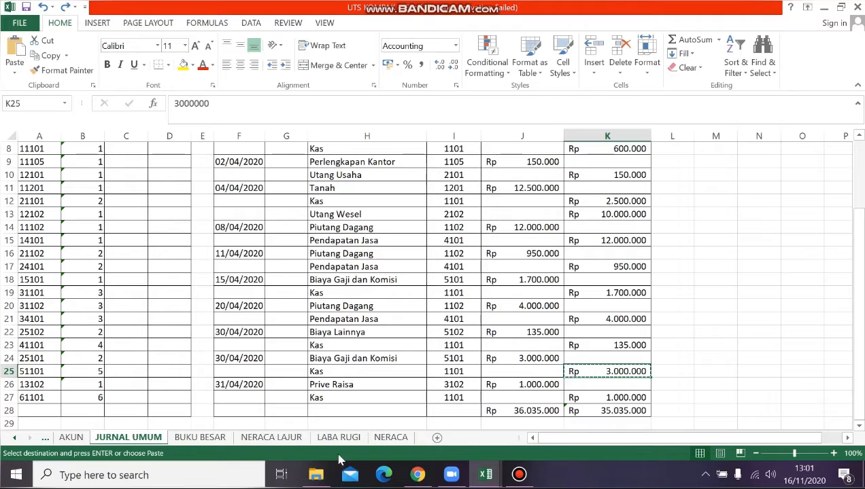
{"action": "left_click", "coordinate": [199, 438]}
{"action": "left_click", "coordinate": [465, 318]}
{"action": "key", "text": "ctrl+v"}
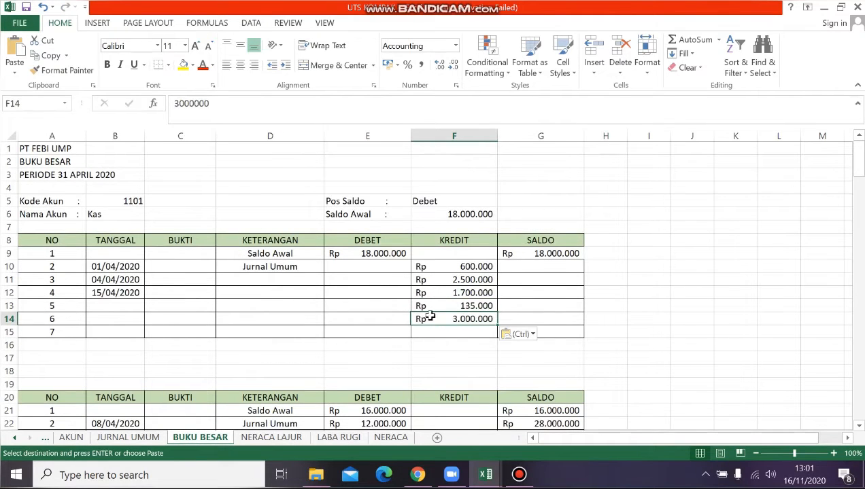
Enter the date 30/04/2020 in Tanggal cell B13 of the Kas ledger and copy it into B14
{"action": "left_click", "coordinate": [112, 306]}
{"action": "type", "text": "30"}
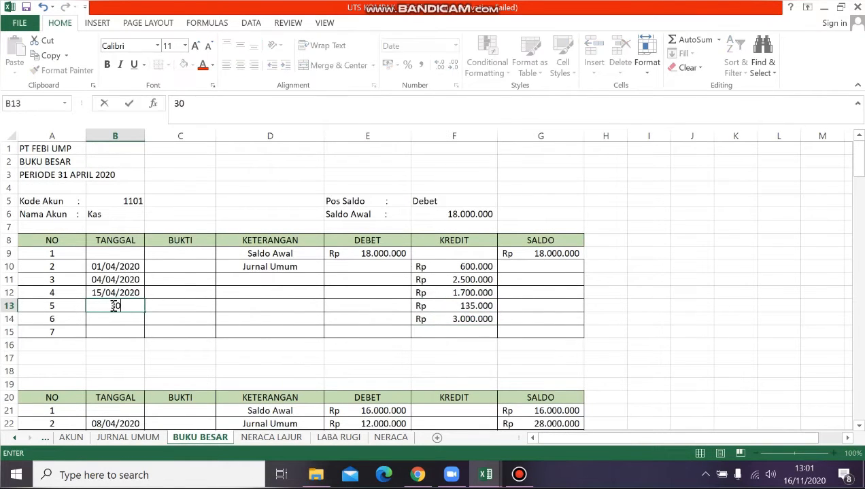
{"action": "type", "text": "/04/2020"}
{"action": "key", "text": "Return"}
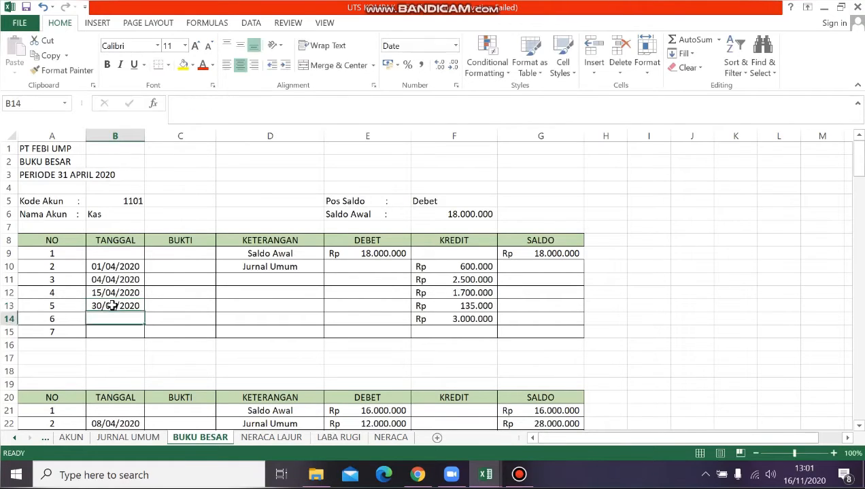
{"action": "left_click", "coordinate": [113, 306]}
{"action": "key", "text": "ctrl+c"}
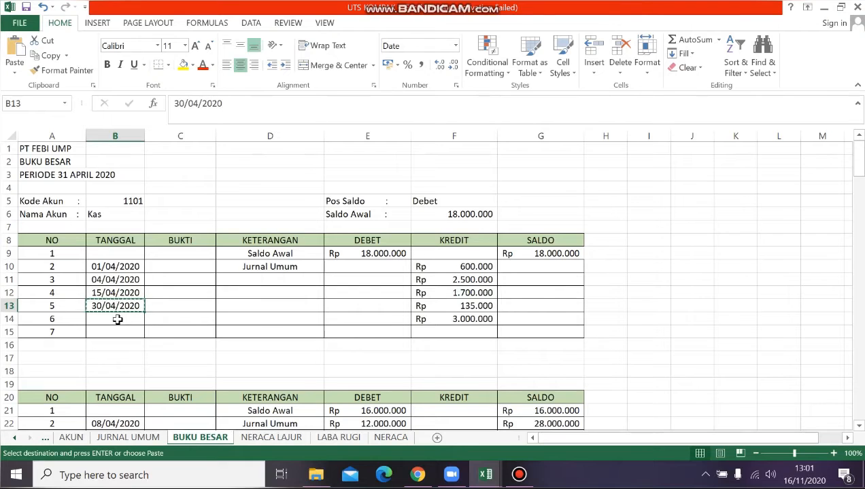
{"action": "left_click", "coordinate": [117, 318]}
{"action": "key", "text": "ctrl+v"}
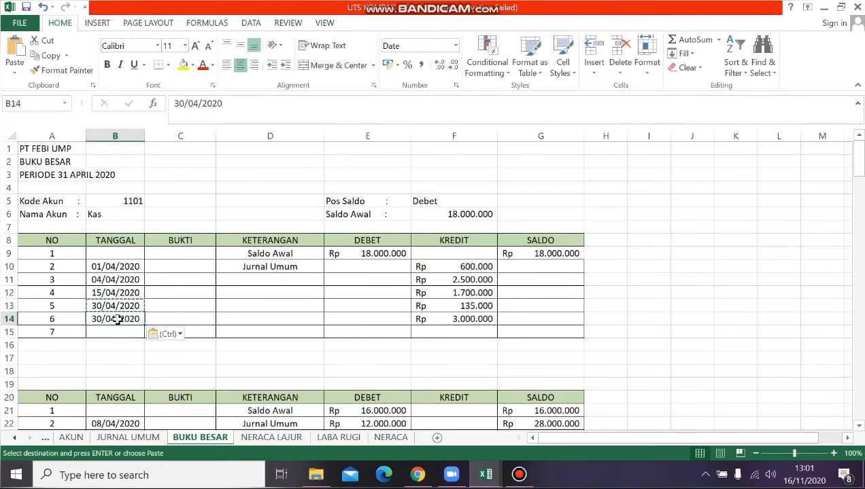
Copy the Kas credit of 1.000.000 from JURNAL UMUM cell K27 into Kredit cell F15 on BUKU BESAR
{"action": "left_click", "coordinate": [120, 332]}
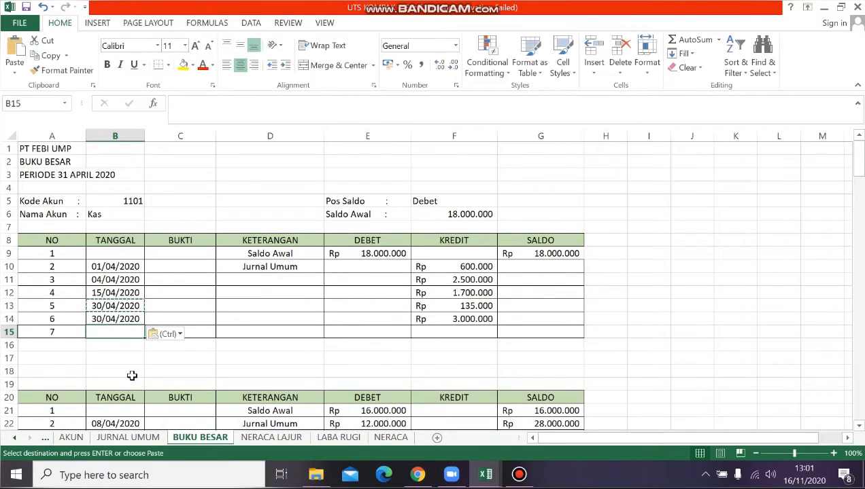
{"action": "left_click", "coordinate": [139, 437]}
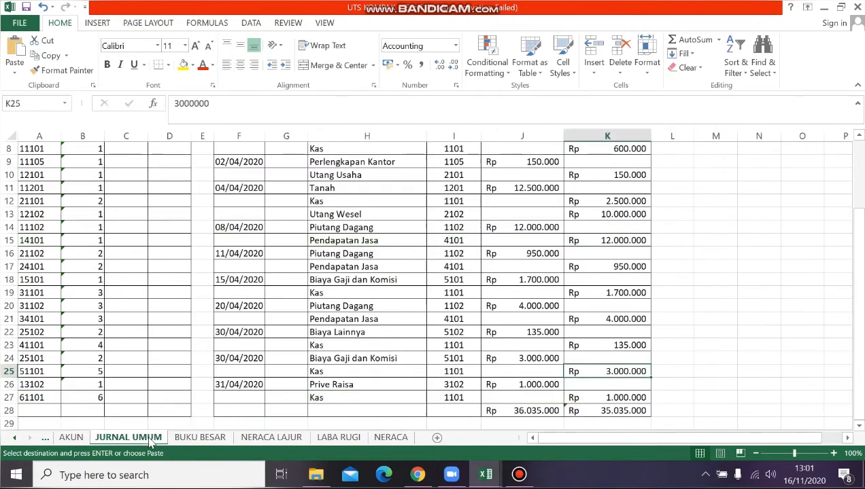
{"action": "left_click", "coordinate": [622, 400]}
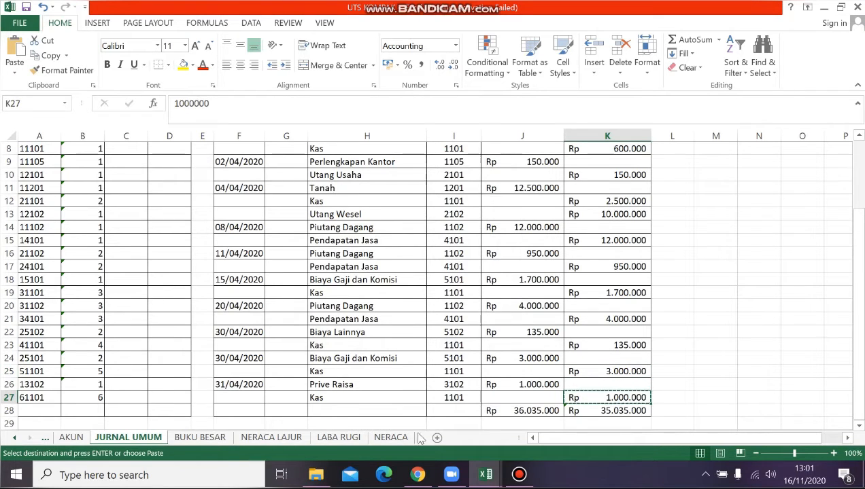
{"action": "left_click", "coordinate": [190, 439]}
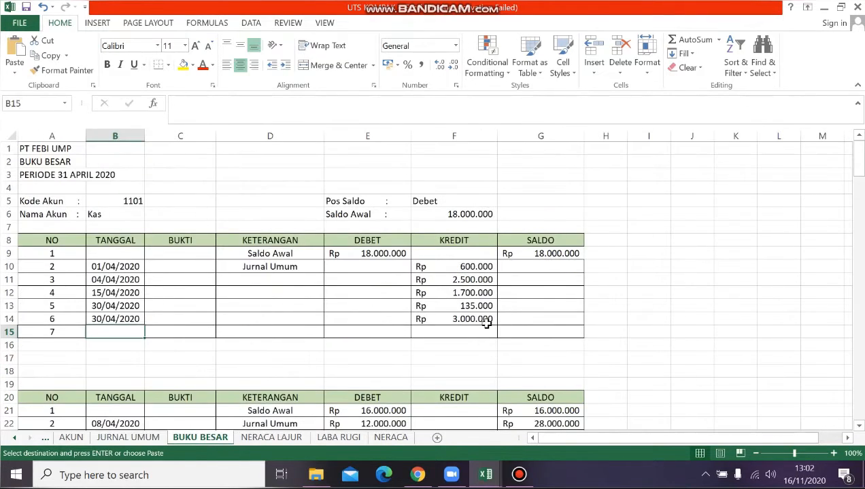
{"action": "left_click", "coordinate": [477, 331]}
{"action": "key", "text": "ctrl+v"}
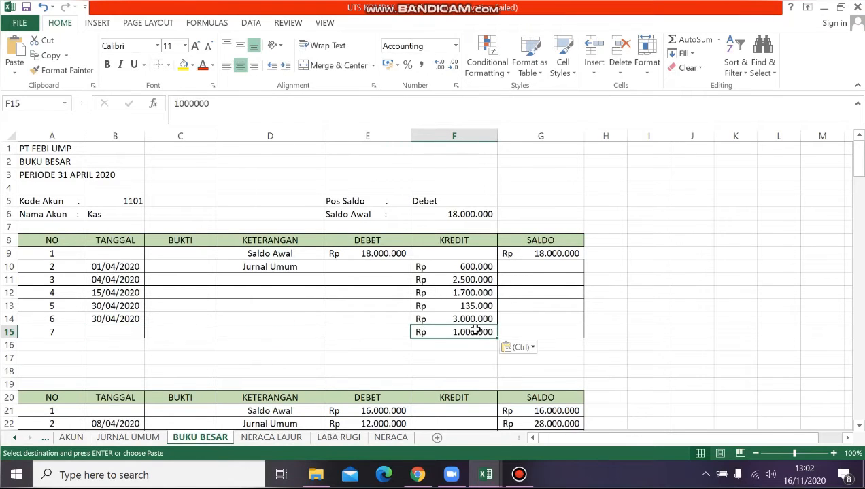
Enter the date 31/04/2020 in Tanggal cell B15 and fill the Jurnal Umum description from D10 down to D15
{"action": "left_click", "coordinate": [129, 329]}
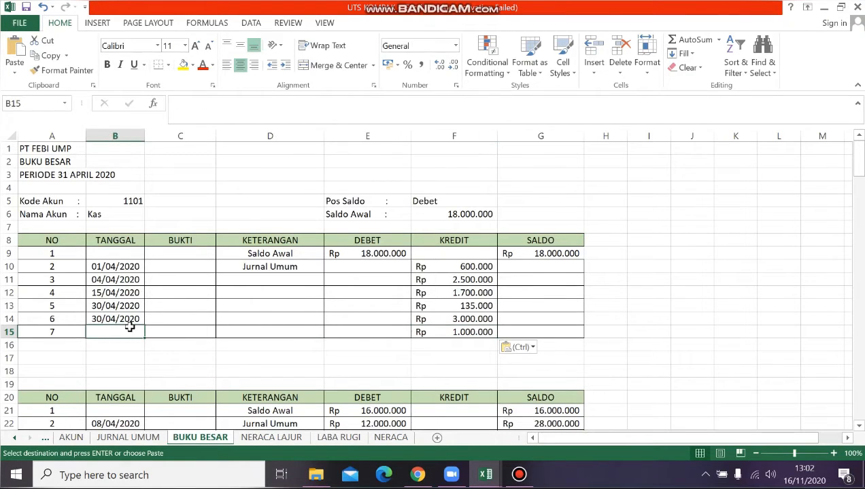
{"action": "type", "text": "31/"}
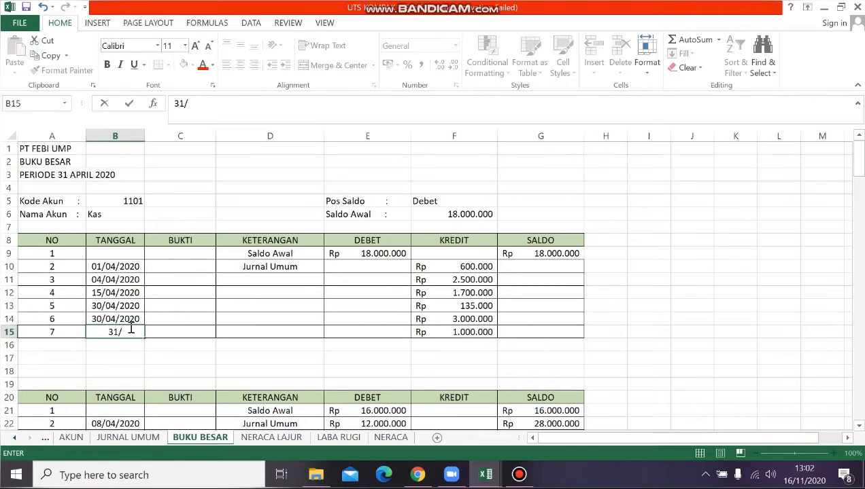
{"action": "type", "text": "04/2020"}
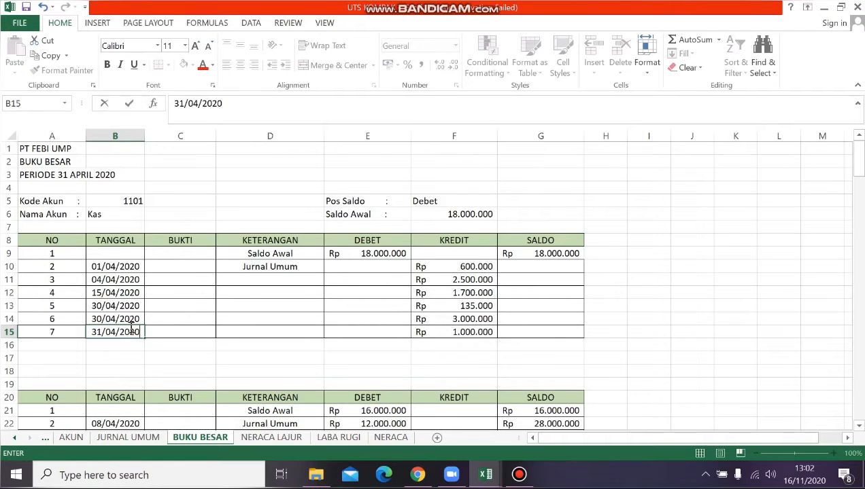
{"action": "left_click", "coordinate": [285, 267]}
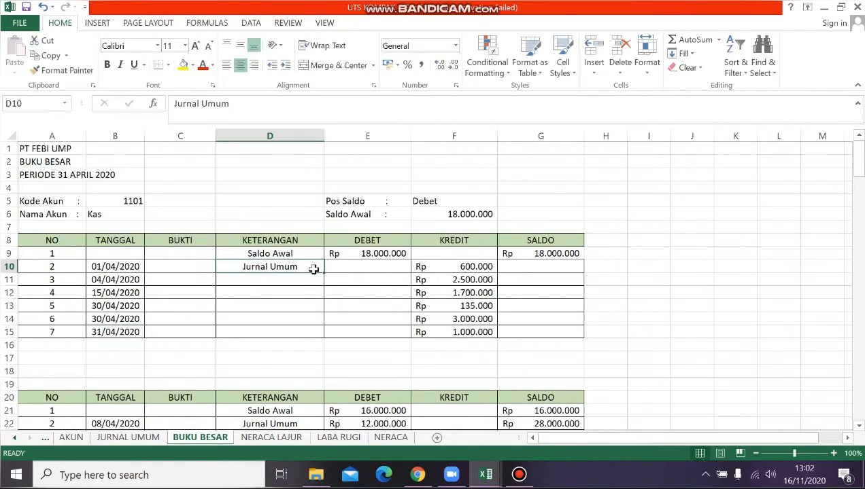
{"action": "left_click_drag", "start_coordinate": [324, 271], "coordinate": [325, 340]}
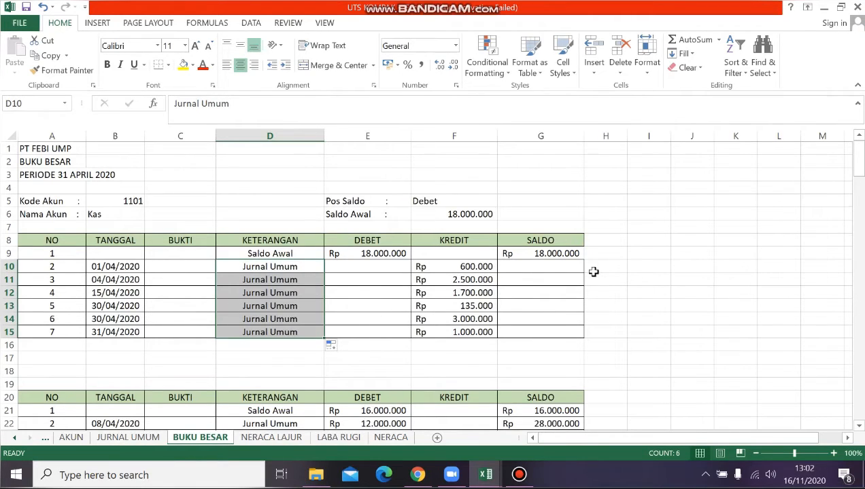
Calculate the Kas running balance in Saldo cell G10 with =G9-F10 and fill the formula down to G15
{"action": "left_click", "coordinate": [544, 271]}
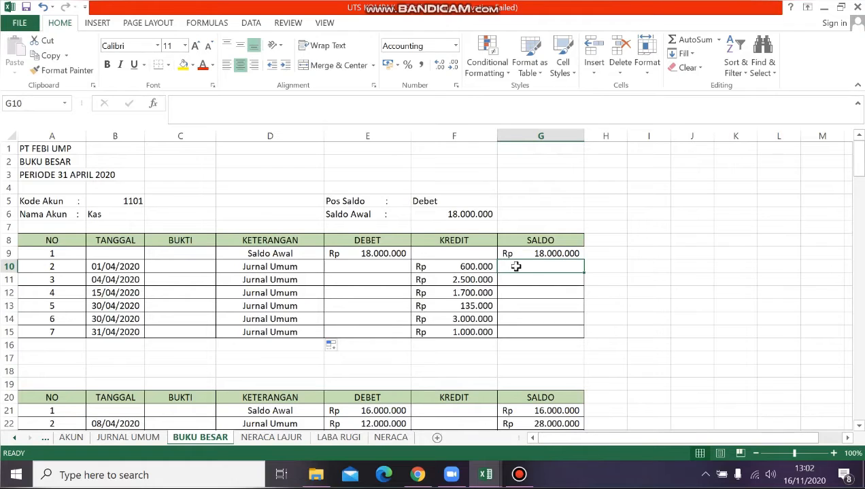
{"action": "type", "text": "="}
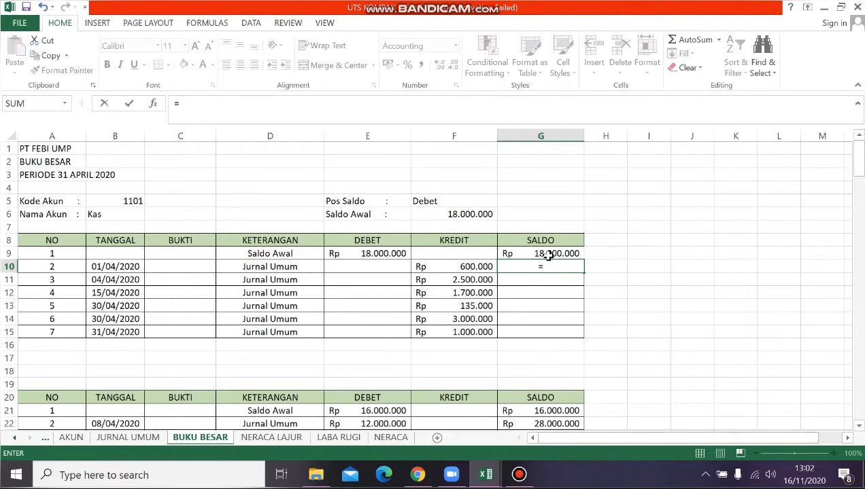
{"action": "left_click", "coordinate": [548, 255]}
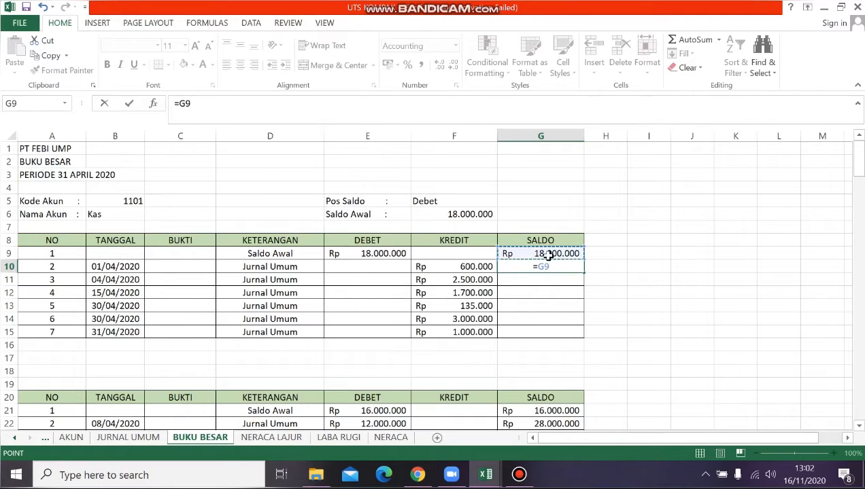
{"action": "type", "text": "-"}
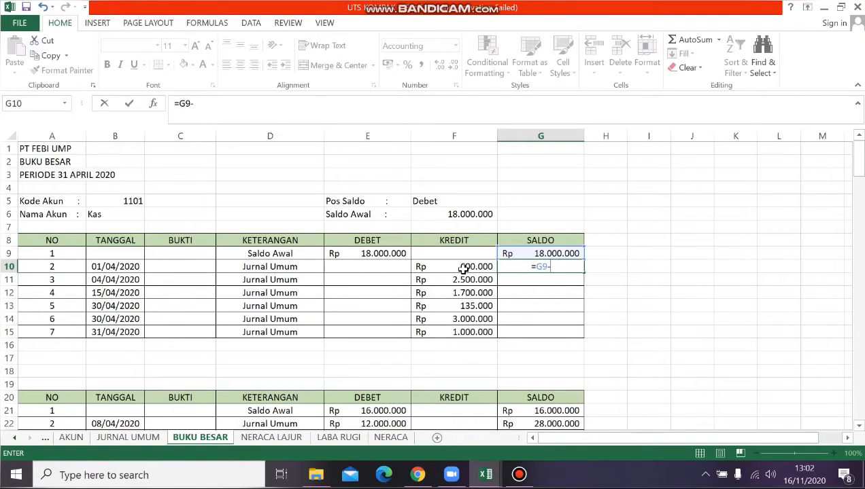
{"action": "left_click", "coordinate": [462, 269]}
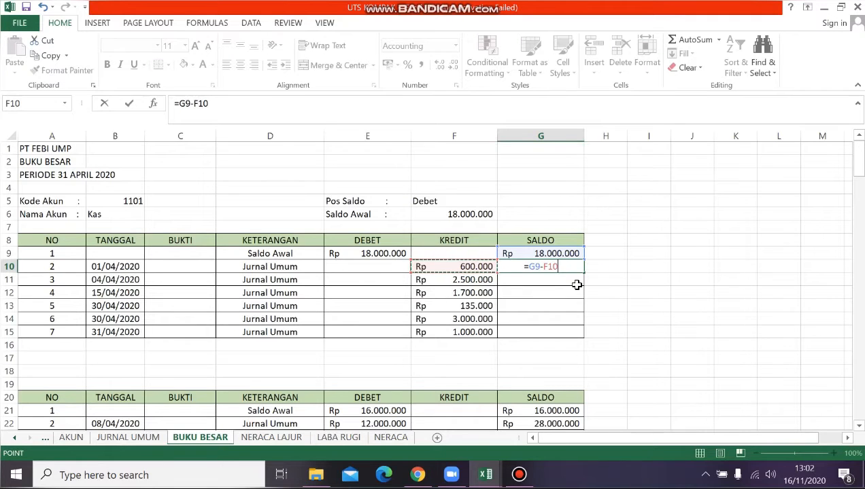
{"action": "key", "text": "Return"}
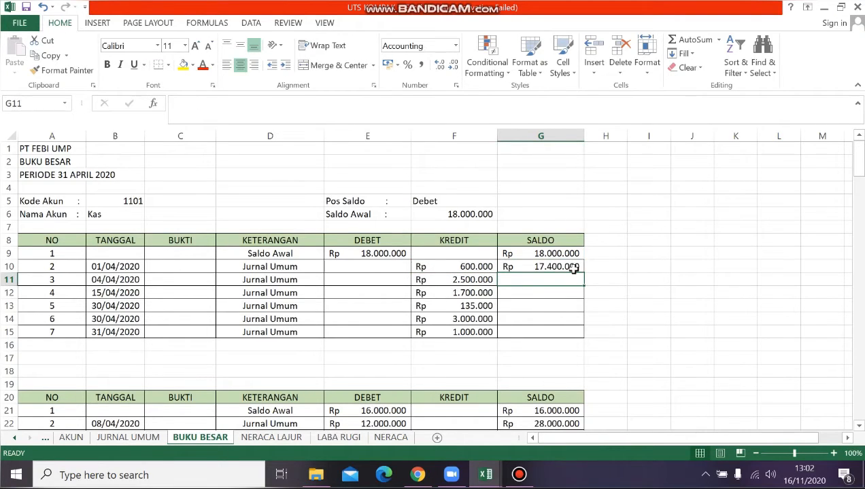
{"action": "left_click", "coordinate": [573, 269]}
{"action": "left_click_drag", "start_coordinate": [583, 272], "coordinate": [586, 334]}
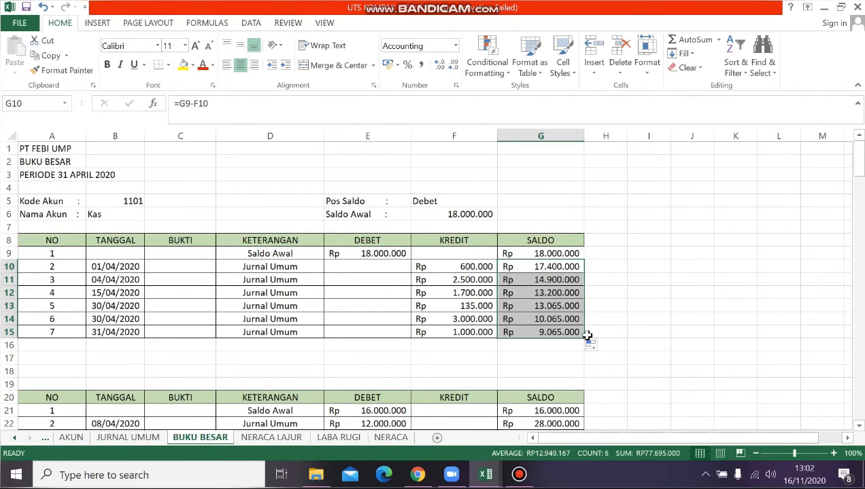
{"action": "left_click", "coordinate": [631, 287]}
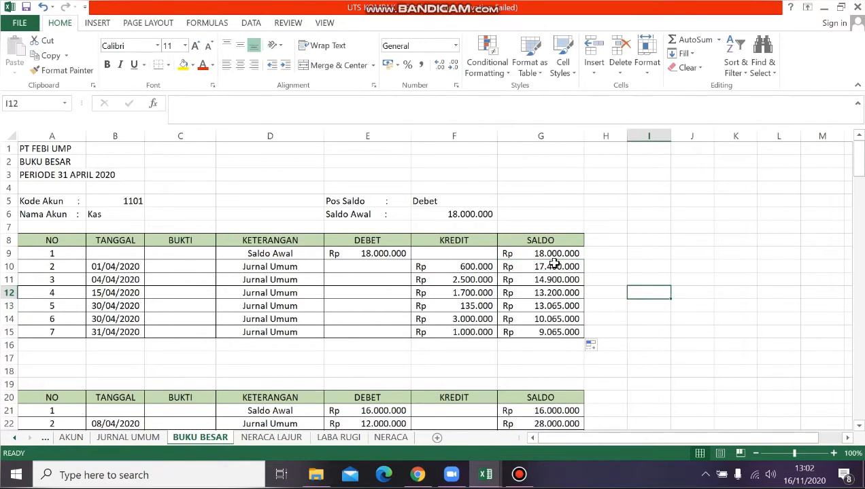
Apply borders to the Kredit and Saldo cells F9:G9 in the first row of the Kas ledger
{"action": "left_click_drag", "start_coordinate": [472, 248], "coordinate": [536, 251]}
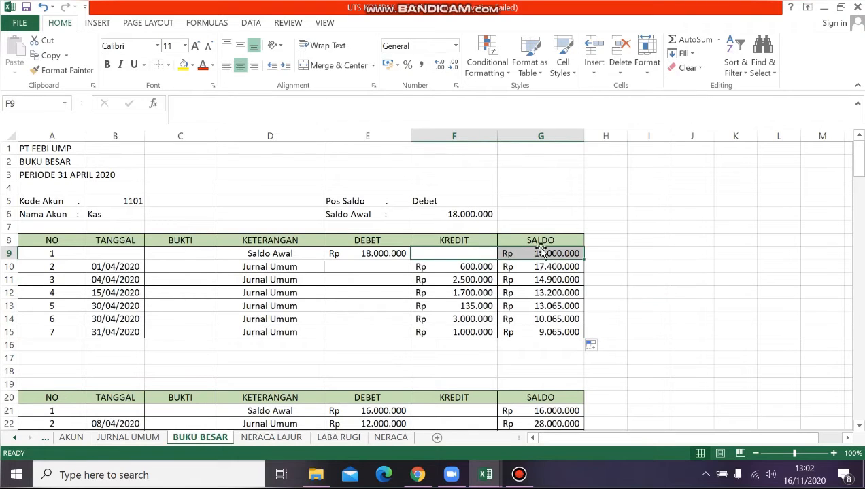
{"action": "left_click", "coordinate": [169, 66]}
{"action": "left_click", "coordinate": [193, 181]}
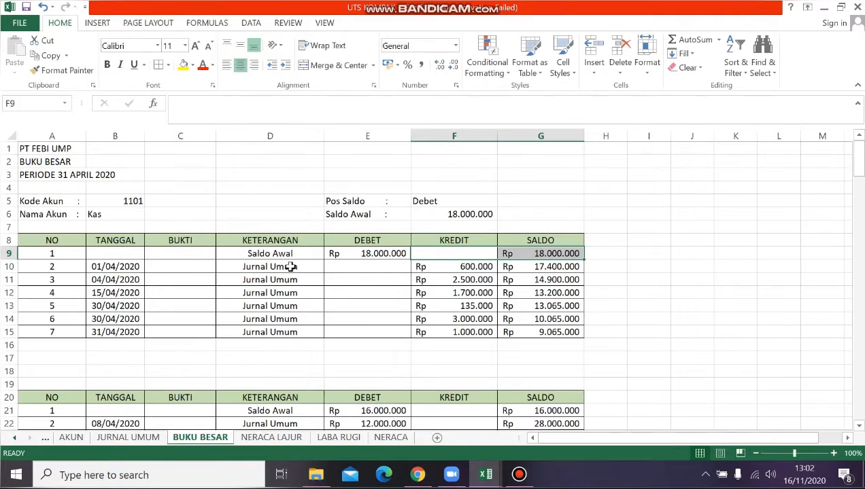
{"action": "left_click", "coordinate": [288, 265]}
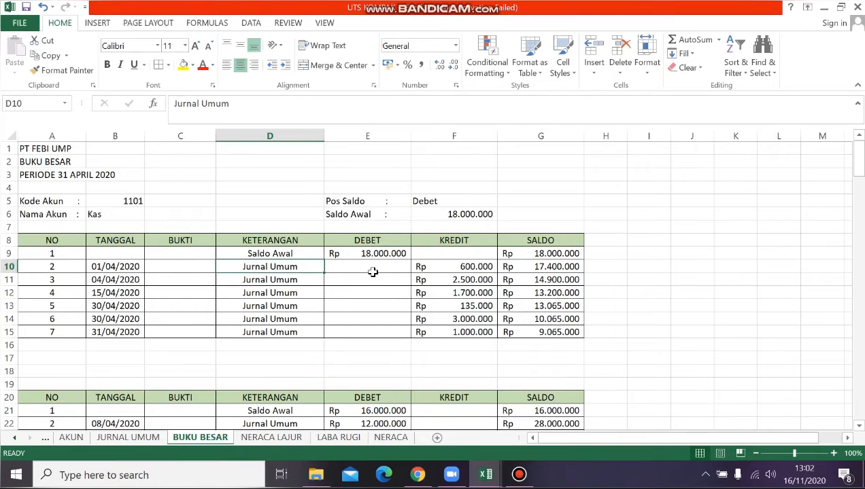
Copy the Kas account header block A5:G6 to A17, above the second ledger table on BUKU BESAR
{"action": "scroll", "coordinate": [258, 338], "scroll_direction": "down", "scroll_amount": 1}
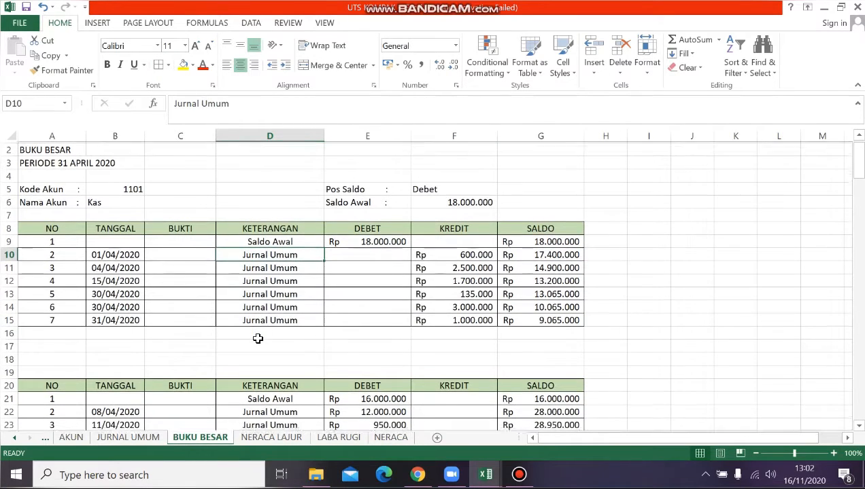
{"action": "left_click", "coordinate": [68, 344]}
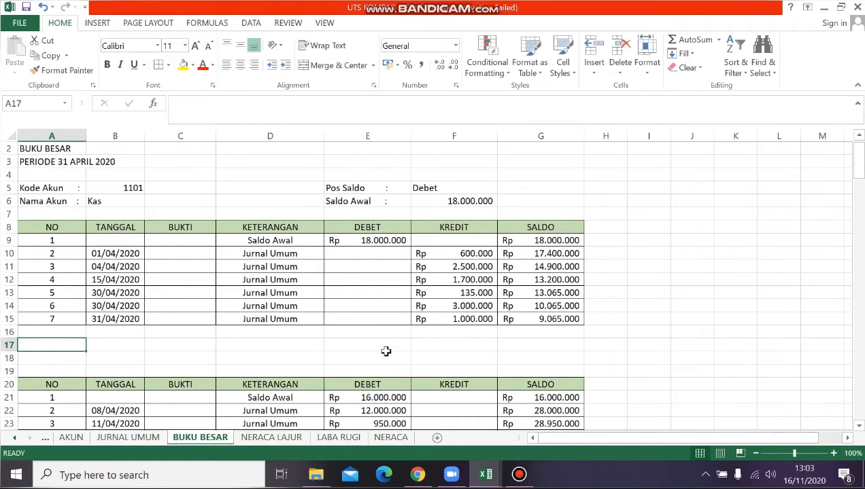
{"action": "scroll", "coordinate": [245, 356], "scroll_direction": "down", "scroll_amount": 3}
{"action": "scroll", "coordinate": [110, 226], "scroll_direction": "up", "scroll_amount": 2}
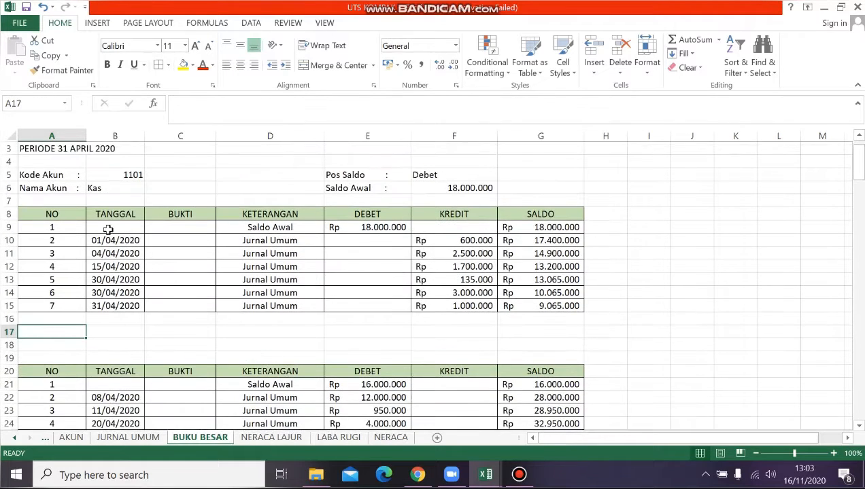
{"action": "left_click", "coordinate": [64, 174]}
{"action": "left_click_drag", "start_coordinate": [125, 190], "coordinate": [513, 191]}
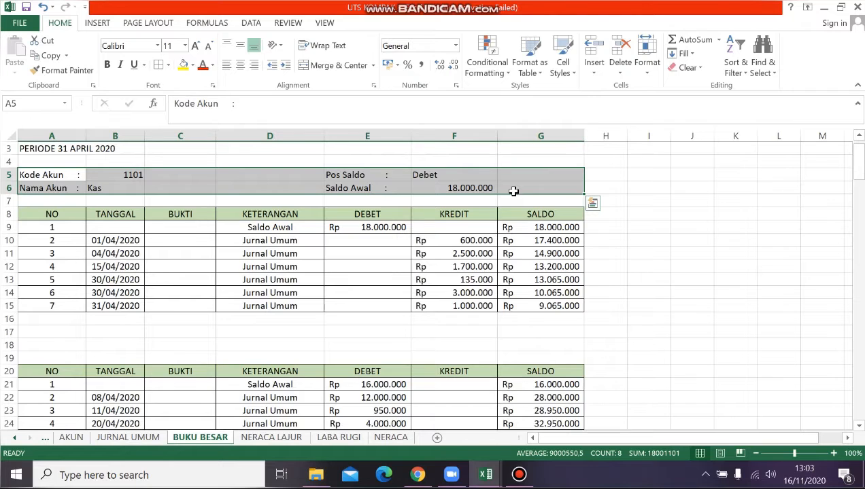
{"action": "key", "text": "ctrl+c"}
{"action": "left_click", "coordinate": [44, 333]}
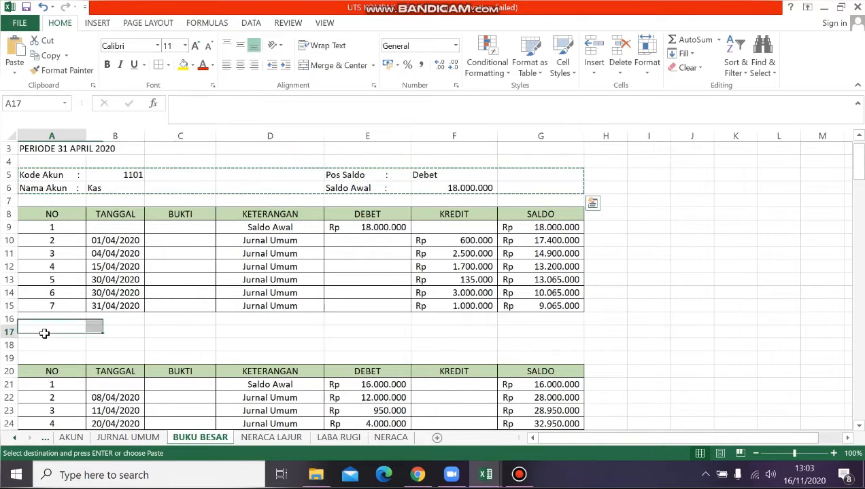
{"action": "key", "text": "ctrl+v"}
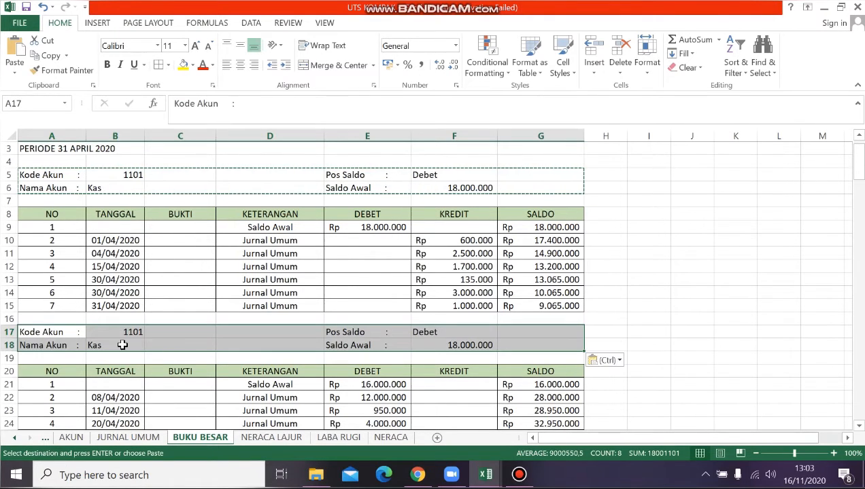
{"action": "left_click", "coordinate": [197, 358]}
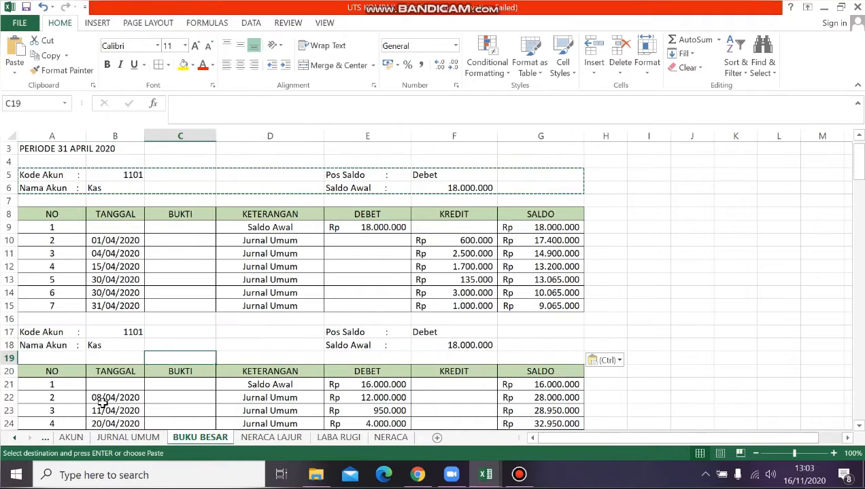
Check the account codes on the AKUN sheet and set Kode Akun in BUKU BESAR cell B17 to 1102
{"action": "left_click", "coordinate": [70, 438]}
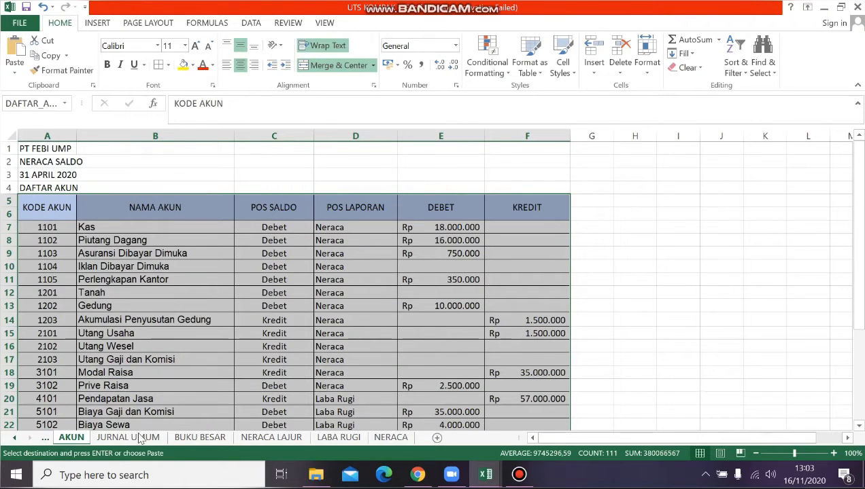
{"action": "left_click", "coordinate": [192, 439]}
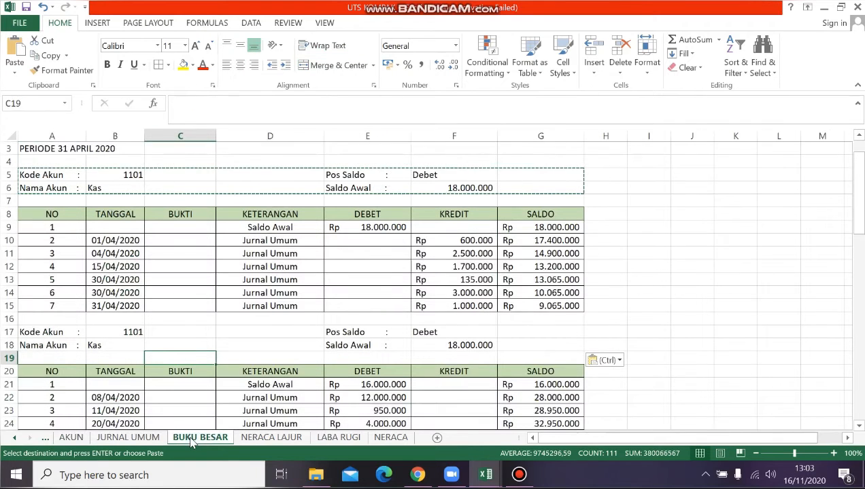
{"action": "left_click", "coordinate": [115, 332]}
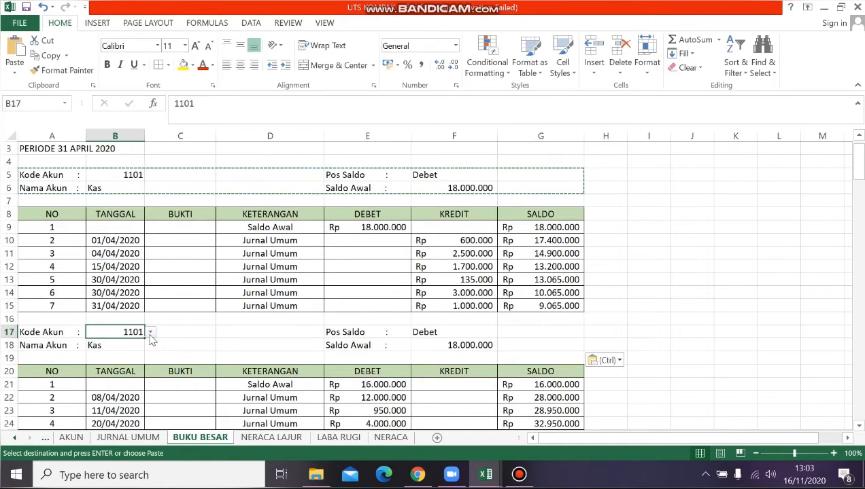
{"action": "left_click", "coordinate": [151, 333]}
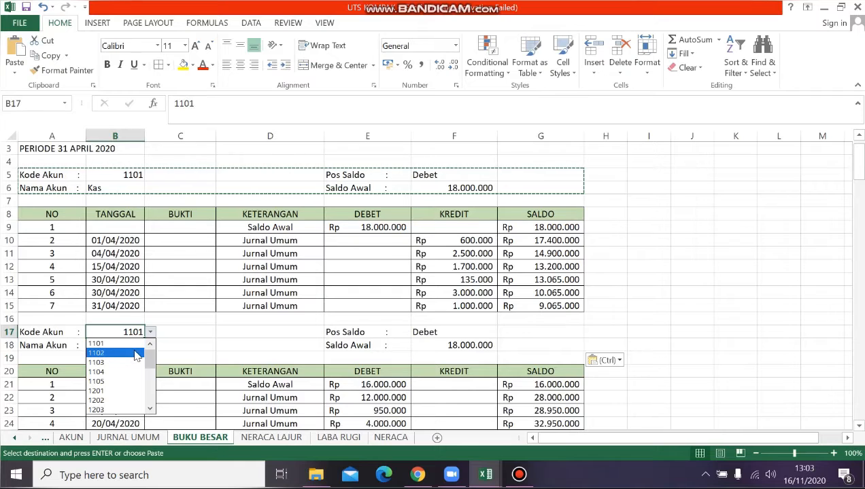
{"action": "left_click", "coordinate": [138, 353]}
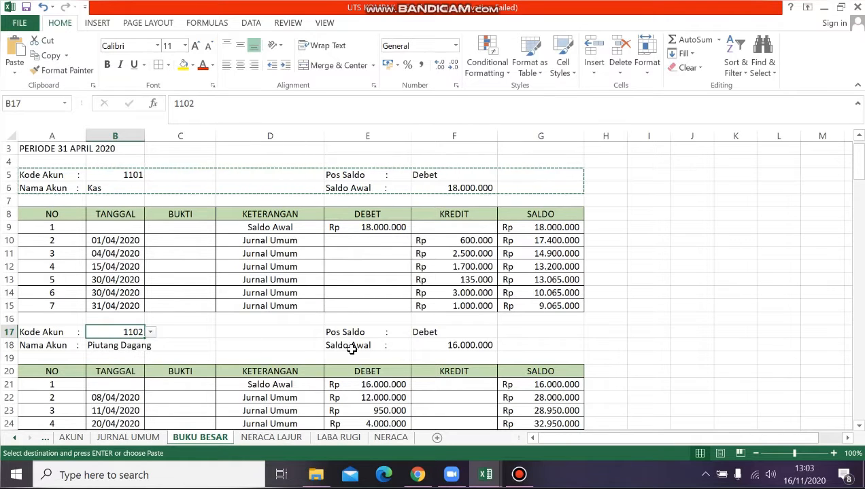
Paste the copied account header block at A26, above the third ledger table
{"action": "scroll", "coordinate": [357, 342], "scroll_direction": "down", "scroll_amount": 1}
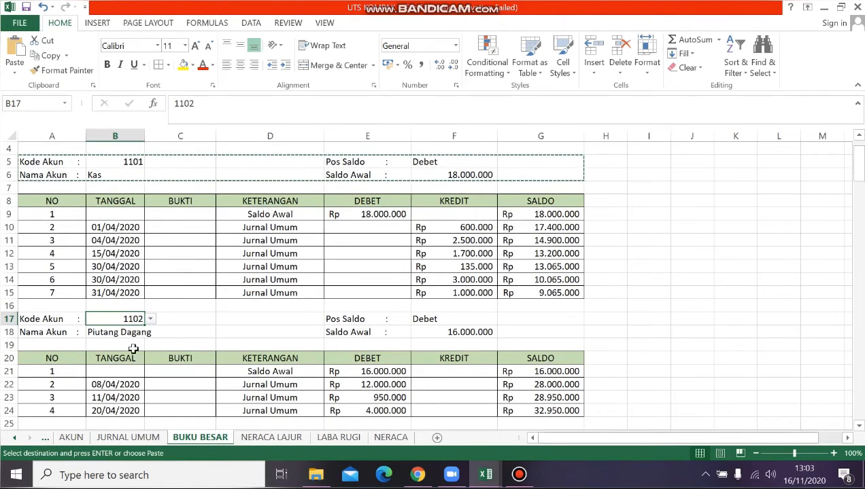
{"action": "scroll", "coordinate": [331, 321], "scroll_direction": "down", "scroll_amount": 1}
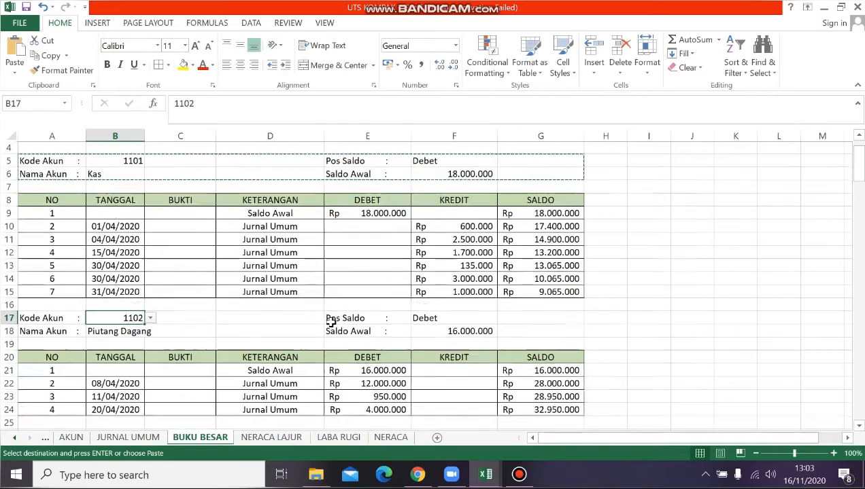
{"action": "scroll", "coordinate": [331, 322], "scroll_direction": "down", "scroll_amount": 1}
{"action": "scroll", "coordinate": [331, 322], "scroll_direction": "down", "scroll_amount": 4}
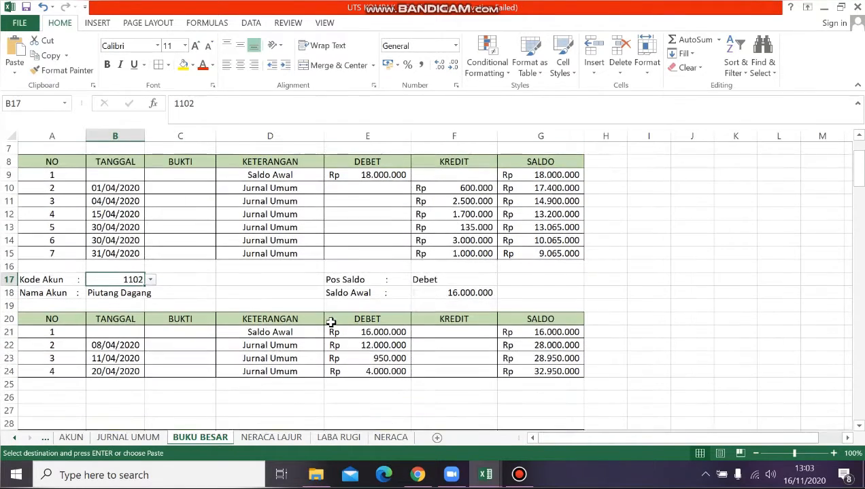
{"action": "left_click", "coordinate": [55, 361]}
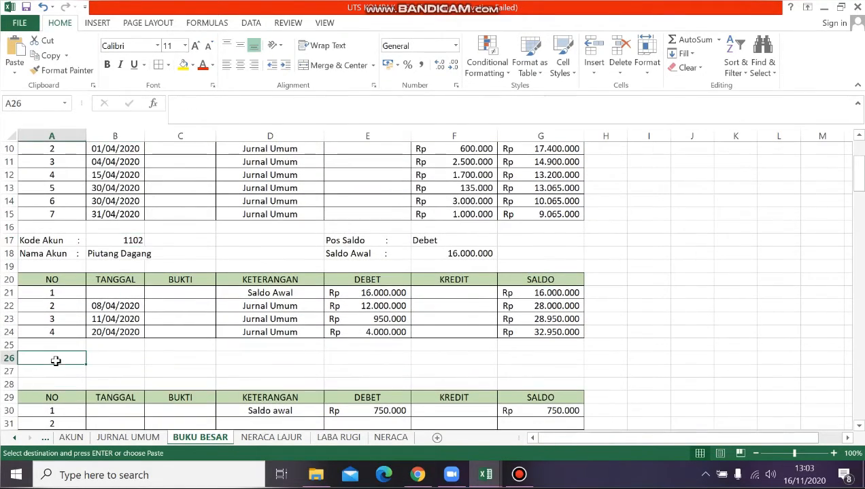
{"action": "key", "text": "ctrl+v"}
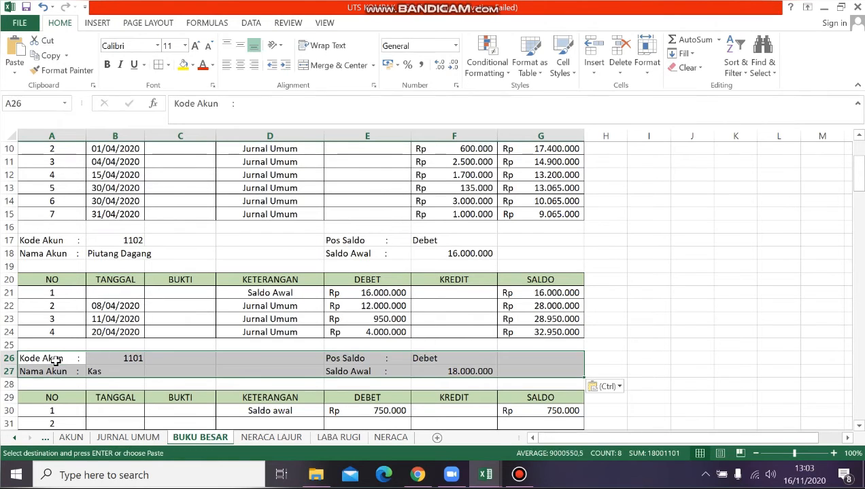
Open the account code choices for Kode Akun in cell B26 of the third ledger's header
{"action": "left_click", "coordinate": [157, 354]}
{"action": "left_click", "coordinate": [136, 361]}
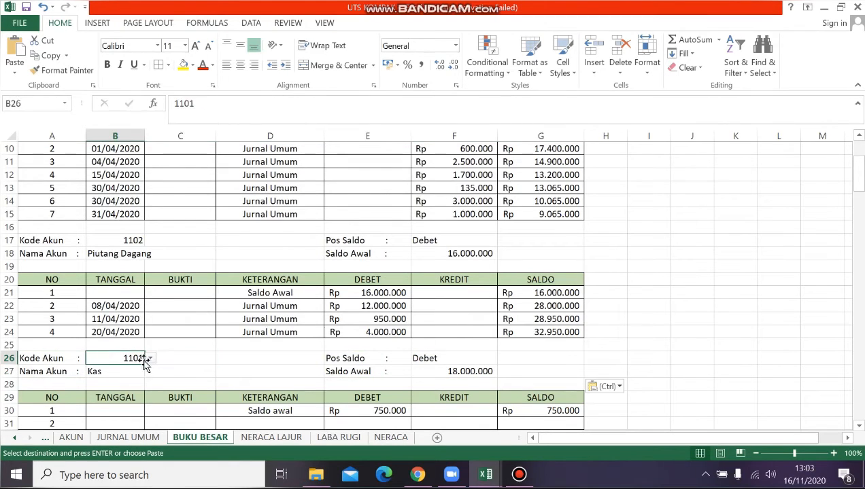
{"action": "left_click", "coordinate": [150, 358]}
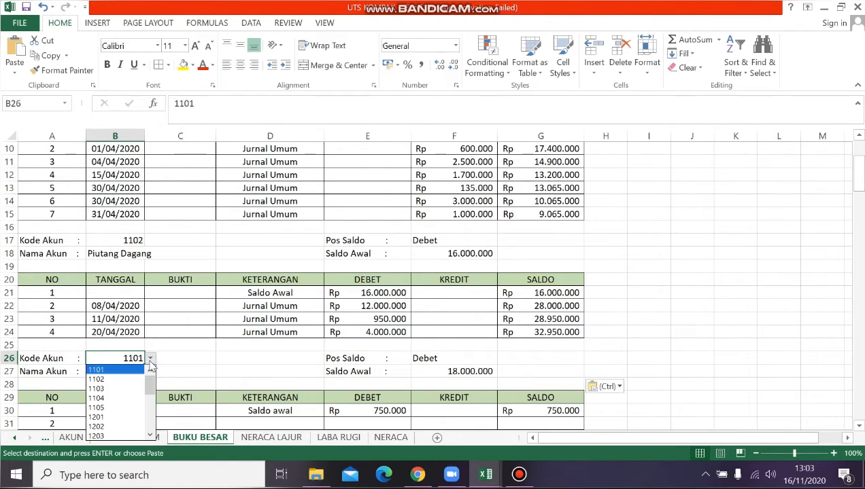
Set the third ledger's account code in B26 to 1103 and paste the copied account header block at A33
{"action": "left_click", "coordinate": [115, 388]}
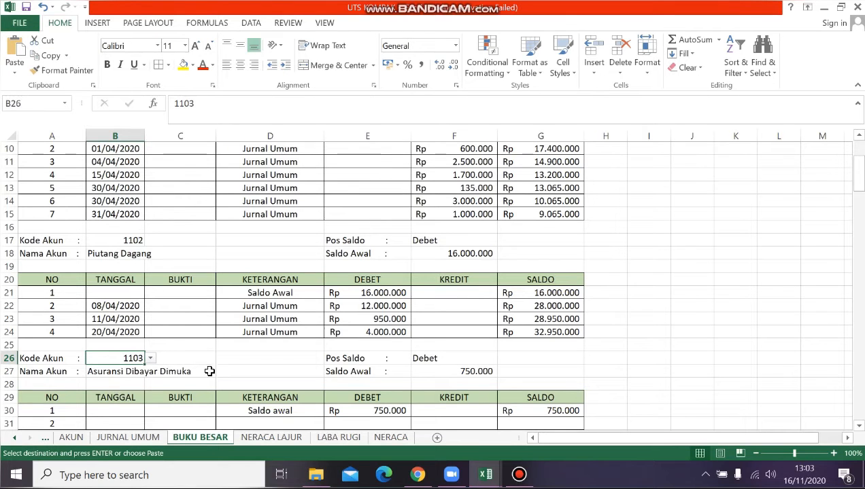
{"action": "scroll", "coordinate": [310, 365], "scroll_direction": "down", "scroll_amount": 2}
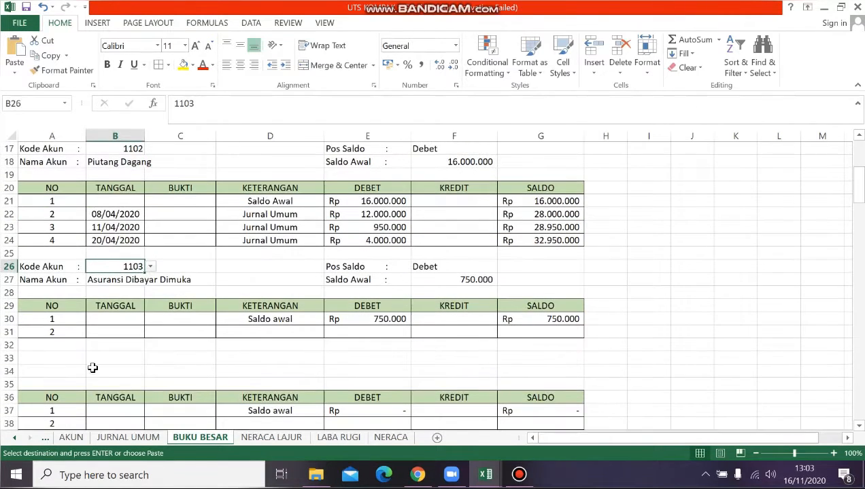
{"action": "left_click", "coordinate": [78, 360]}
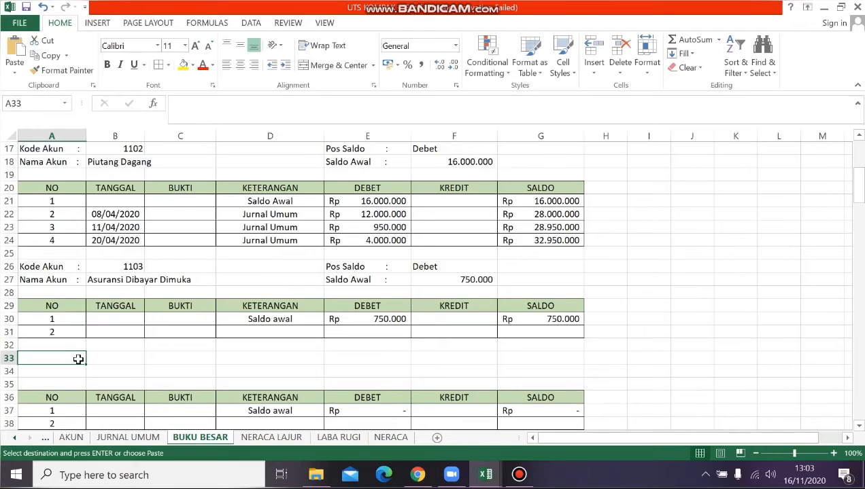
{"action": "key", "text": "ctrl+v"}
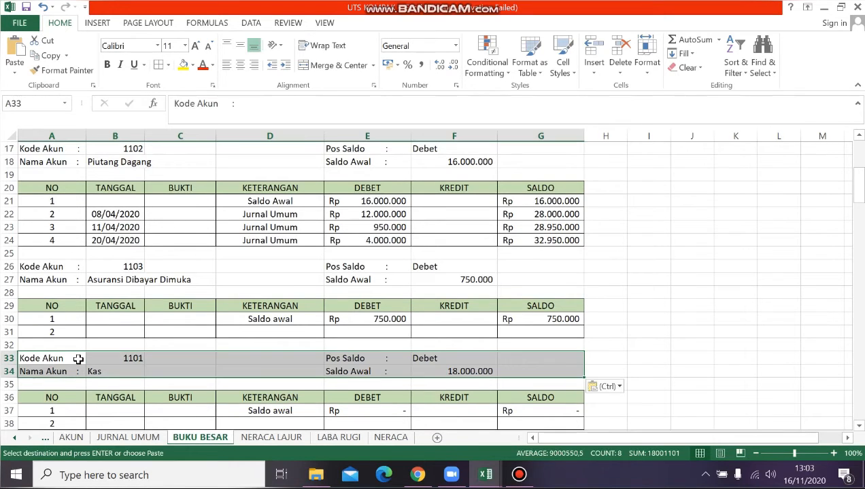
{"action": "left_click", "coordinate": [172, 345]}
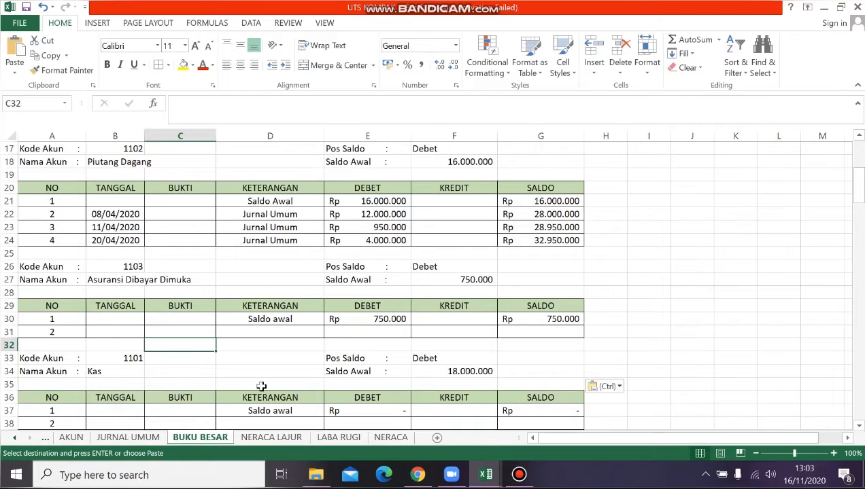
Set the account code of the pasted header in B33 to 1104
{"action": "left_click", "coordinate": [124, 370]}
{"action": "left_click", "coordinate": [128, 359]}
{"action": "left_click_drag", "start_coordinate": [142, 359], "coordinate": [150, 361]}
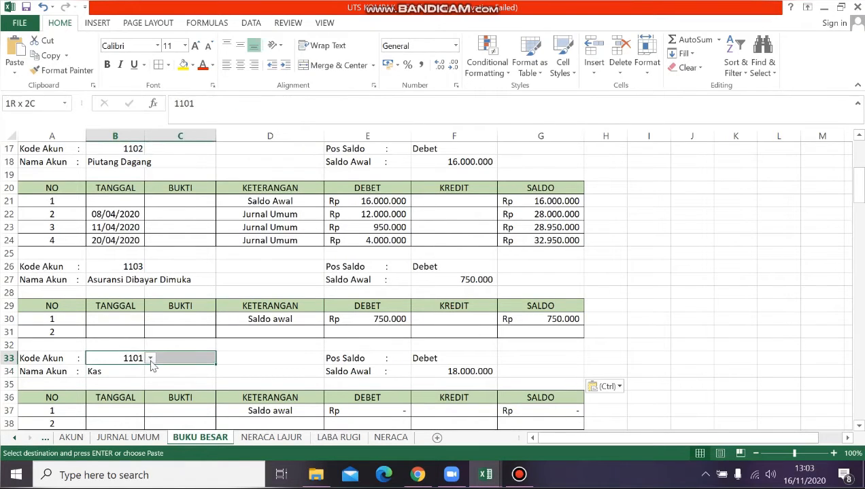
{"action": "left_click", "coordinate": [150, 360]}
{"action": "left_click", "coordinate": [119, 398]}
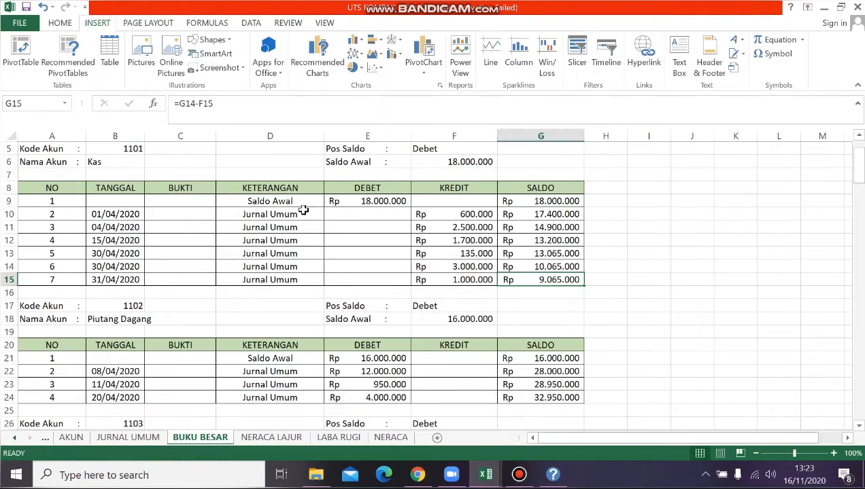
On the NERACA LAJUR sheet, enter the formula =KODE_AKUN in the first KODE AKUN cell, A7
{"action": "scroll", "coordinate": [303, 210], "scroll_direction": "up", "scroll_amount": 2}
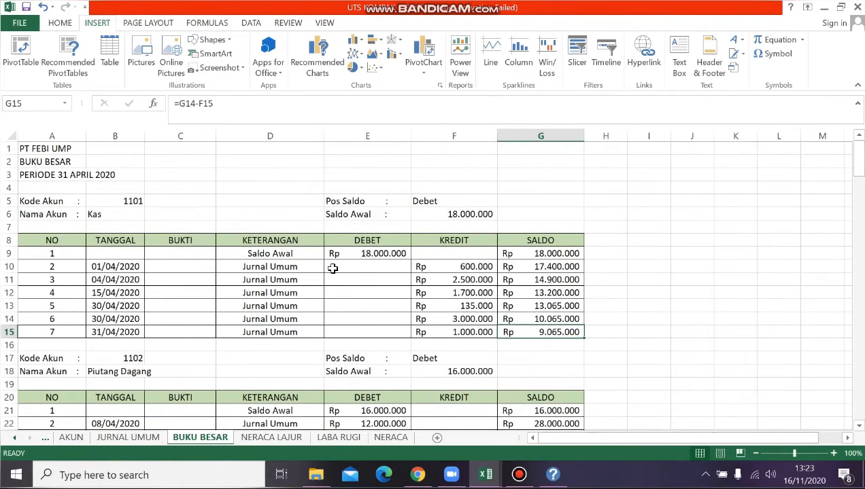
{"action": "scroll", "coordinate": [332, 268], "scroll_direction": "down", "scroll_amount": 18}
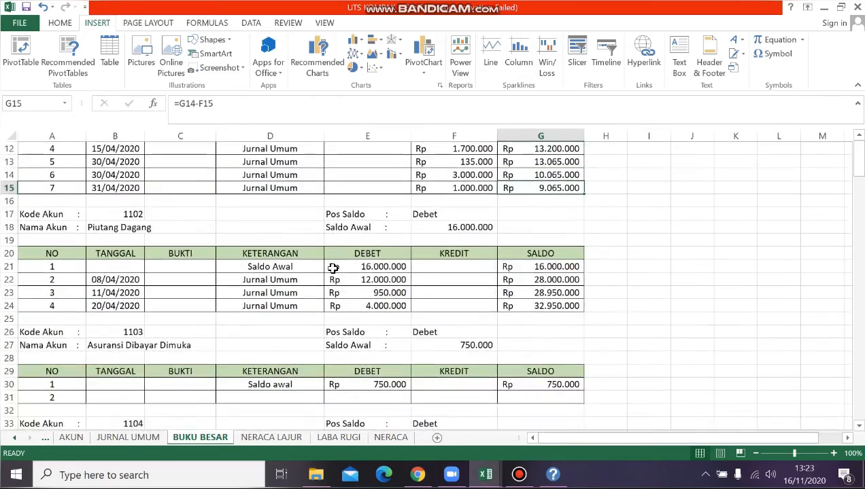
{"action": "scroll", "coordinate": [332, 269], "scroll_direction": "down", "scroll_amount": 20}
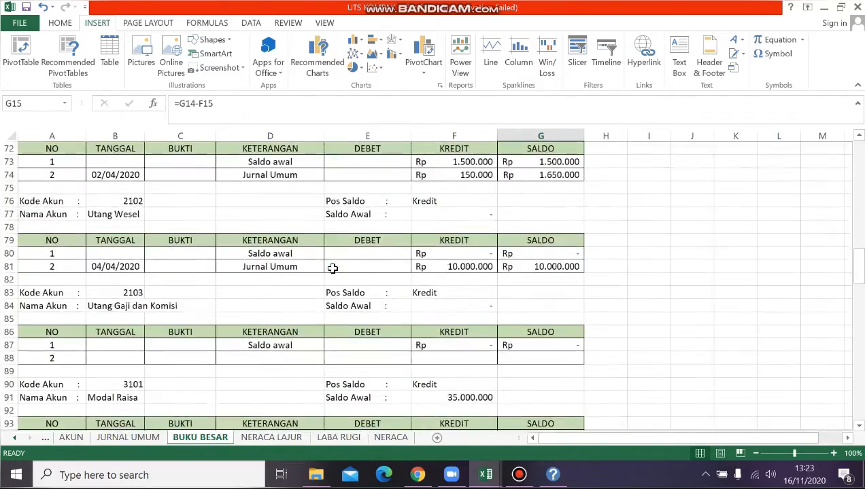
{"action": "scroll", "coordinate": [332, 269], "scroll_direction": "down", "scroll_amount": 1}
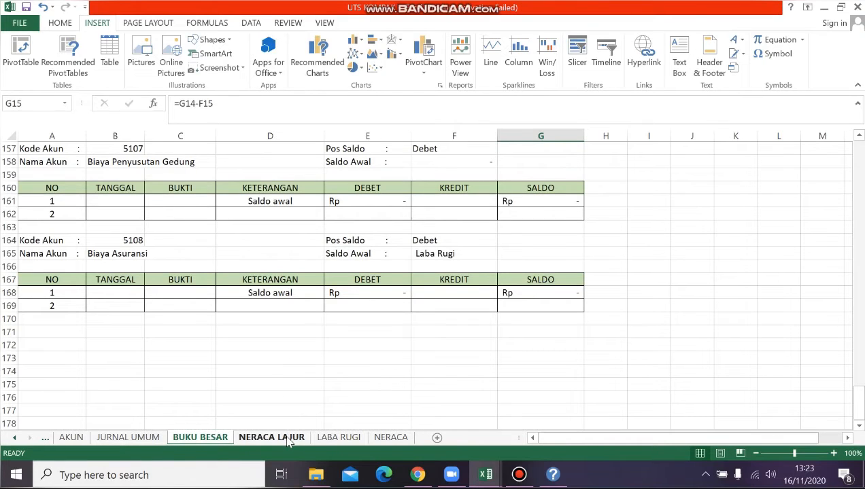
{"action": "left_click", "coordinate": [289, 439]}
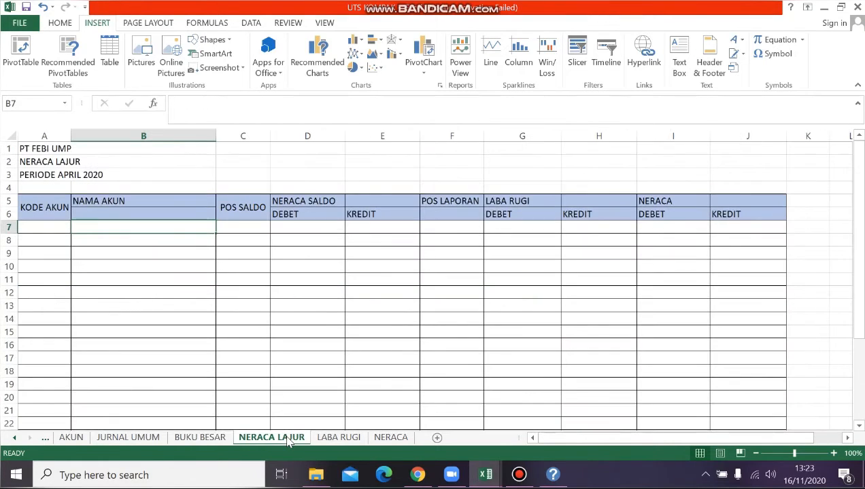
{"action": "left_click", "coordinate": [58, 226]}
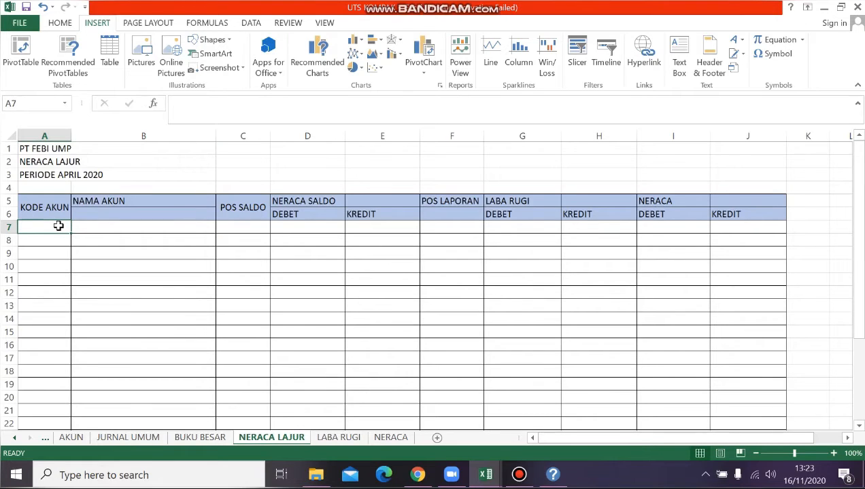
{"action": "type", "text": "="}
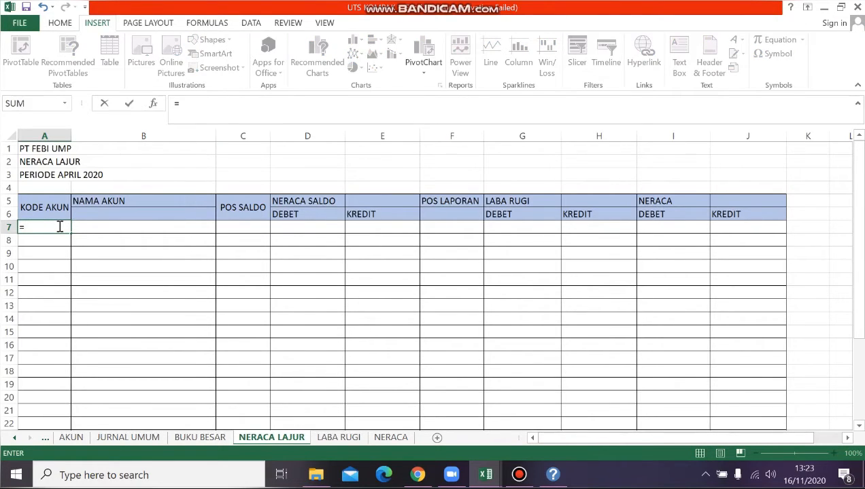
{"action": "type", "text": "KO"}
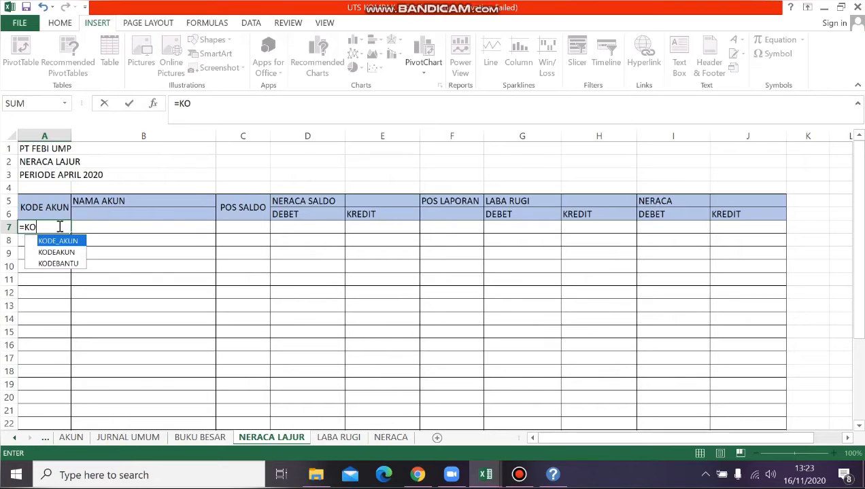
{"action": "type", "text": "DE_"}
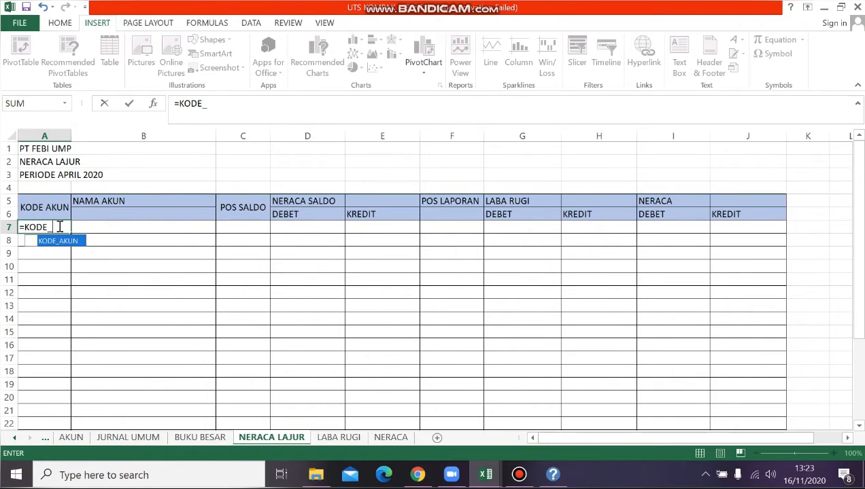
{"action": "type", "text": "AKUN"}
{"action": "key", "text": "Return"}
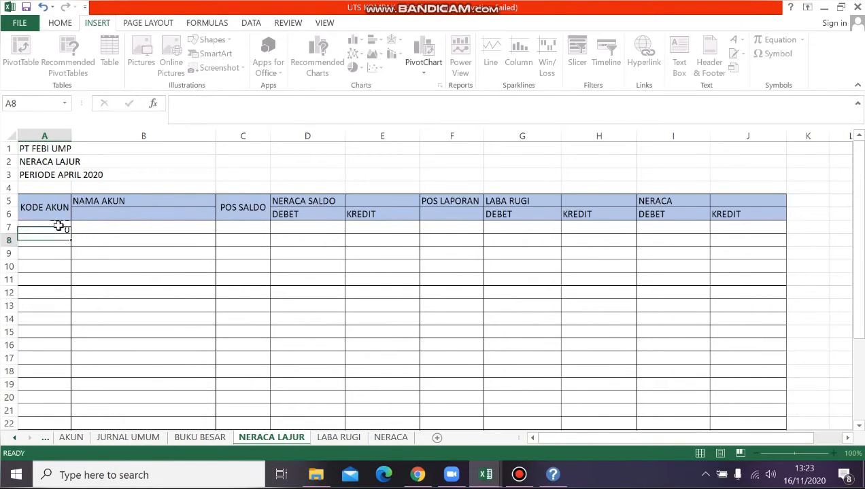
Fill the first NAMA AKUN cell, B7, with the formula =DAFTARAKUN_
{"action": "left_click", "coordinate": [128, 229]}
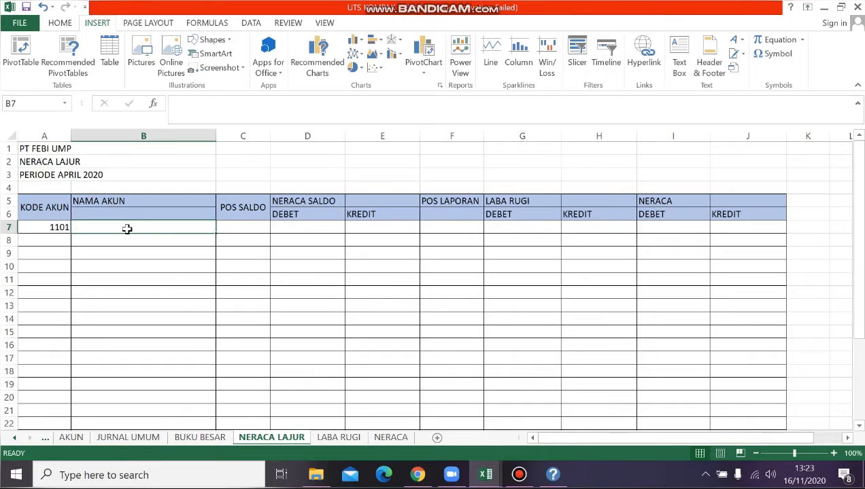
{"action": "type", "text": "=DA"}
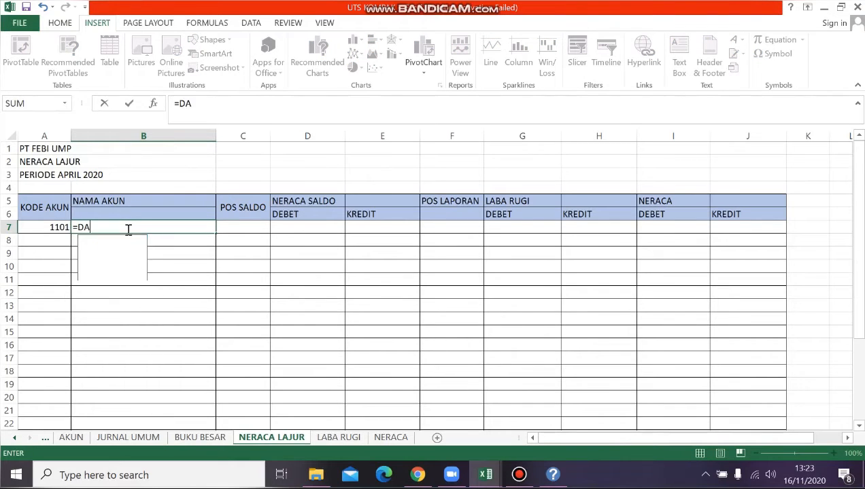
{"action": "type", "text": "FTARAKUN"}
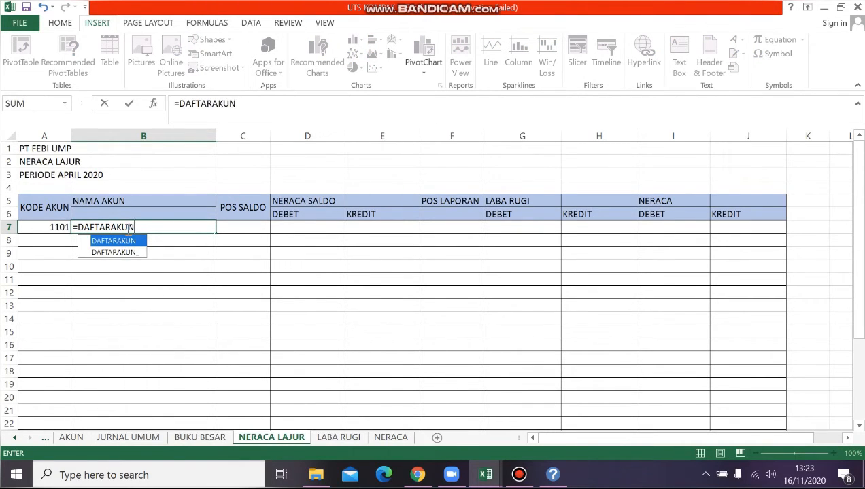
{"action": "type", "text": "_"}
{"action": "key", "text": "Return"}
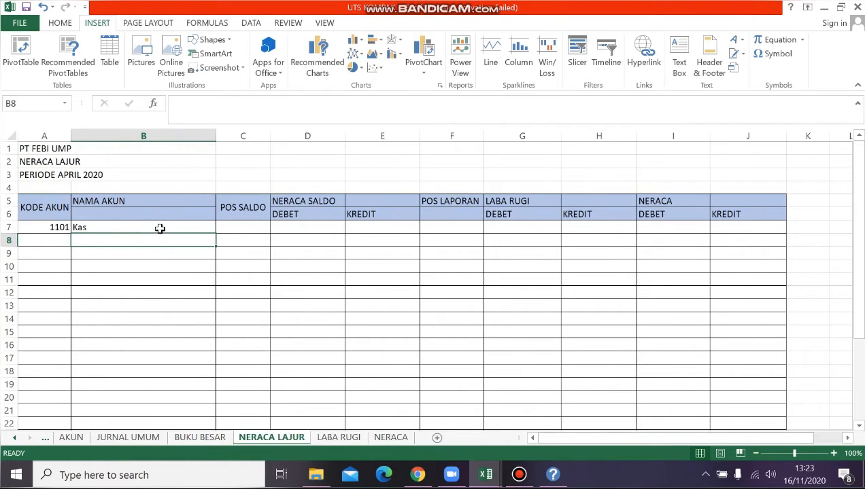
Look up the first account's POS SALDO in C7 with =VLOOKUP(A7;DAFTARAKUN_;3;FALSE)
{"action": "left_click", "coordinate": [243, 227]}
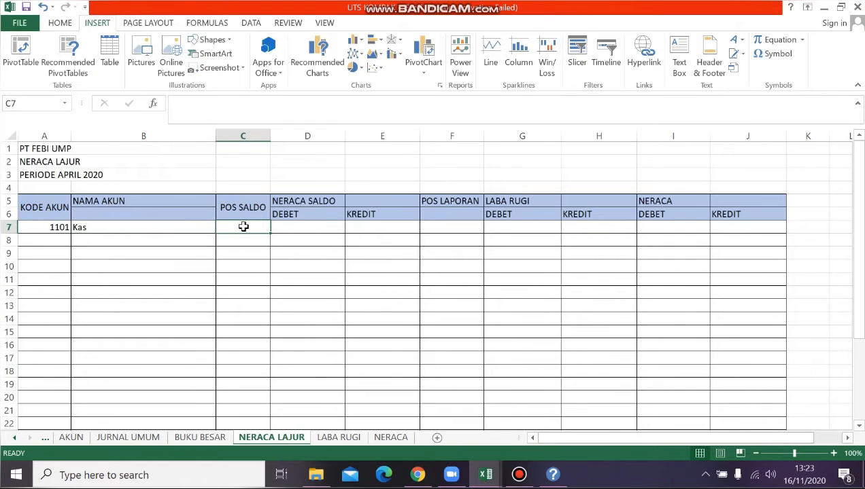
{"action": "type", "text": "=V"}
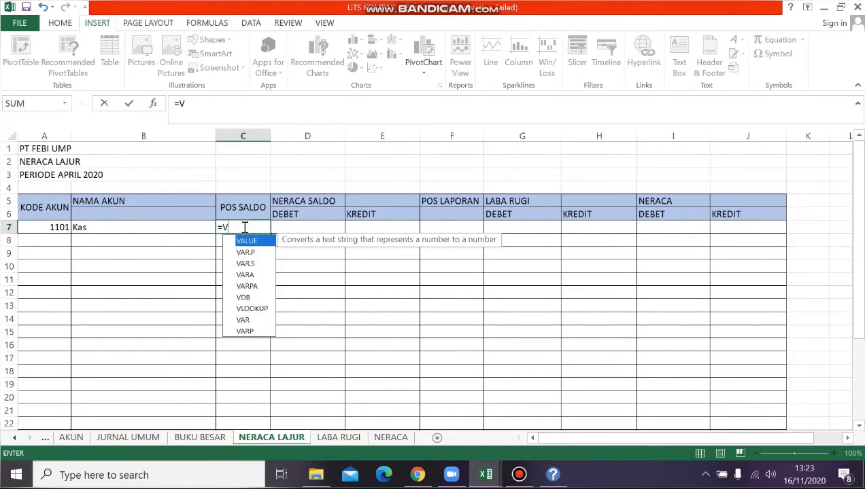
{"action": "type", "text": "LOOKUP("}
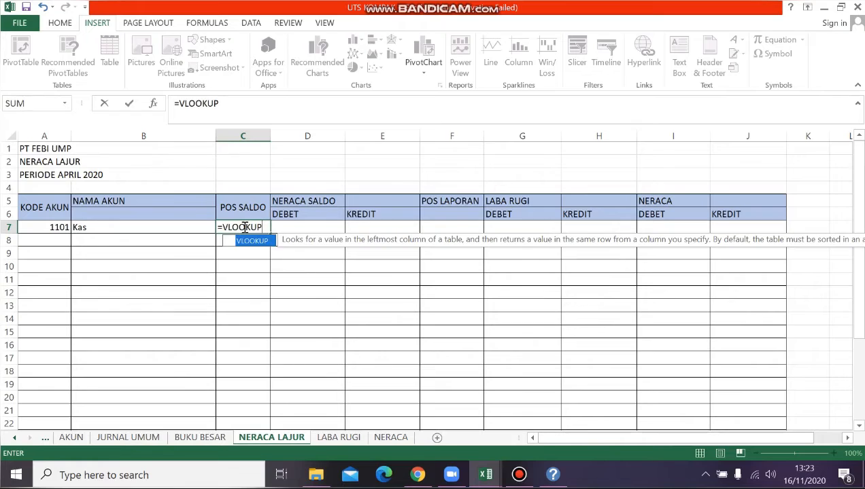
{"action": "left_click", "coordinate": [46, 227]}
{"action": "type", "text": ";"}
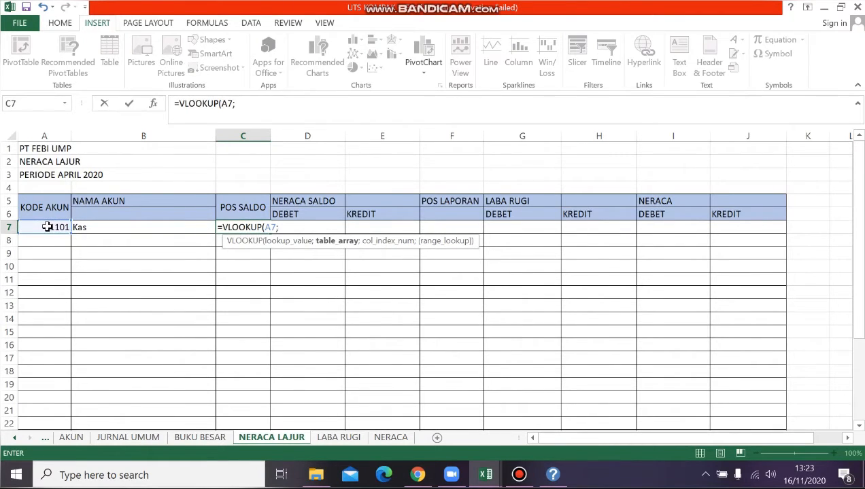
{"action": "type", "text": "DAFTARAK"}
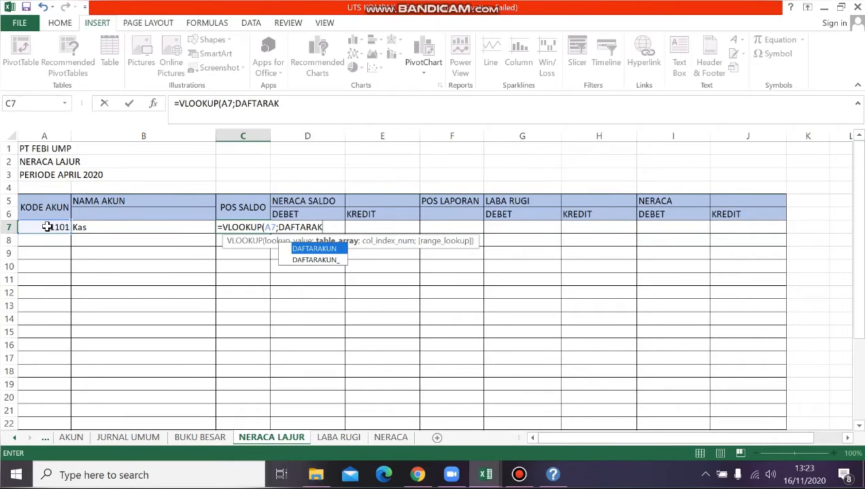
{"action": "type", "text": "_"}
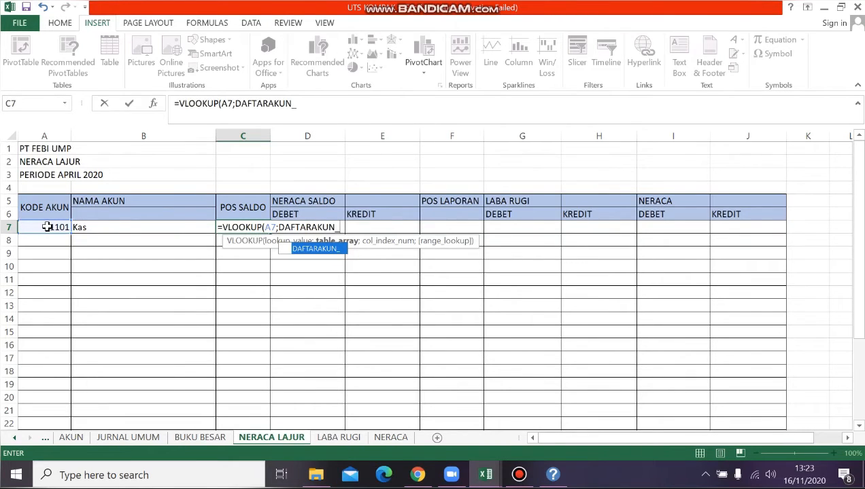
{"action": "key", "text": "Tab"}
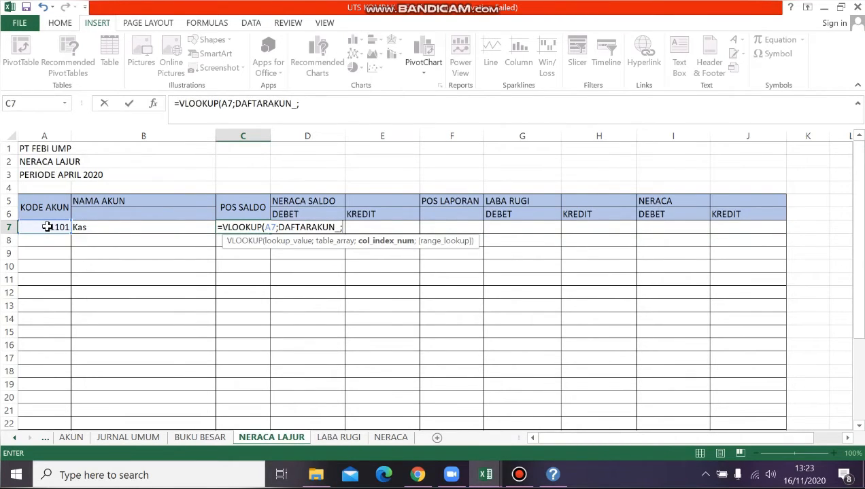
{"action": "type", "text": ";3;"}
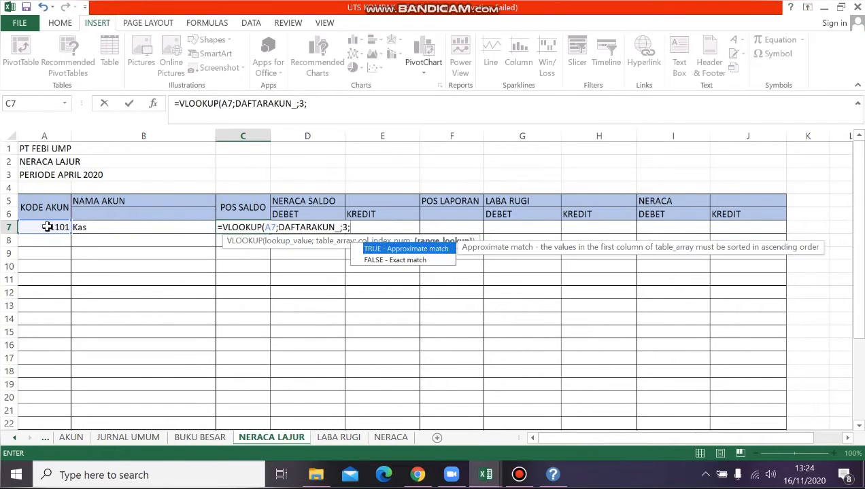
{"action": "type", "text": "FALSE"}
{"action": "key", "text": "BackSpace"}
{"action": "type", "text": ")"}
{"action": "key", "text": "Return"}
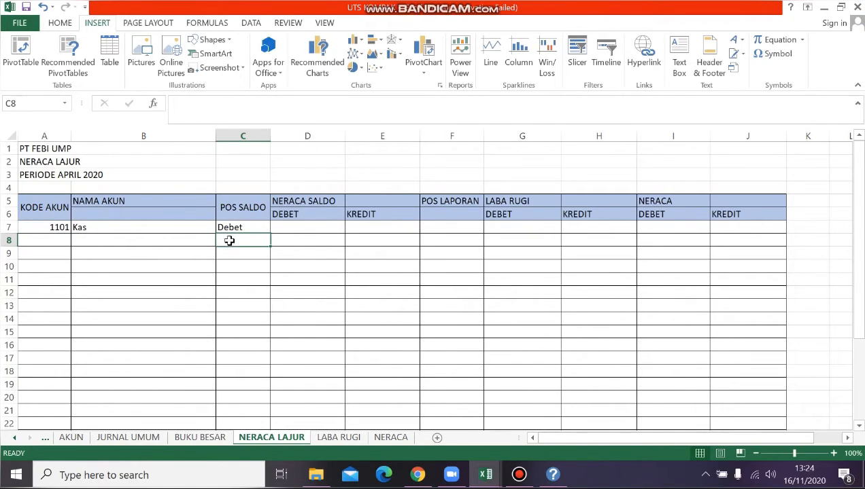
Look up the first account's POS LAPORAN in F7 with =VLOOKUP(A7;DAFTARAKUN_;4;FALSE)
{"action": "left_click", "coordinate": [461, 229]}
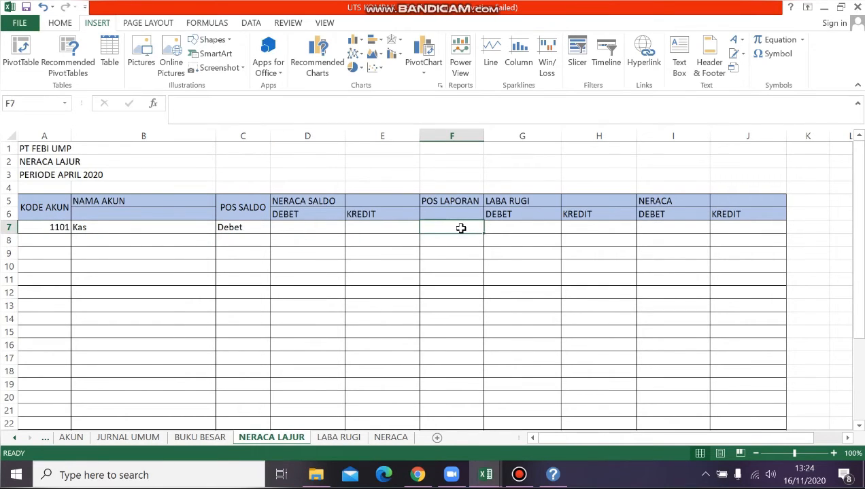
{"action": "type", "text": "="}
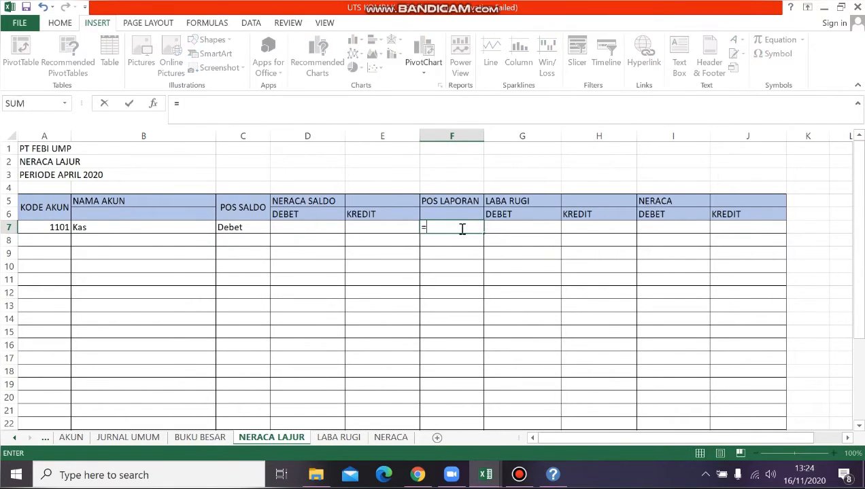
{"action": "type", "text": "V"}
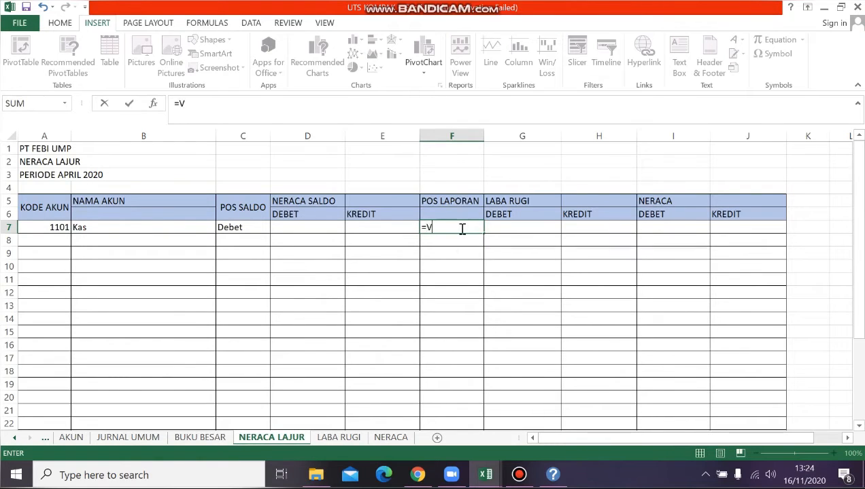
{"action": "type", "text": "LOOKUP("}
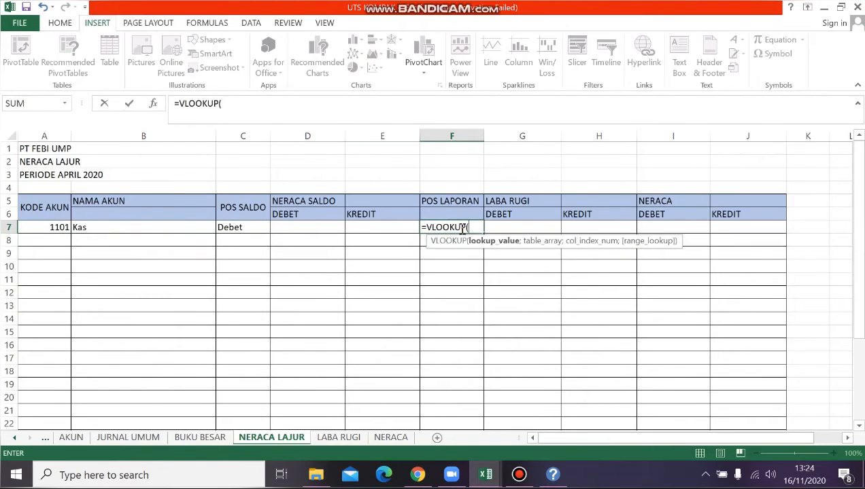
{"action": "left_click", "coordinate": [56, 227]}
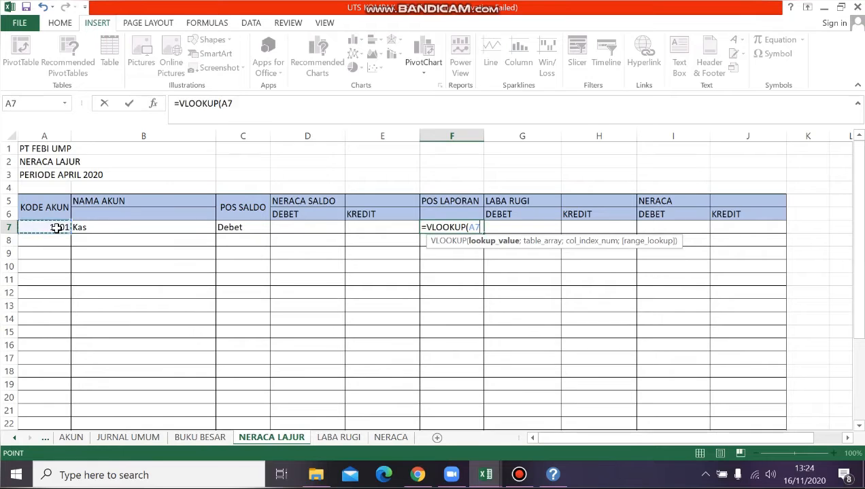
{"action": "type", "text": ";"}
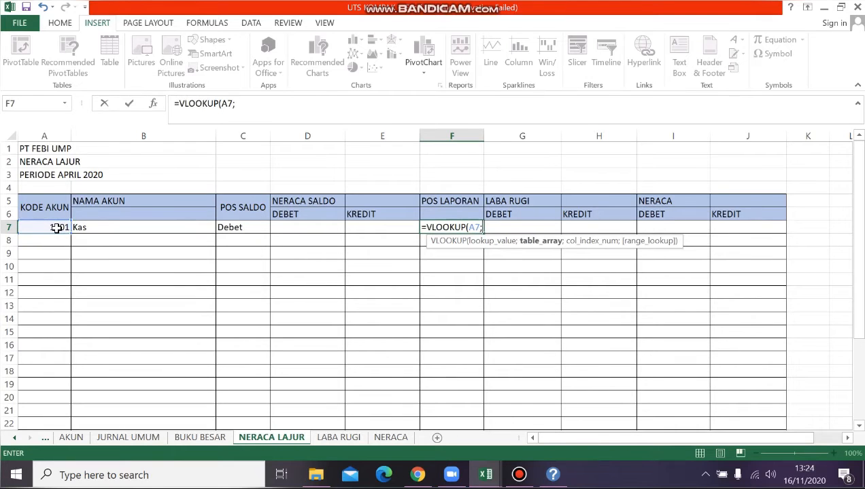
{"action": "type", "text": "DAFTARAKUN_"}
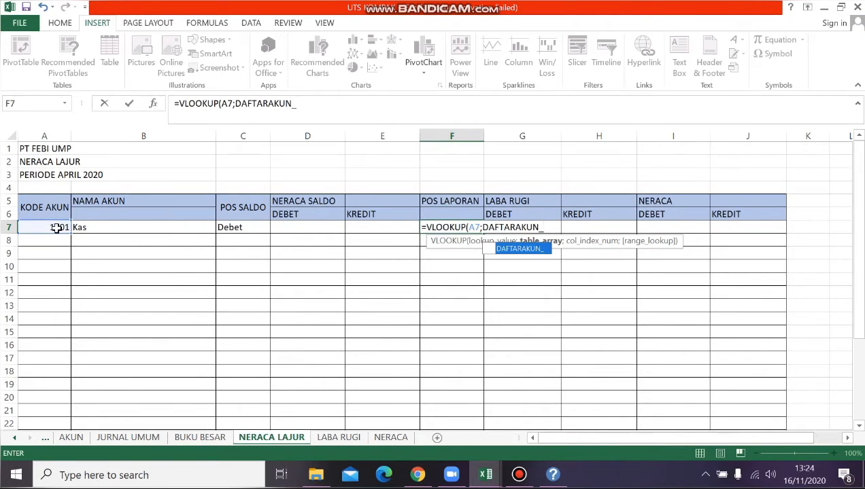
{"action": "type", "text": ";4"}
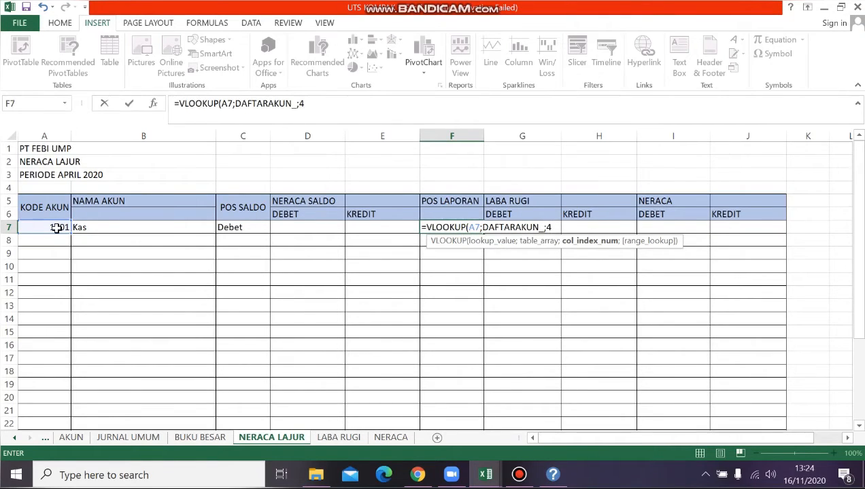
{"action": "type", "text": ";FALSE"}
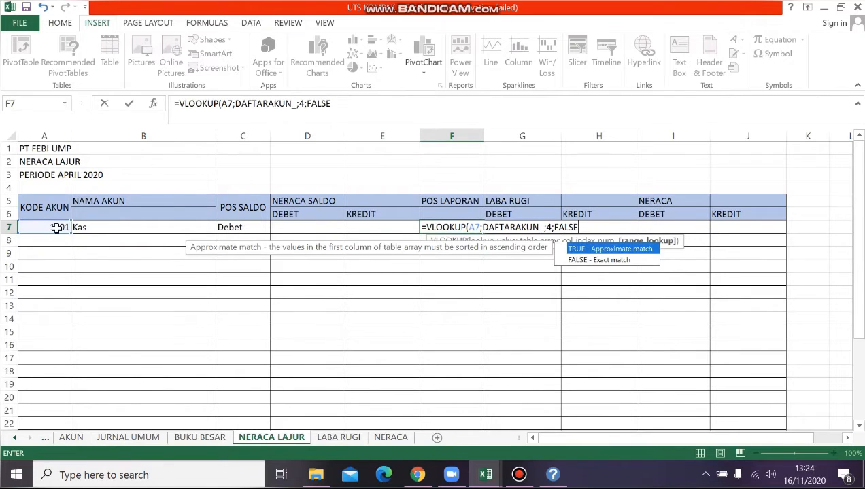
{"action": "type", "text": "0"}
{"action": "key", "text": "BackSpace"}
{"action": "type", "text": ")"}
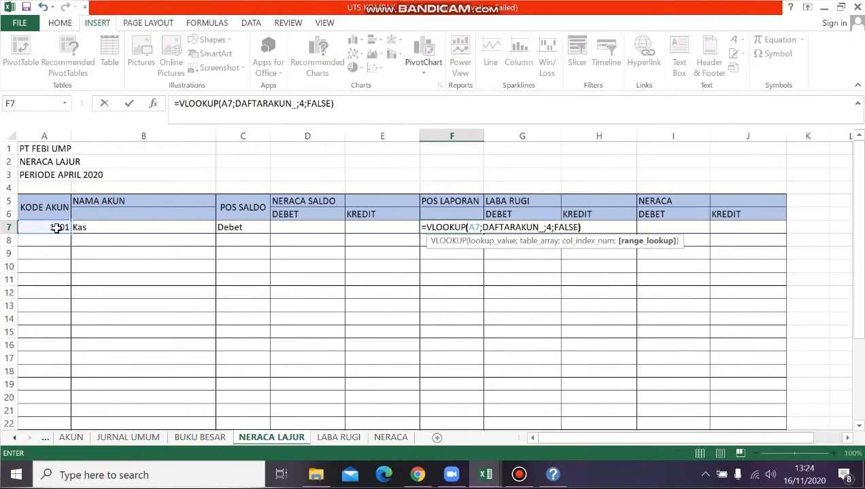
{"action": "key", "text": "Return"}
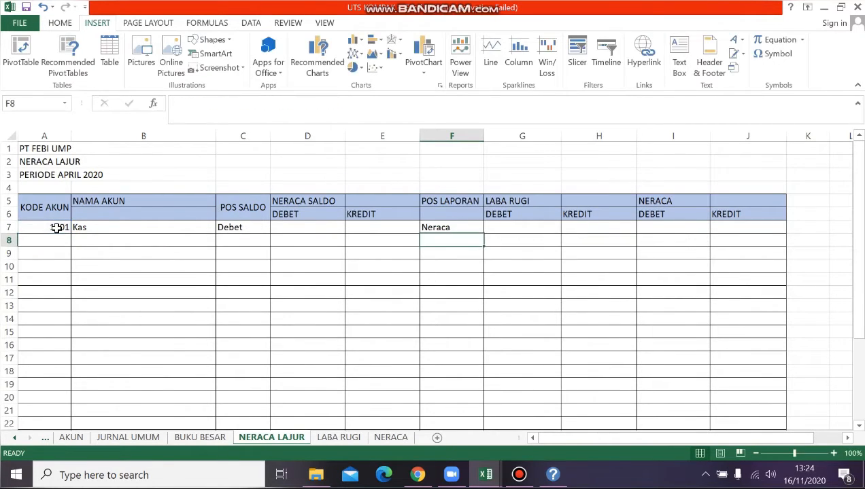
Begin the NERACA SALDO DEBET formula in D7 with an IF testing whether C7 equals "DEBET"
{"action": "left_click", "coordinate": [316, 232]}
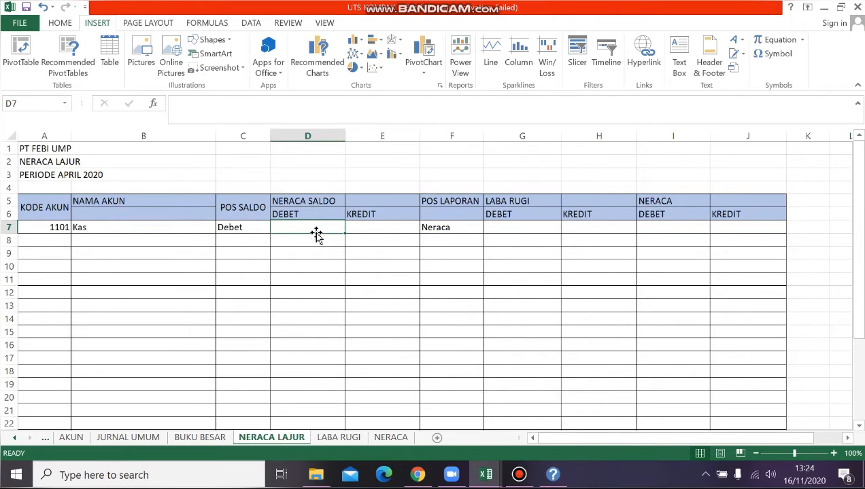
{"action": "type", "text": "=IF"}
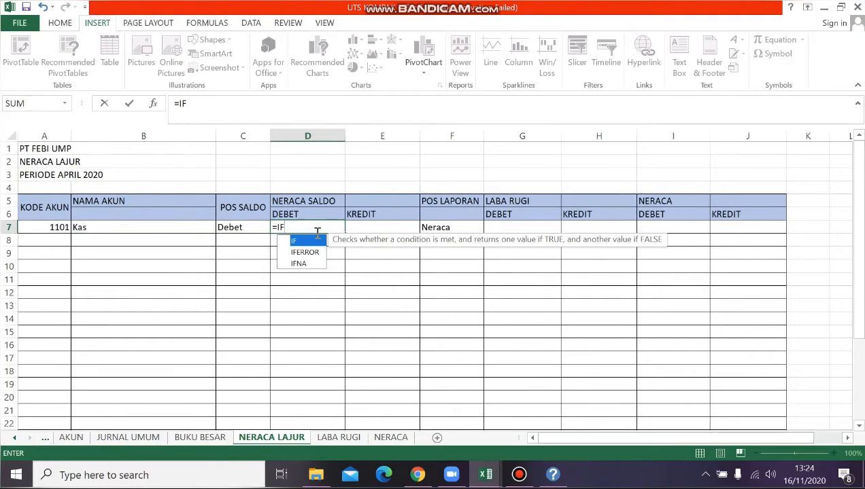
{"action": "type", "text": "("}
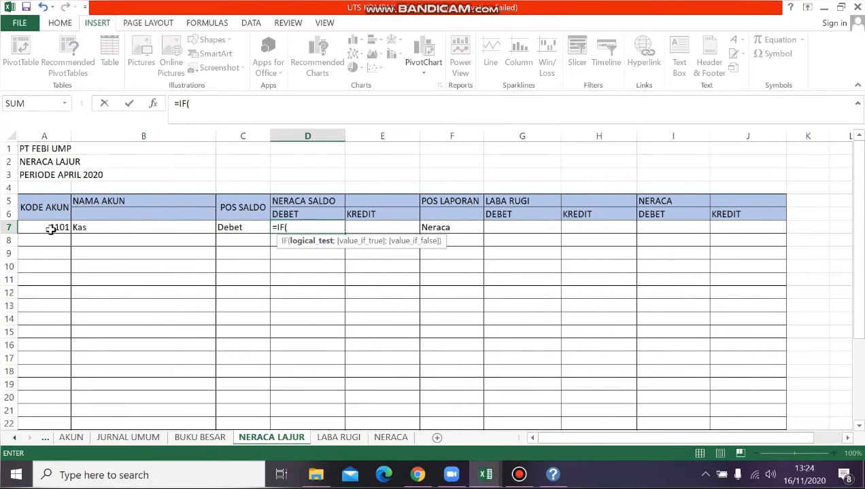
{"action": "left_click", "coordinate": [250, 227]}
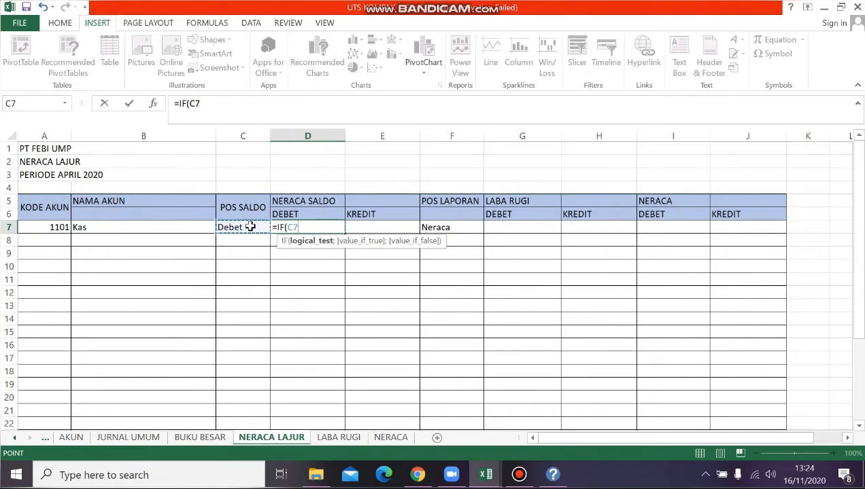
{"action": "type", "text": "="}
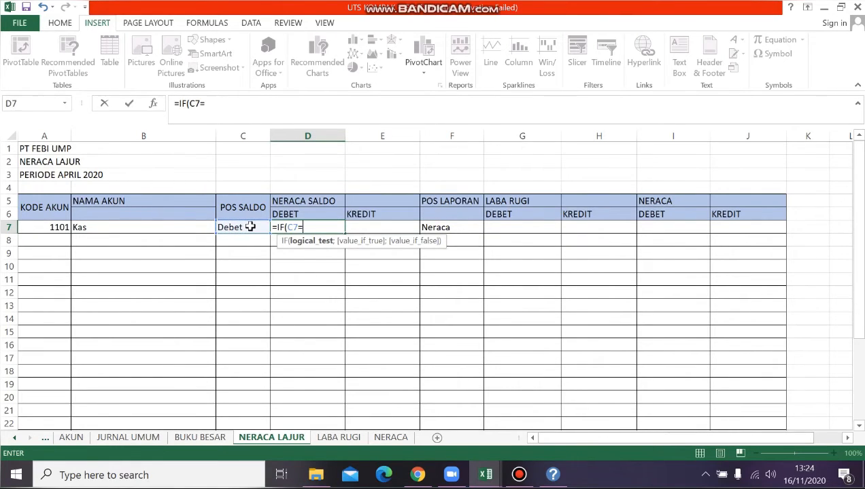
{"action": "type", "text": "\"DEBET"}
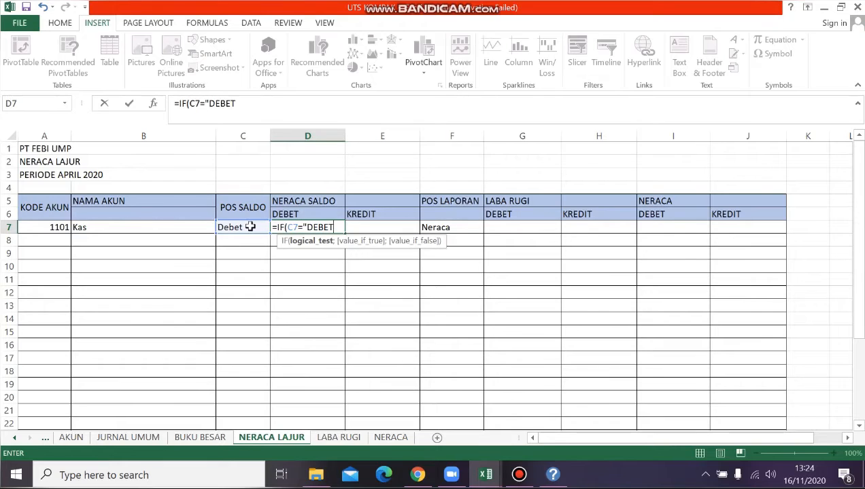
{"action": "type", "text": "\";"}
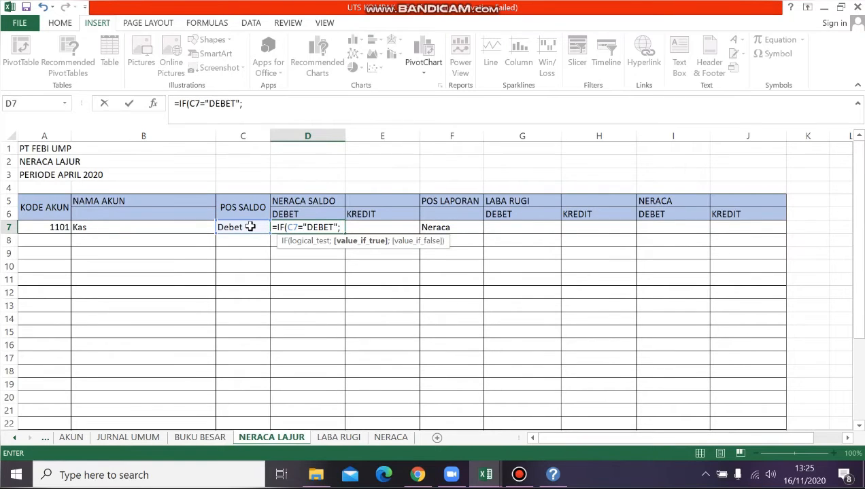
Add the opening debit balance as the D7 formula's true value using SUMIF(AKUN!A:A;AKUN!A7;AKUN!E:E)
{"action": "type", "text": "SUMIF"}
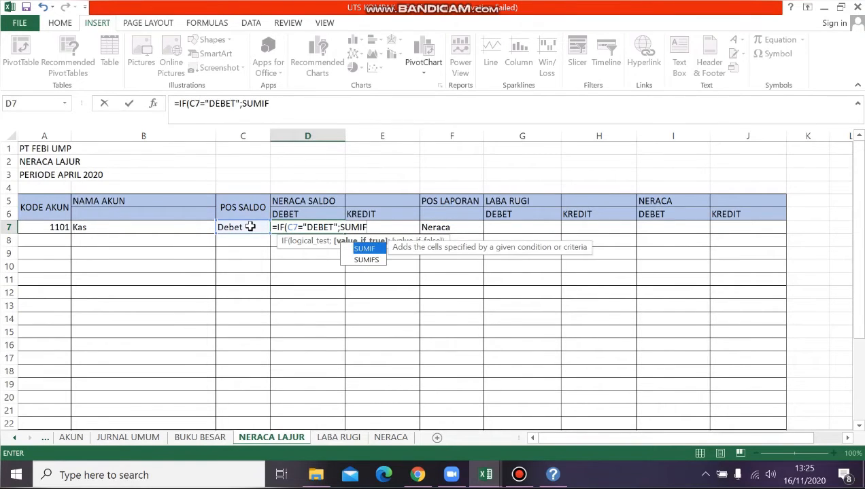
{"action": "type", "text": "("}
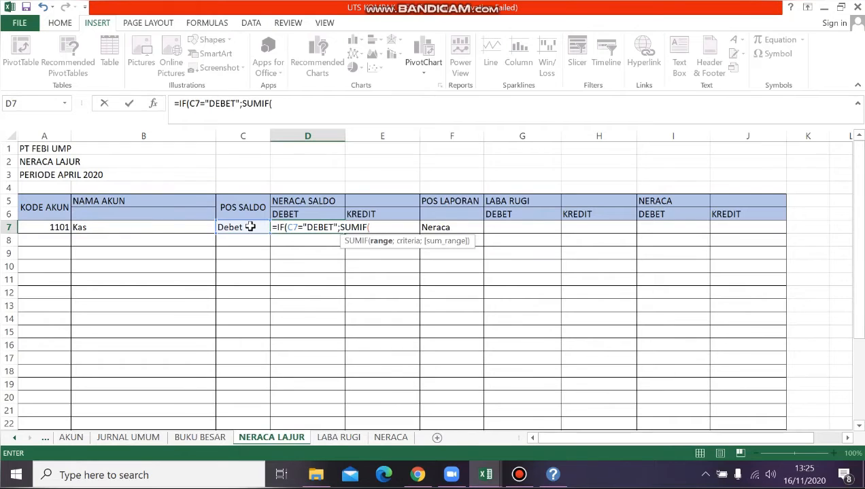
{"action": "left_click", "coordinate": [72, 438]}
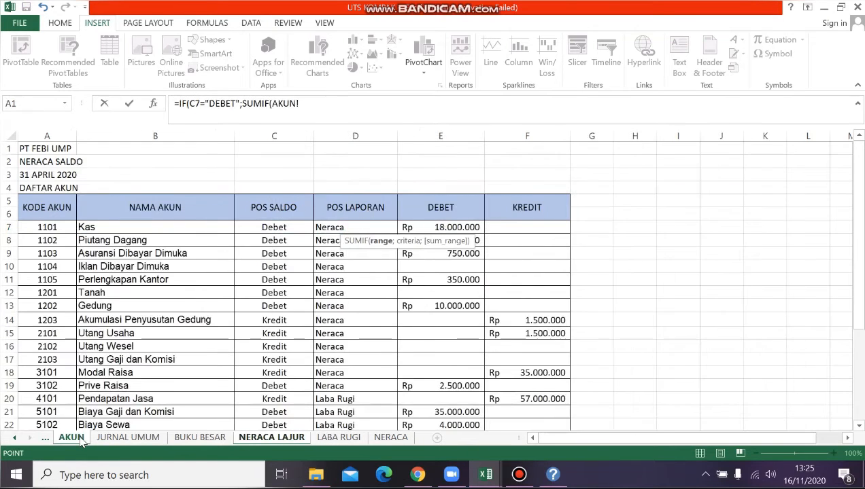
{"action": "left_click", "coordinate": [49, 135]}
{"action": "type", "text": ";"}
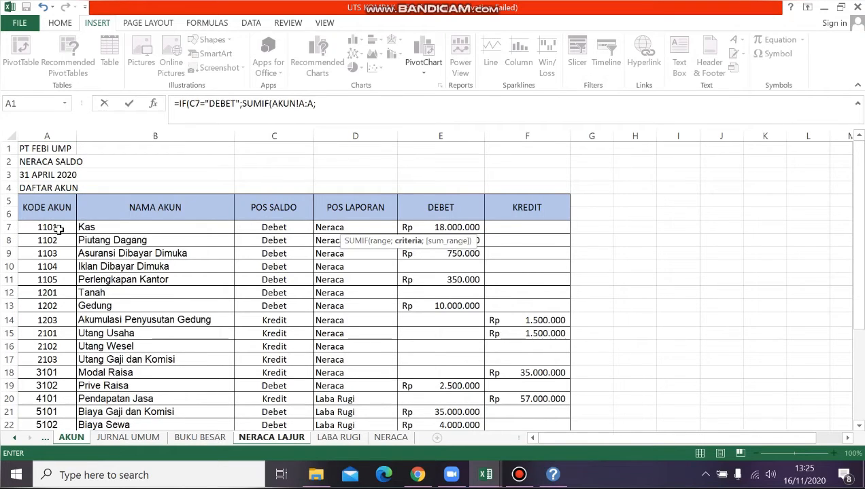
{"action": "left_click", "coordinate": [59, 230]}
{"action": "type", "text": ";"}
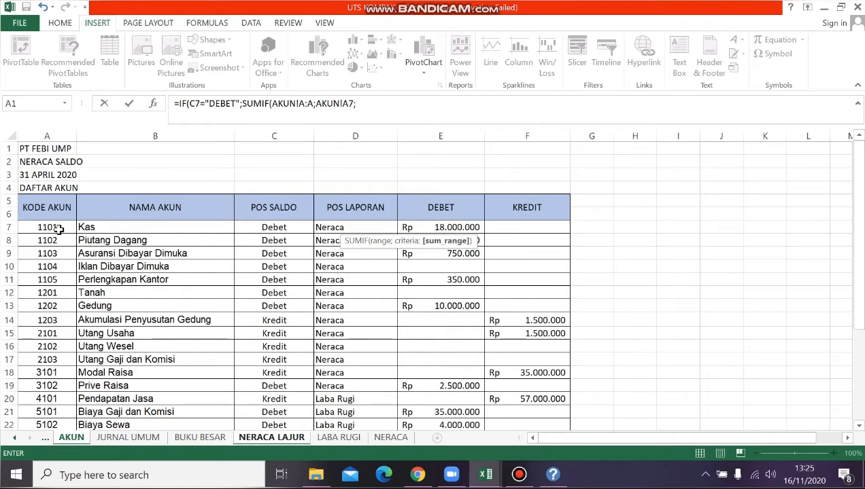
{"action": "left_click", "coordinate": [440, 136]}
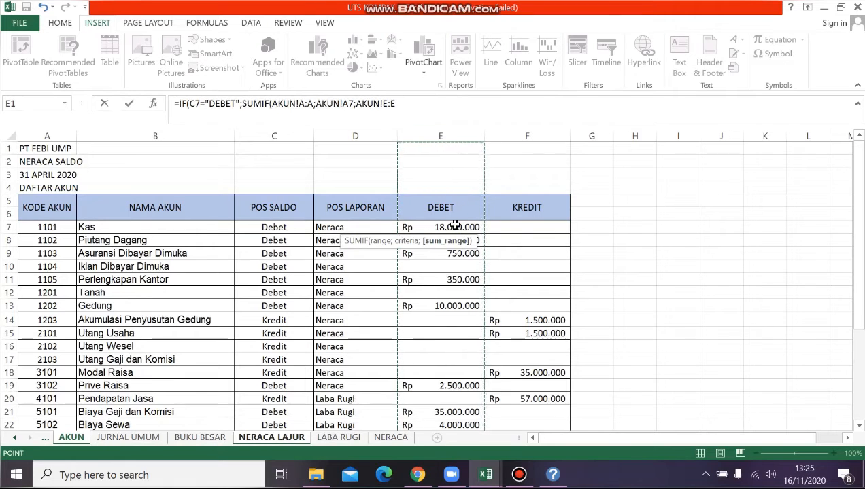
{"action": "type", "text": ")"}
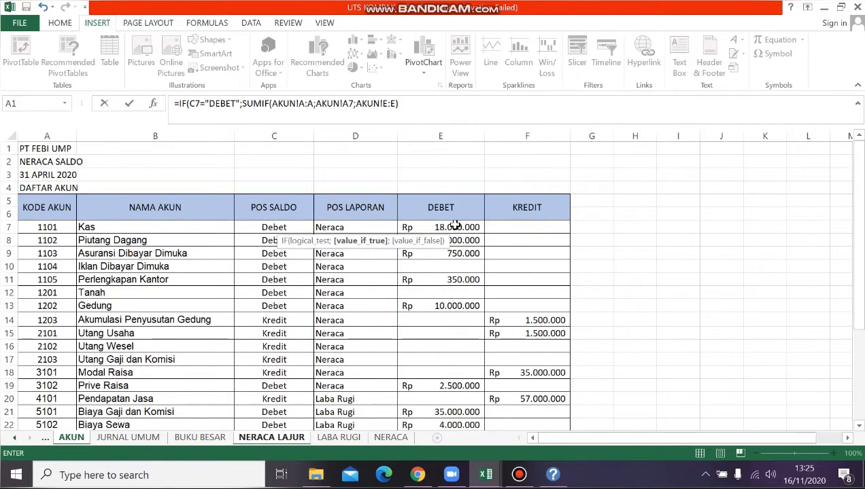
Extend the D7 formula with the journal debits, +SUMIF('JURNAL UMUM'!I:I;'NERACA LAJUR'!A7;'JURNAL UMUM'!J:J)
{"action": "type", "text": "+SUMIF("}
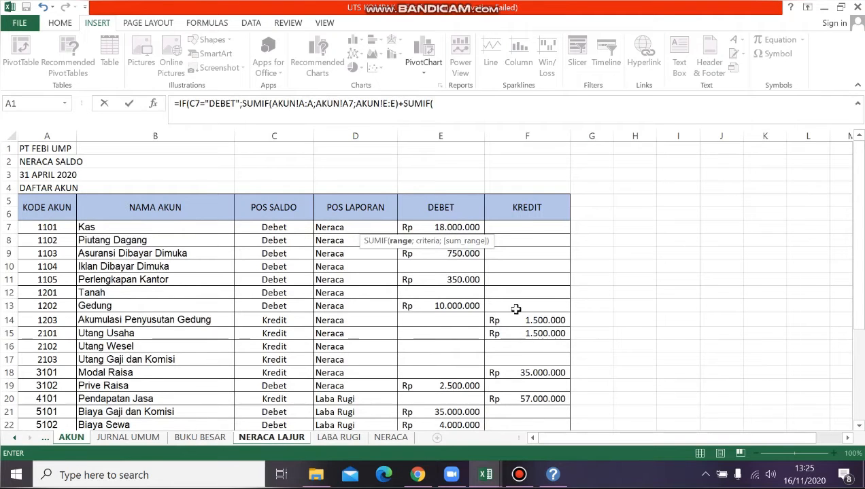
{"action": "left_click", "coordinate": [130, 438]}
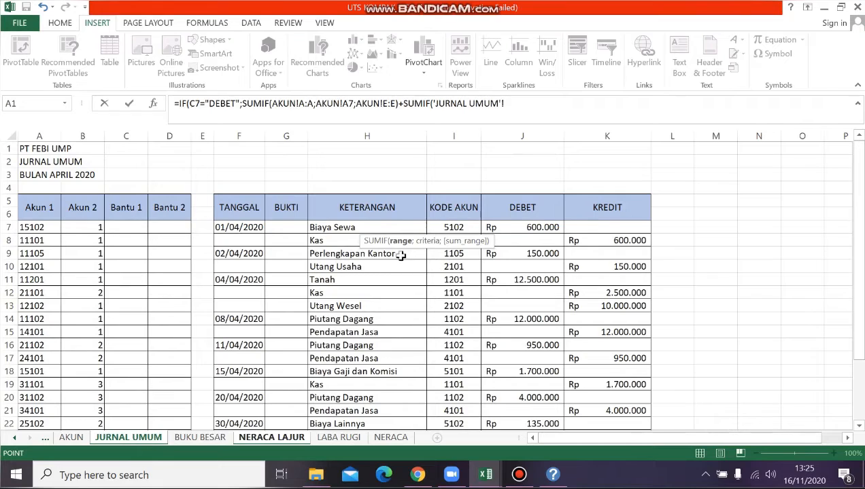
{"action": "left_click", "coordinate": [460, 131]}
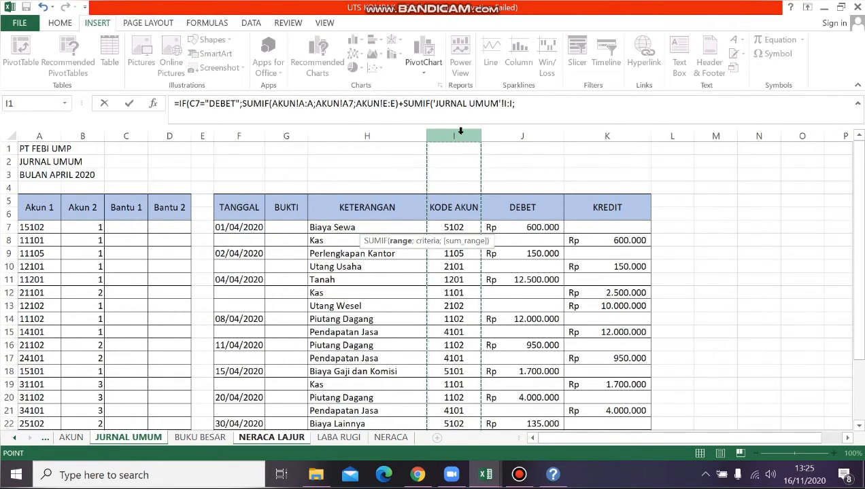
{"action": "type", "text": ";"}
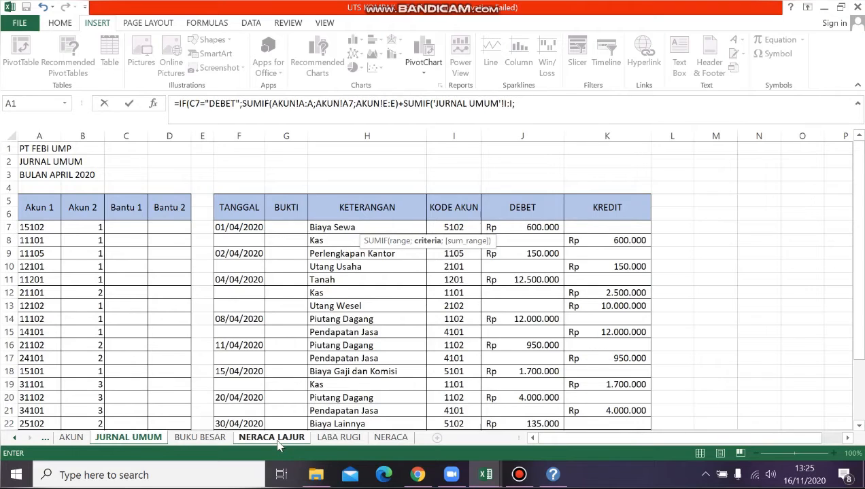
{"action": "left_click", "coordinate": [286, 439]}
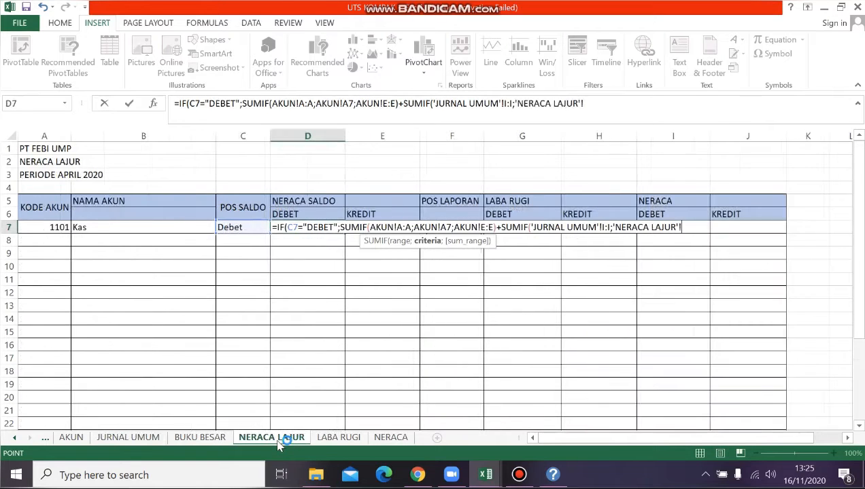
{"action": "left_click", "coordinate": [53, 228]}
{"action": "type", "text": ";"}
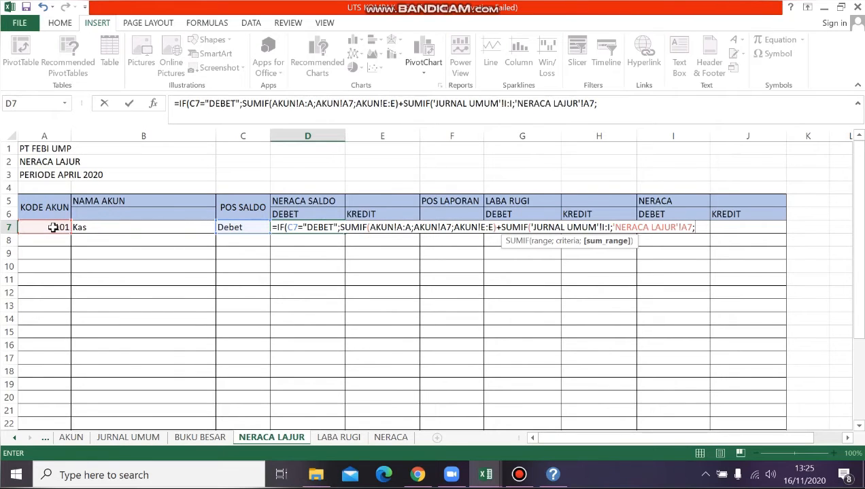
{"action": "left_click", "coordinate": [136, 437]}
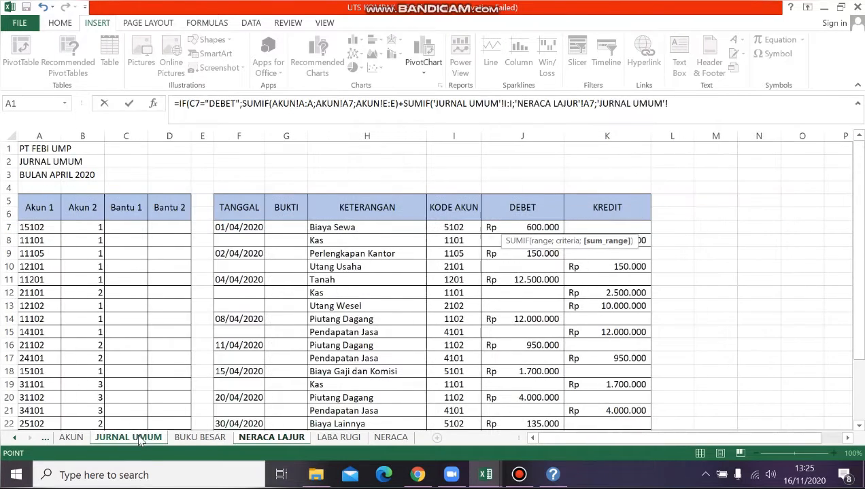
{"action": "left_click", "coordinate": [528, 133]}
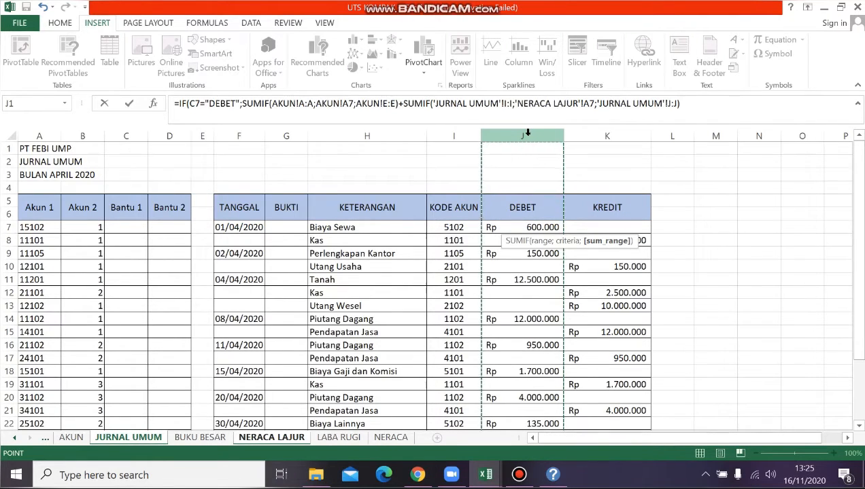
Subtract the journal credits in the D7 formula with -SUMIF('JURNAL UMUM'!I:I;'NERACA LAJUR'!A7;'JURNAL UMUM'!K:K)
{"action": "type", "text": ")-SUMIF"}
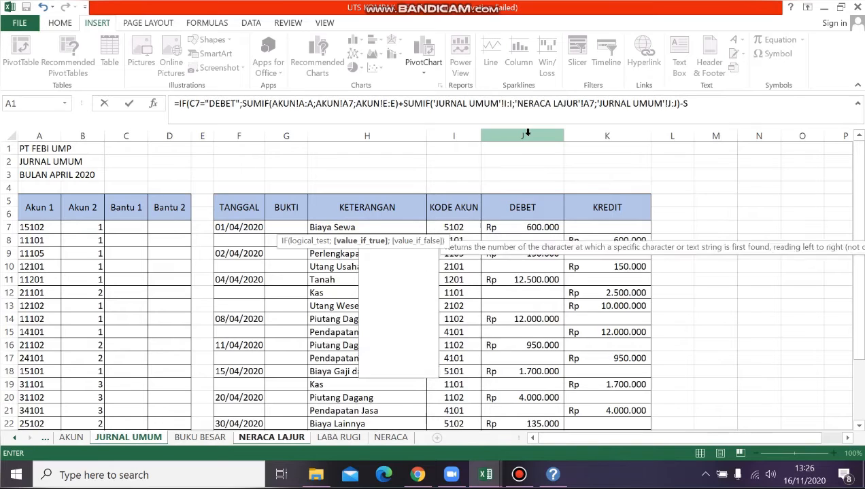
{"action": "type", "text": "("}
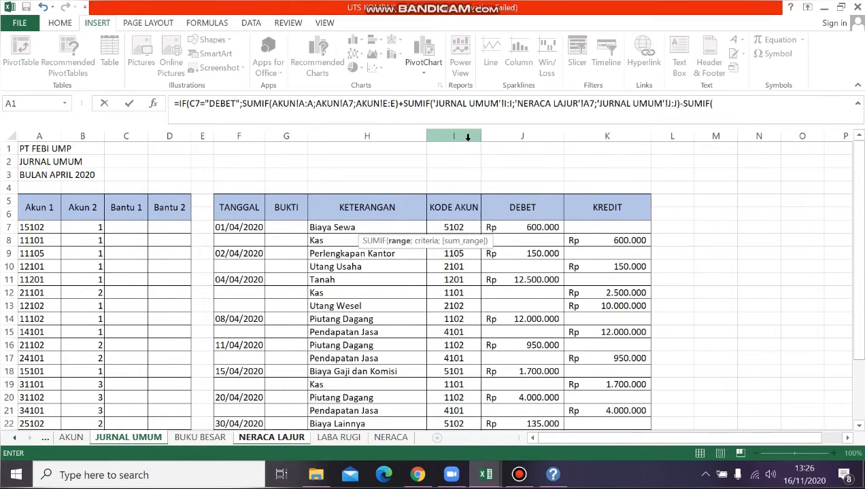
{"action": "left_click", "coordinate": [462, 136]}
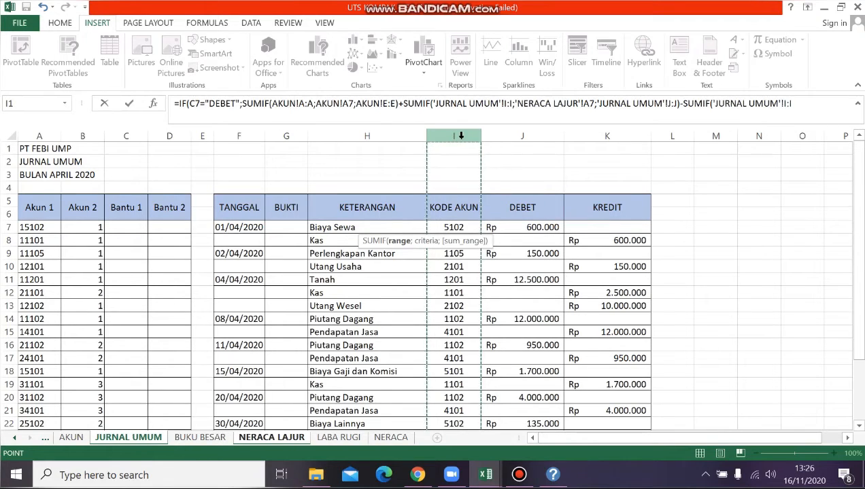
{"action": "type", "text": ";"}
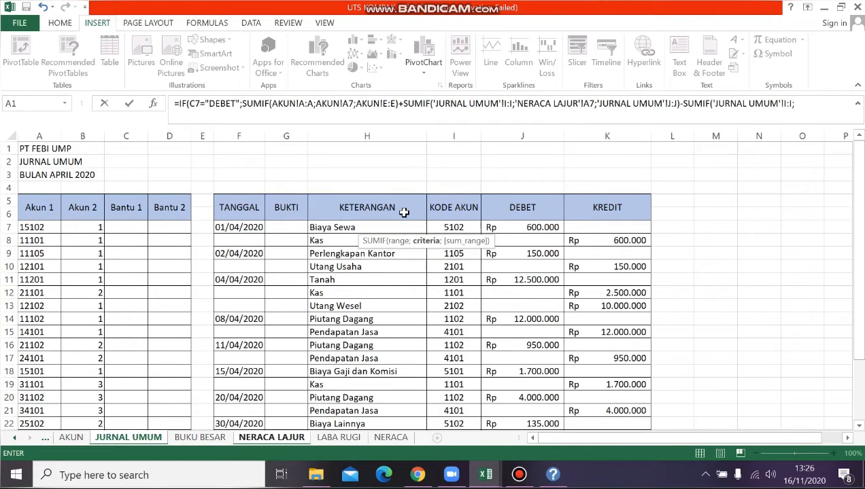
{"action": "left_click", "coordinate": [294, 438]}
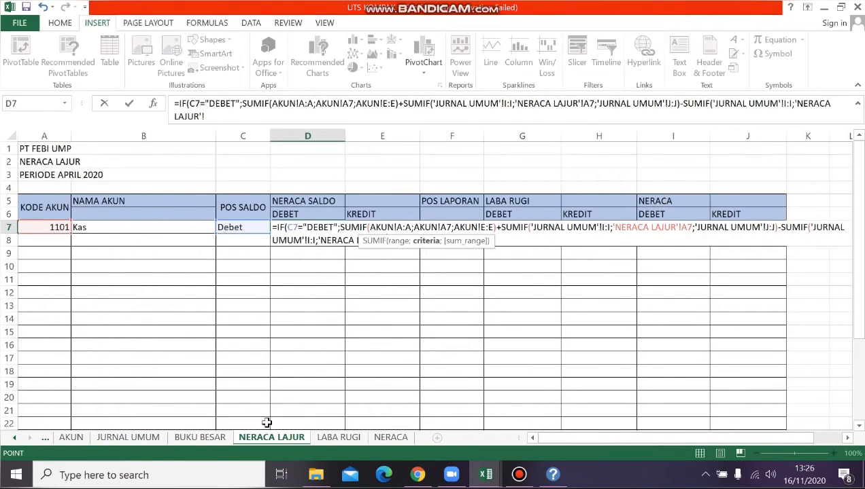
{"action": "left_click", "coordinate": [62, 229]}
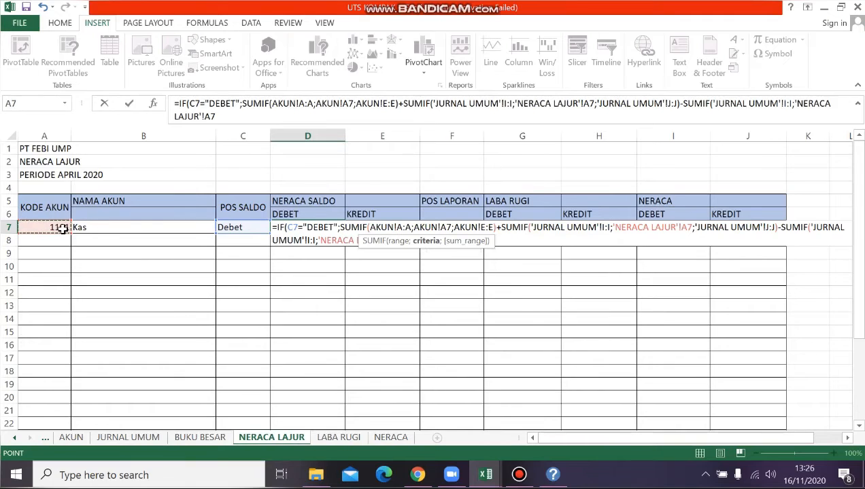
{"action": "type", "text": ";"}
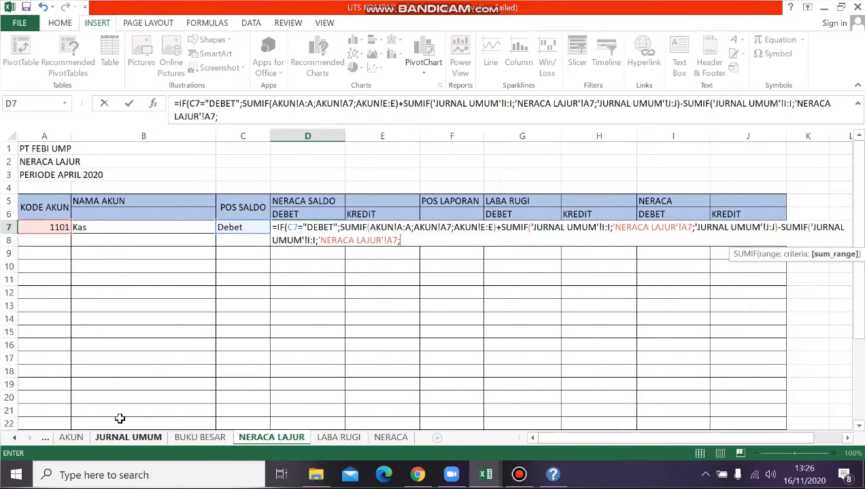
{"action": "left_click", "coordinate": [135, 439]}
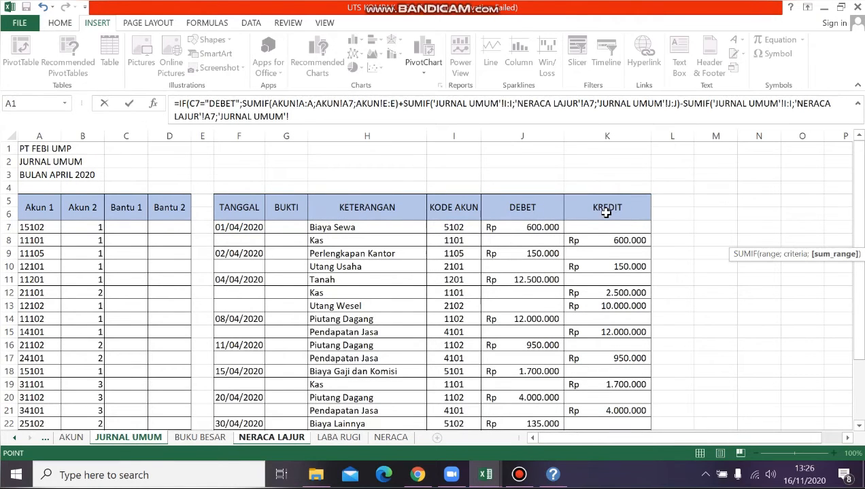
{"action": "left_click", "coordinate": [605, 136]}
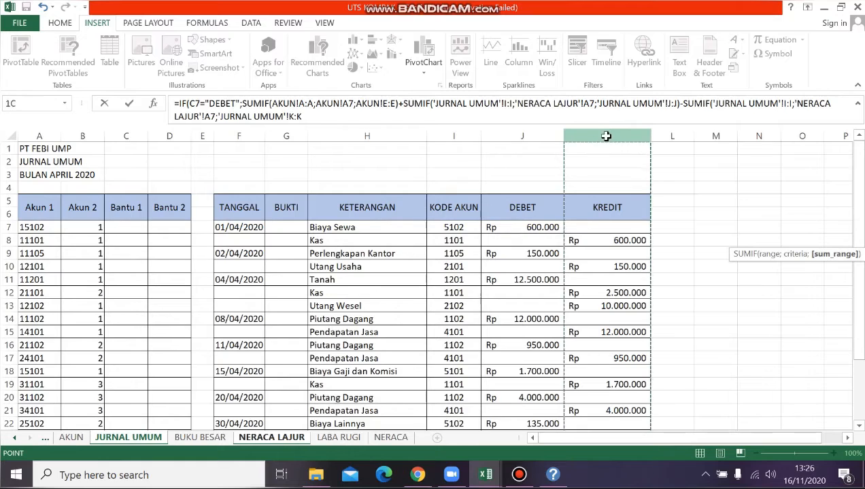
{"action": "type", "text": ")"}
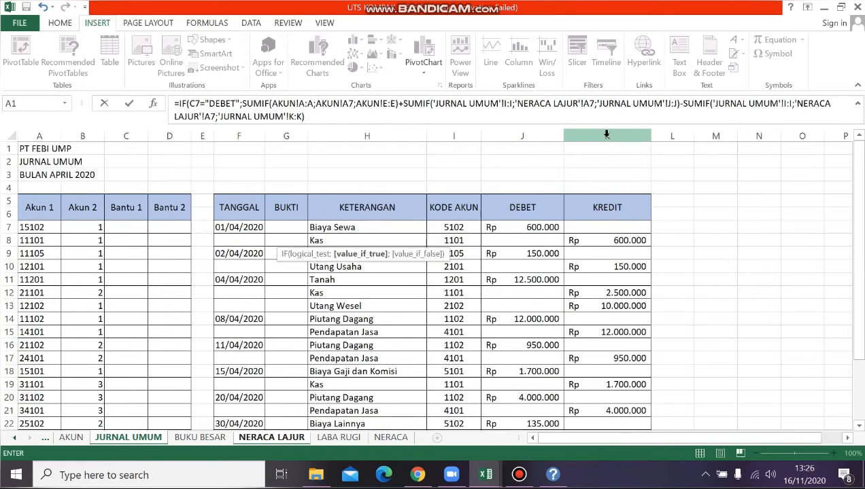
Complete the D7 formula with 0 as the IF's false value and enter it
{"action": "type", "text": ";"}
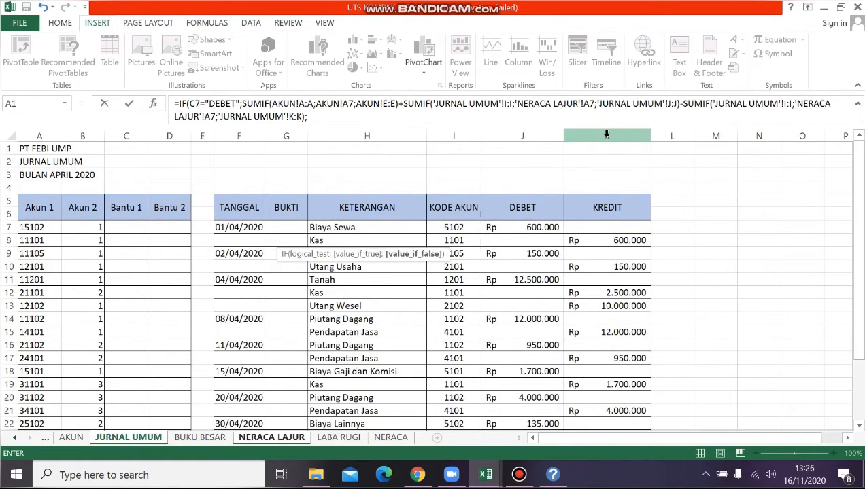
{"action": "type", "text": "0)"}
{"action": "key", "text": "Return"}
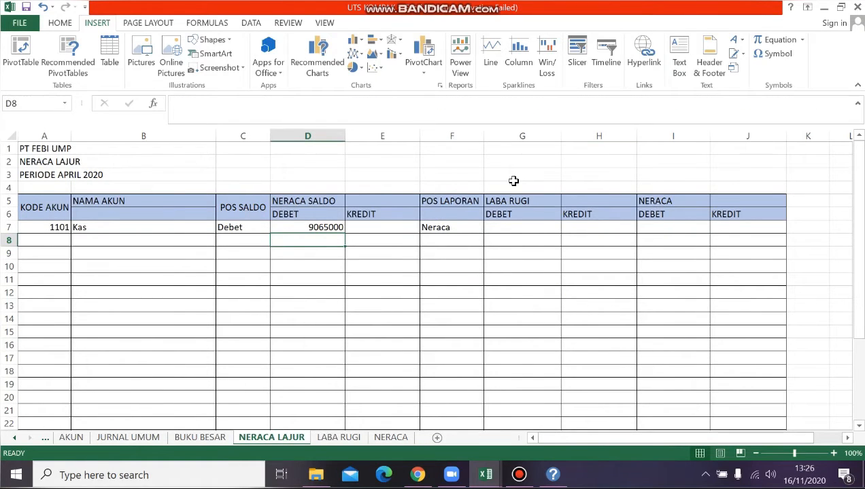
Format the NERACA SALDO DEBET amount in D7 with the Accounting number format
{"action": "left_click", "coordinate": [343, 227]}
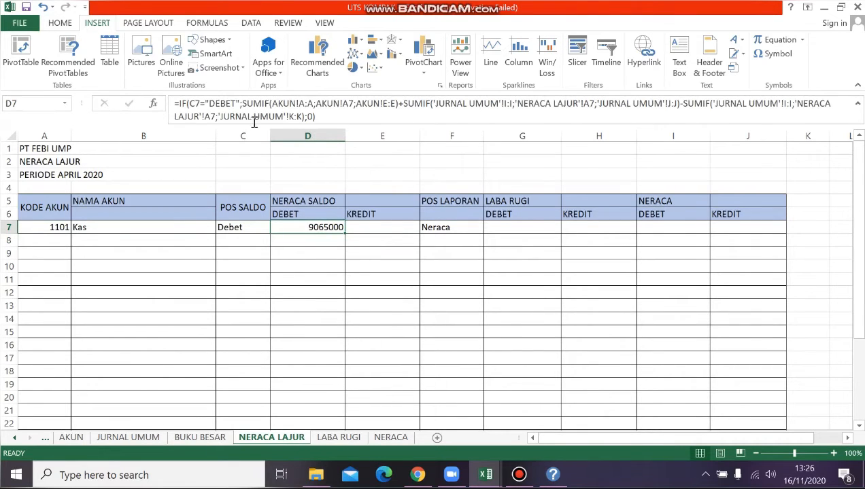
{"action": "left_click", "coordinate": [67, 24]}
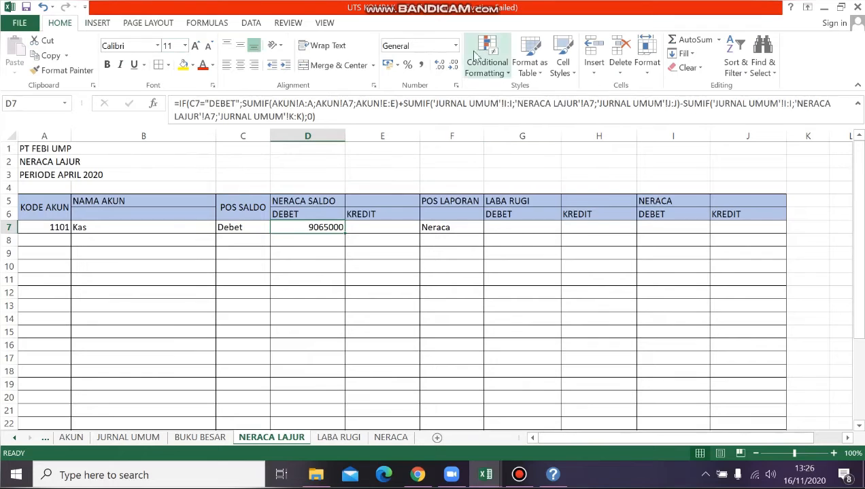
{"action": "left_click", "coordinate": [451, 47]}
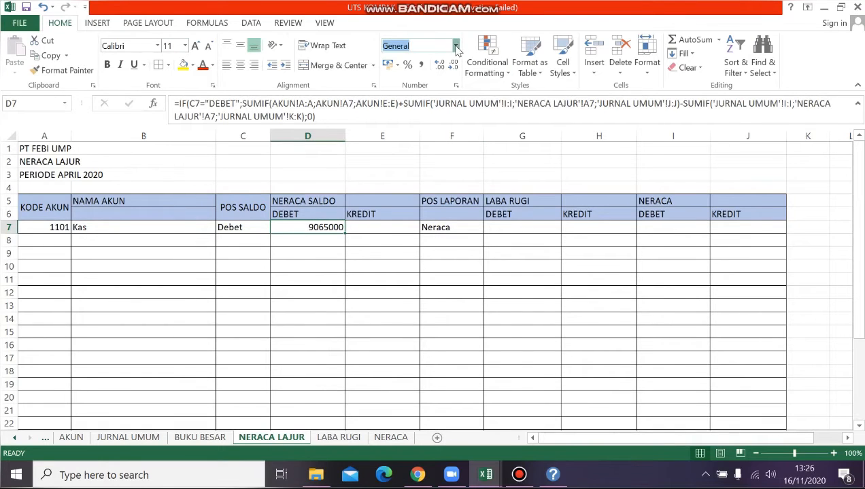
{"action": "left_click", "coordinate": [455, 46]}
{"action": "left_click", "coordinate": [421, 151]}
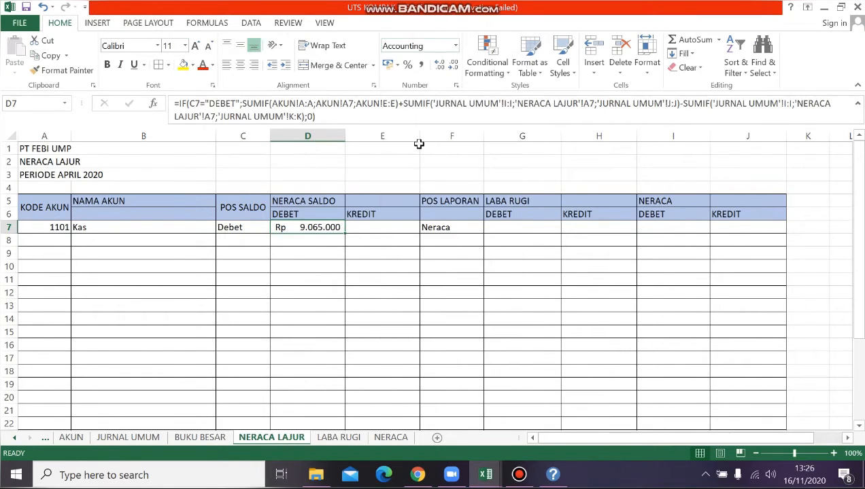
Begin the NERACA SALDO KREDIT formula in E7 with an IF testing whether C7 equals "KREDIT" and a SUMIF as its true value
{"action": "left_click", "coordinate": [370, 229]}
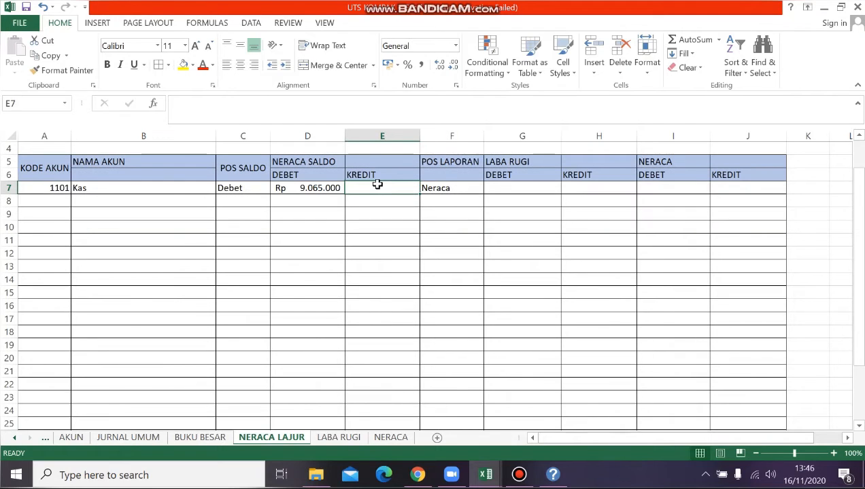
{"action": "type", "text": "="}
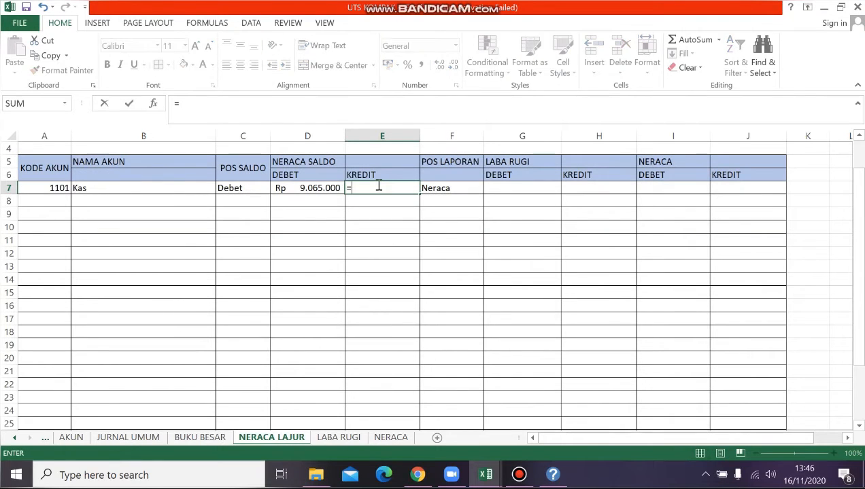
{"action": "type", "text": "IF("}
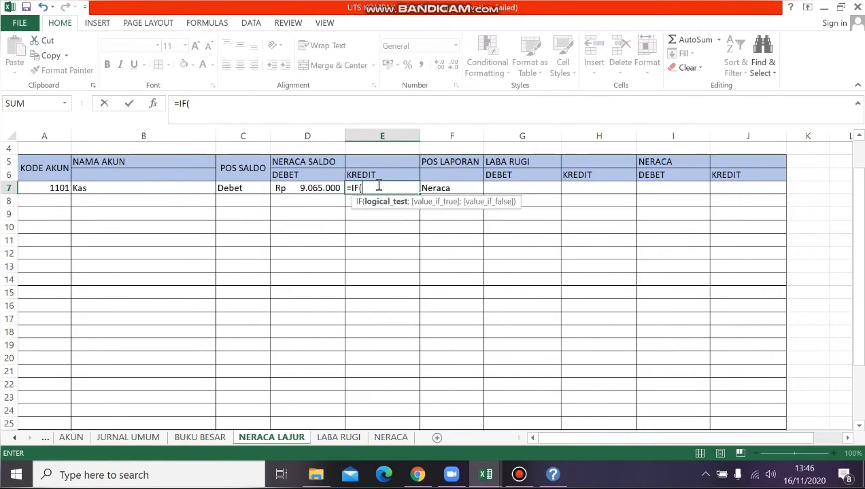
{"action": "left_click", "coordinate": [263, 190]}
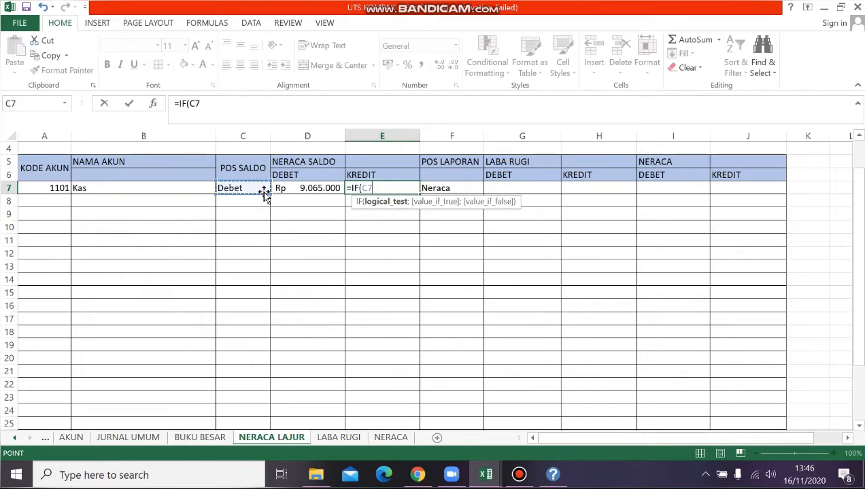
{"action": "type", "text": "="}
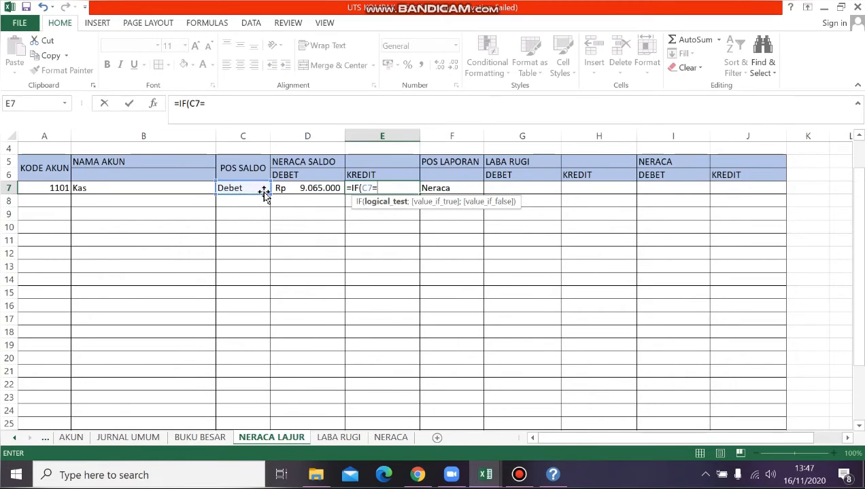
{"action": "type", "text": "\"KREDI"}
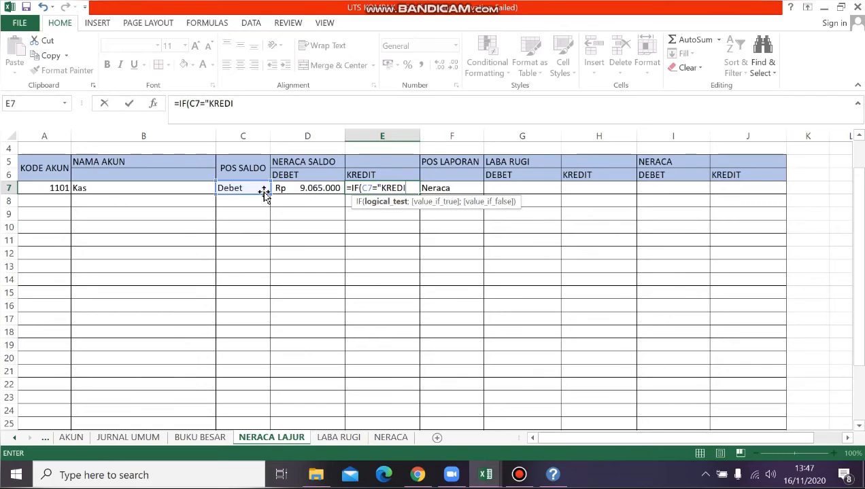
{"action": "type", "text": "T\";SUMIF"}
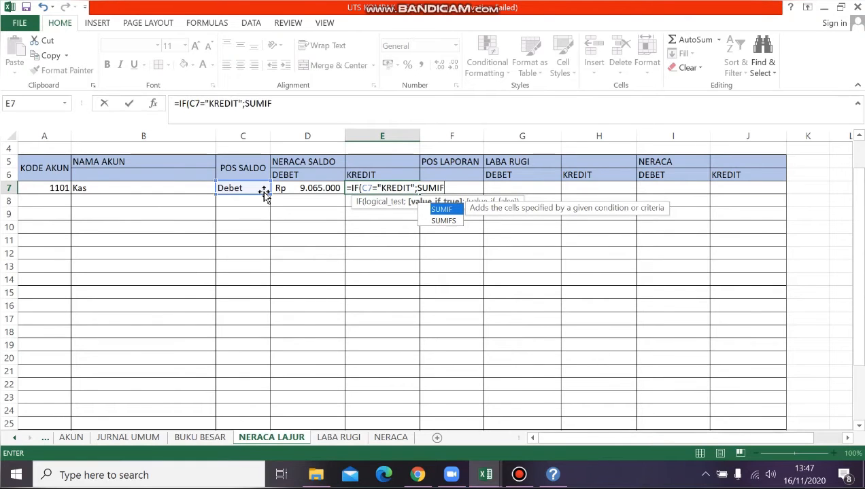
Fill in the E7 formula's opening credit balance as SUMIF(AKUN!A:A;'NERACA LAJUR'!A7;AKUN!F:F)
{"action": "type", "text": "("}
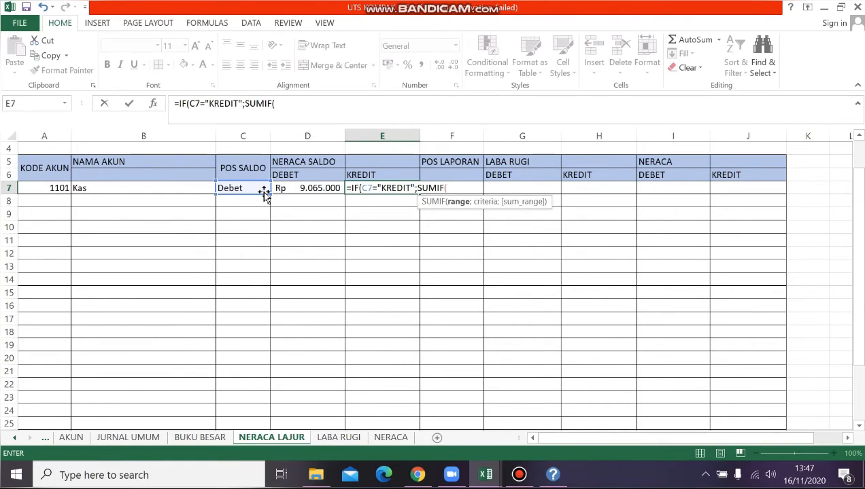
{"action": "left_click", "coordinate": [71, 437]}
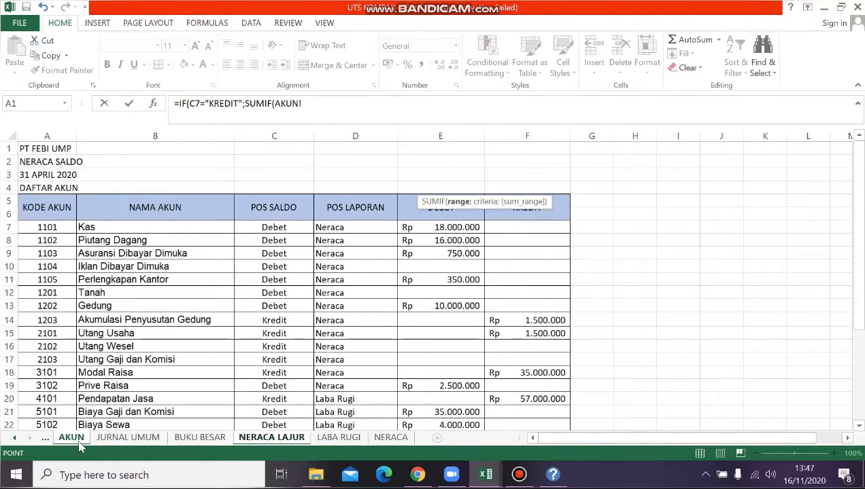
{"action": "left_click", "coordinate": [58, 135]}
{"action": "type", "text": ";"}
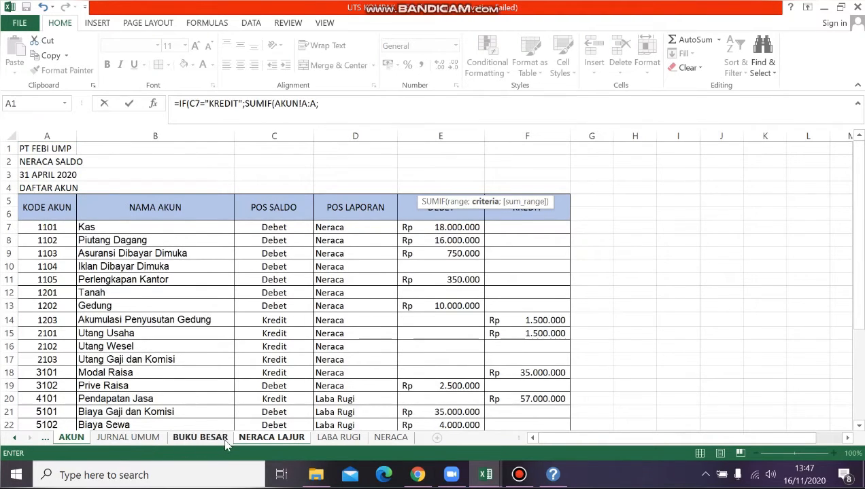
{"action": "left_click", "coordinate": [253, 438]}
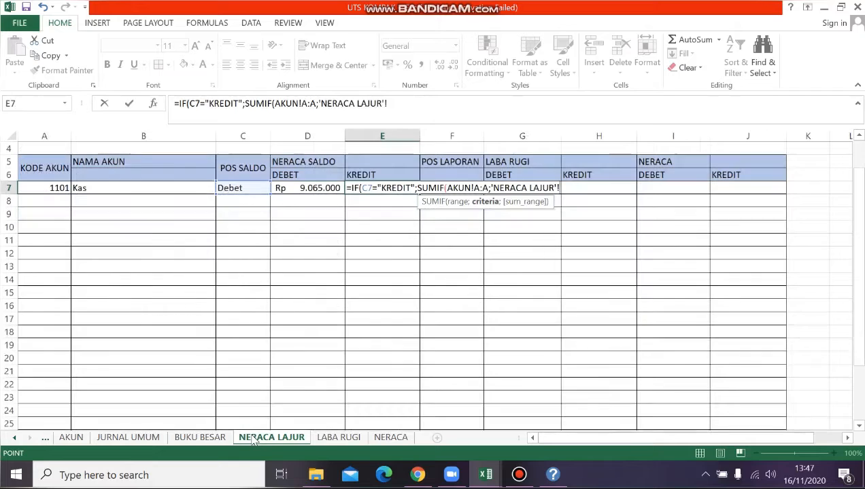
{"action": "left_click", "coordinate": [61, 188]}
{"action": "type", "text": ";"}
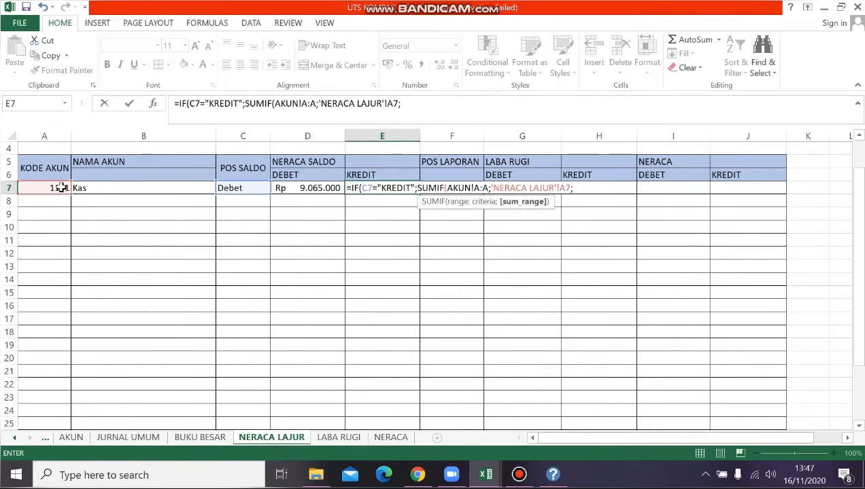
{"action": "left_click", "coordinate": [78, 438]}
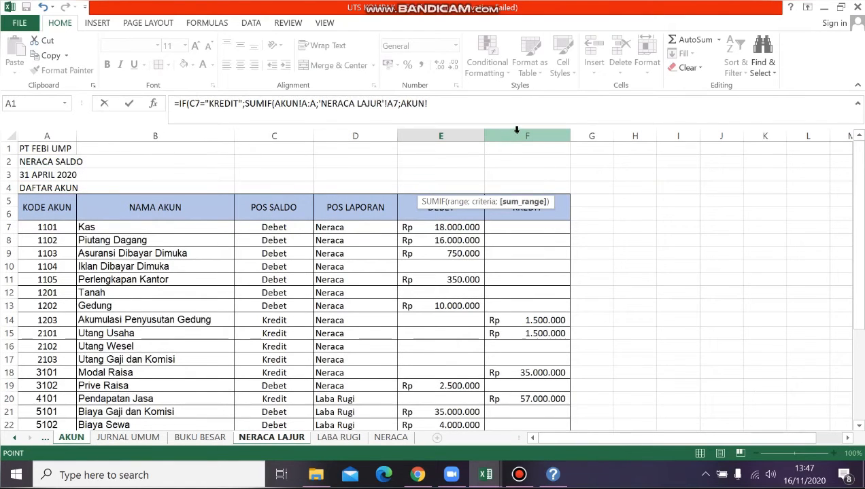
{"action": "left_click", "coordinate": [517, 129]}
{"action": "type", "text": ")"}
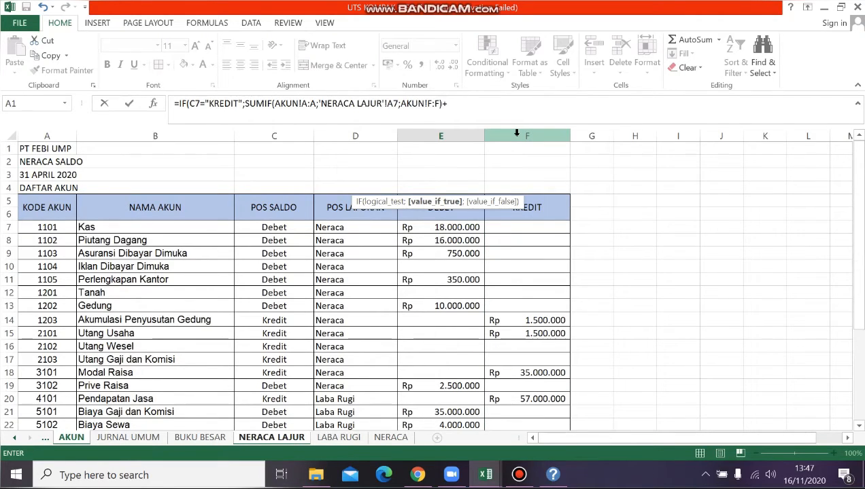
Add a second SUMIF to the E7 formula, with 'JURNAL UMUM'!I:I as its range and 'NERACA LAJUR'!A7 as its criteria
{"action": "type", "text": "+SUMIF"}
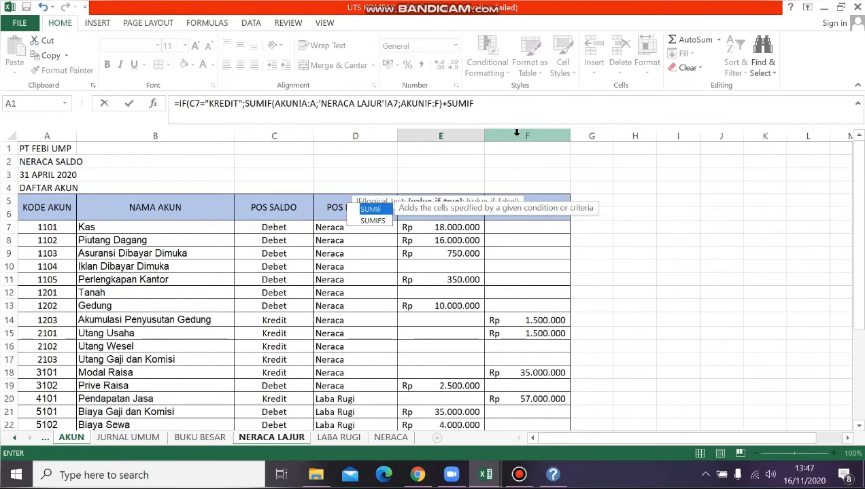
{"action": "type", "text": "("}
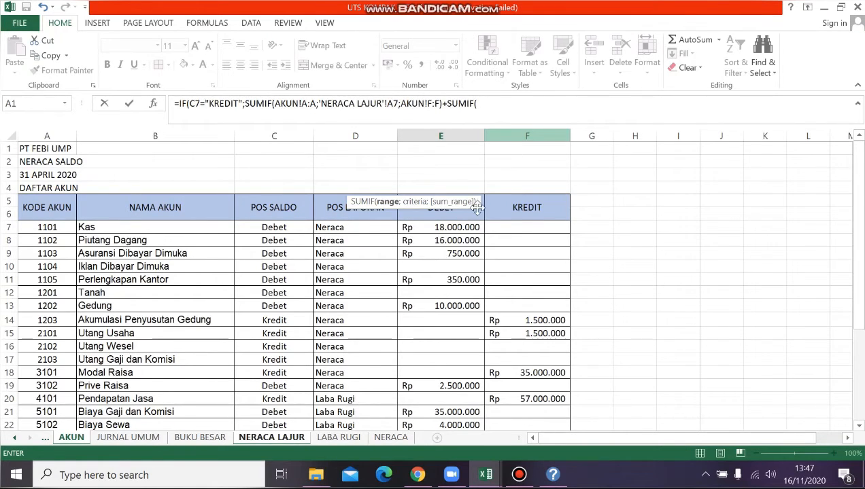
{"action": "left_click", "coordinate": [149, 438]}
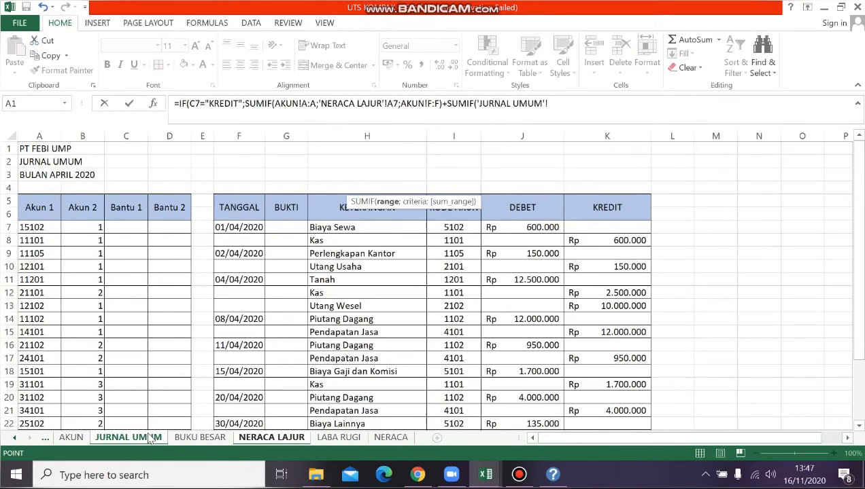
{"action": "left_click", "coordinate": [456, 136]}
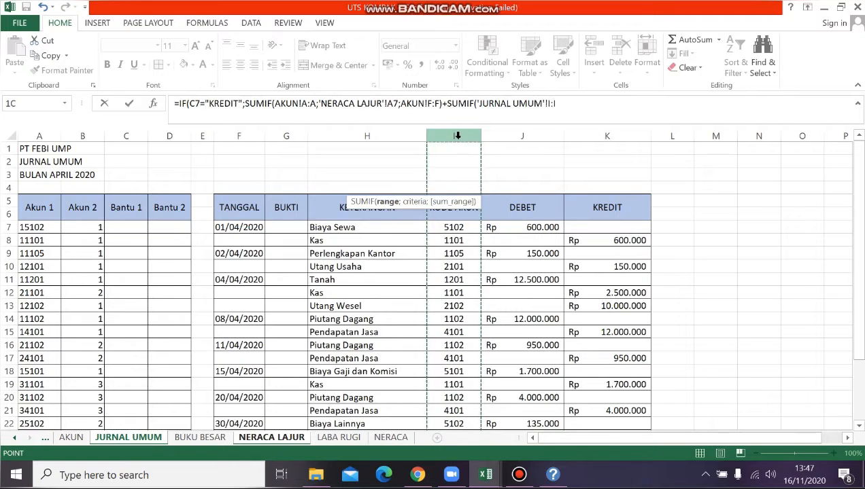
{"action": "type", "text": ";"}
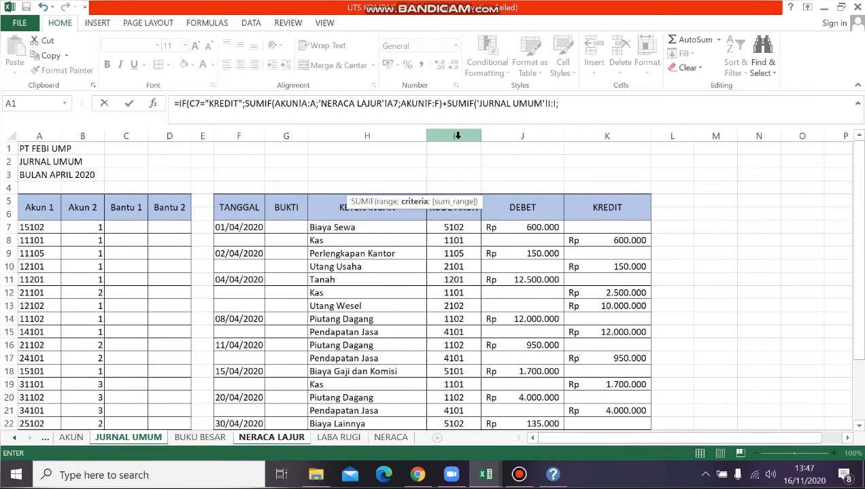
{"action": "left_click", "coordinate": [270, 439]}
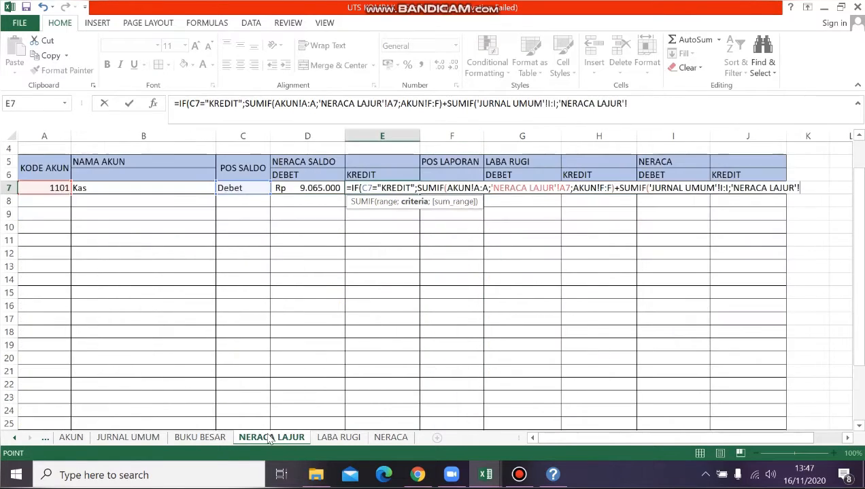
{"action": "left_click", "coordinate": [55, 188]}
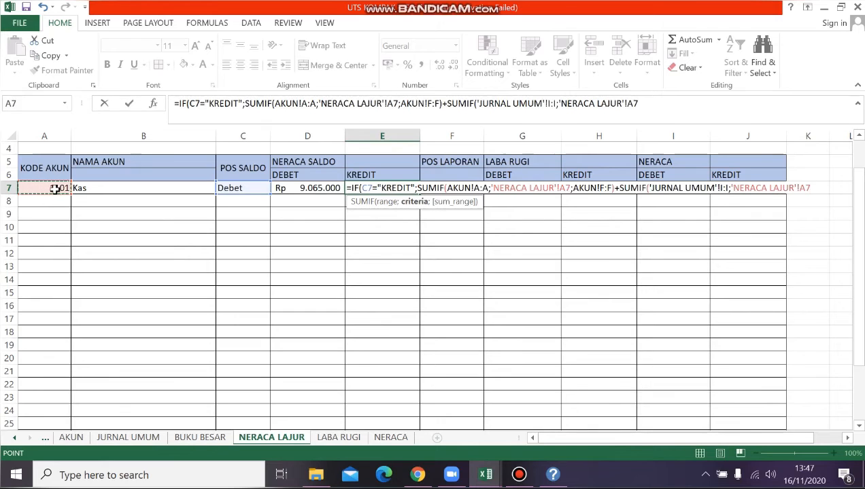
{"action": "type", "text": ";"}
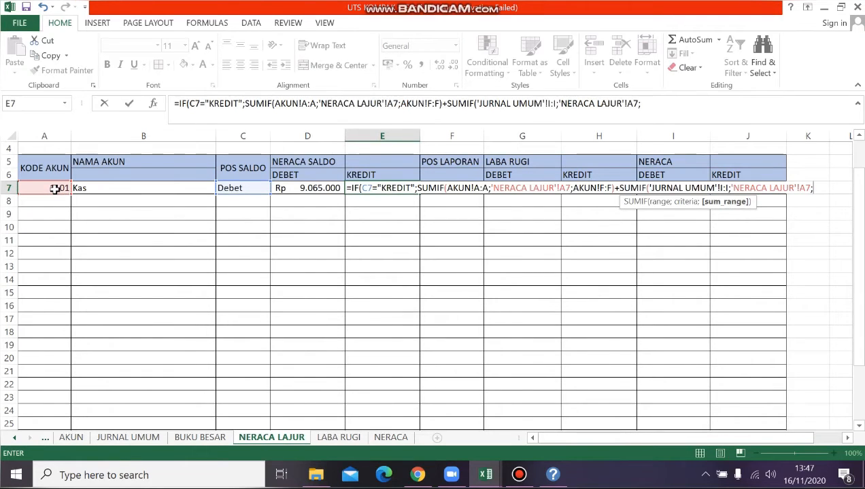
Finish the E7 formula with 'JURNAL UMUM'!K:K as the second SUMIF's sum range and 0 as the IF's false value, and enter it
{"action": "left_click", "coordinate": [131, 438]}
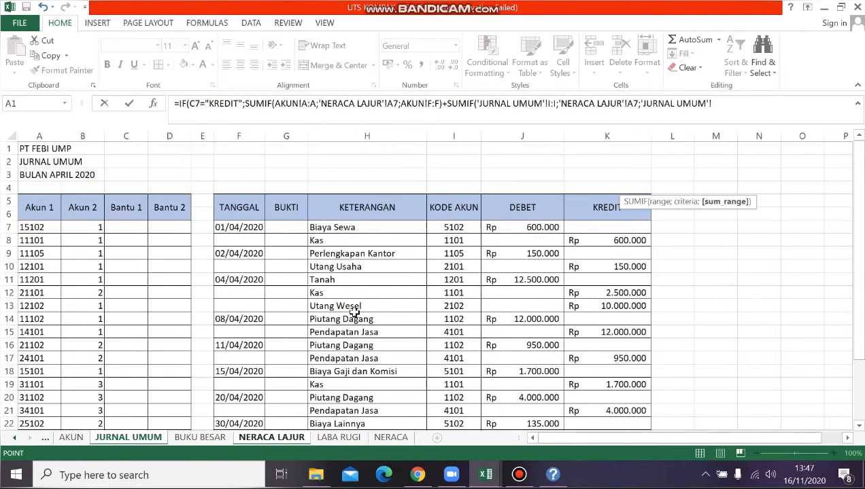
{"action": "left_click", "coordinate": [601, 136]}
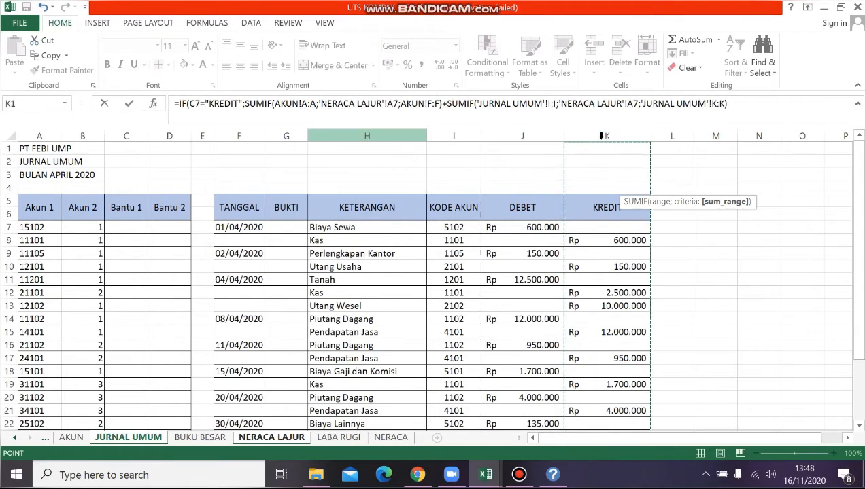
{"action": "type", "text": ");0)"}
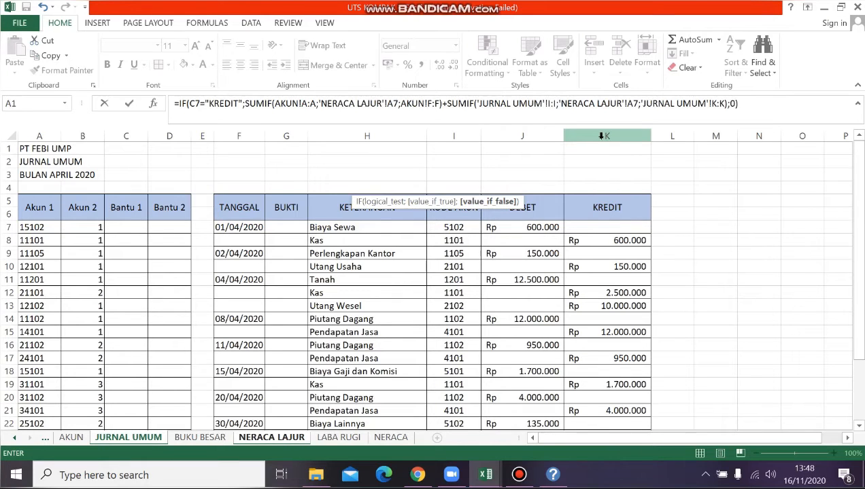
{"action": "key", "text": "Return"}
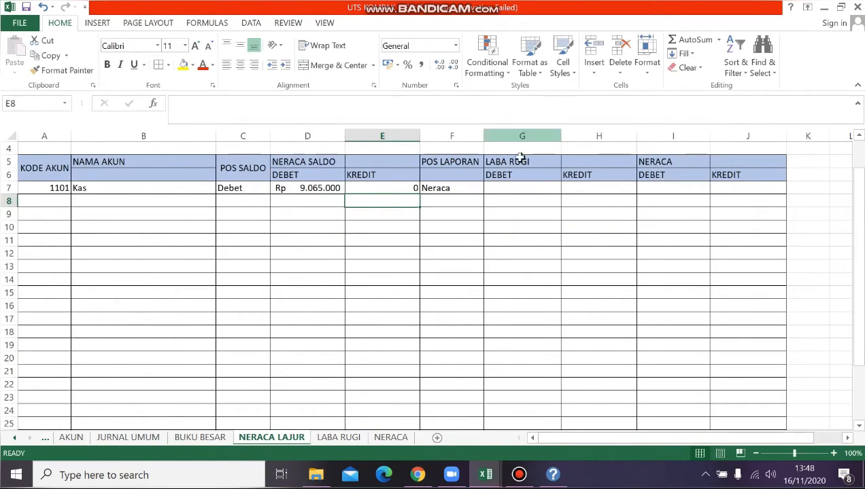
Begin the LABA RUGI DEBET formula in G7 with an IF testing whether F7 equals "LABA RUGI"
{"action": "left_click", "coordinate": [537, 188]}
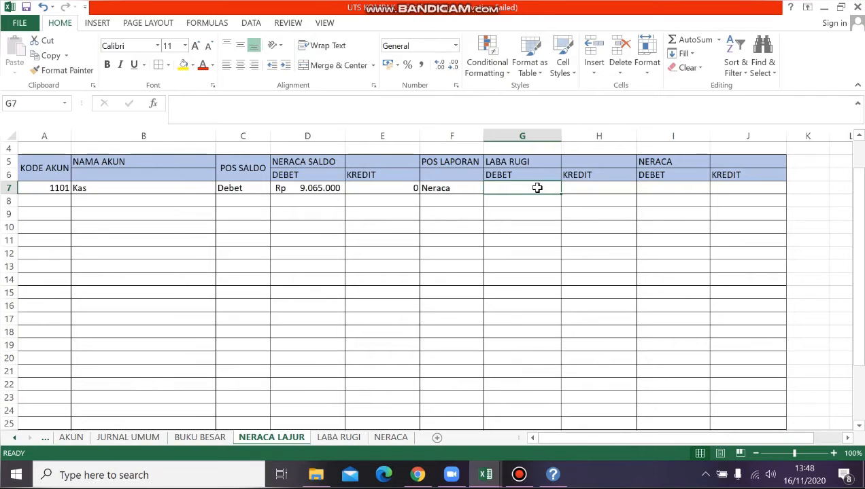
{"action": "type", "text": "=IF"}
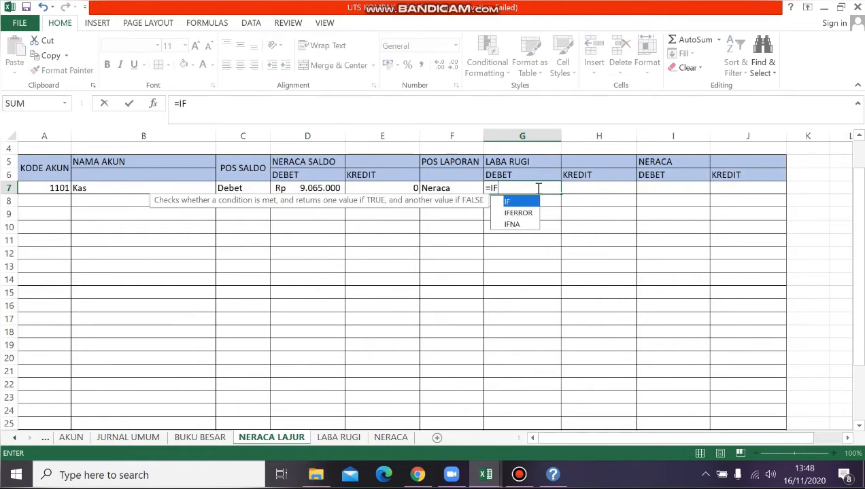
{"action": "type", "text": "("}
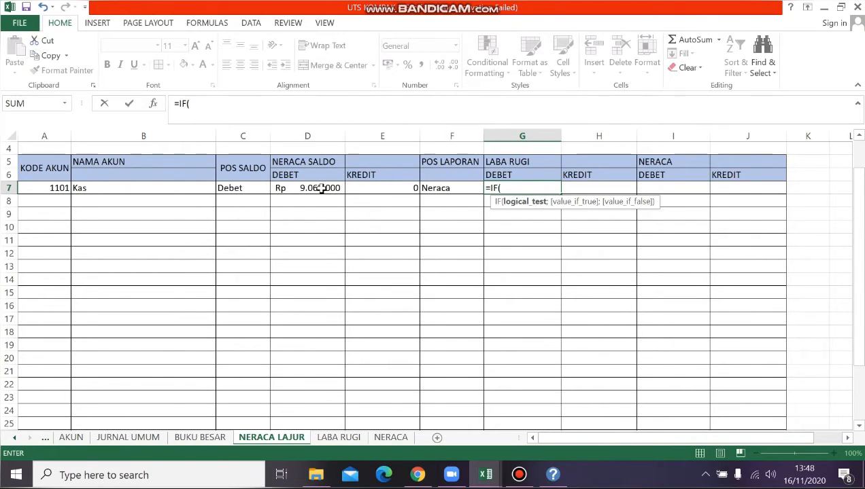
{"action": "left_click", "coordinate": [459, 187]}
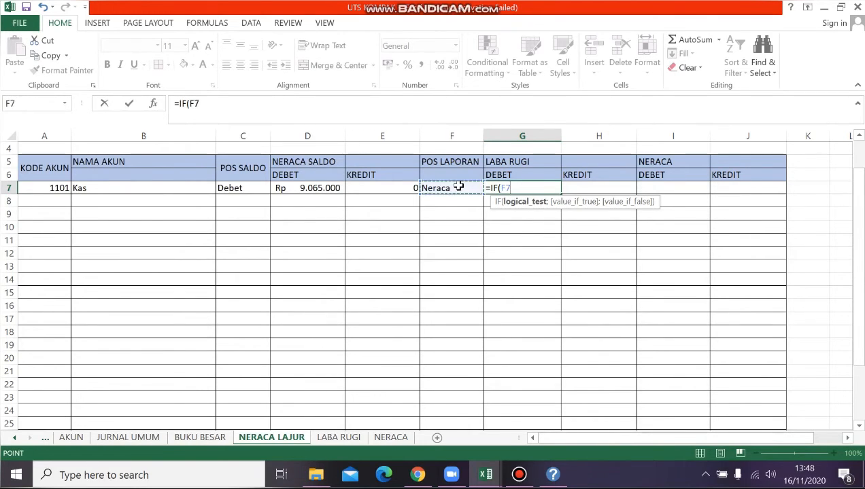
{"action": "type", "text": "="}
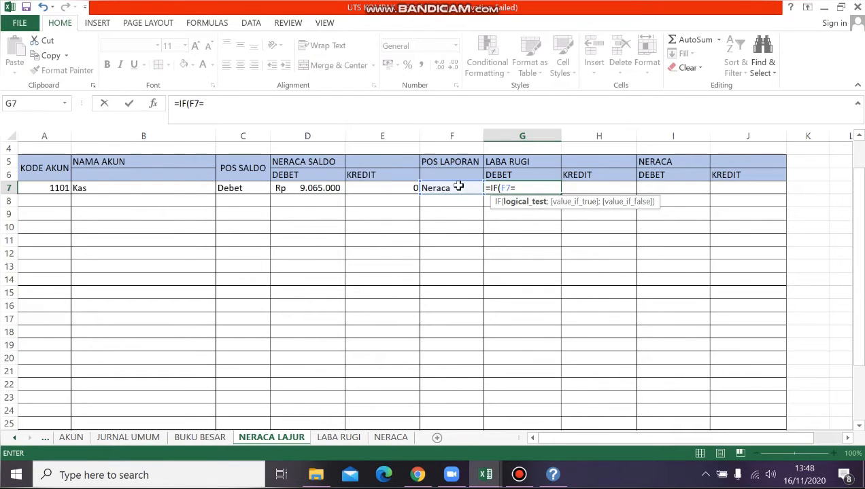
{"action": "type", "text": "\"LABA "}
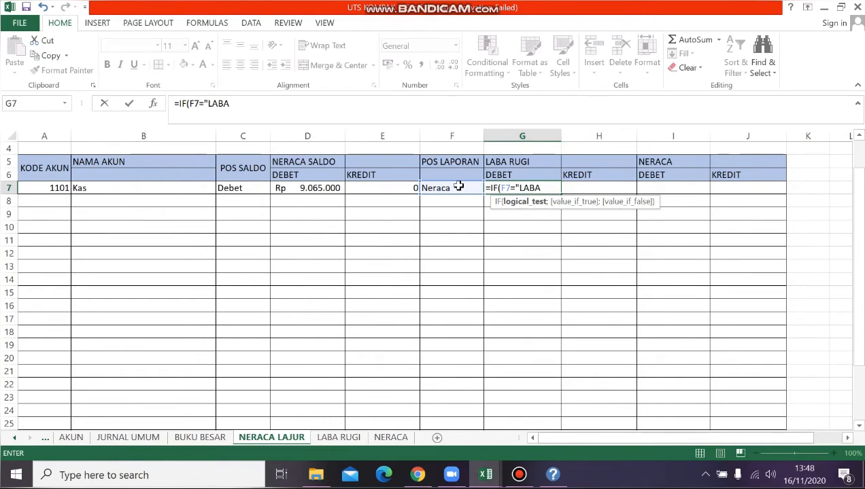
{"action": "type", "text": "R"}
{"action": "key", "text": "BackSpace"}
{"action": "type", "text": "RUGI"}
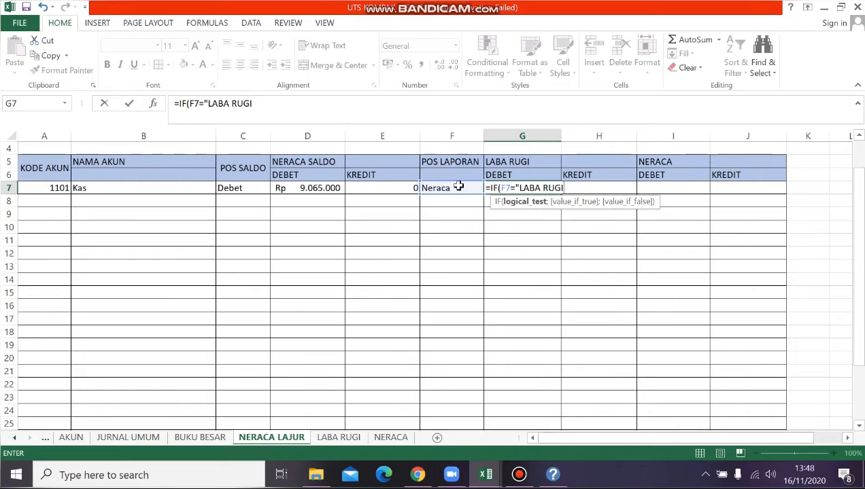
{"action": "type", "text": "\";"}
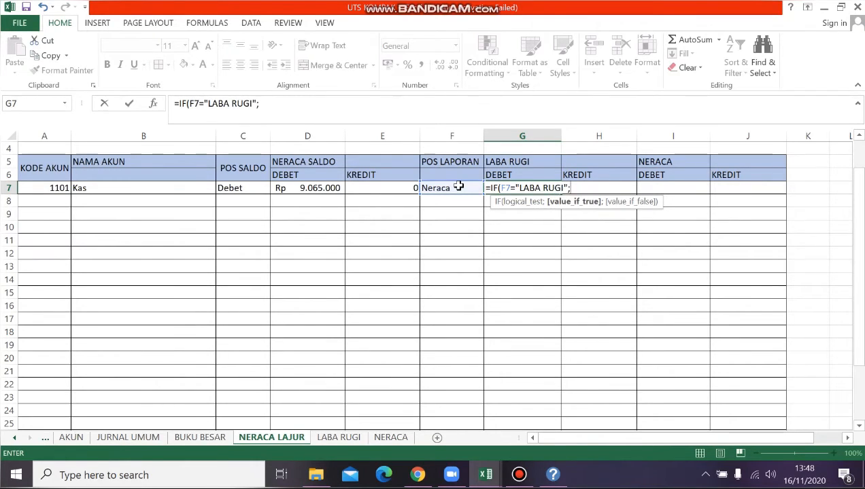
Complete the G7 formula with D7 as the true value and 0 as the false value, and enter it
{"action": "left_click", "coordinate": [320, 188]}
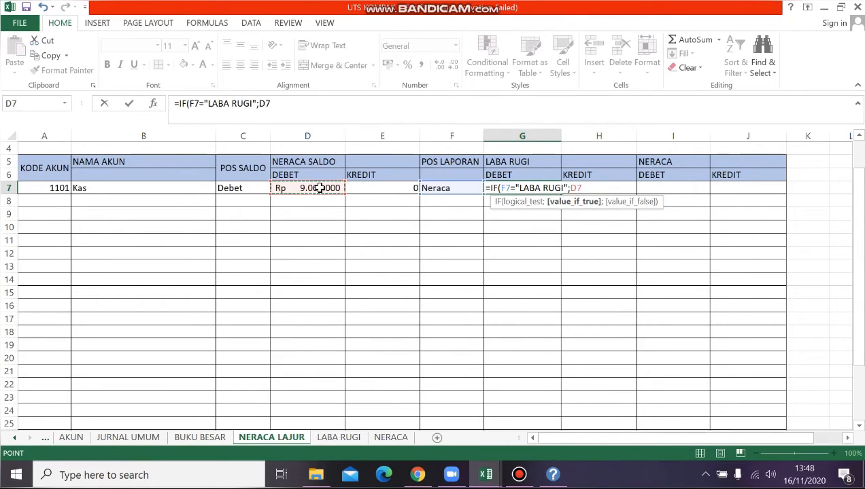
{"action": "type", "text": ";"}
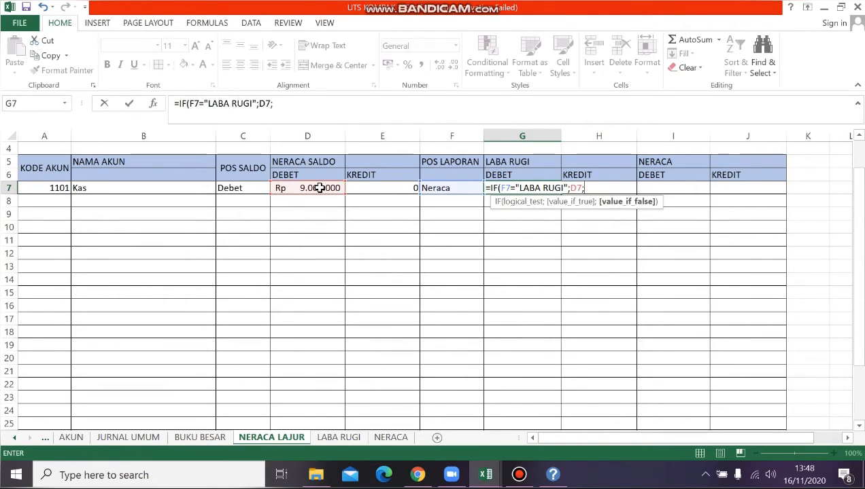
{"action": "type", "text": "0)"}
{"action": "key", "text": "Return"}
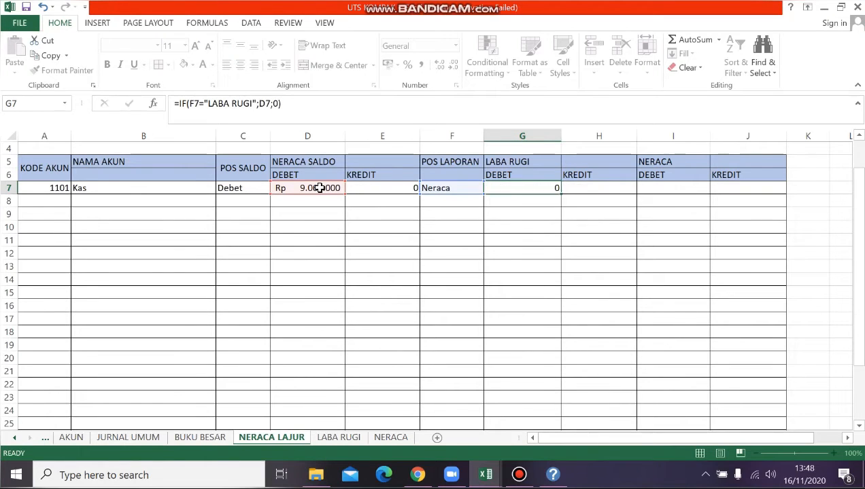
Begin the LABA RUGI KREDIT formula in H7 with an IF testing whether F7 equals "LABA RUGI"
{"action": "left_click", "coordinate": [578, 193]}
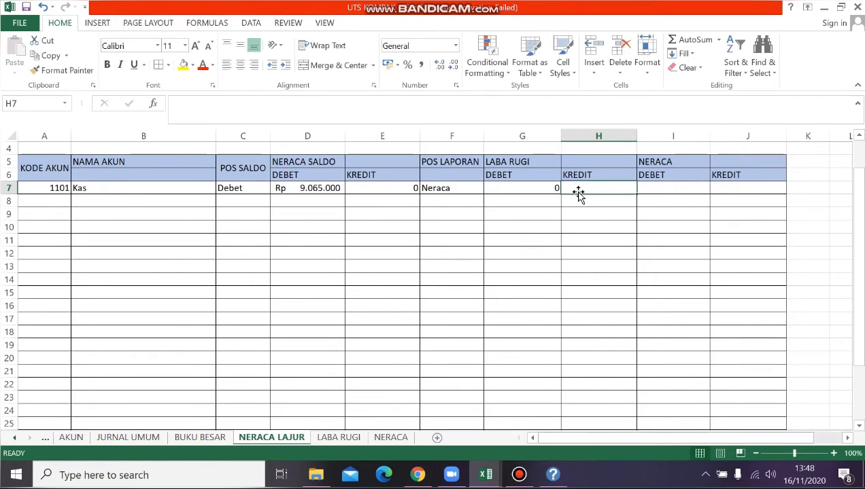
{"action": "type", "text": "=IF"}
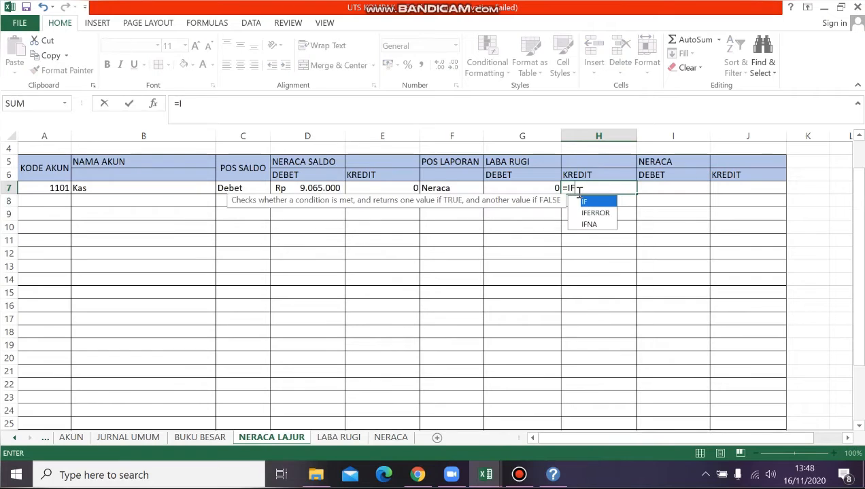
{"action": "type", "text": "("}
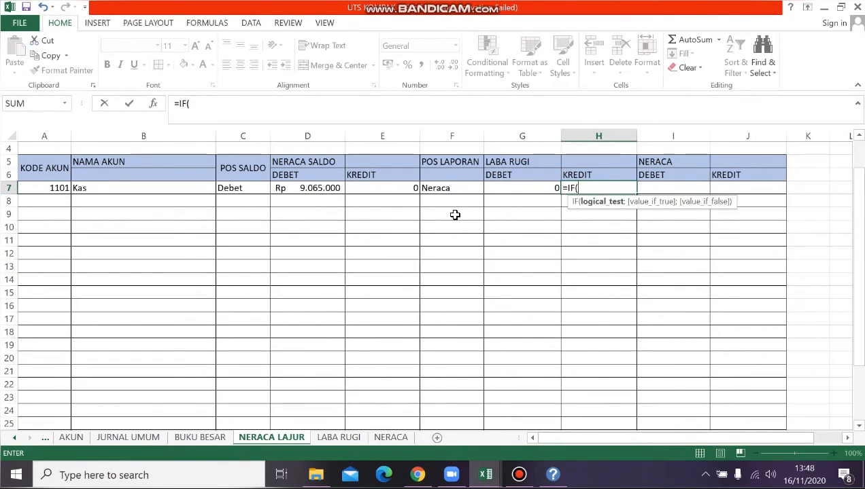
{"action": "left_click", "coordinate": [429, 192]}
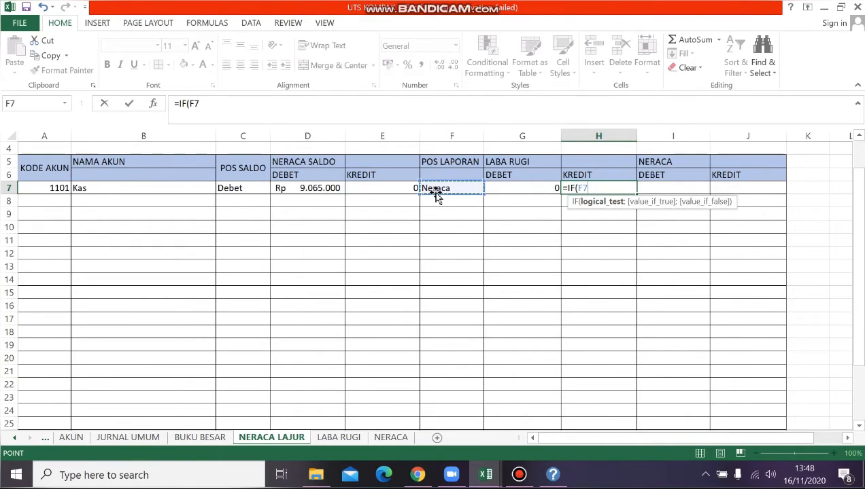
{"action": "type", "text": "="}
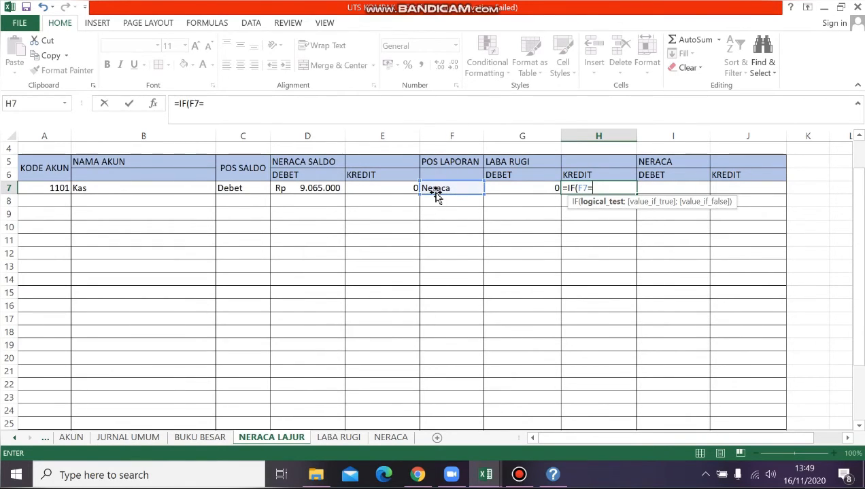
{"action": "type", "text": "\"LABA R"}
{"action": "key", "text": "BackSpace"}
{"action": "type", "text": "RUGI"}
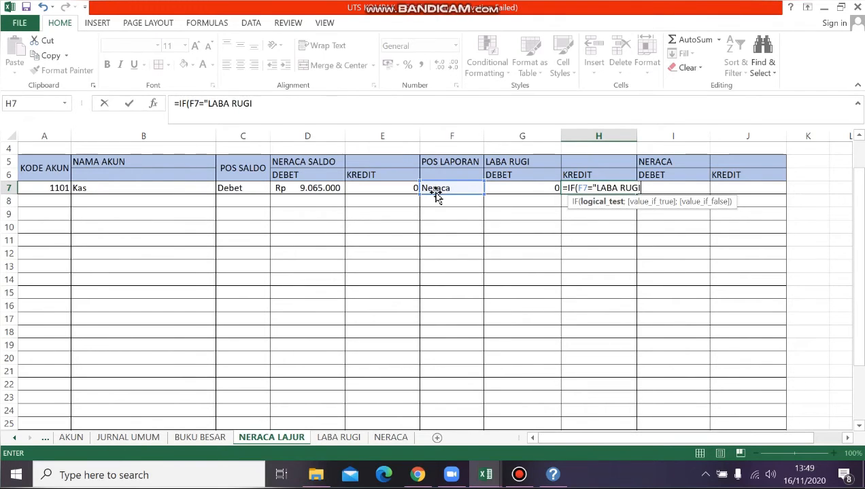
{"action": "type", "text": "\";"}
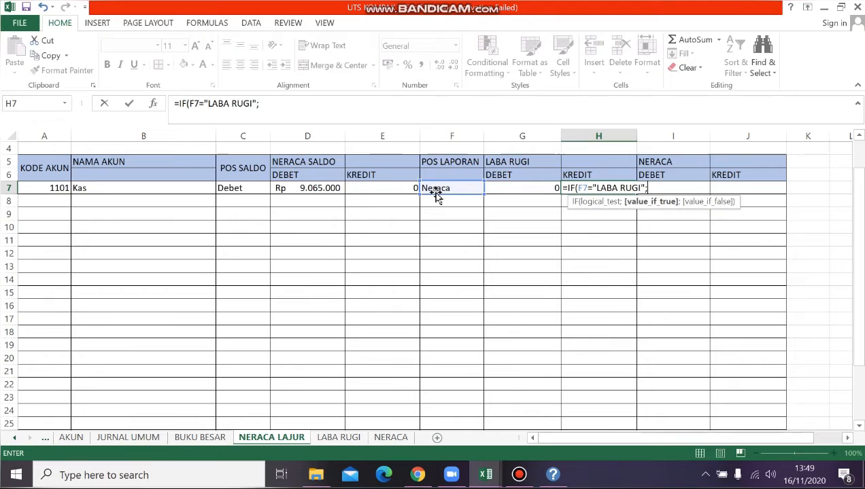
Complete the H7 formula with E7 as the true value and 0 as the false value, and enter it
{"action": "left_click", "coordinate": [385, 188]}
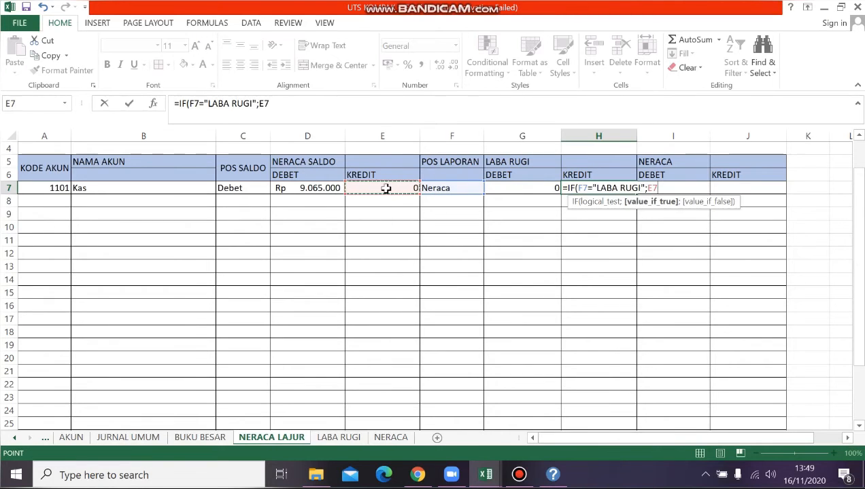
{"action": "type", "text": ";"}
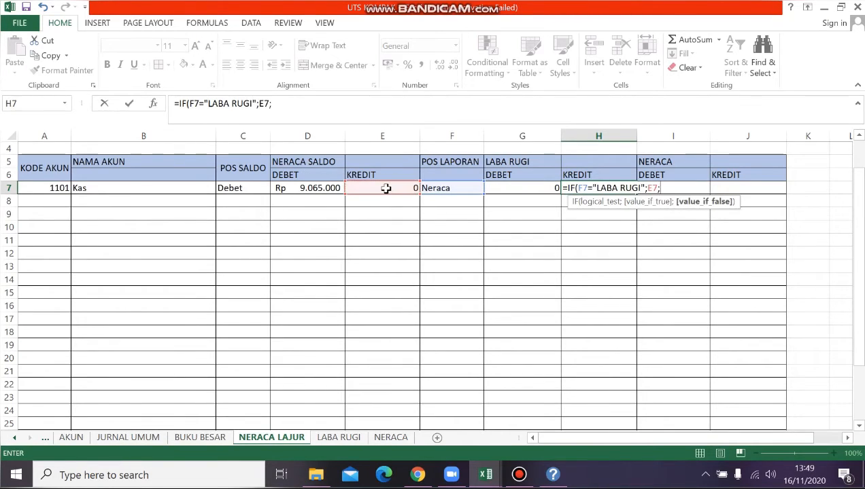
{"action": "type", "text": "0)"}
{"action": "key", "text": "Return"}
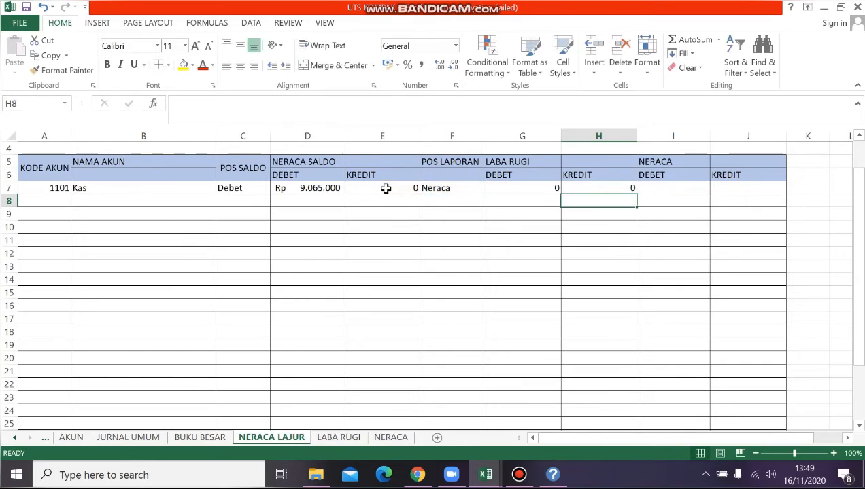
Enter the NERACA DEBET formula =IF(F7="NERACA";D7;0) in cell I7
{"action": "left_click", "coordinate": [651, 191]}
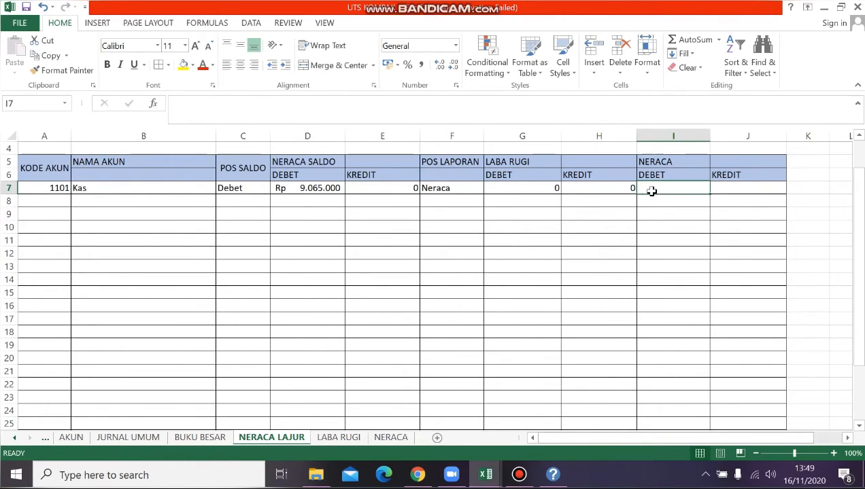
{"action": "type", "text": "=IF("}
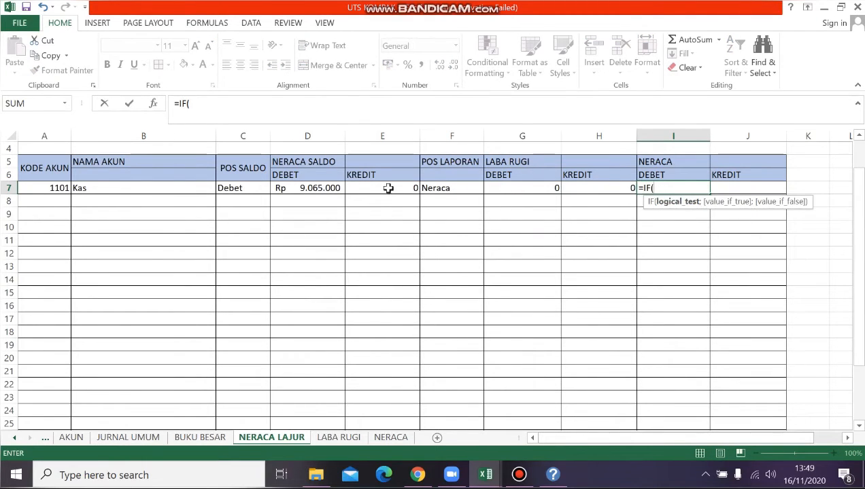
{"action": "left_click", "coordinate": [433, 189]}
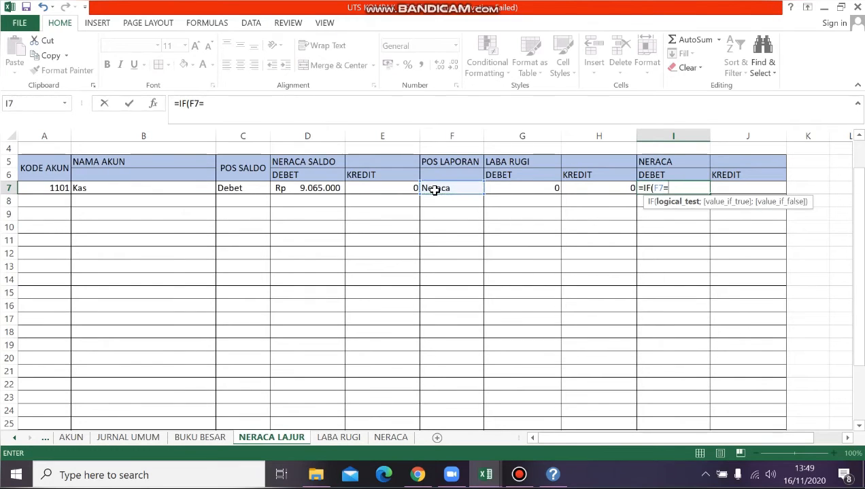
{"action": "type", "text": "=\"NERACA"}
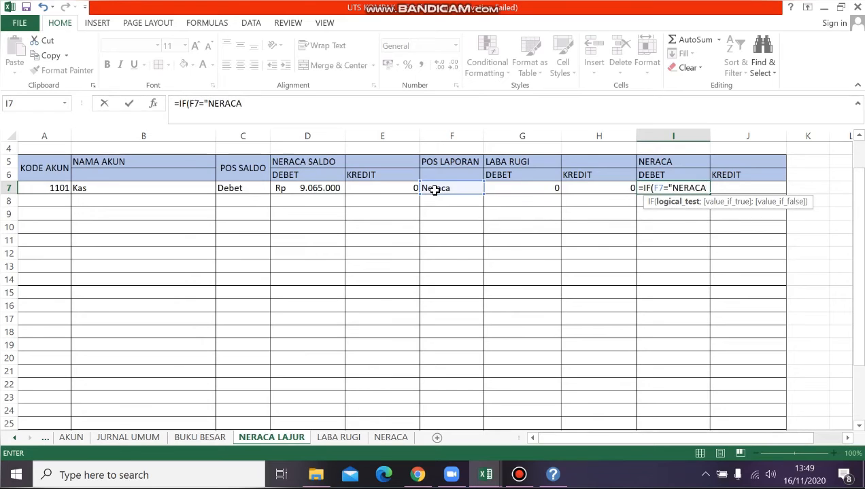
{"action": "type", "text": "\";"}
{"action": "left_click", "coordinate": [325, 191]}
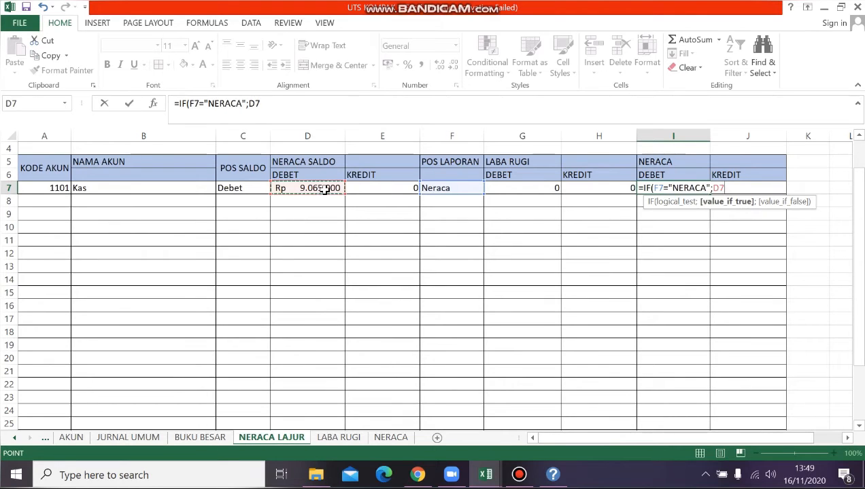
{"action": "type", "text": ";0)"}
{"action": "key", "text": "Return"}
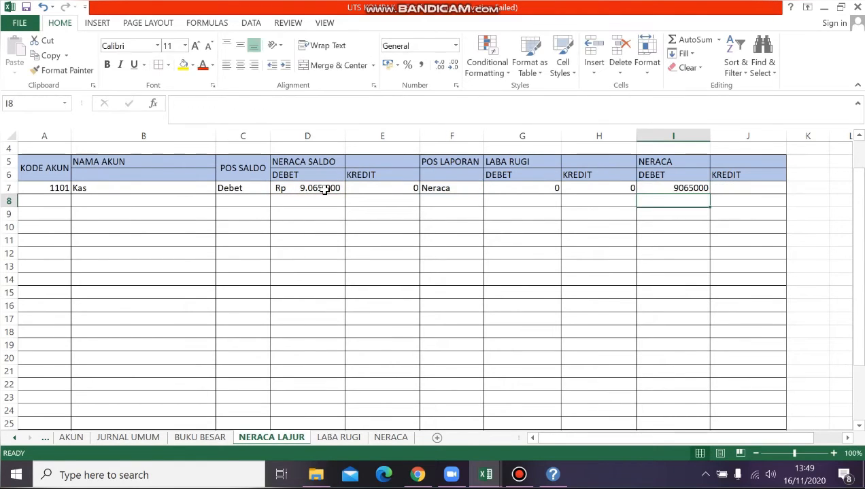
Enter the NERACA KREDIT formula =IF(F7="NERACA";E7;0) in cell J7
{"action": "left_click", "coordinate": [725, 186]}
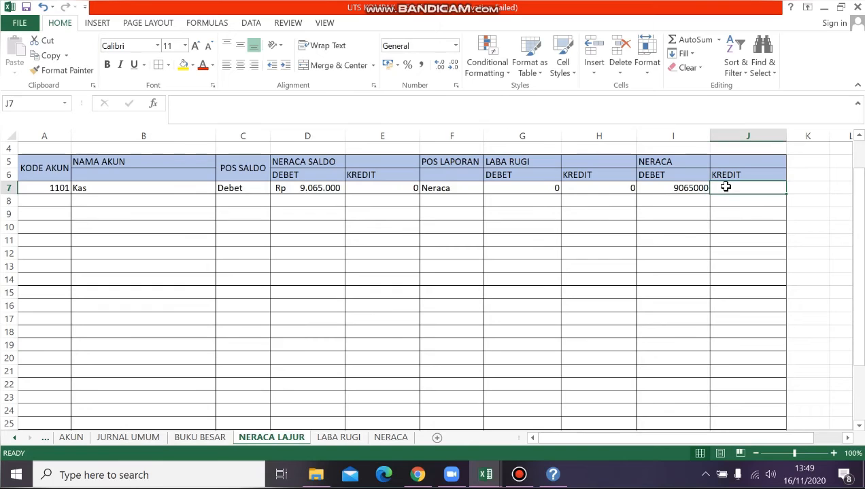
{"action": "type", "text": "="}
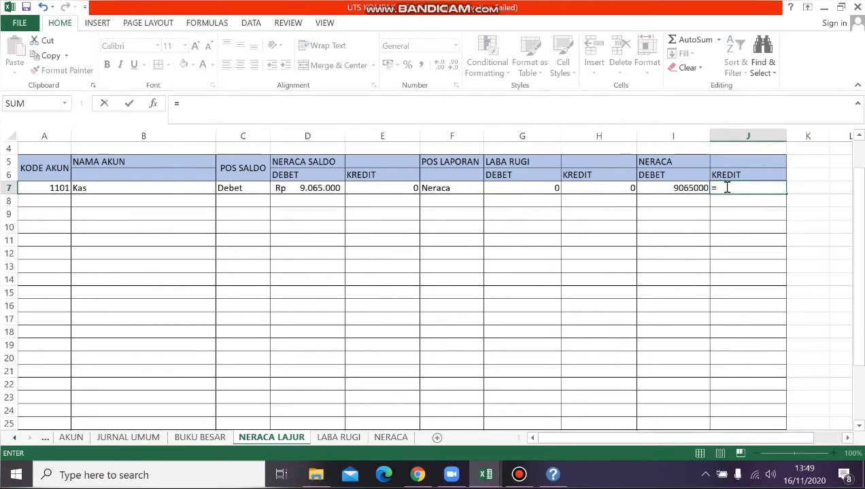
{"action": "type", "text": "IF"}
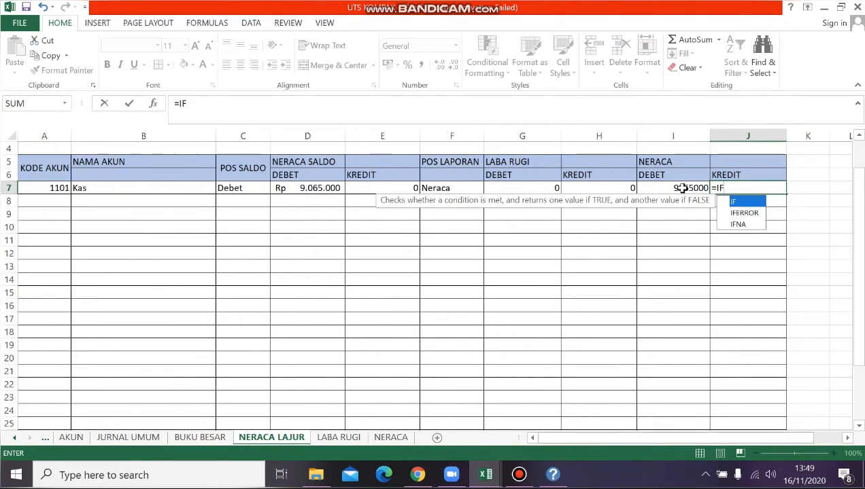
{"action": "type", "text": "("}
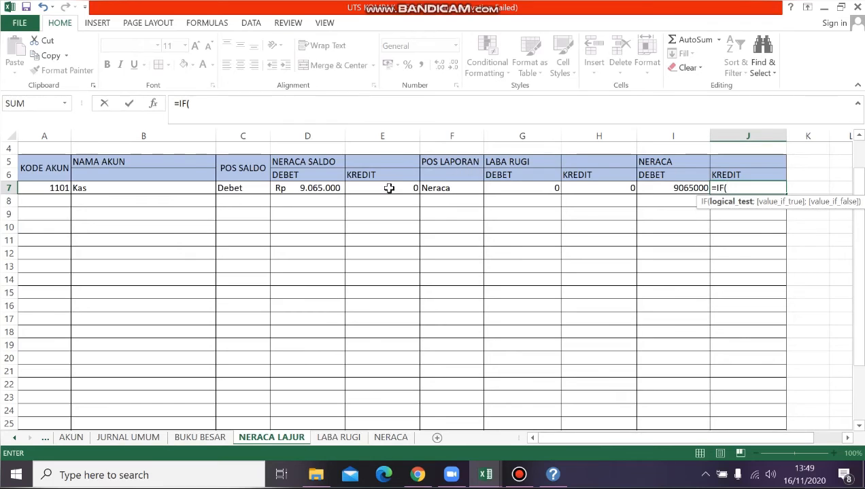
{"action": "left_click", "coordinate": [446, 188]}
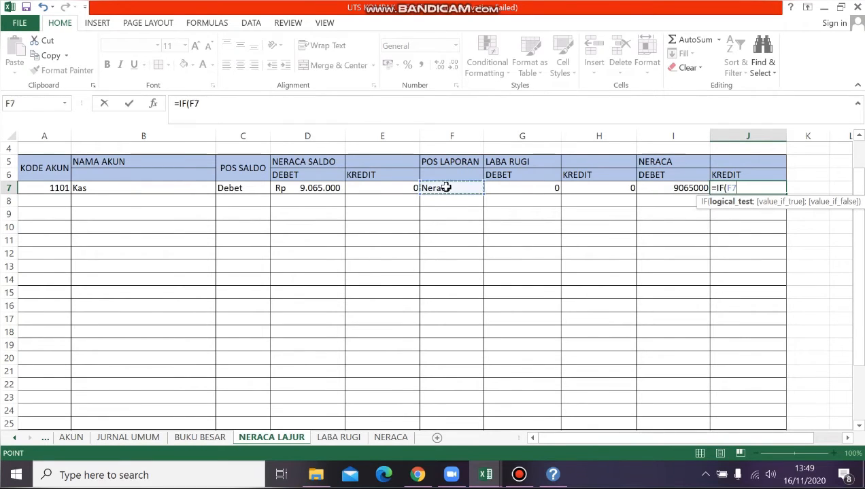
{"action": "type", "text": "='"}
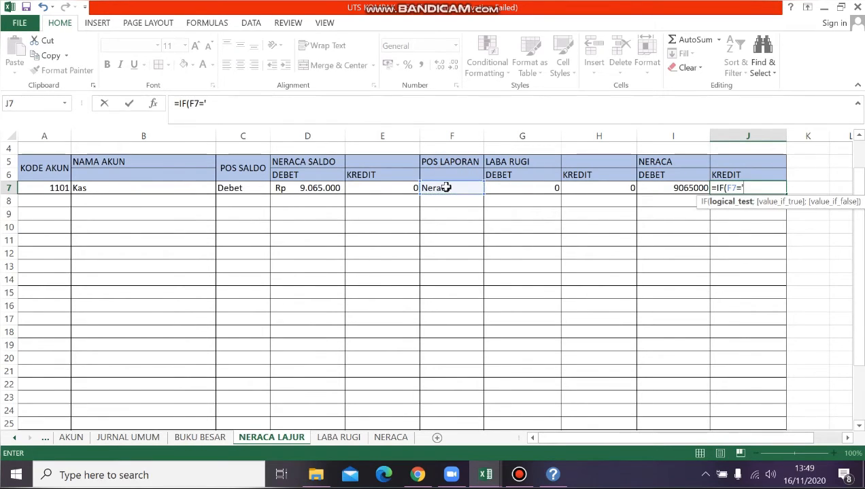
{"action": "key", "text": "BackSpace"}
{"action": "type", "text": "\"N"}
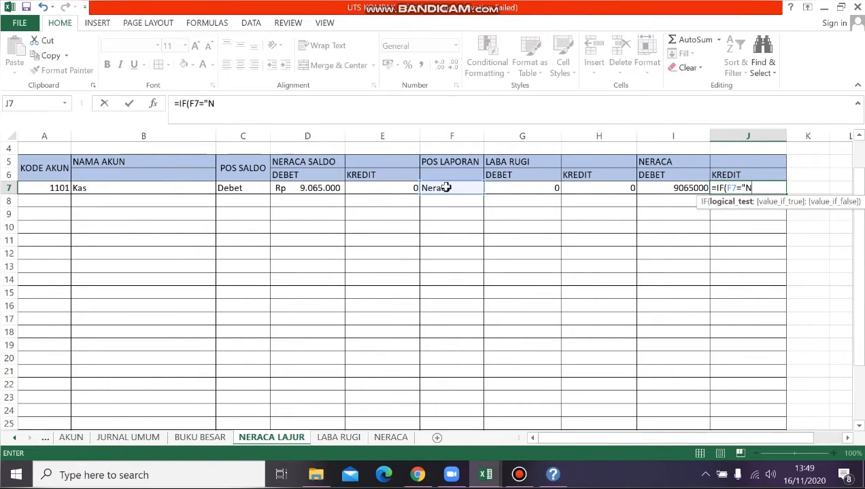
{"action": "type", "text": "ERACA\";"}
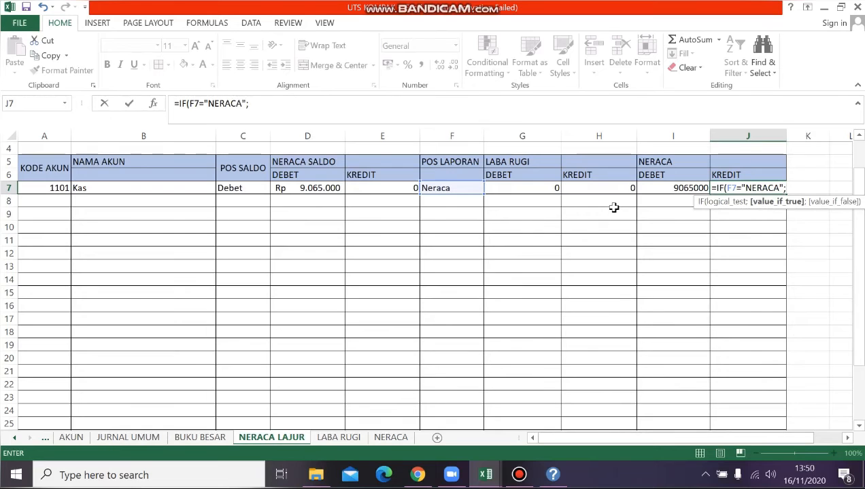
{"action": "left_click", "coordinate": [392, 189]}
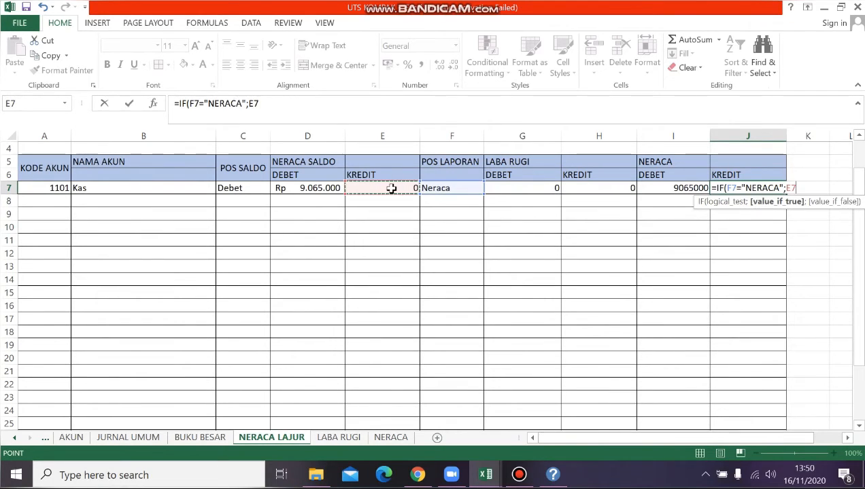
{"action": "type", "text": ";"}
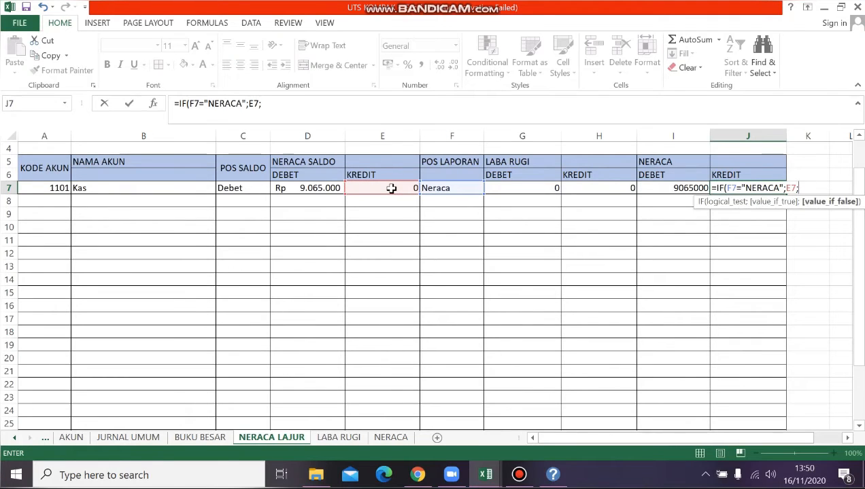
{"action": "type", "text": "0)"}
{"action": "key", "text": "Return"}
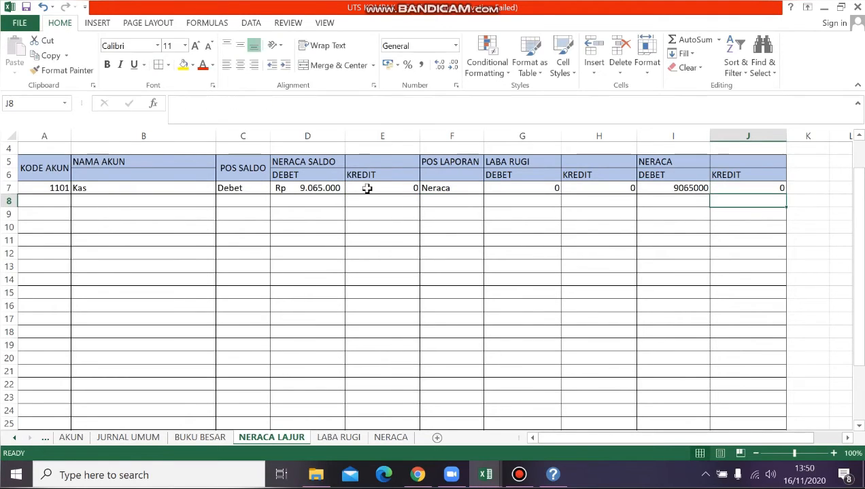
Format the NERACA DEBET amount in I7 with the Accounting number format
{"action": "left_click", "coordinate": [665, 189]}
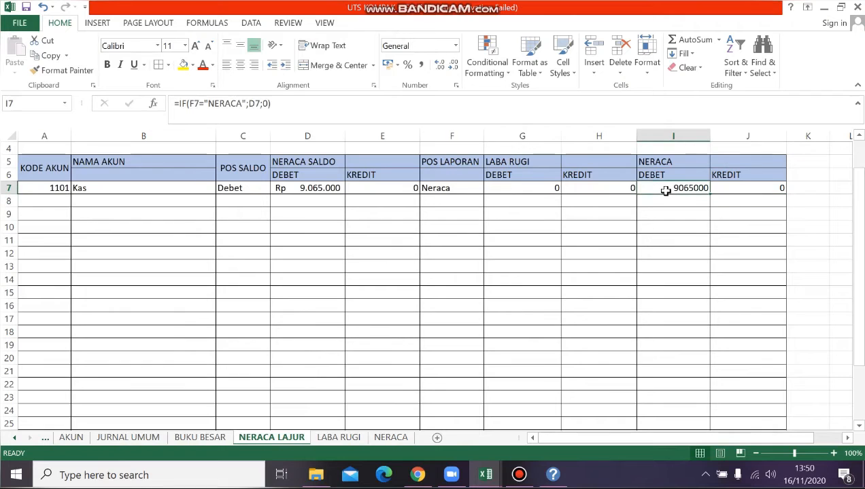
{"action": "left_click", "coordinate": [456, 46]}
{"action": "left_click", "coordinate": [439, 146]}
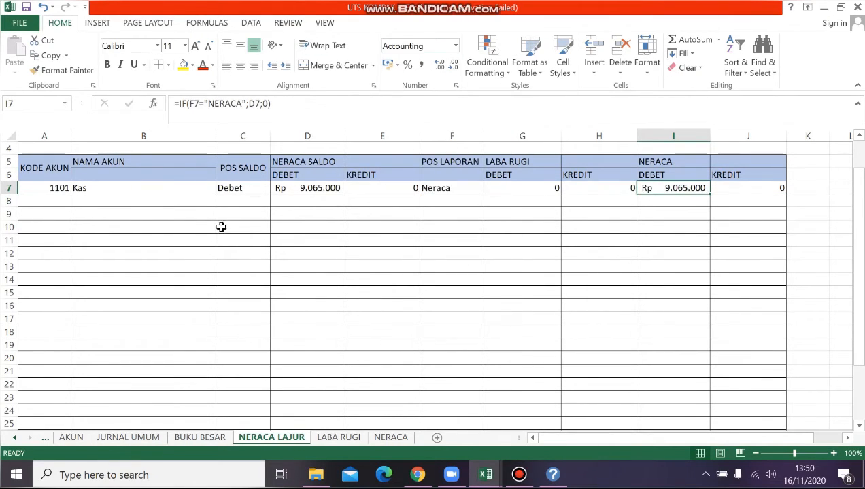
Fill the row 7 formulas in A7:J7 down through row 28, just above the TOTAL row
{"action": "left_click_drag", "start_coordinate": [47, 188], "coordinate": [739, 188]}
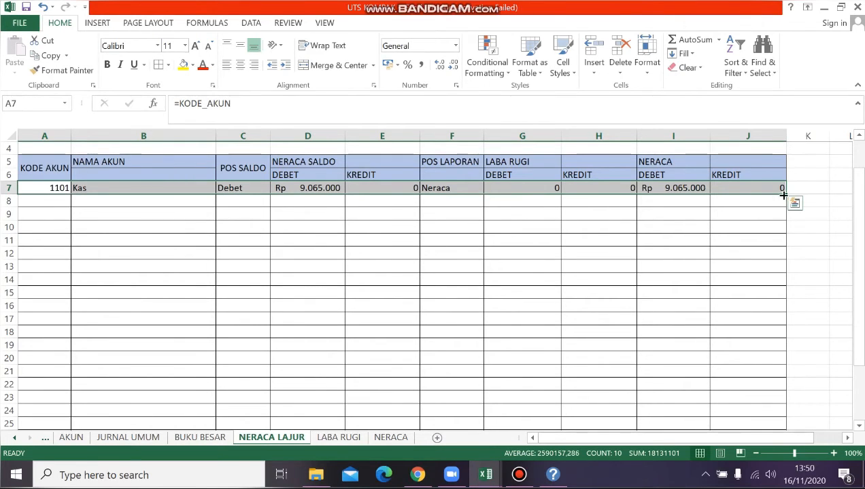
{"action": "mouse_move", "coordinate": [787, 194]}
{"action": "left_mouse_down"}
{"action": "mouse_move", "coordinate": [763, 437]}
{"action": "mouse_move", "coordinate": [734, 377]}
{"action": "mouse_move", "coordinate": [740, 373]}
{"action": "left_mouse_up"}
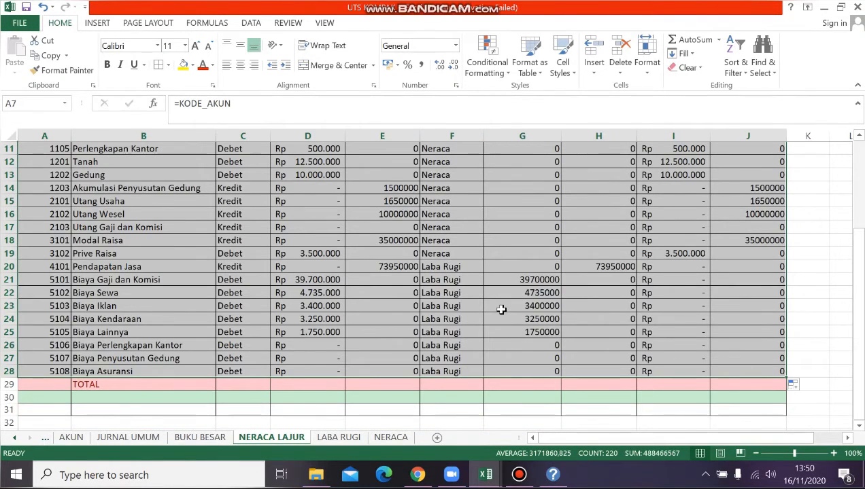
{"action": "scroll", "coordinate": [430, 301], "scroll_direction": "up", "scroll_amount": 3}
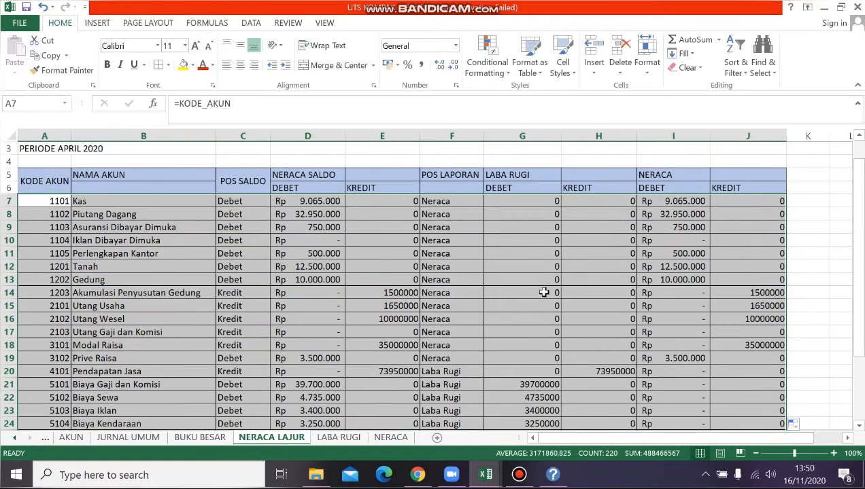
{"action": "left_click", "coordinate": [466, 292]}
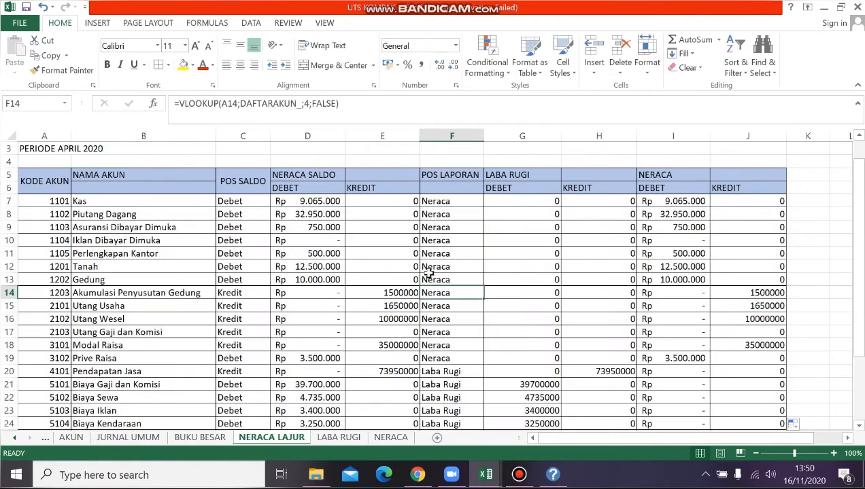
Format the NERACA SALDO KREDIT amounts in E7:E28 with the Accounting number format
{"action": "left_click", "coordinate": [381, 208]}
{"action": "left_click_drag", "start_coordinate": [381, 202], "coordinate": [375, 405]}
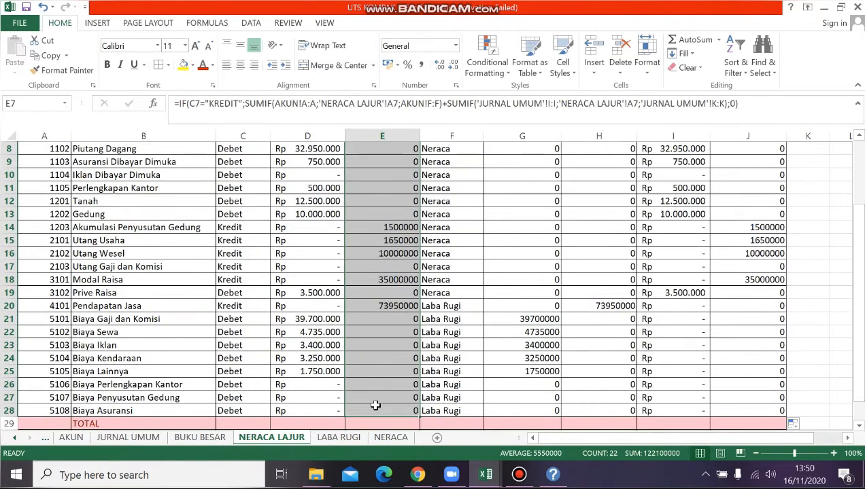
{"action": "left_click", "coordinate": [455, 45]}
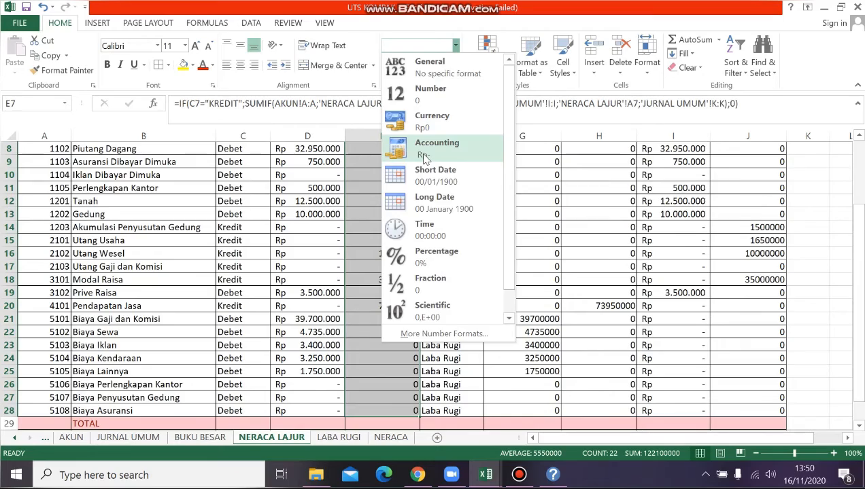
{"action": "left_click", "coordinate": [435, 145]}
Format the LABA RUGI and NERACA amounts in G7:J28 with the Accounting number format
{"action": "left_click_drag", "start_coordinate": [533, 233], "coordinate": [537, 432]}
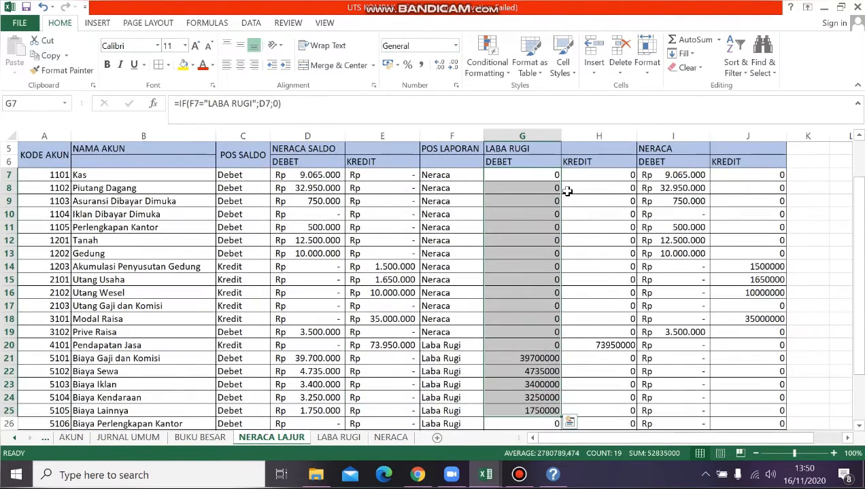
{"action": "mouse_move", "coordinate": [538, 175]}
{"action": "left_mouse_down"}
{"action": "mouse_move", "coordinate": [707, 367]}
{"action": "mouse_move", "coordinate": [710, 429]}
{"action": "mouse_move", "coordinate": [714, 408]}
{"action": "mouse_move", "coordinate": [700, 378]}
{"action": "mouse_move", "coordinate": [736, 388]}
{"action": "mouse_move", "coordinate": [737, 397]}
{"action": "left_mouse_up"}
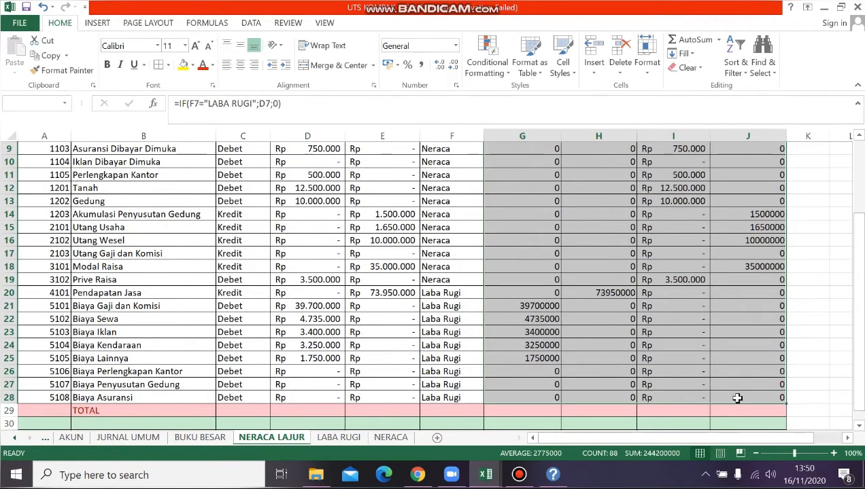
{"action": "left_click", "coordinate": [455, 46]}
{"action": "left_click", "coordinate": [448, 163]}
{"action": "scroll", "coordinate": [527, 276], "scroll_direction": "up", "scroll_amount": 3}
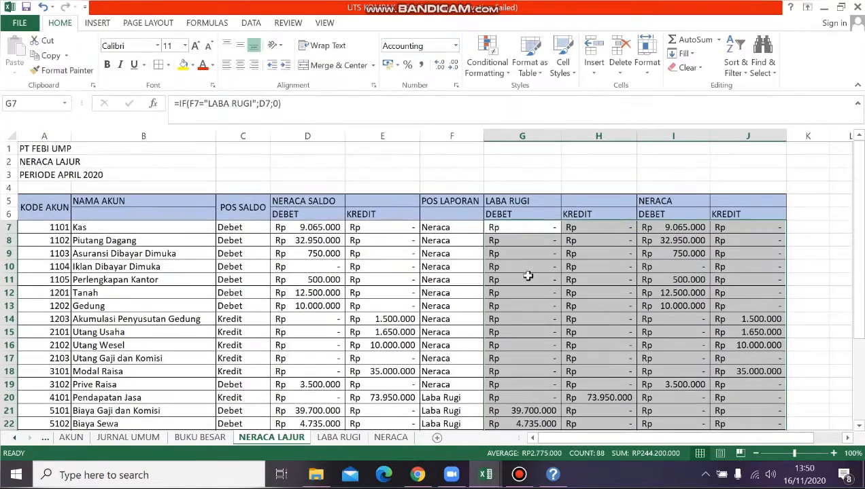
{"action": "left_click", "coordinate": [534, 291]}
Enter a SUM formula in D29 that totals the NERACA SALDO DEBET amounts of all accounts in rows 7 to 28
{"action": "scroll", "coordinate": [450, 275], "scroll_direction": "down", "scroll_amount": 4}
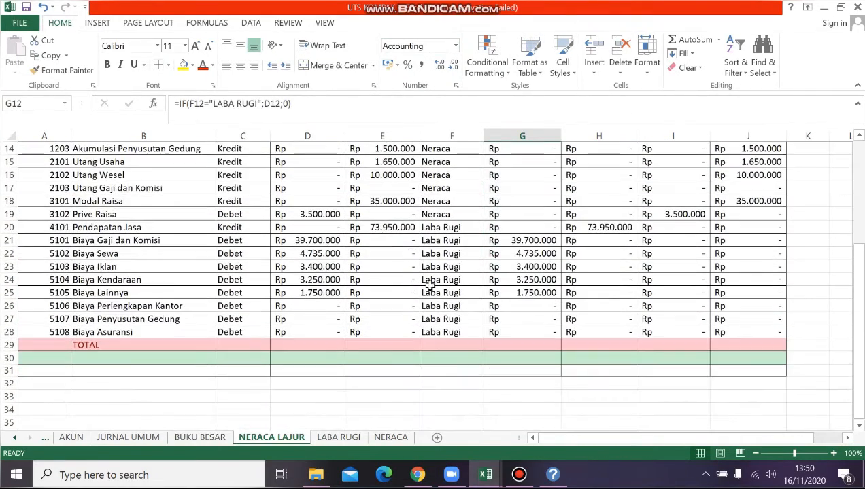
{"action": "left_click", "coordinate": [298, 347]}
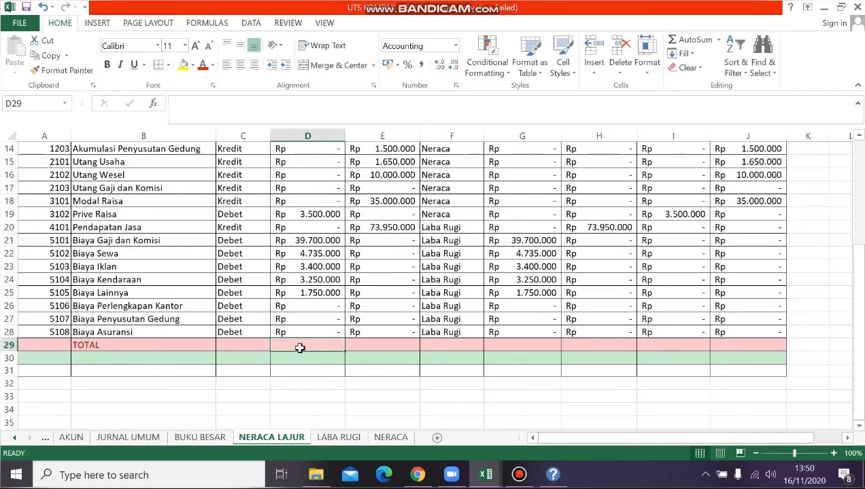
{"action": "type", "text": "="}
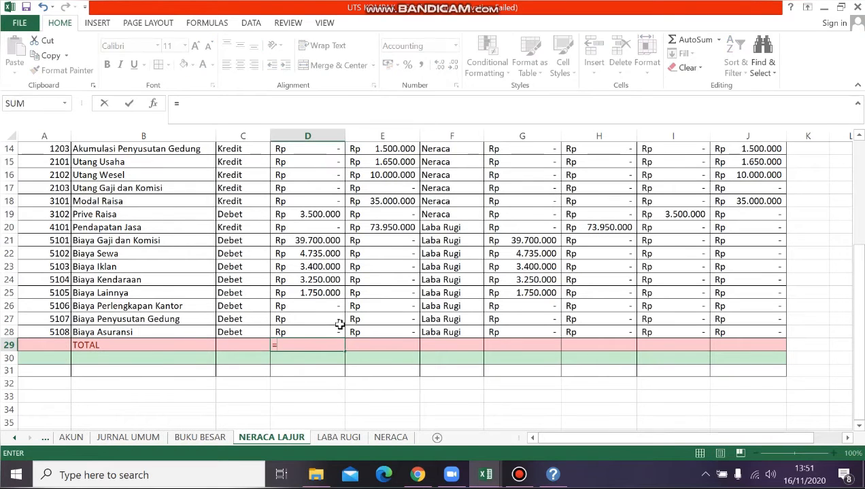
{"action": "type", "text": "SUM"}
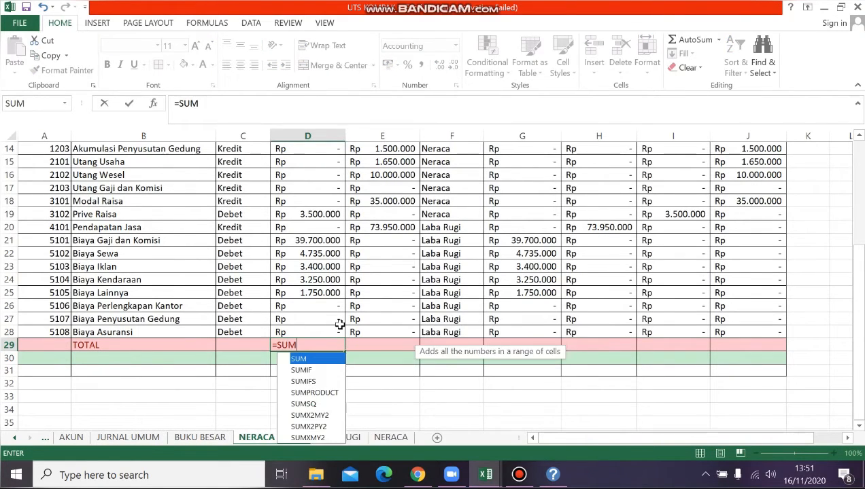
{"action": "type", "text": "("}
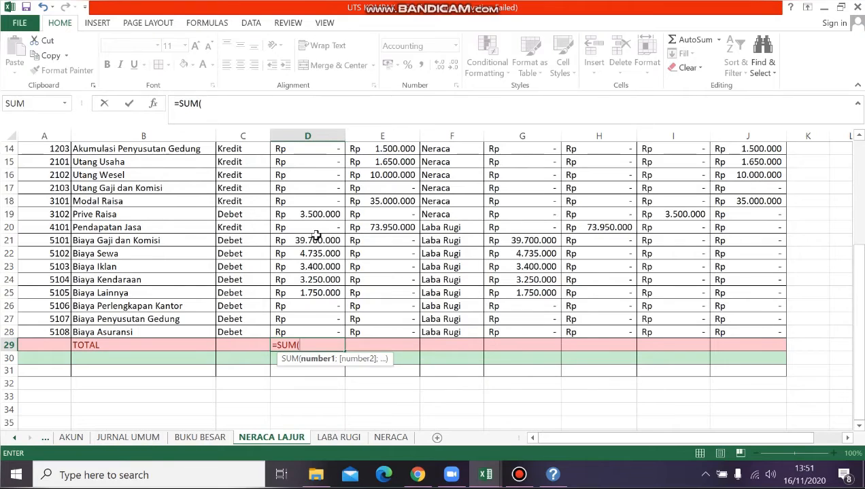
{"action": "scroll", "coordinate": [317, 235], "scroll_direction": "up", "scroll_amount": 3}
{"action": "left_click_drag", "start_coordinate": [299, 163], "coordinate": [300, 412]}
{"action": "key", "text": "Return"}
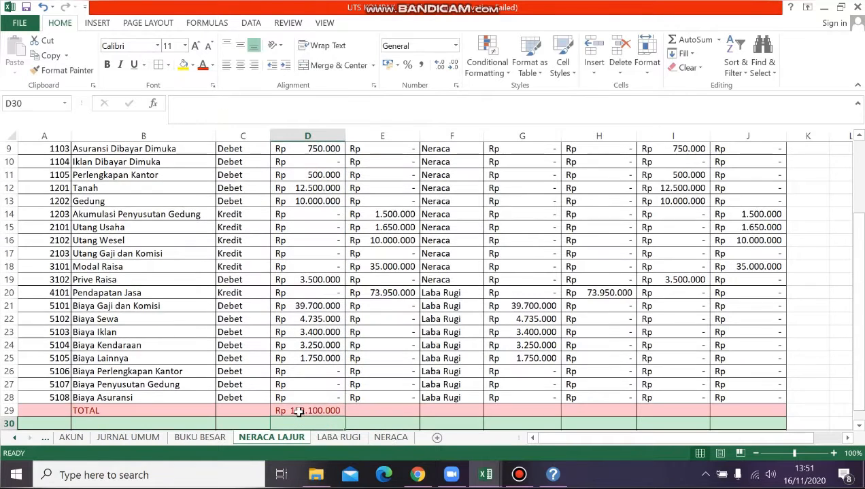
Enter a SUM formula in E29 that totals the NERACA SALDO KREDIT amounts in E7:E28
{"action": "left_click", "coordinate": [406, 411]}
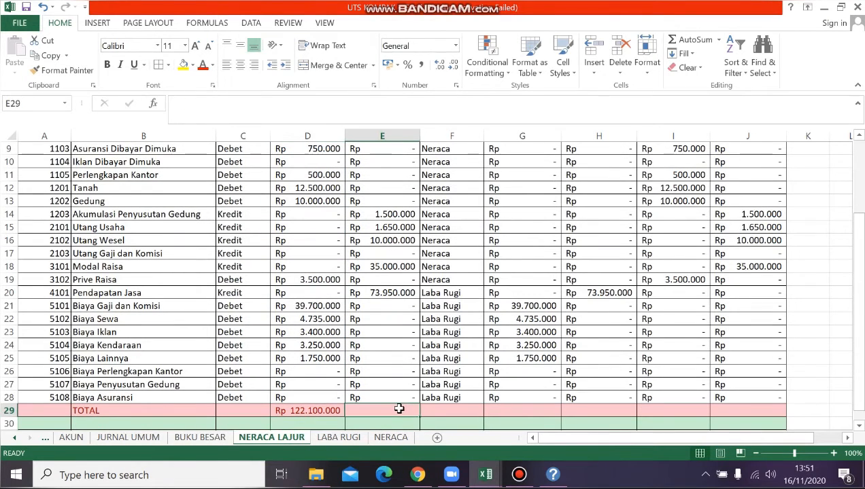
{"action": "type", "text": "=SUM"}
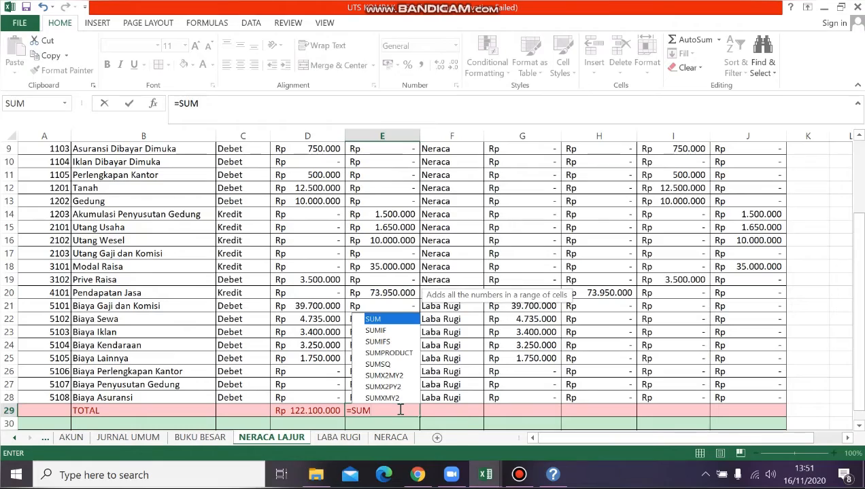
{"action": "type", "text": "("}
{"action": "scroll", "coordinate": [398, 383], "scroll_direction": "up", "scroll_amount": 3}
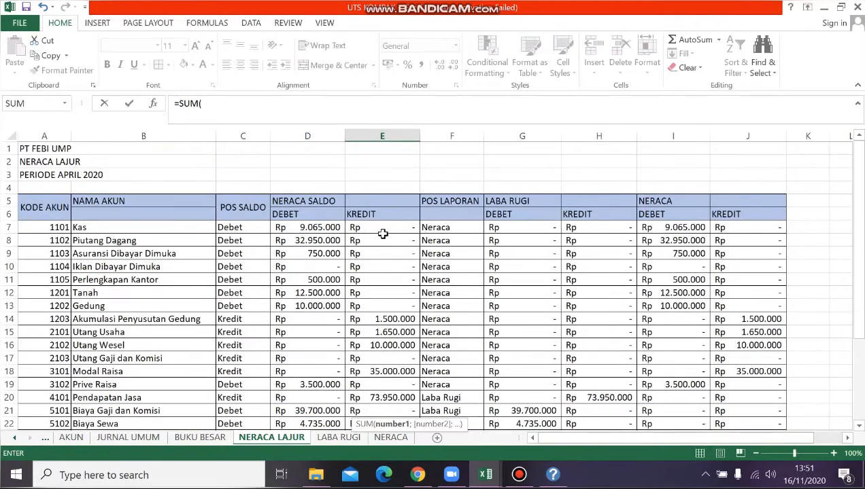
{"action": "left_click_drag", "start_coordinate": [383, 234], "coordinate": [388, 414]}
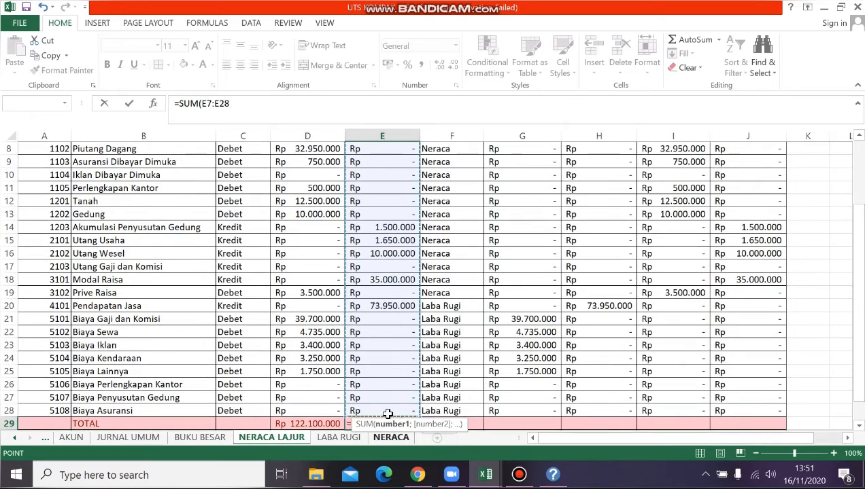
{"action": "key", "text": "Return"}
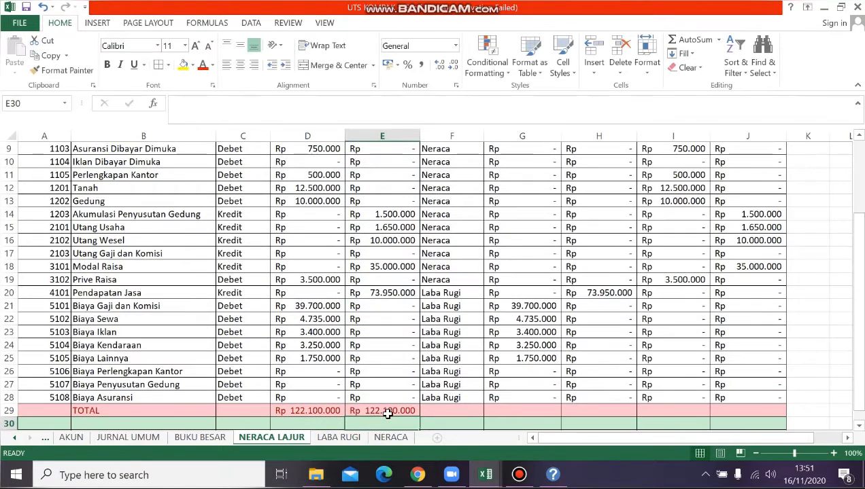
{"action": "left_click", "coordinate": [333, 413]}
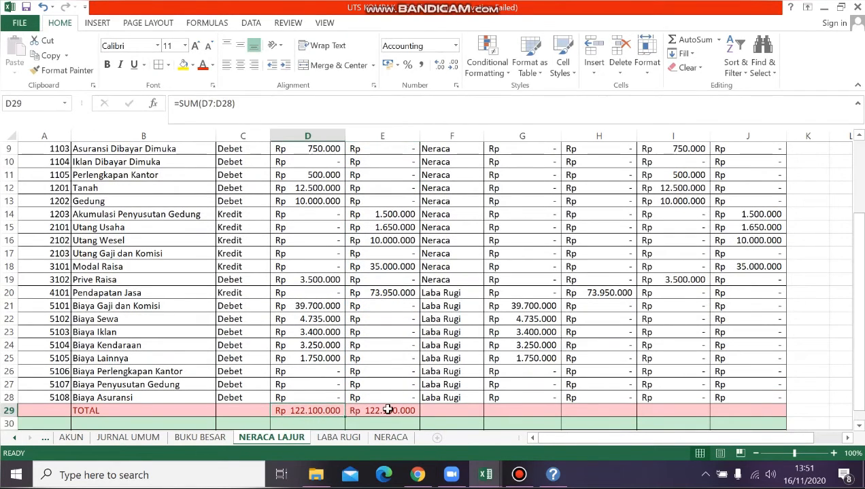
Centre the POS LAPORAN entries in F7:F28 and the POS SALDO entries in C7:C28 horizontally
{"action": "scroll", "coordinate": [387, 410], "scroll_direction": "up", "scroll_amount": 3}
{"action": "scroll", "coordinate": [387, 410], "scroll_direction": "down", "scroll_amount": 3}
{"action": "left_click_drag", "start_coordinate": [462, 397], "coordinate": [440, 176]}
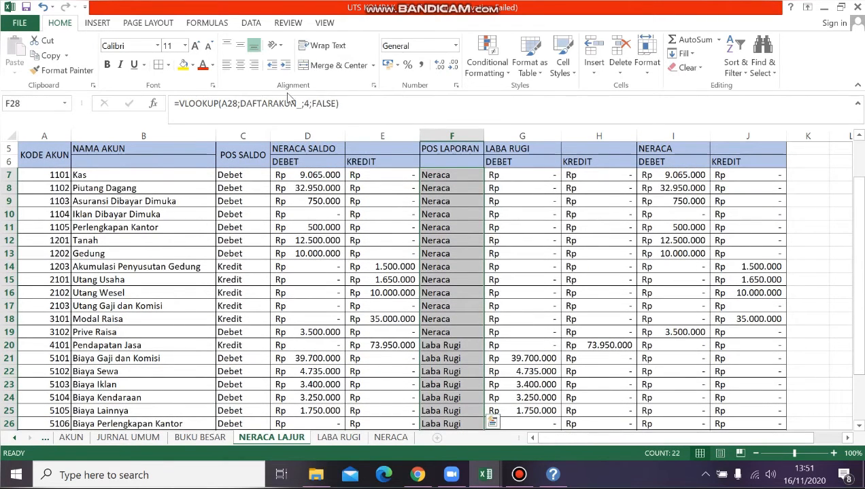
{"action": "left_click", "coordinate": [238, 64]}
{"action": "scroll", "coordinate": [270, 218], "scroll_direction": "down", "scroll_amount": 3}
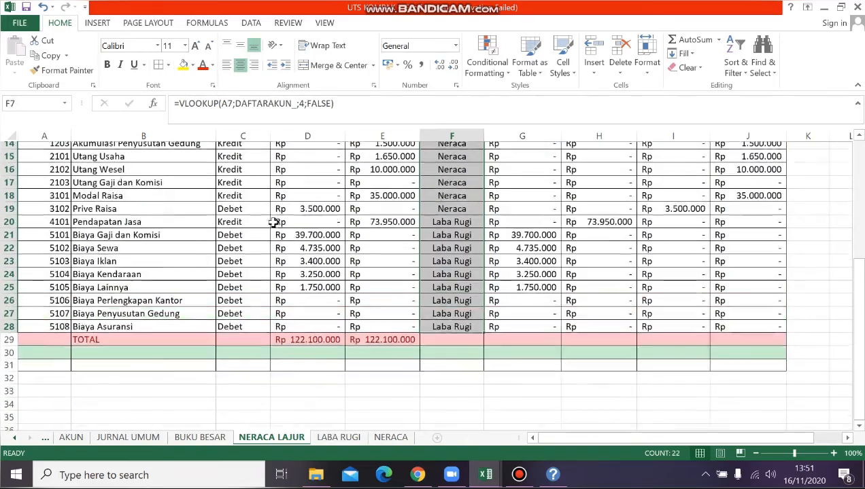
{"action": "left_click_drag", "start_coordinate": [260, 335], "coordinate": [249, 215]}
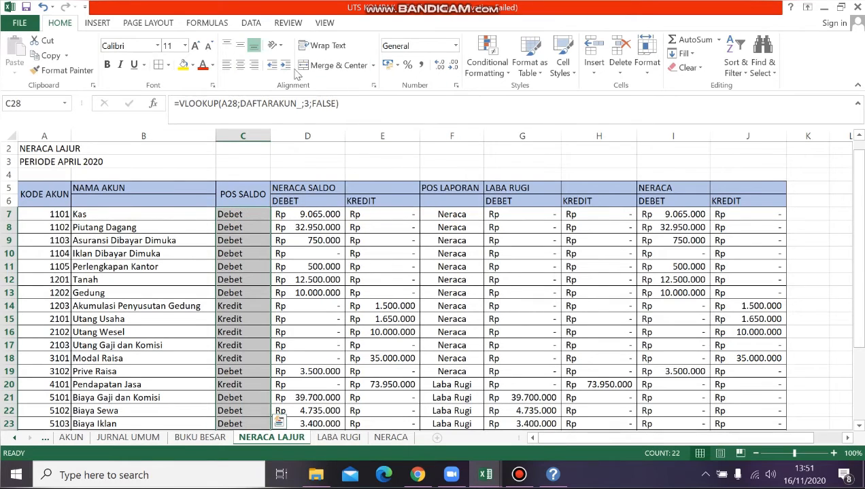
{"action": "left_click", "coordinate": [239, 66]}
Enter a SUM formula in G29 that totals the LABA RUGI DEBET amounts in G7:G28
{"action": "scroll", "coordinate": [517, 217], "scroll_direction": "down", "scroll_amount": 5}
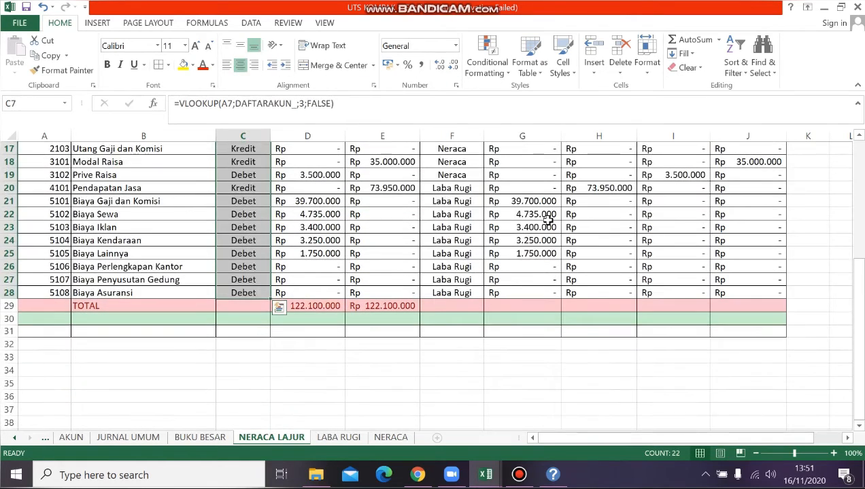
{"action": "left_click", "coordinate": [548, 224]}
{"action": "scroll", "coordinate": [548, 221], "scroll_direction": "up", "scroll_amount": 3}
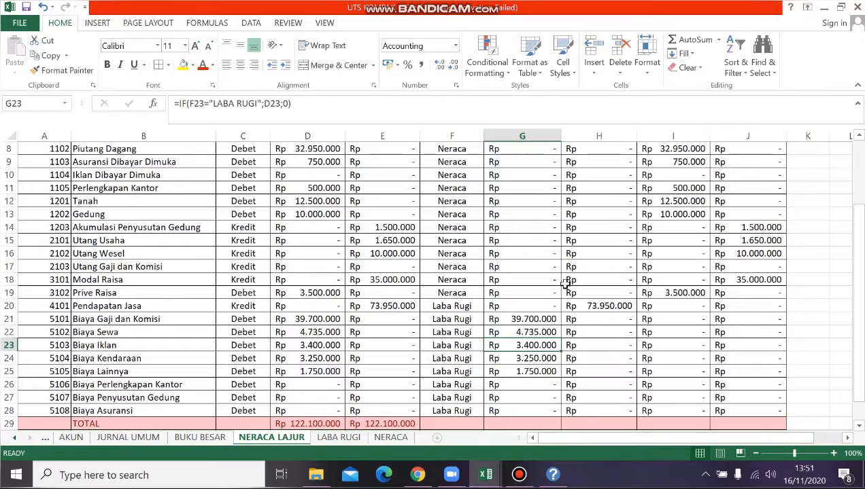
{"action": "scroll", "coordinate": [561, 289], "scroll_direction": "up", "scroll_amount": 4}
{"action": "scroll", "coordinate": [523, 295], "scroll_direction": "down", "scroll_amount": 3}
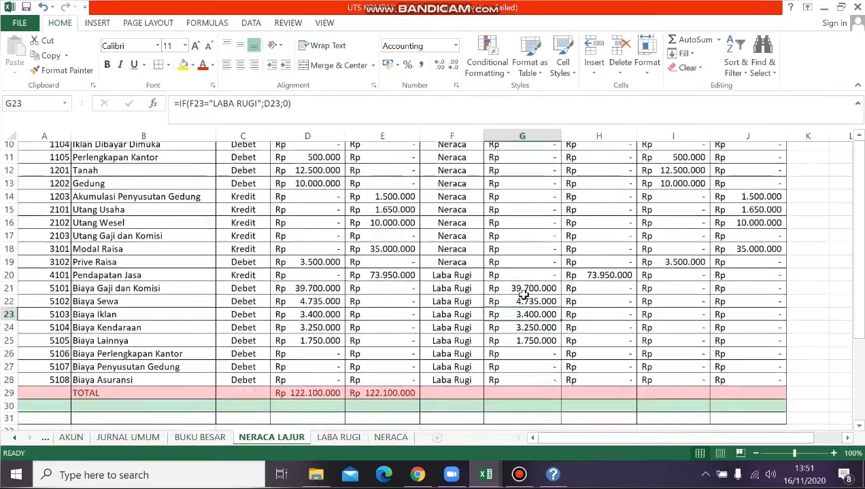
{"action": "left_click", "coordinate": [511, 399]}
{"action": "type", "text": "=SUM"}
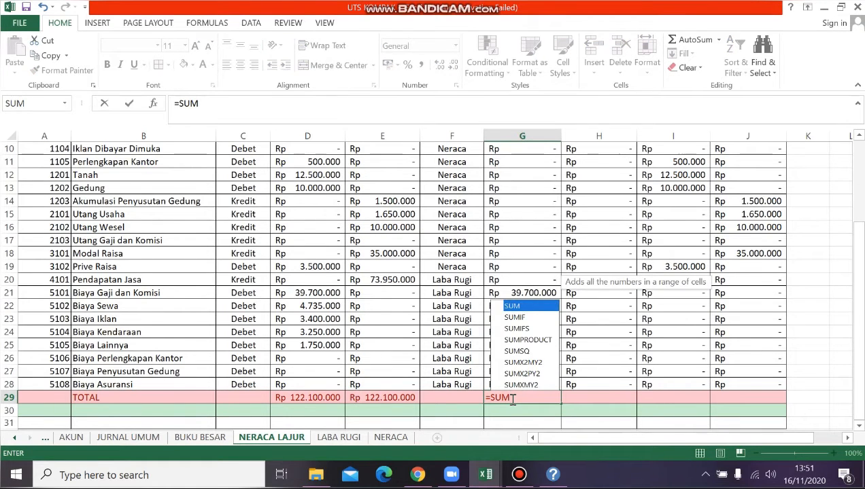
{"action": "type", "text": "("}
{"action": "scroll", "coordinate": [515, 254], "scroll_direction": "up", "scroll_amount": 3}
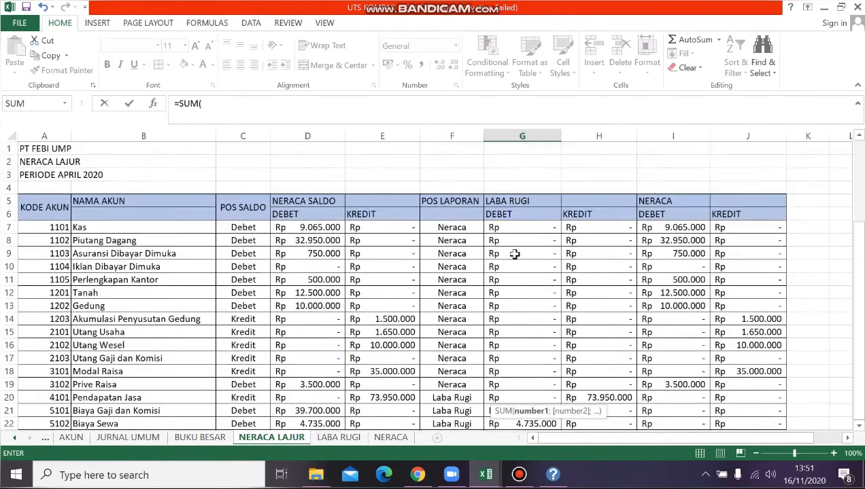
{"action": "left_click_drag", "start_coordinate": [508, 227], "coordinate": [515, 401]}
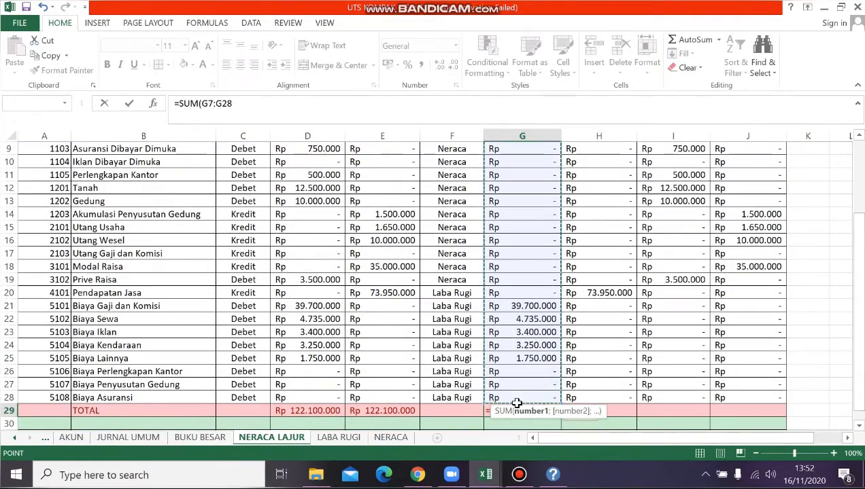
{"action": "key", "text": "Return"}
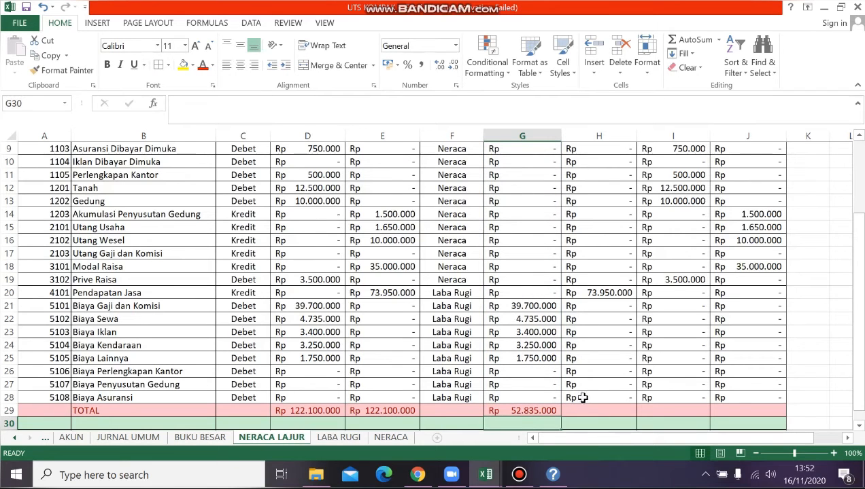
Enter a SUM formula in H29 that totals the LABA RUGI KREDIT amounts in H7:H28
{"action": "left_click", "coordinate": [583, 398]}
{"action": "scroll", "coordinate": [583, 398], "scroll_direction": "up", "scroll_amount": 3}
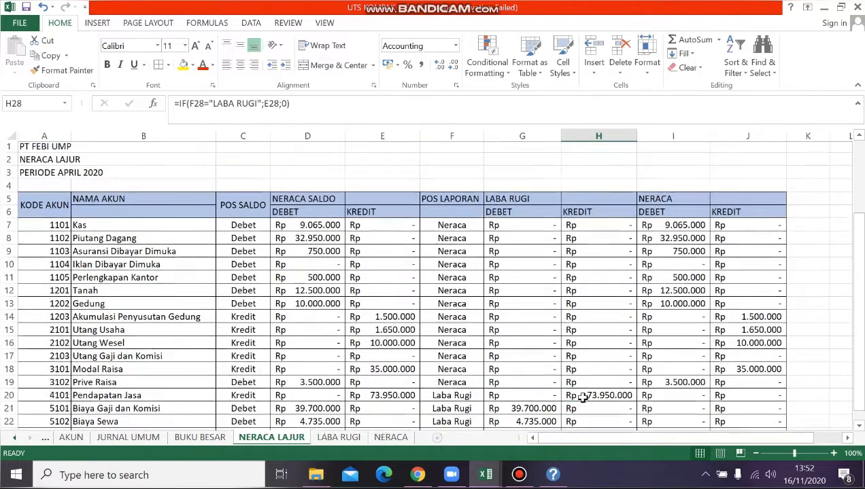
{"action": "scroll", "coordinate": [582, 388], "scroll_direction": "down", "scroll_amount": 2}
{"action": "scroll", "coordinate": [578, 367], "scroll_direction": "up", "scroll_amount": 2}
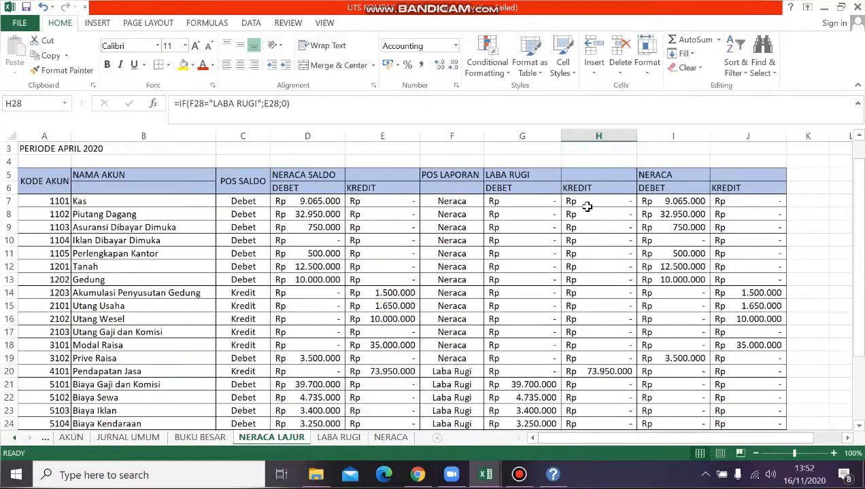
{"action": "left_click_drag", "start_coordinate": [578, 200], "coordinate": [584, 391]}
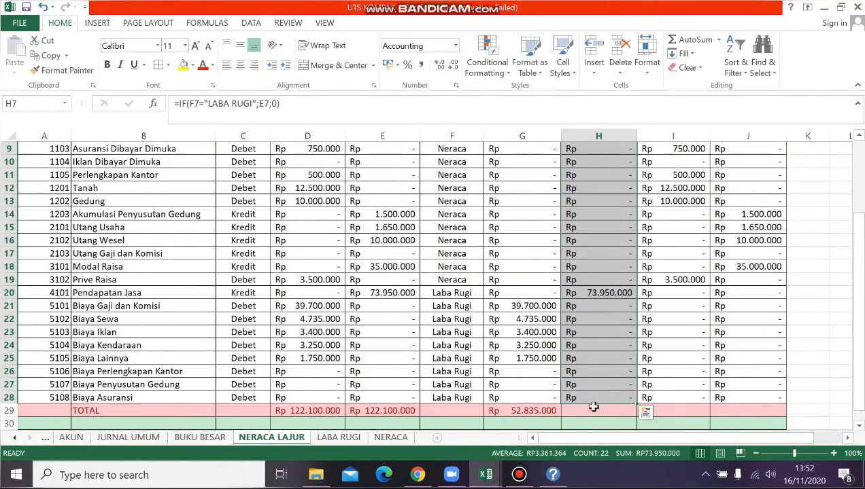
{"action": "left_click", "coordinate": [593, 407]}
{"action": "type", "text": "=S"}
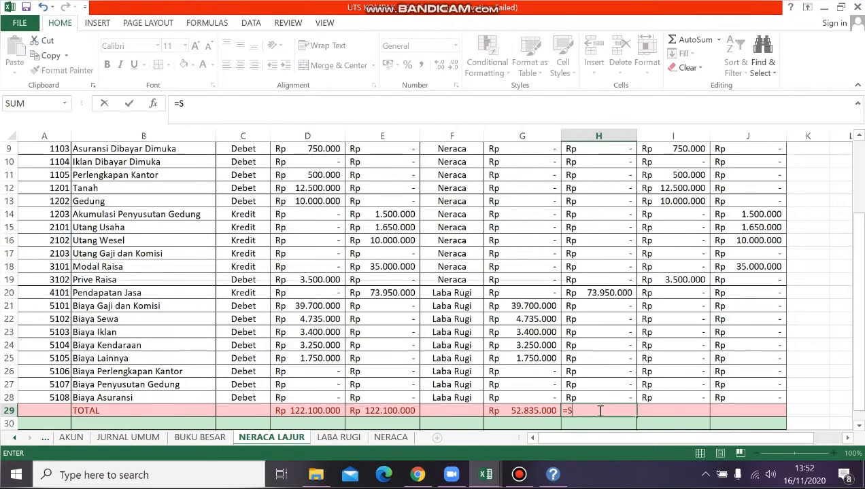
{"action": "type", "text": "UM*"}
{"action": "key", "text": "BackSpace"}
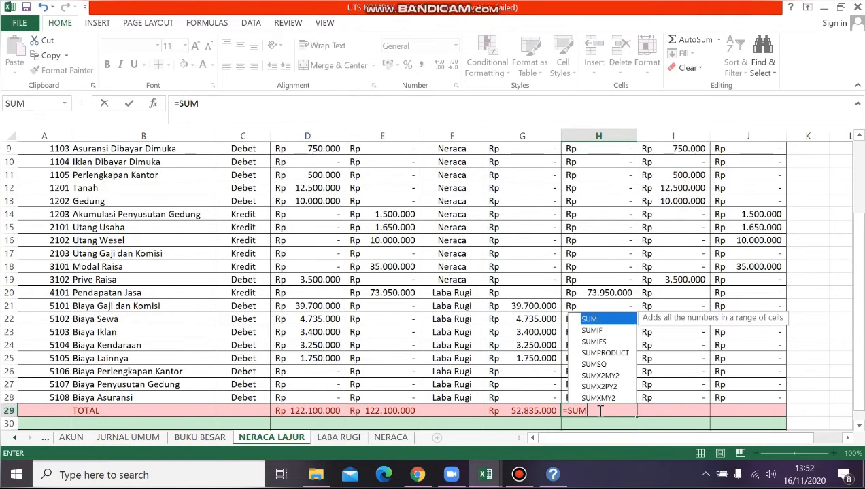
{"action": "type", "text": "("}
{"action": "scroll", "coordinate": [585, 322], "scroll_direction": "up", "scroll_amount": 2}
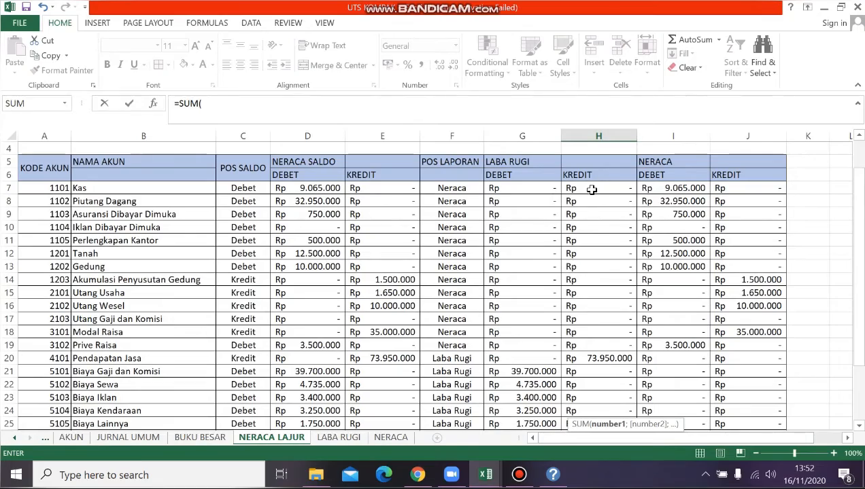
{"action": "left_click_drag", "start_coordinate": [592, 190], "coordinate": [581, 414]}
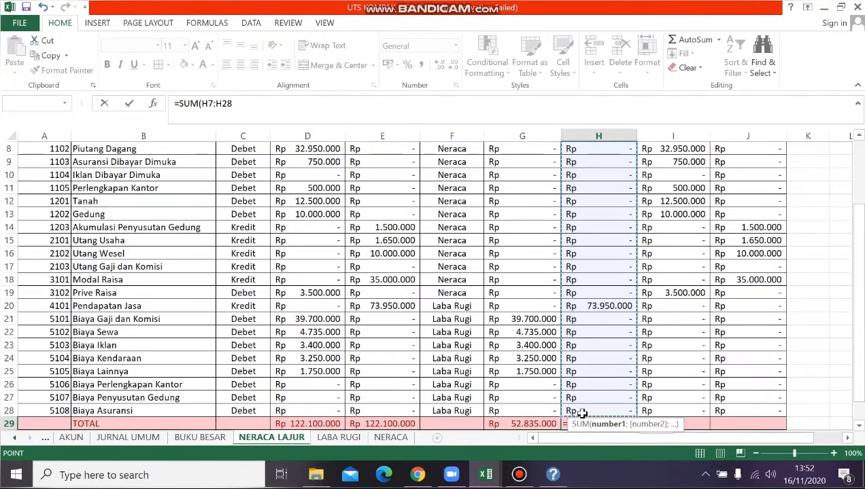
{"action": "key", "text": "Return"}
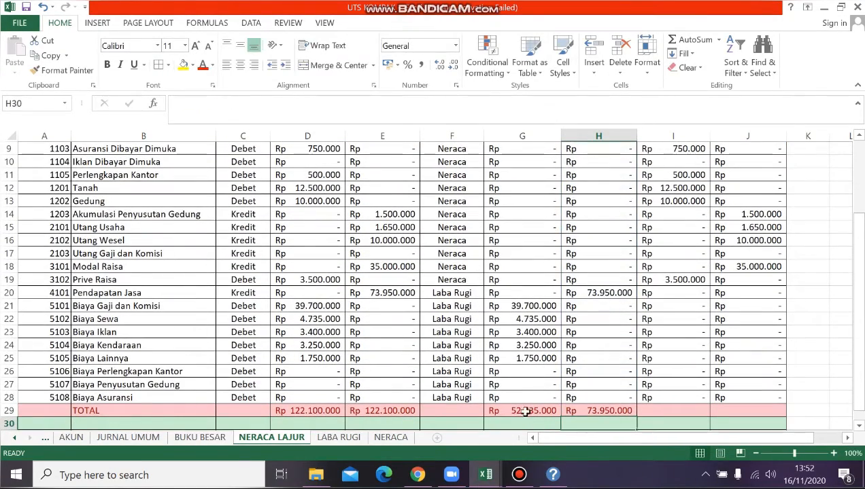
Review the LABA RUGI DEBET and KREDIT columns from the first account down to the TOTAL row
{"action": "scroll", "coordinate": [530, 389], "scroll_direction": "down", "scroll_amount": 2}
{"action": "scroll", "coordinate": [529, 388], "scroll_direction": "up", "scroll_amount": 2}
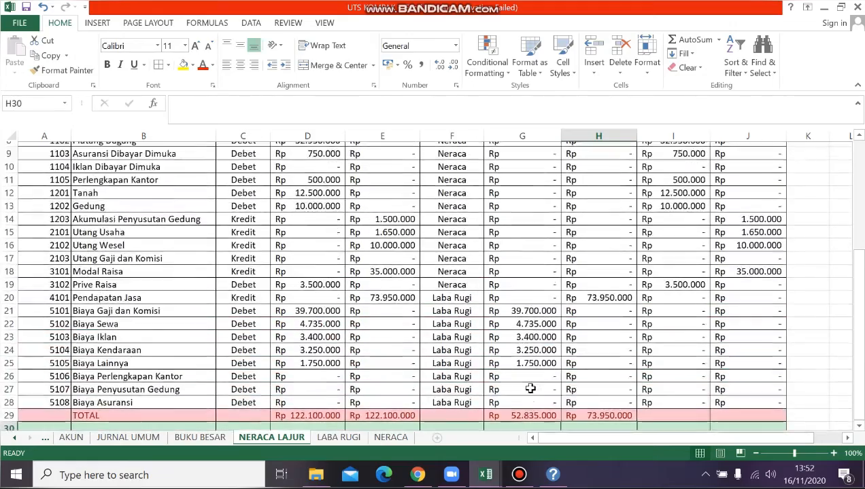
{"action": "scroll", "coordinate": [530, 389], "scroll_direction": "down", "scroll_amount": 2}
{"action": "scroll", "coordinate": [530, 388], "scroll_direction": "up", "scroll_amount": 2}
{"action": "scroll", "coordinate": [530, 389], "scroll_direction": "up", "scroll_amount": 1}
{"action": "scroll", "coordinate": [529, 388], "scroll_direction": "down", "scroll_amount": 4}
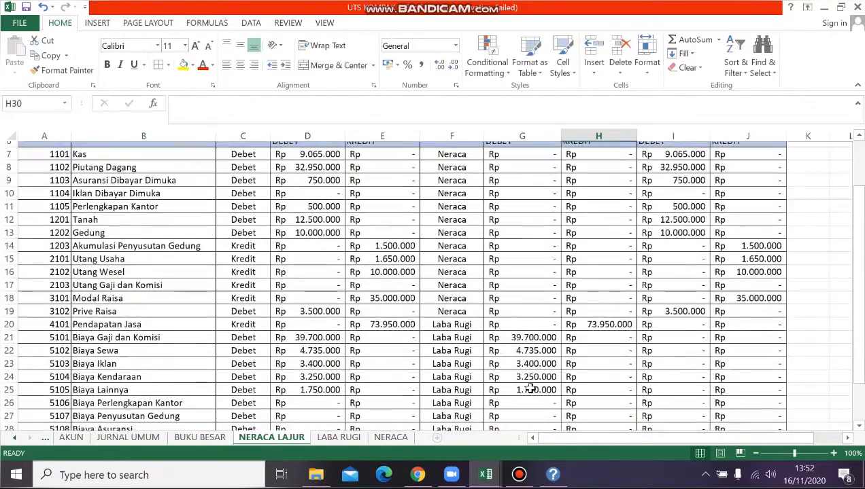
{"action": "scroll", "coordinate": [529, 388], "scroll_direction": "up", "scroll_amount": 5}
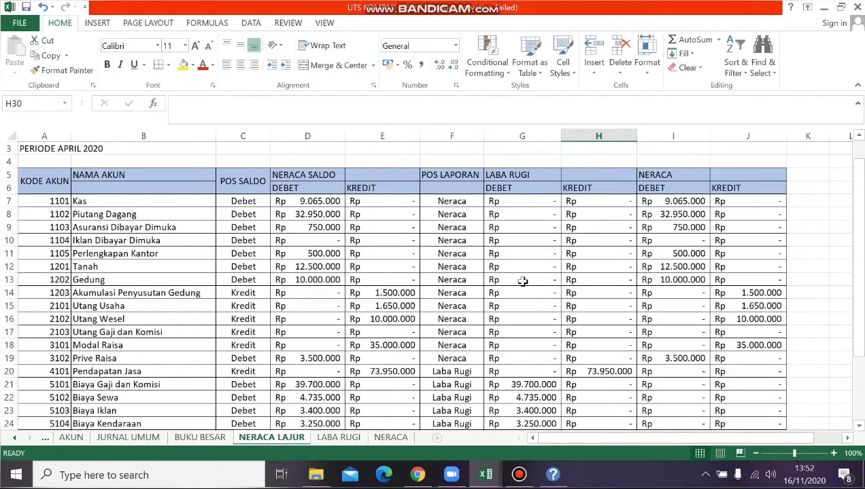
{"action": "scroll", "coordinate": [522, 282], "scroll_direction": "down", "scroll_amount": 3}
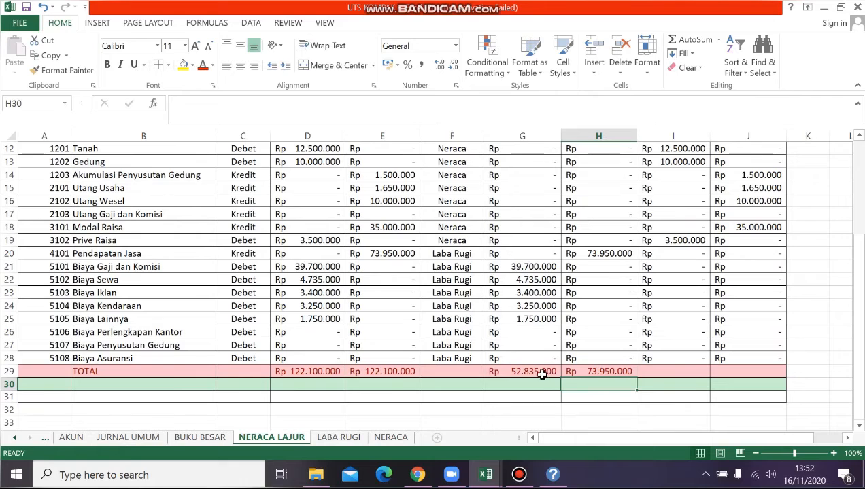
Enter the formula =H29-G29 in G30, subtracting the LABA RUGI DEBET total from the KREDIT total
{"action": "left_click", "coordinate": [529, 384]}
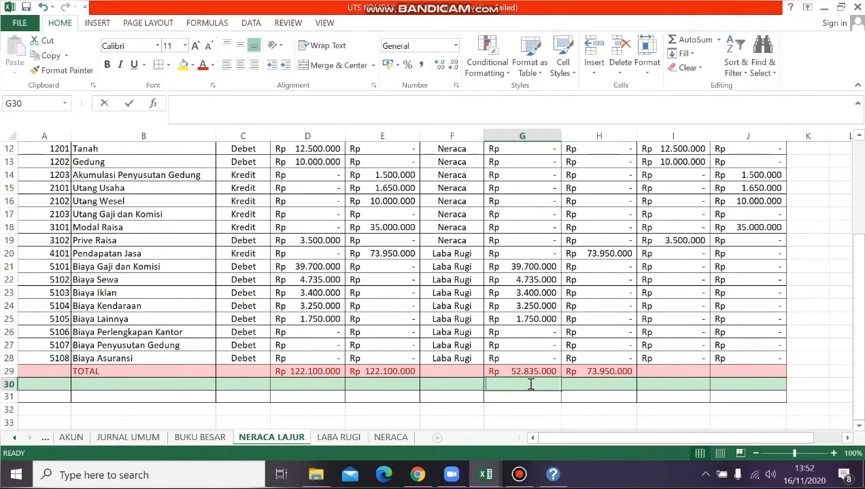
{"action": "type", "text": "="}
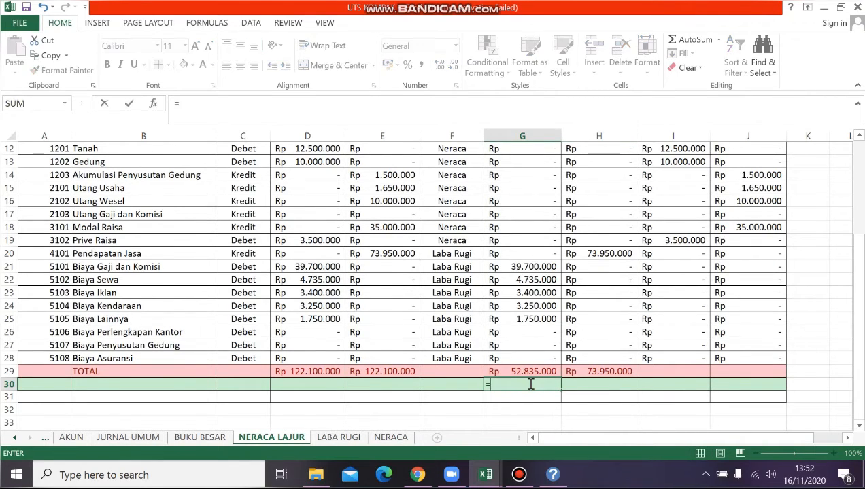
{"action": "left_click", "coordinate": [584, 372]}
{"action": "type", "text": "-"}
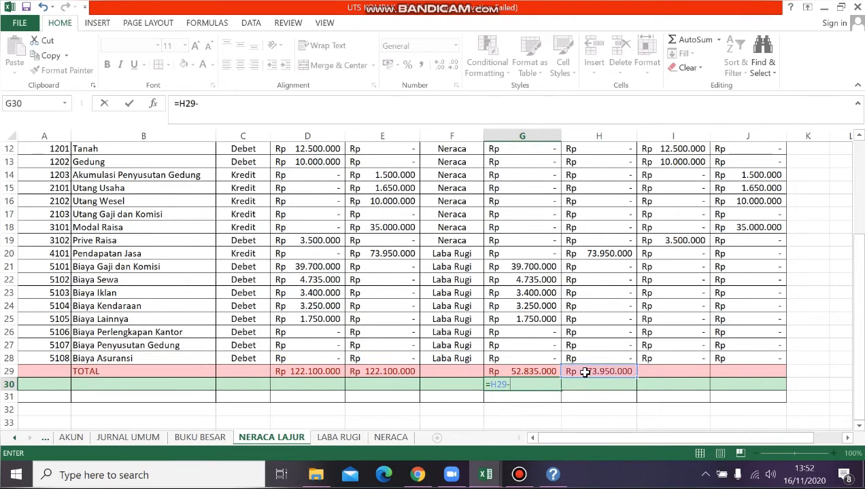
{"action": "left_click", "coordinate": [527, 372]}
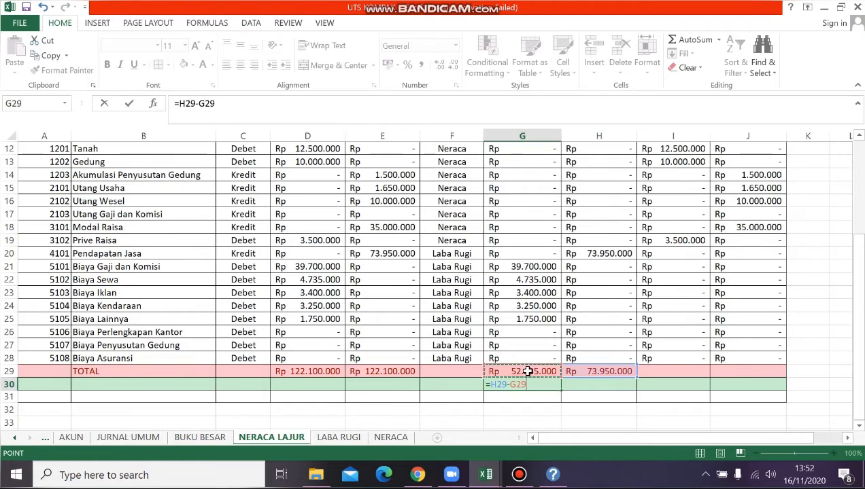
{"action": "key", "text": "Return"}
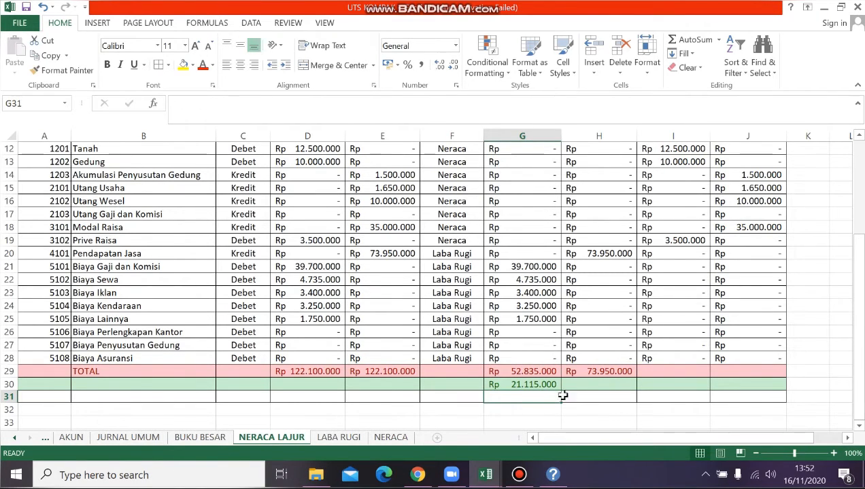
{"action": "left_click", "coordinate": [669, 372]}
{"action": "scroll", "coordinate": [669, 374], "scroll_direction": "up", "scroll_amount": 4}
{"action": "scroll", "coordinate": [669, 374], "scroll_direction": "down", "scroll_amount": 3}
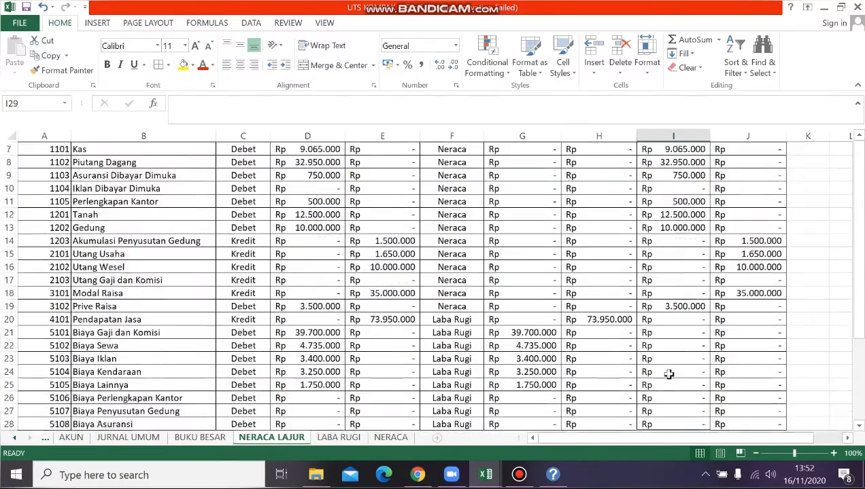
{"action": "scroll", "coordinate": [669, 374], "scroll_direction": "up", "scroll_amount": 2}
{"action": "scroll", "coordinate": [669, 374], "scroll_direction": "down", "scroll_amount": 3}
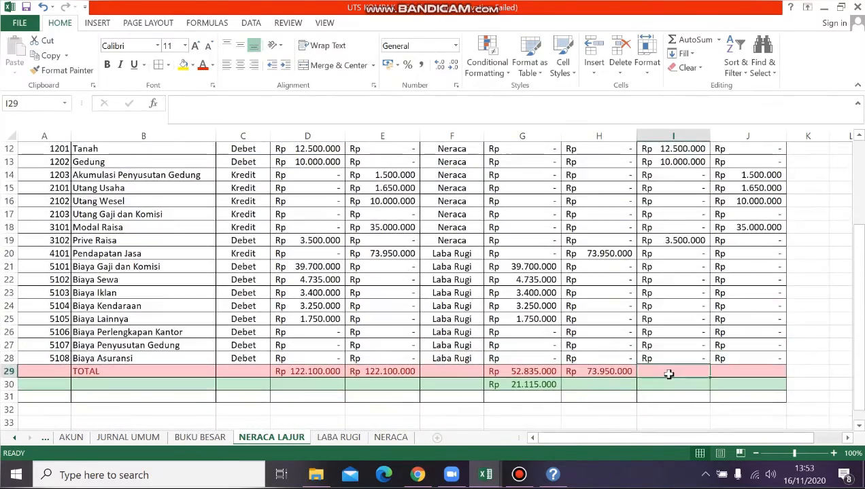
{"action": "type", "text": "=SUM"}
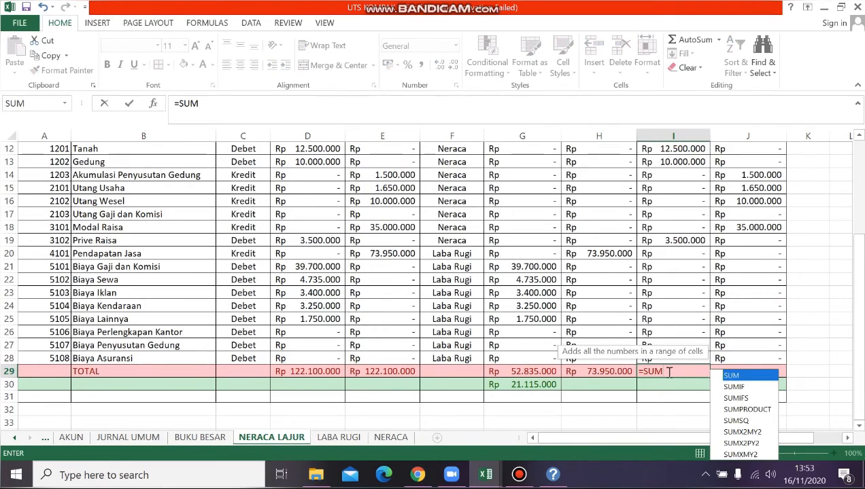
{"action": "scroll", "coordinate": [665, 271], "scroll_direction": "up", "scroll_amount": 3}
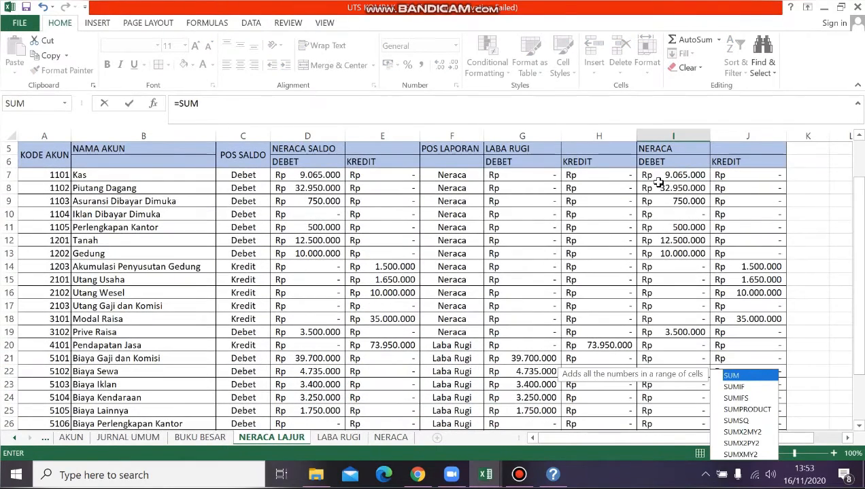
{"action": "left_click", "coordinate": [658, 175]}
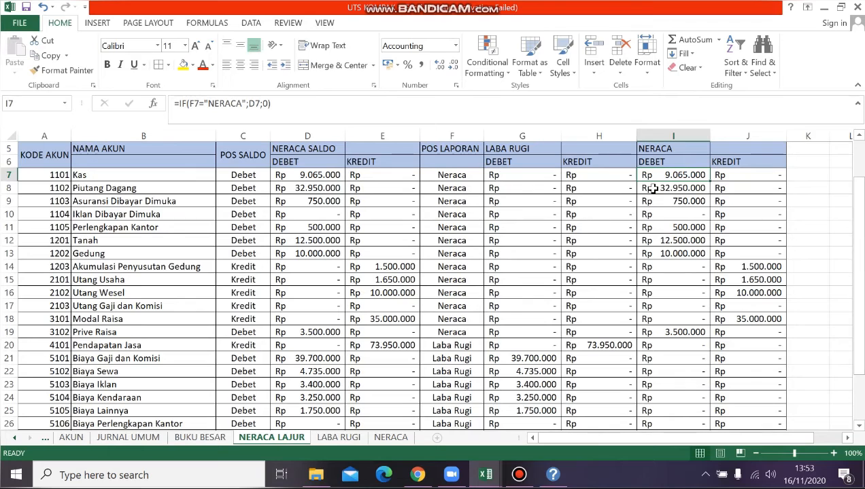
{"action": "left_click_drag", "start_coordinate": [651, 176], "coordinate": [661, 406]}
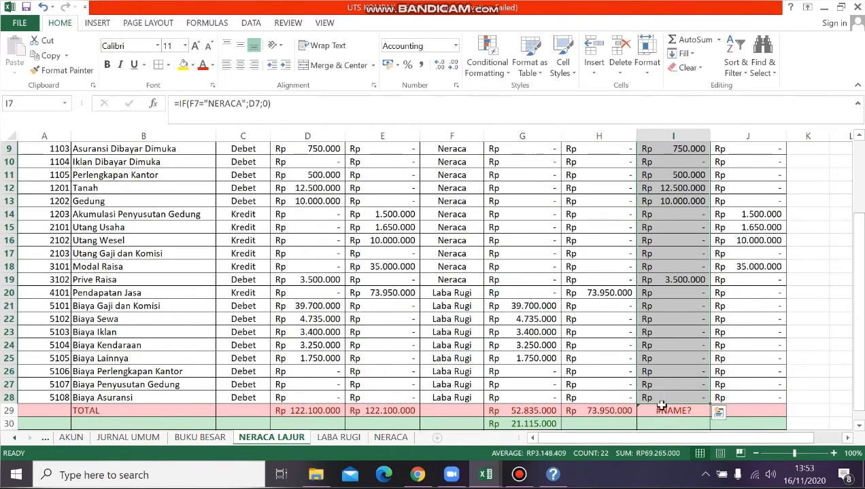
Clear I29 and enter a SUM formula there that totals the NERACA DEBET amounts in I7:I28
{"action": "left_click", "coordinate": [661, 408]}
{"action": "key", "text": "Delete"}
{"action": "type", "text": "="}
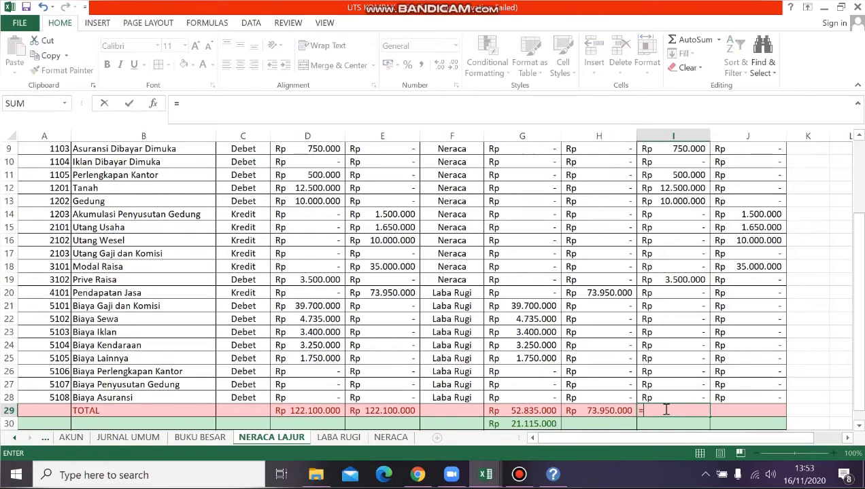
{"action": "type", "text": "SUM("}
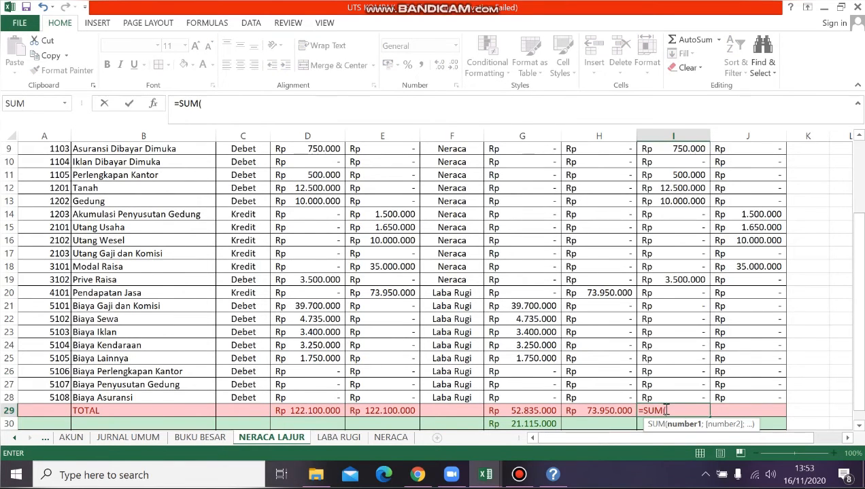
{"action": "scroll", "coordinate": [657, 362], "scroll_direction": "up", "scroll_amount": 2}
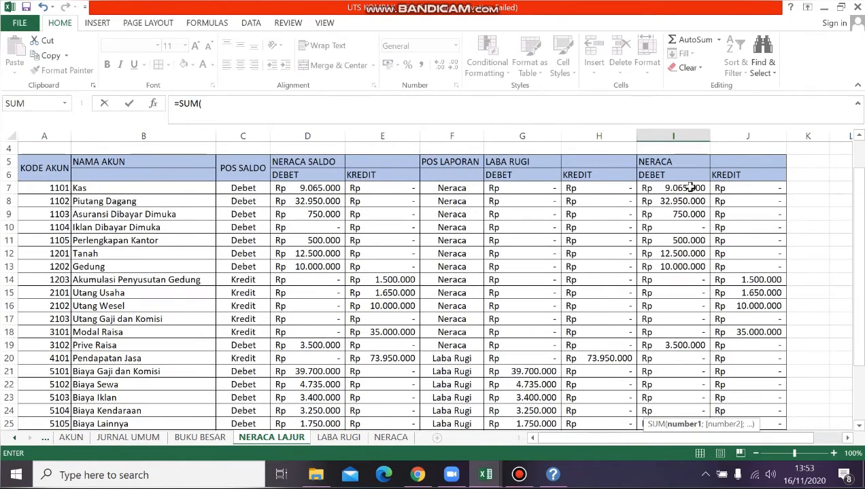
{"action": "left_click", "coordinate": [651, 188]}
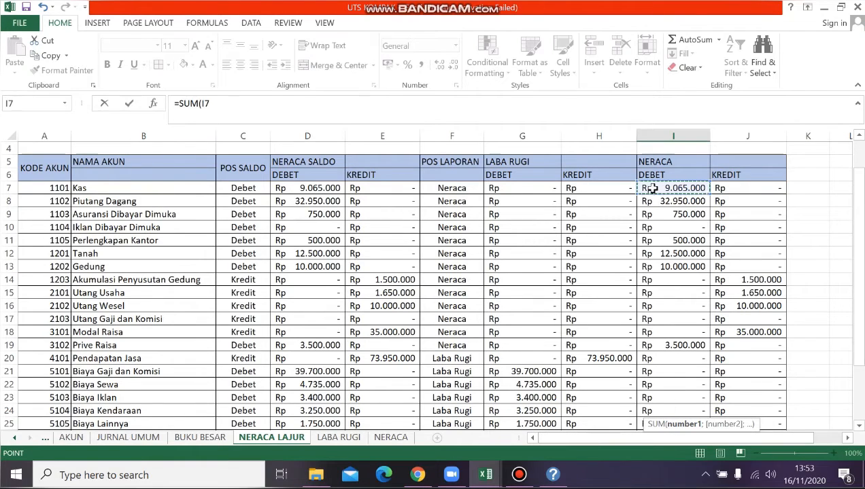
{"action": "left_click_drag", "start_coordinate": [651, 189], "coordinate": [653, 396]}
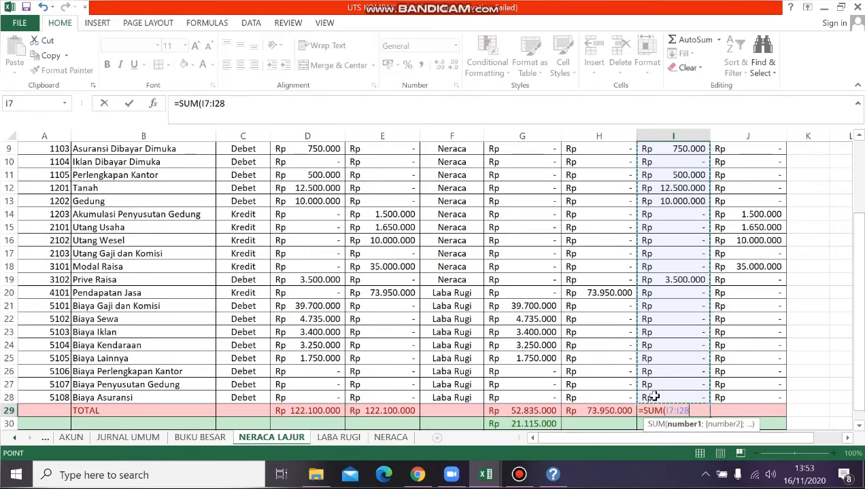
{"action": "key", "text": "Return"}
Enter a SUM formula in J29 that totals the NERACA KREDIT amounts in J7:J28
{"action": "left_click", "coordinate": [741, 411]}
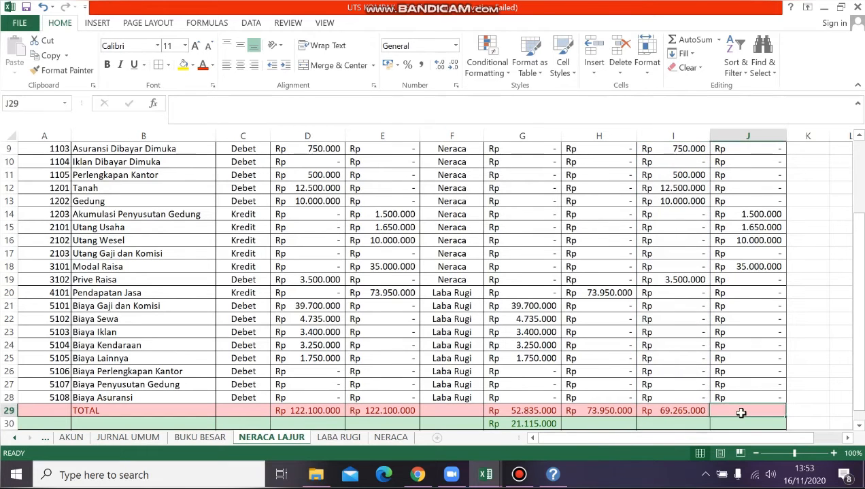
{"action": "type", "text": "="}
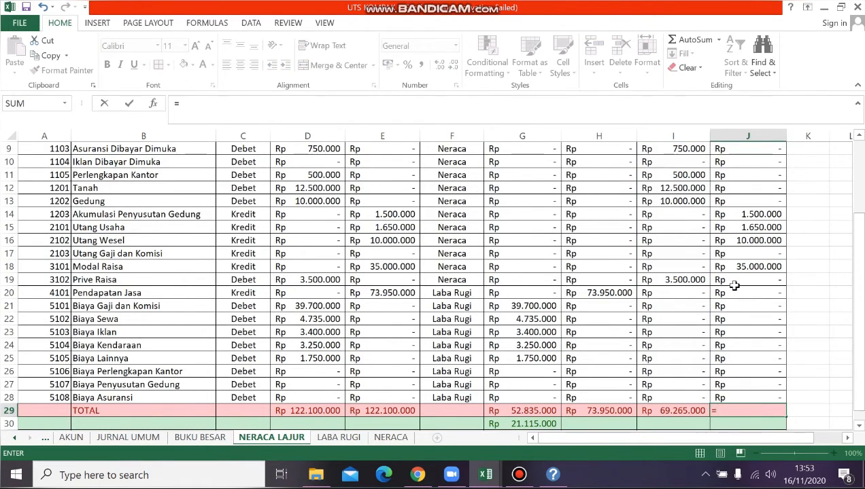
{"action": "scroll", "coordinate": [735, 193], "scroll_direction": "up", "scroll_amount": 3}
{"action": "left_click_drag", "start_coordinate": [739, 214], "coordinate": [720, 403]}
{"action": "left_click", "coordinate": [720, 410]}
{"action": "scroll", "coordinate": [726, 404], "scroll_direction": "down", "scroll_amount": 4}
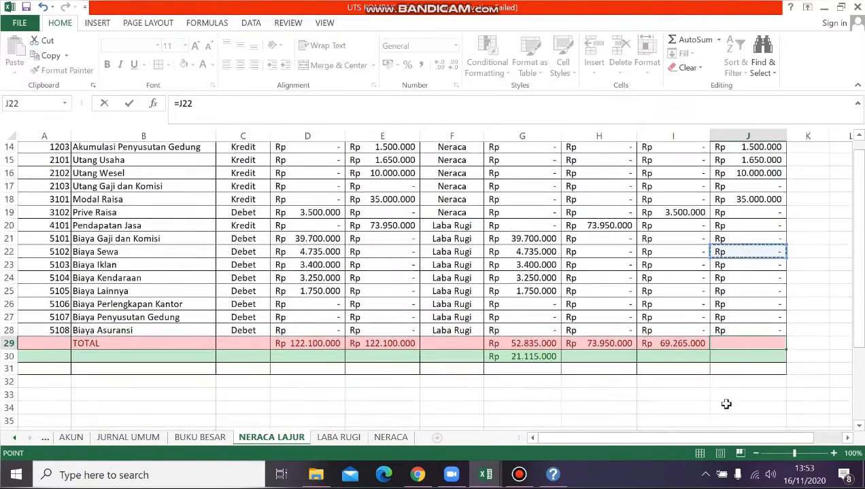
{"action": "key", "text": "BackSpace"}
{"action": "key", "text": "BackSpace"}
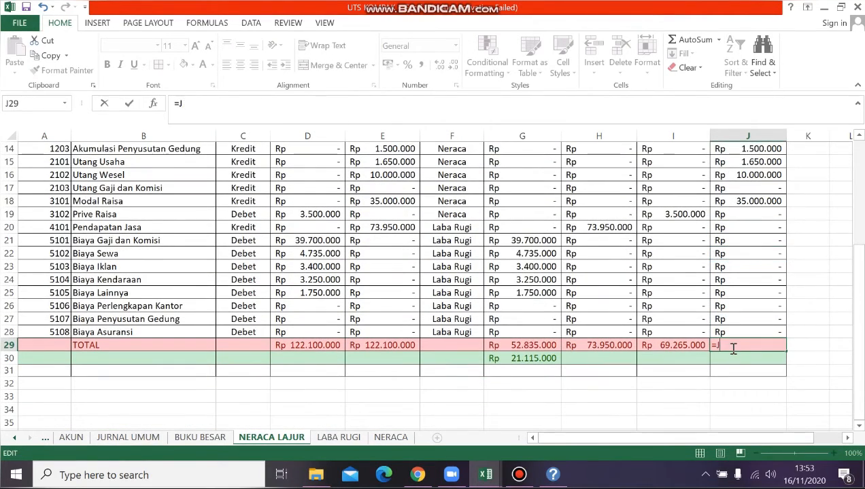
{"action": "type", "text": "SUM("}
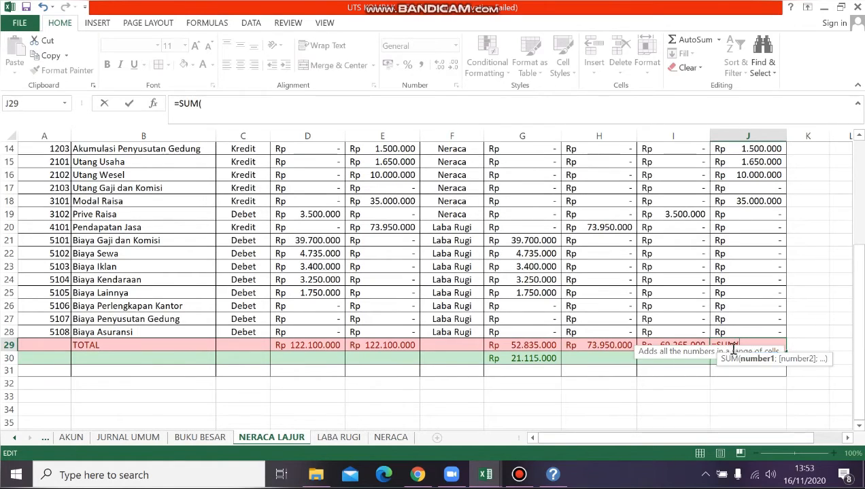
{"action": "scroll", "coordinate": [734, 347], "scroll_direction": "up", "scroll_amount": 3}
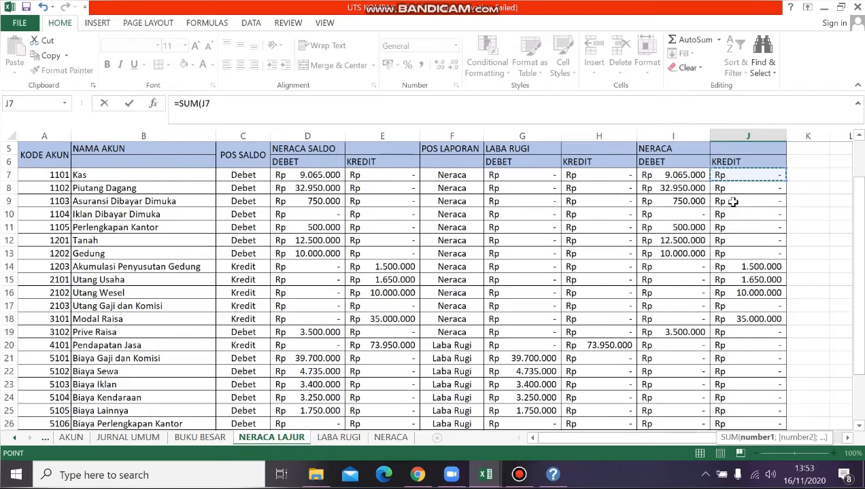
{"action": "left_click_drag", "start_coordinate": [724, 176], "coordinate": [729, 399]}
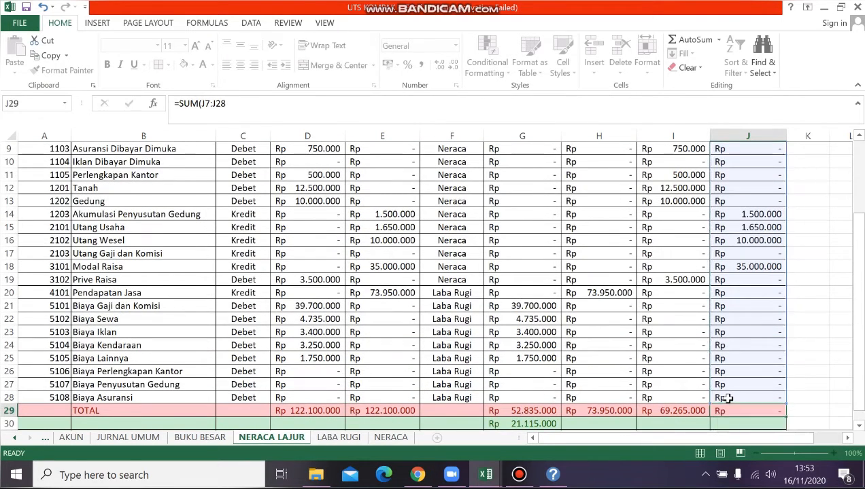
{"action": "key", "text": "Return"}
Enter the formula =I29-J29 in J30, subtracting the NERACA KREDIT total from the DEBET total
{"action": "scroll", "coordinate": [684, 405], "scroll_direction": "down", "scroll_amount": 2}
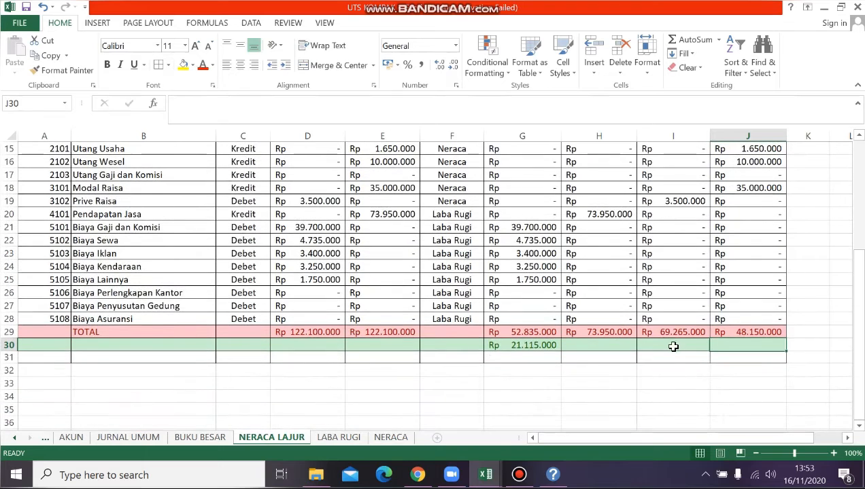
{"action": "left_click", "coordinate": [675, 344]}
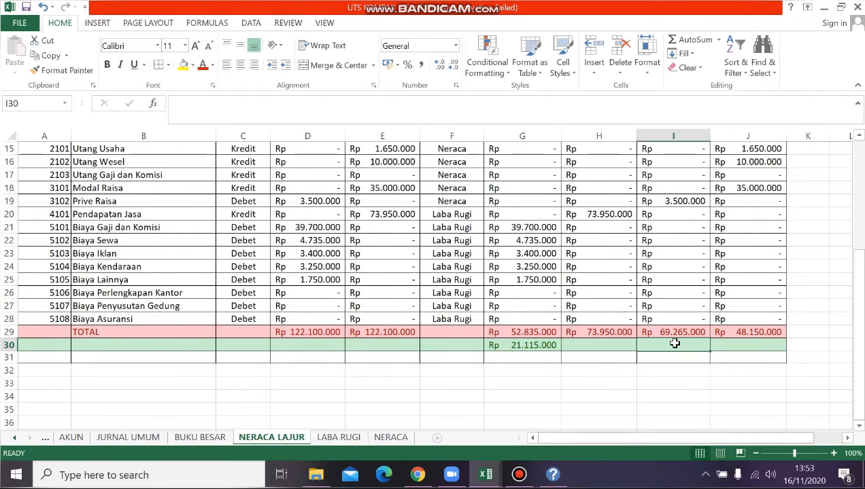
{"action": "left_click", "coordinate": [729, 345]}
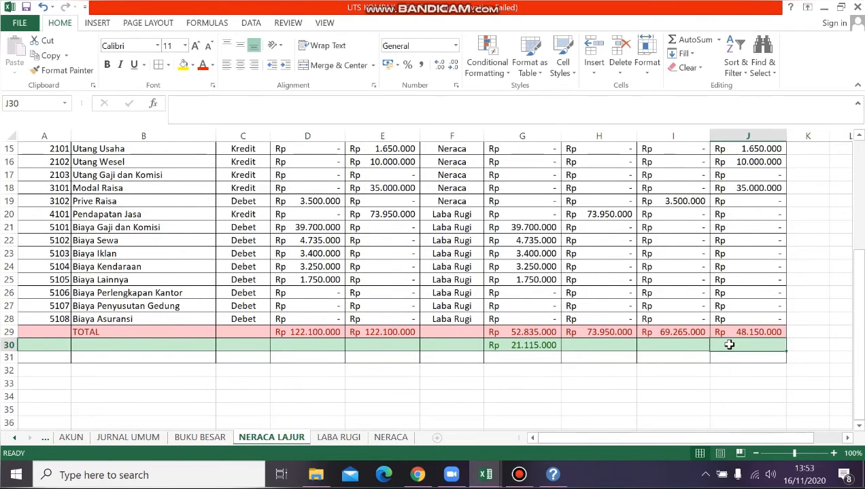
{"action": "type", "text": "="}
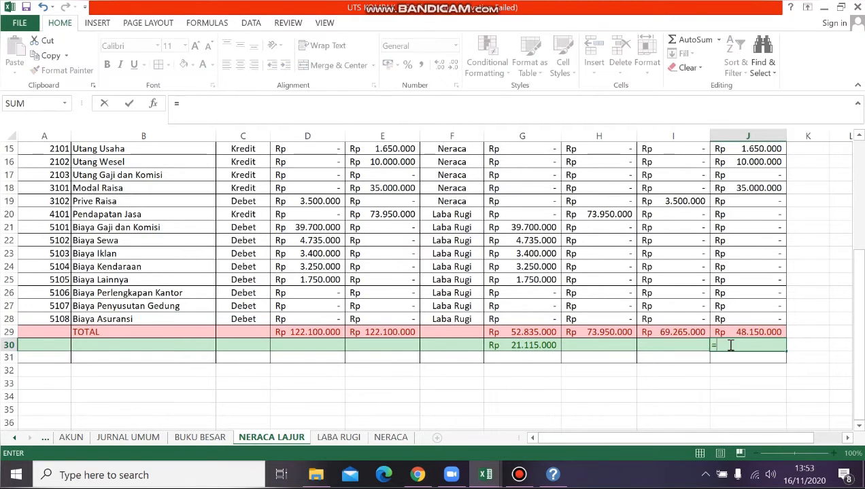
{"action": "left_click", "coordinate": [681, 332]}
{"action": "type", "text": "-"}
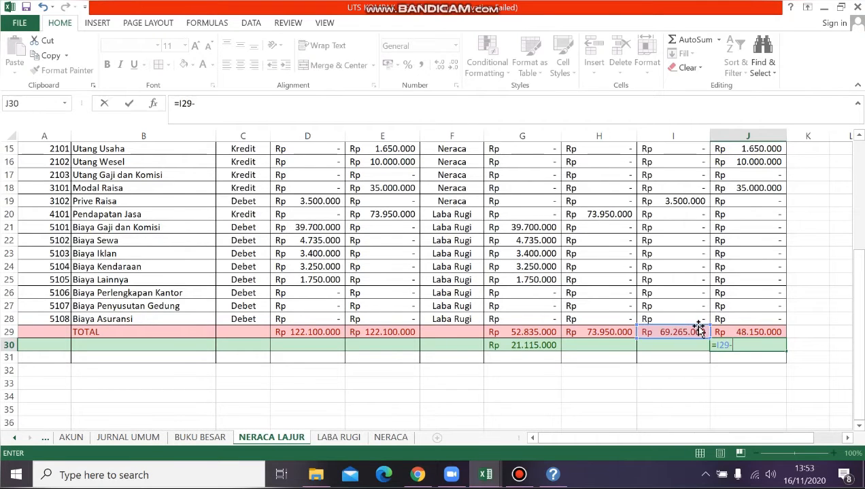
{"action": "left_click", "coordinate": [759, 333]}
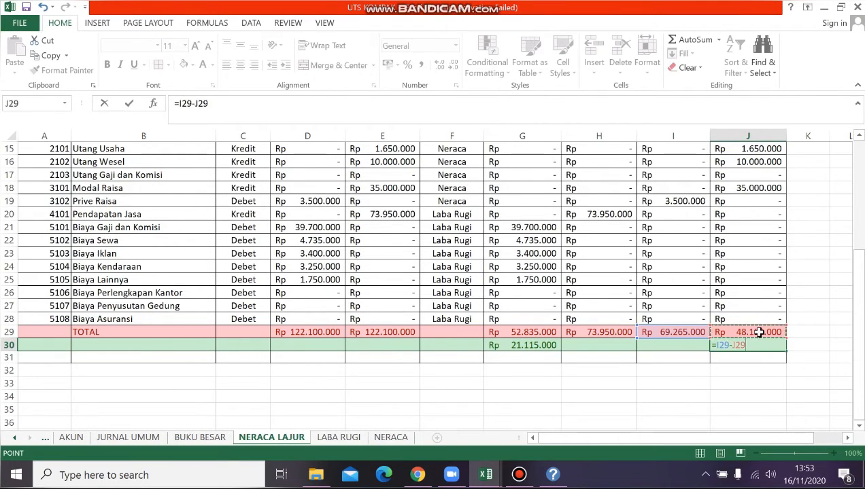
{"action": "key", "text": "Return"}
Compare the differences in G30 and J30 and review the worksheet from its heading down to the rows below TOTAL
{"action": "left_click", "coordinate": [545, 348]}
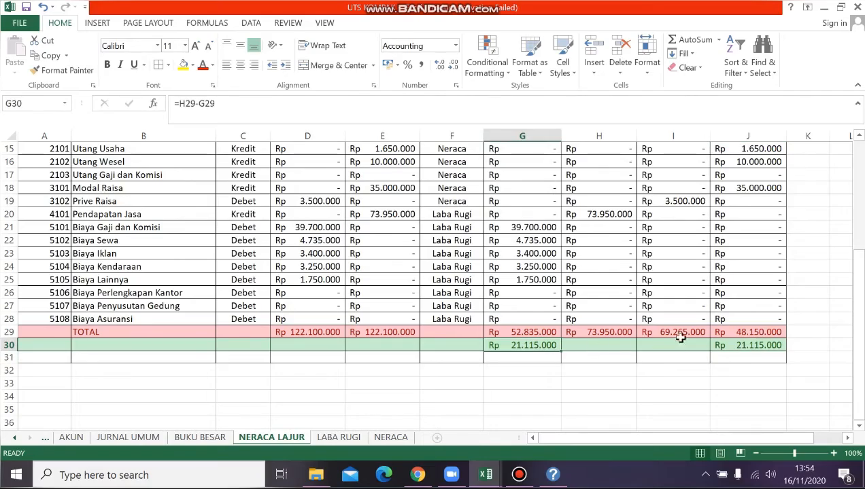
{"action": "left_click", "coordinate": [746, 346]}
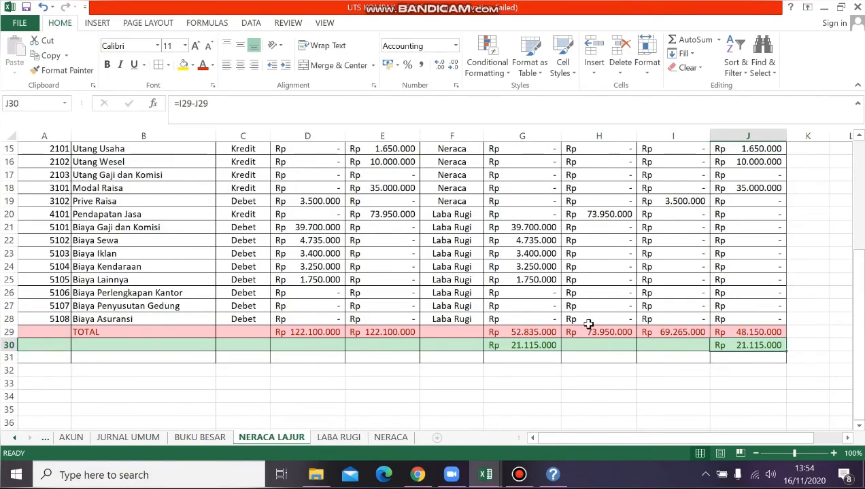
{"action": "scroll", "coordinate": [589, 324], "scroll_direction": "up", "scroll_amount": 5}
{"action": "scroll", "coordinate": [588, 324], "scroll_direction": "down", "scroll_amount": 2}
{"action": "scroll", "coordinate": [588, 325], "scroll_direction": "up", "scroll_amount": 2}
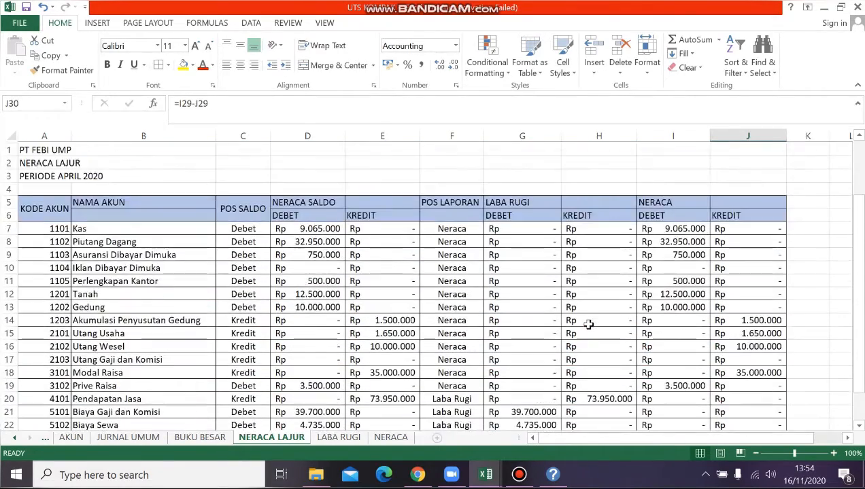
{"action": "scroll", "coordinate": [588, 324], "scroll_direction": "down", "scroll_amount": 4}
{"action": "scroll", "coordinate": [588, 324], "scroll_direction": "up", "scroll_amount": 4}
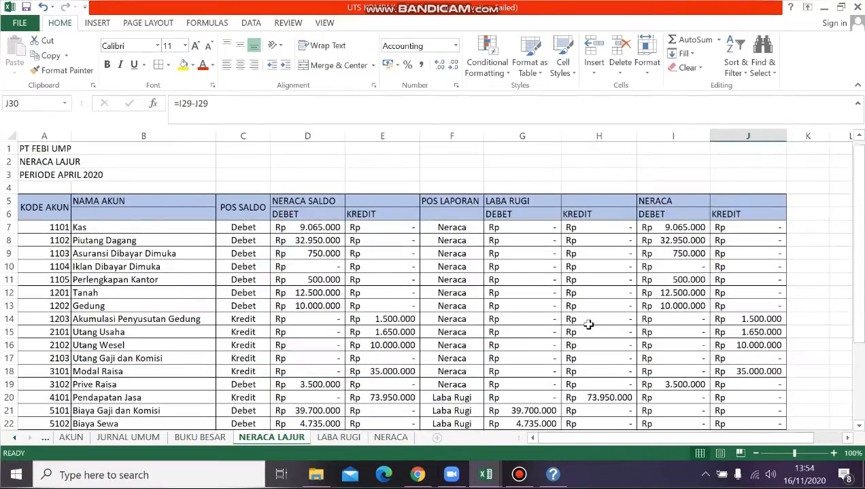
{"action": "scroll", "coordinate": [588, 325], "scroll_direction": "down", "scroll_amount": 4}
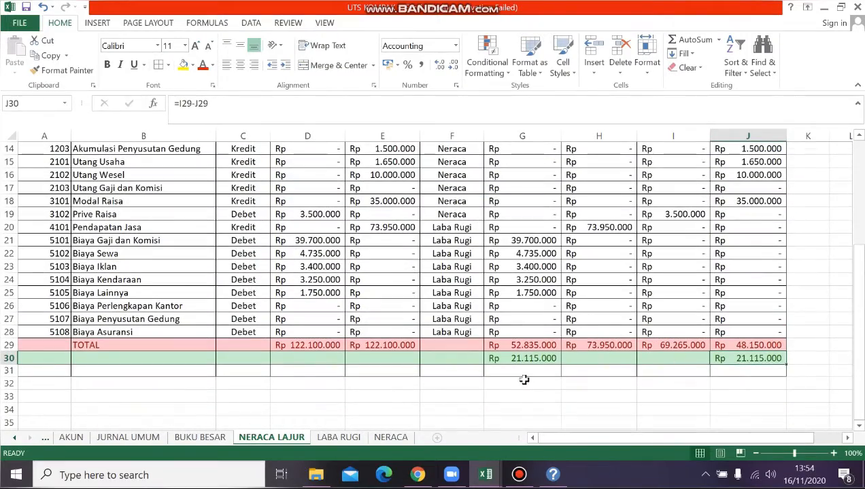
Label the row below TOTAL as LABA BERSIH in B30
{"action": "left_click", "coordinate": [533, 370]}
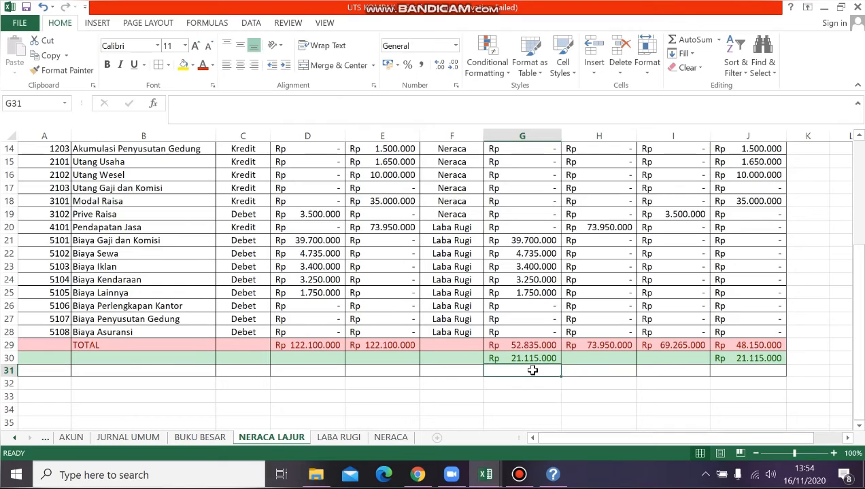
{"action": "left_click", "coordinate": [175, 360]}
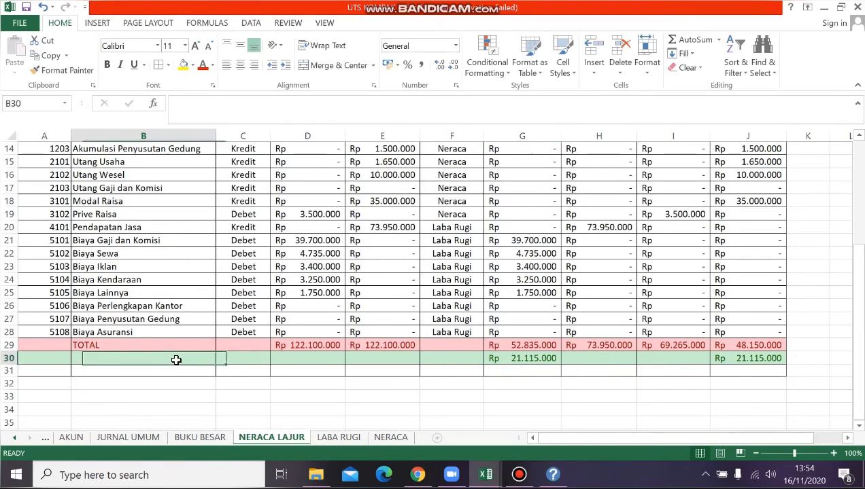
{"action": "type", "text": "LABA"}
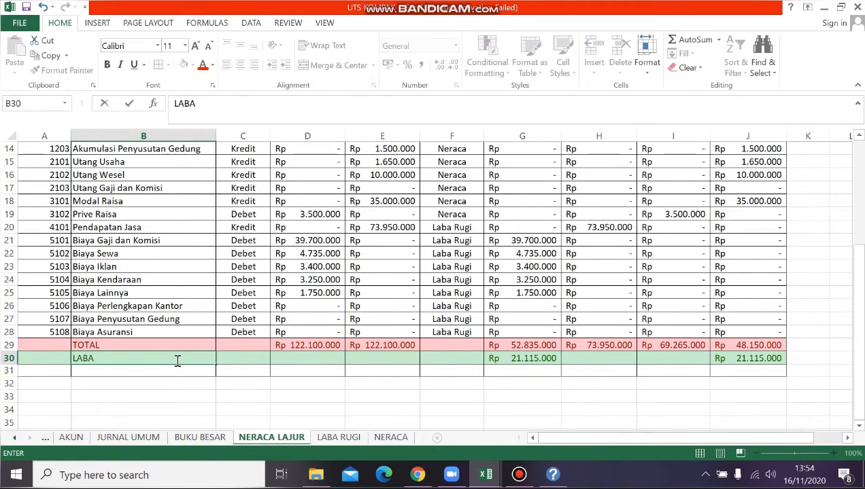
{"action": "type", "text": " BERSIH"}
{"action": "key", "text": "ctrl+Return"}
Enter =SUM(G29:G30) in G31 to add the LABA RUGI DEBET total and the LABA BERSIH amount
{"action": "left_click", "coordinate": [525, 371]}
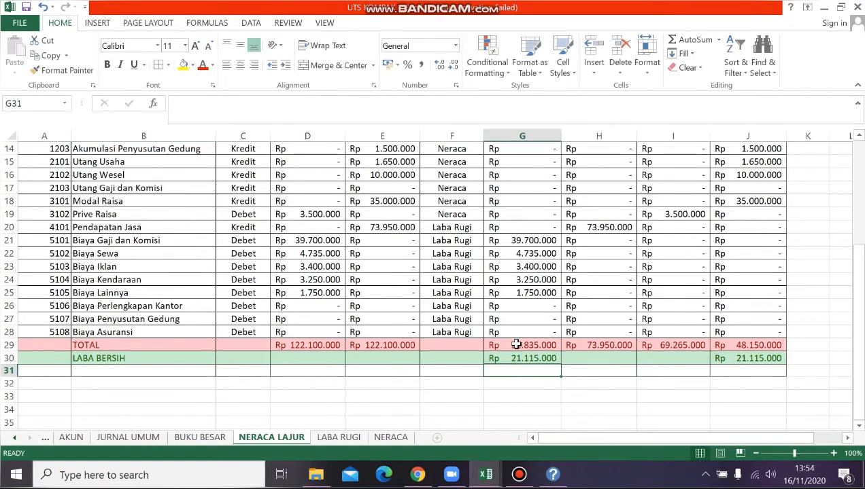
{"action": "left_click_drag", "start_coordinate": [527, 346], "coordinate": [528, 361]}
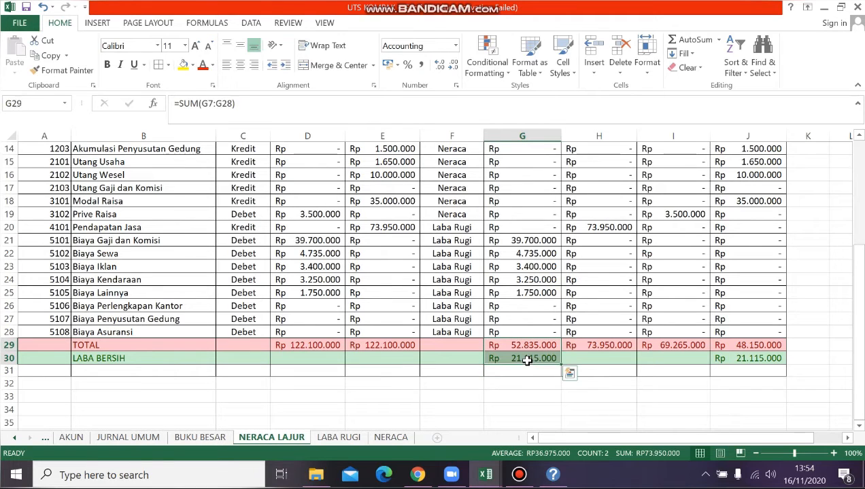
{"action": "left_click", "coordinate": [528, 369]}
{"action": "type", "text": "=SUM"}
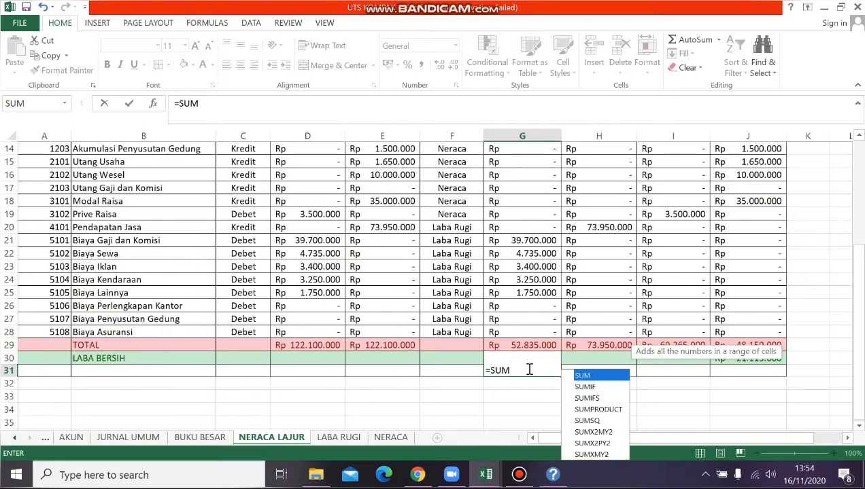
{"action": "type", "text": "("}
{"action": "left_click_drag", "start_coordinate": [522, 346], "coordinate": [524, 362]}
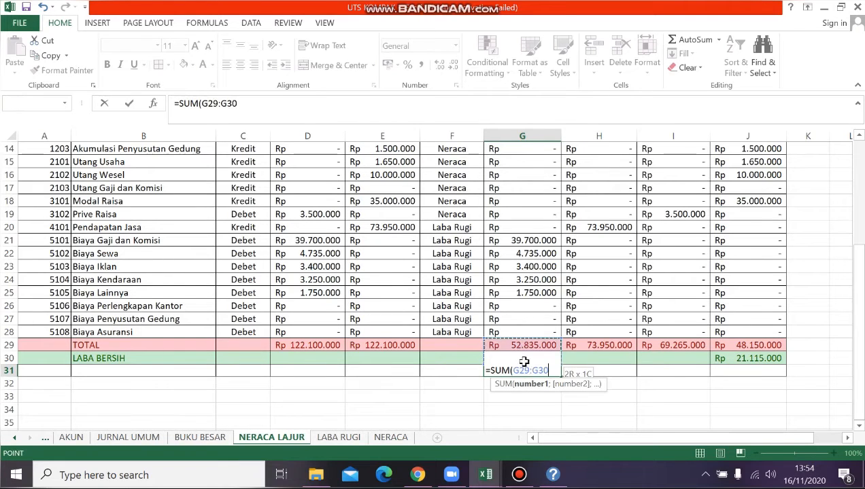
{"action": "key", "text": "Return"}
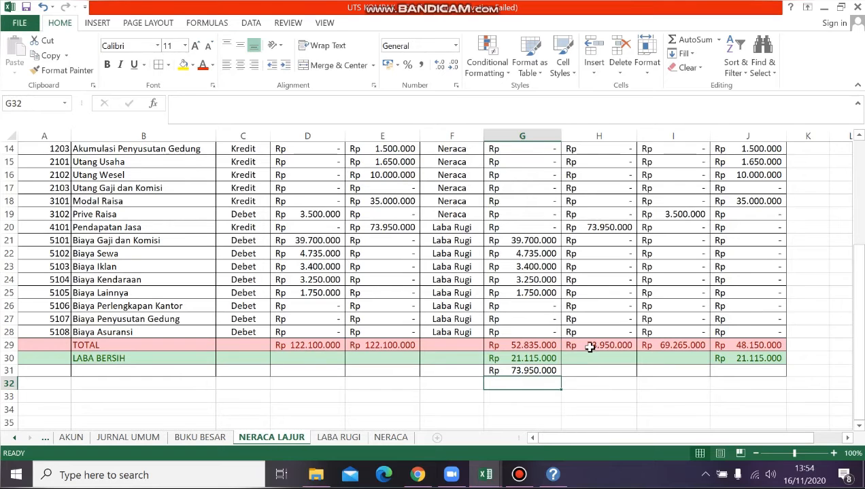
Try to copy the LABA RUGI KREDIT total formula from H29 into H31
{"action": "left_click", "coordinate": [591, 346]}
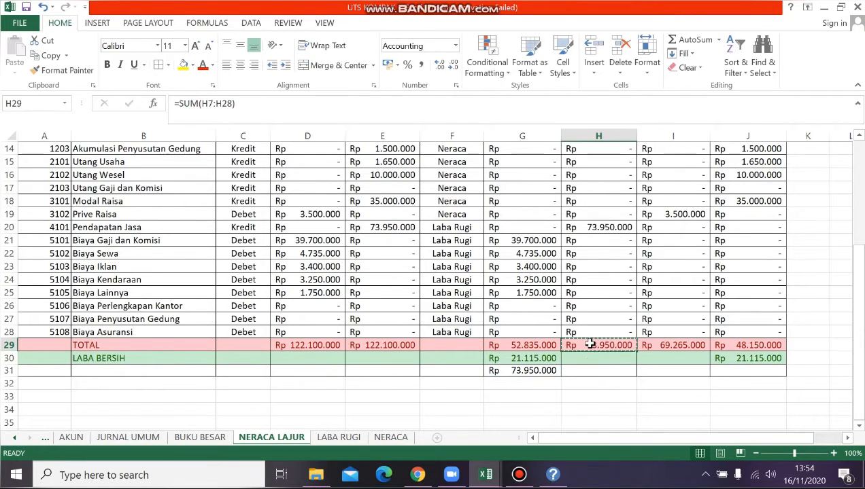
{"action": "key", "text": "ctrl+c"}
{"action": "left_click", "coordinate": [592, 370]}
{"action": "key", "text": "ctrl+v"}
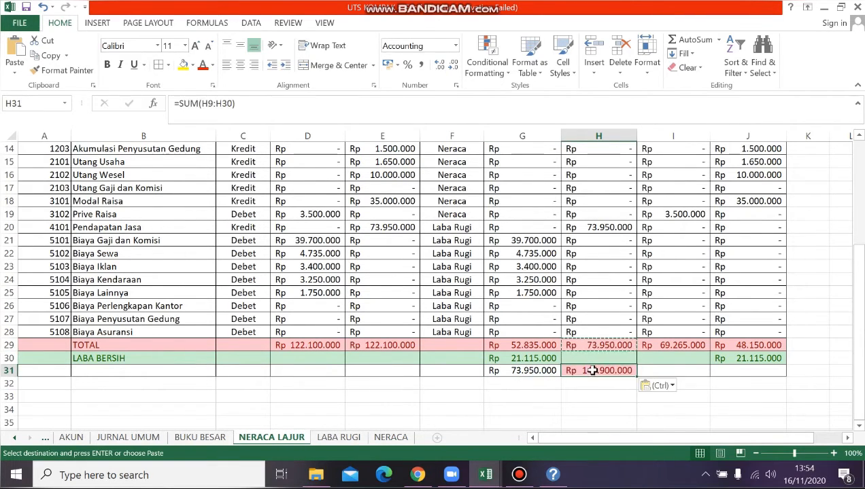
{"action": "key", "text": "ctrl+z"}
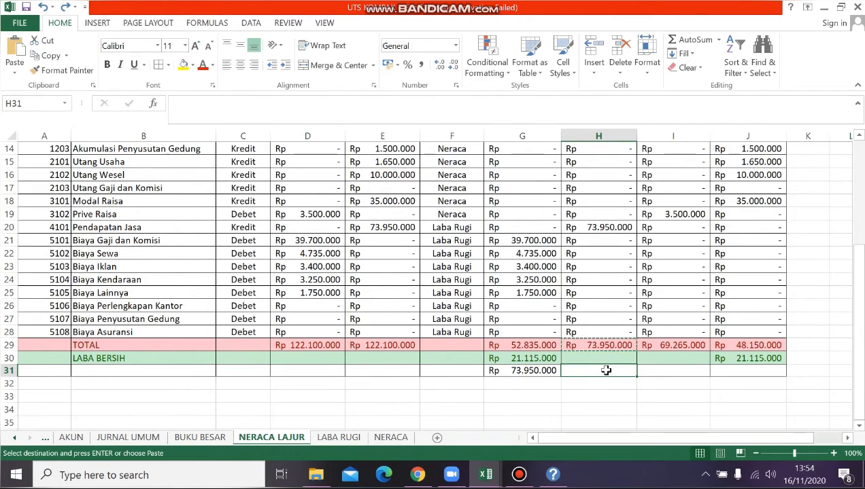
Enter a SUM formula in H31 that adds the LABA RUGI KREDIT cells H29:H30
{"action": "type", "text": "="}
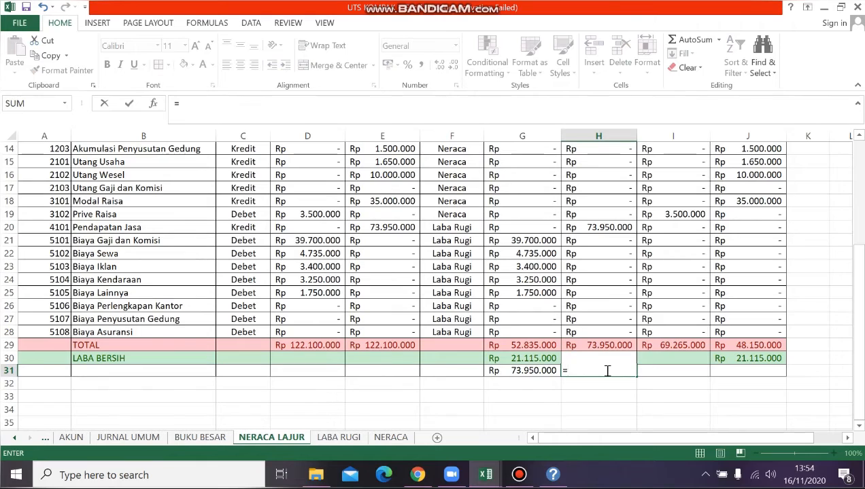
{"action": "type", "text": "SUM("}
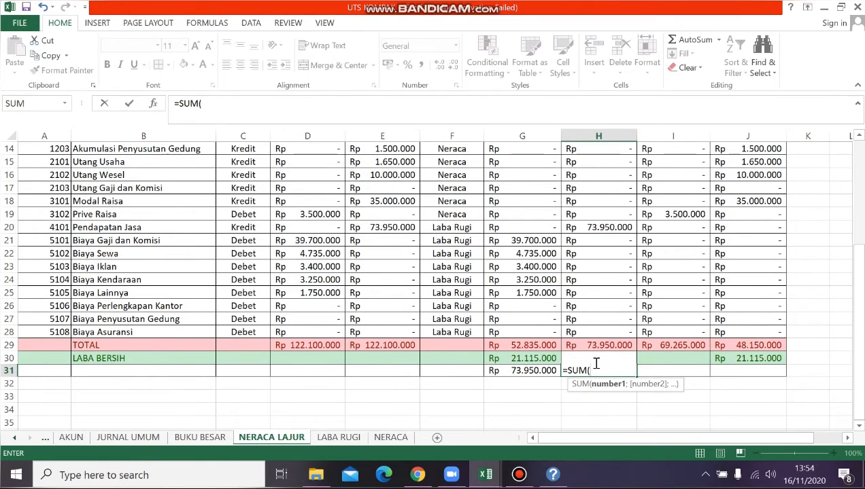
{"action": "left_click_drag", "start_coordinate": [587, 345], "coordinate": [590, 358]}
{"action": "key", "text": "Return"}
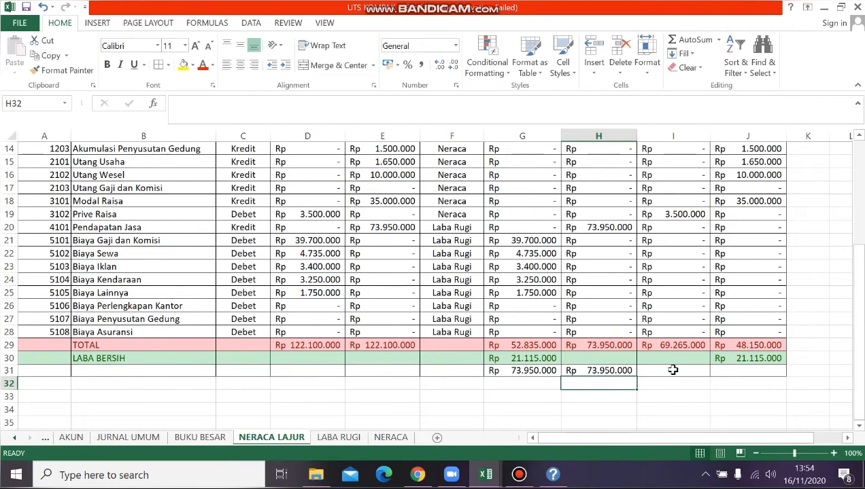
Enter a SUM formula in I31 that adds the NERACA DEBET cells I29:I30
{"action": "left_click", "coordinate": [680, 368]}
{"action": "type", "text": "="}
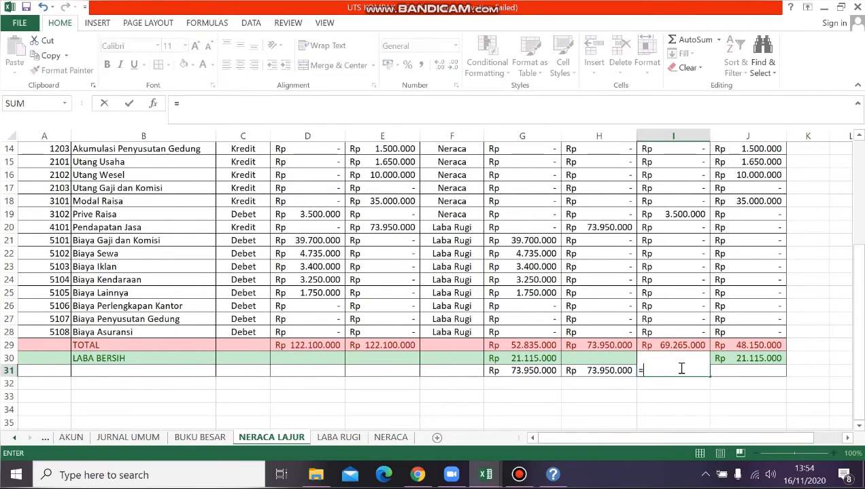
{"action": "type", "text": "SUM("}
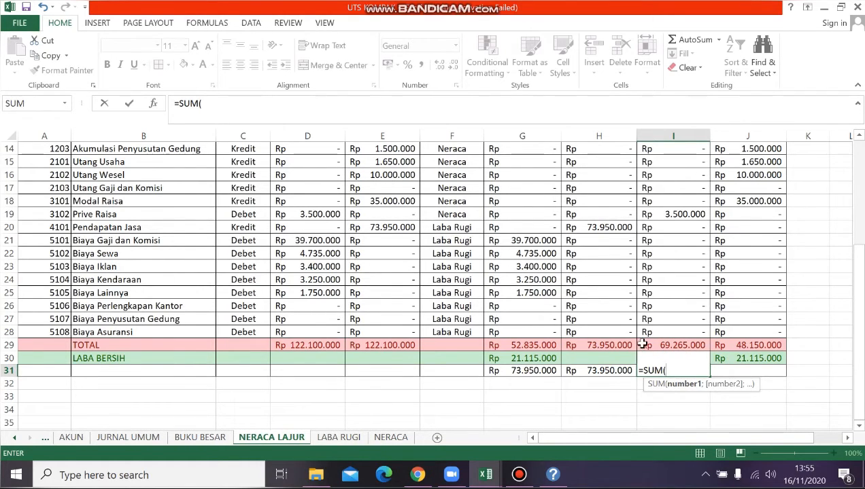
{"action": "key", "text": "BackSpace"}
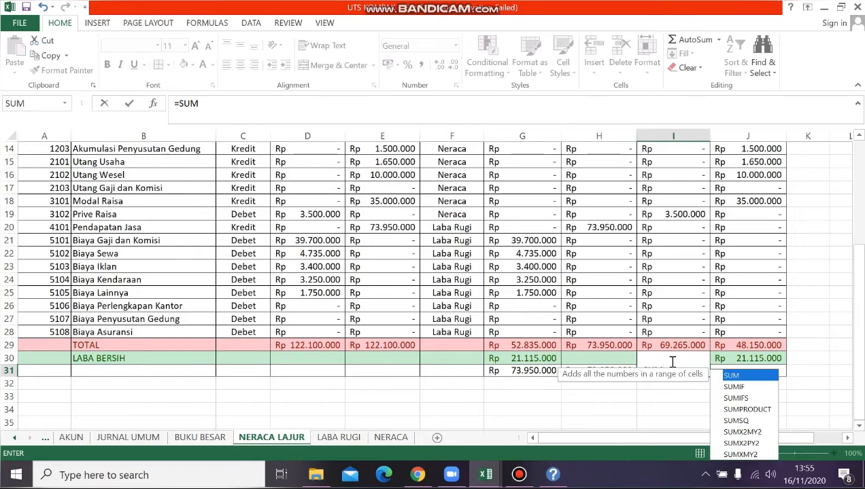
{"action": "type", "text": "("}
{"action": "left_click_drag", "start_coordinate": [656, 346], "coordinate": [659, 360]}
{"action": "key", "text": "Return"}
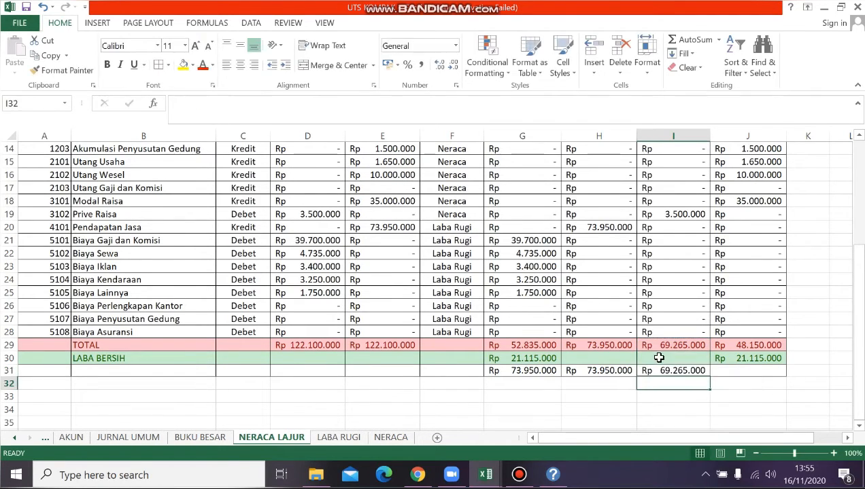
{"action": "left_click", "coordinate": [734, 369]}
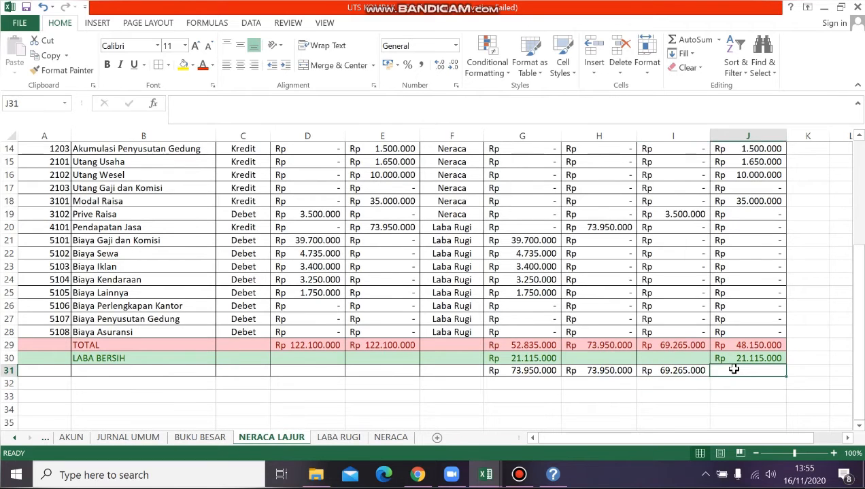
{"action": "type", "text": "=S"}
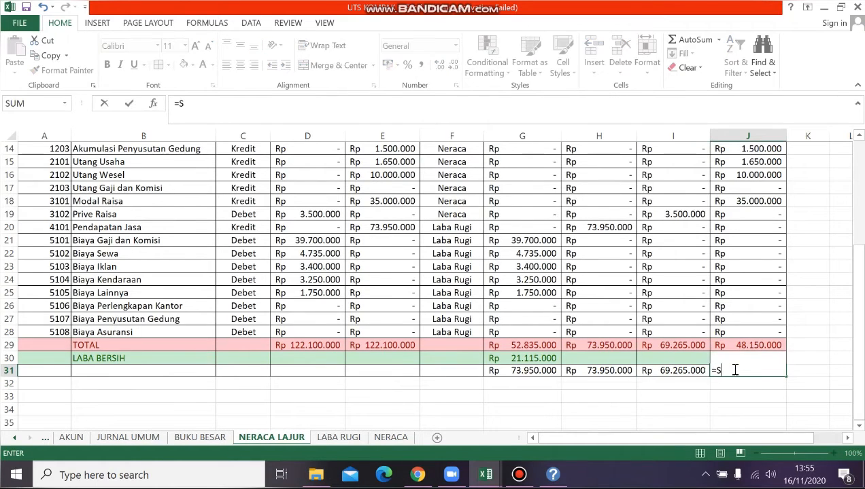
{"action": "type", "text": "UM("}
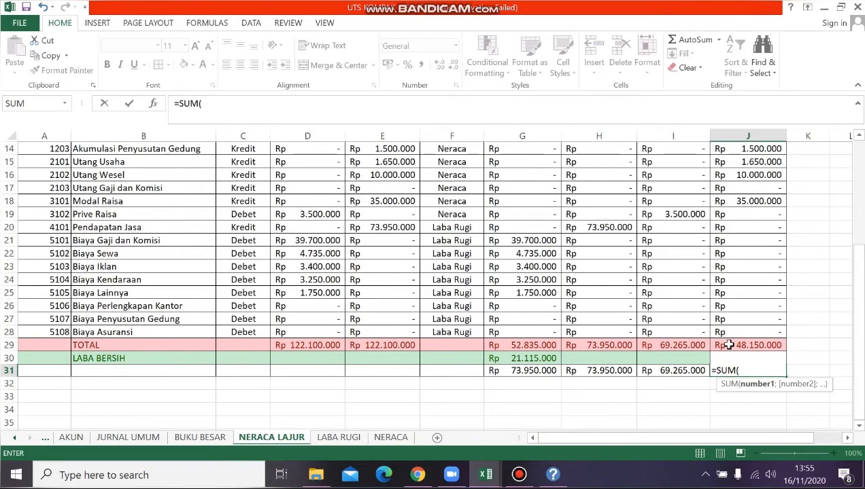
{"action": "key", "text": "BackSpace"}
{"action": "type", "text": "("}
{"action": "key", "text": "BackSpace"}
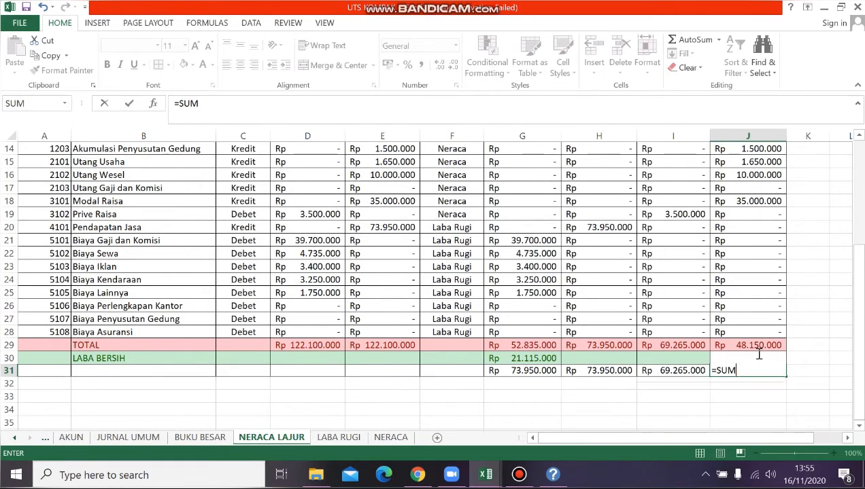
{"action": "type", "text": "("}
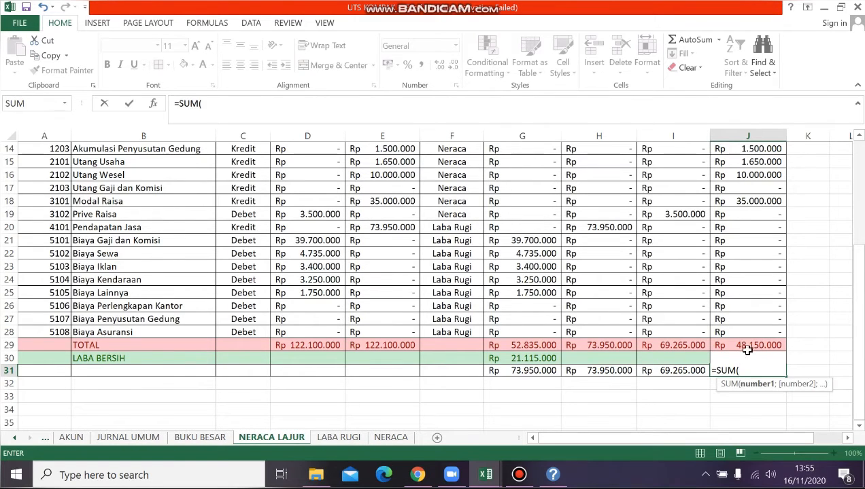
{"action": "key", "text": "BackSpace"}
{"action": "key", "text": "BackSpace"}
{"action": "key", "text": "BackSpace"}
{"action": "key", "text": "BackSpace"}
{"action": "key", "text": "BackSpace"}
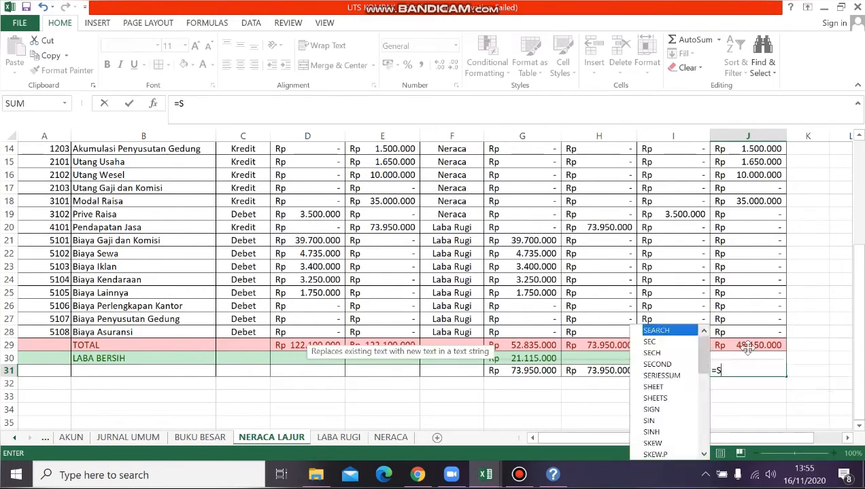
{"action": "type", "text": "="}
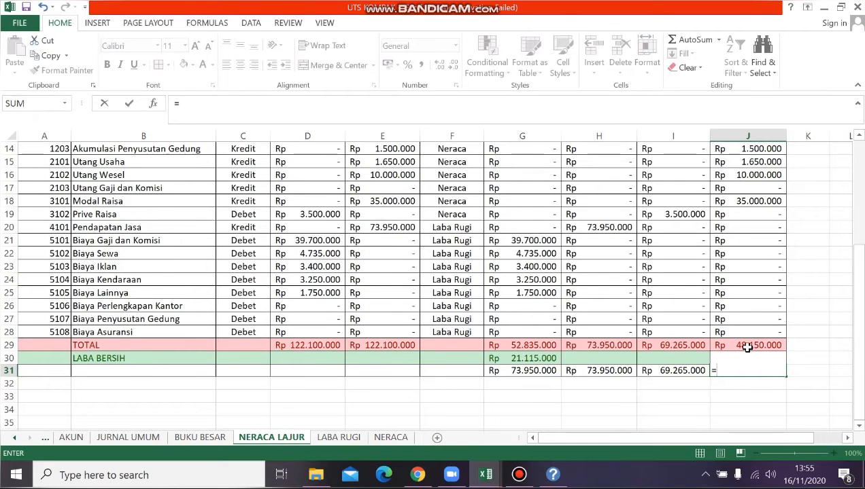
{"action": "type", "text": "SUM("}
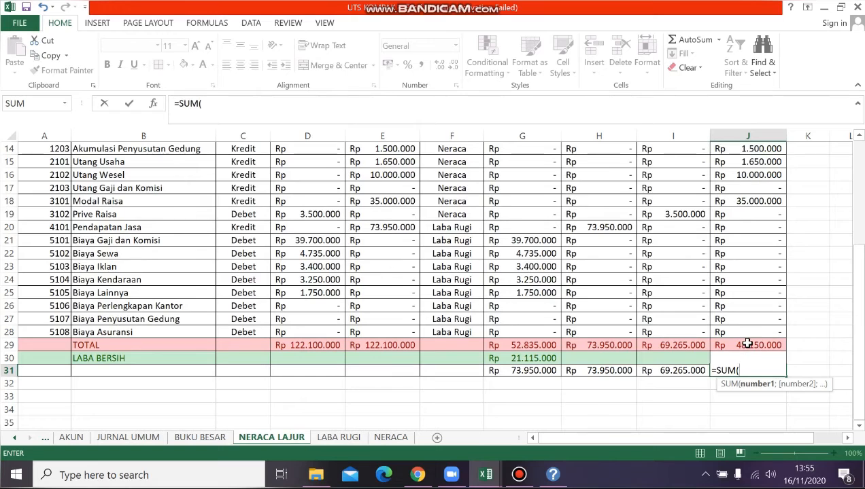
{"action": "key", "text": "BackSpace"}
{"action": "key", "text": "BackSpace"}
{"action": "key", "text": "BackSpace"}
{"action": "key", "text": "BackSpace"}
{"action": "key", "text": "BackSpace"}
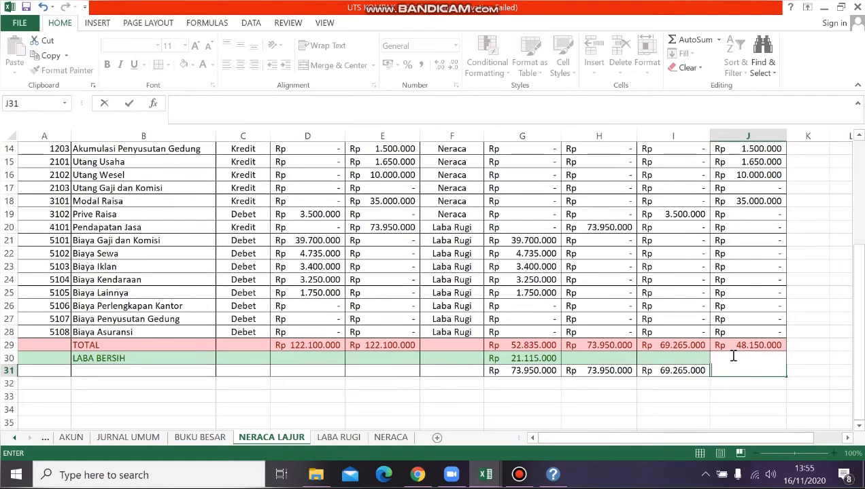
{"action": "key", "text": "Escape"}
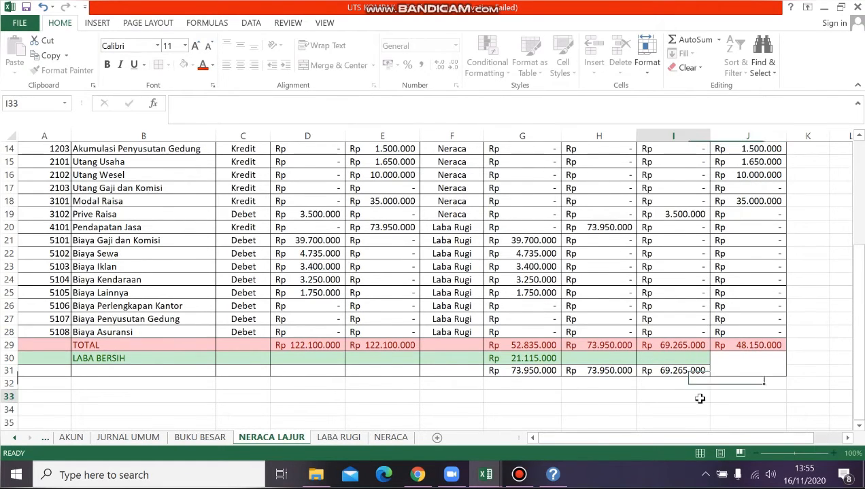
{"action": "left_click", "coordinate": [695, 395]}
Begin an addition formula in J31 with =J29+, starting from the NERACA KREDIT total
{"action": "left_click", "coordinate": [736, 370]}
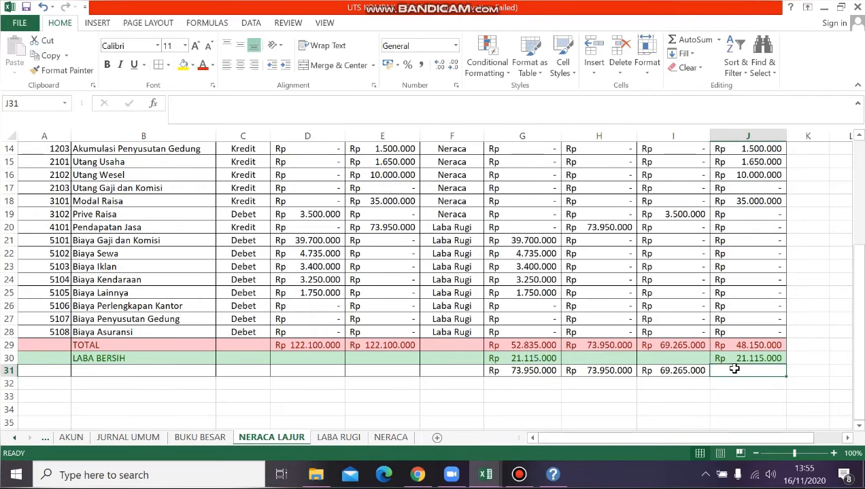
{"action": "key", "text": "ctrl+z"}
{"action": "type", "text": "=SUM("}
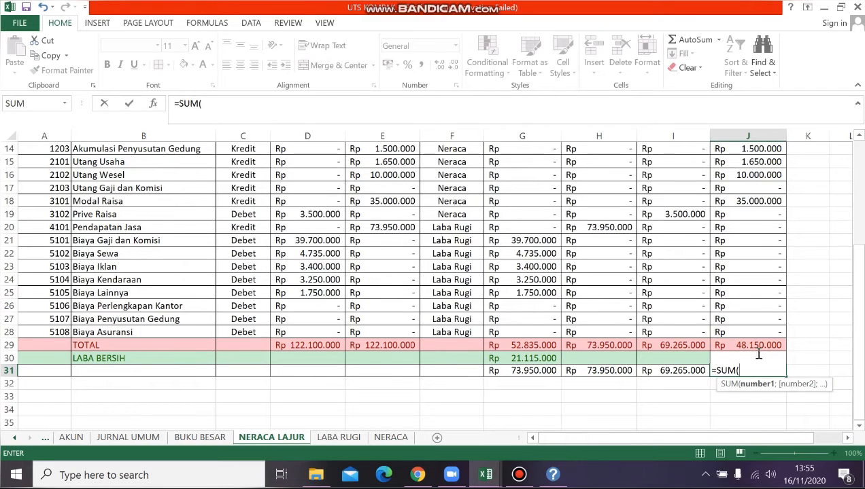
{"action": "key", "text": "BackSpace"}
{"action": "key", "text": "BackSpace"}
{"action": "key", "text": "BackSpace"}
{"action": "key", "text": "BackSpace"}
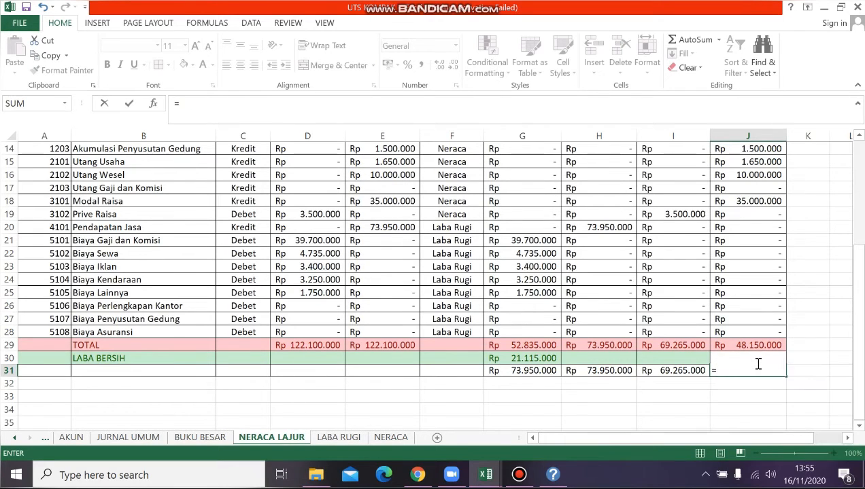
{"action": "left_click", "coordinate": [748, 345]}
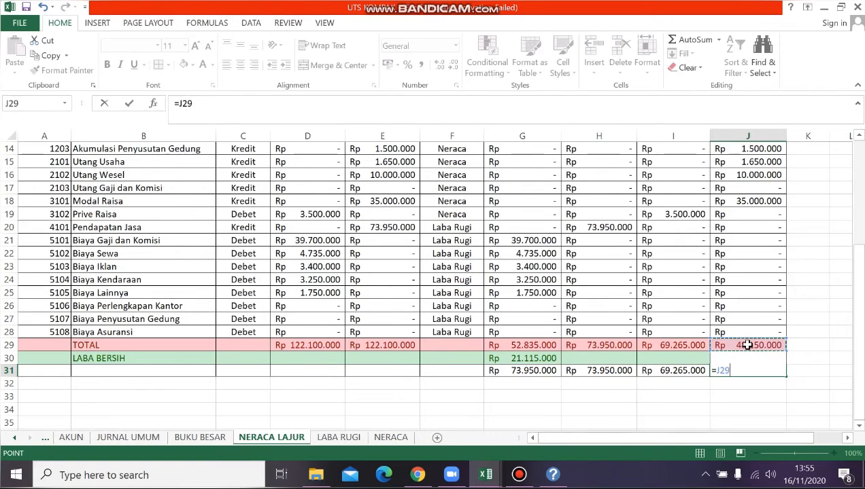
{"action": "type", "text": "+"}
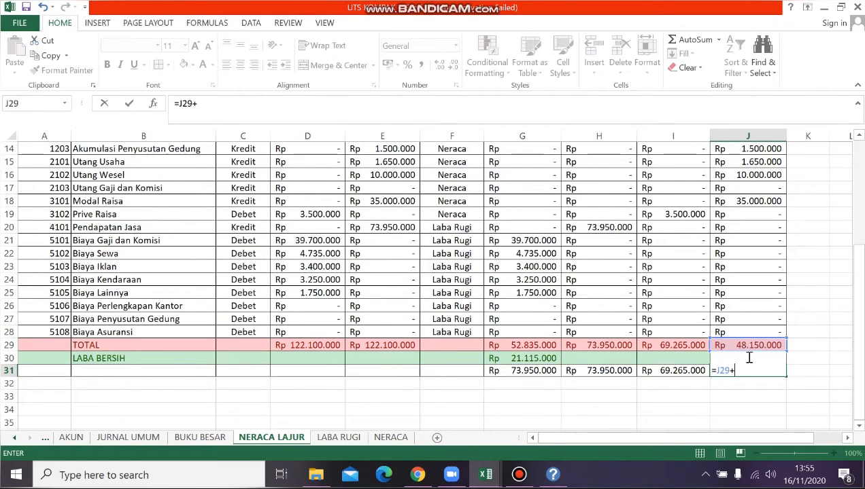
Try to add the LABA BERSIH amount in G30 to the formula in J31
{"action": "key", "text": "F2"}
{"action": "left_click", "coordinate": [761, 386]}
{"action": "key", "text": "BackSpace"}
{"action": "key", "text": "BackSpace"}
{"action": "key", "text": "BackSpace"}
{"action": "key", "text": "BackSpace"}
{"action": "left_click", "coordinate": [542, 357]}
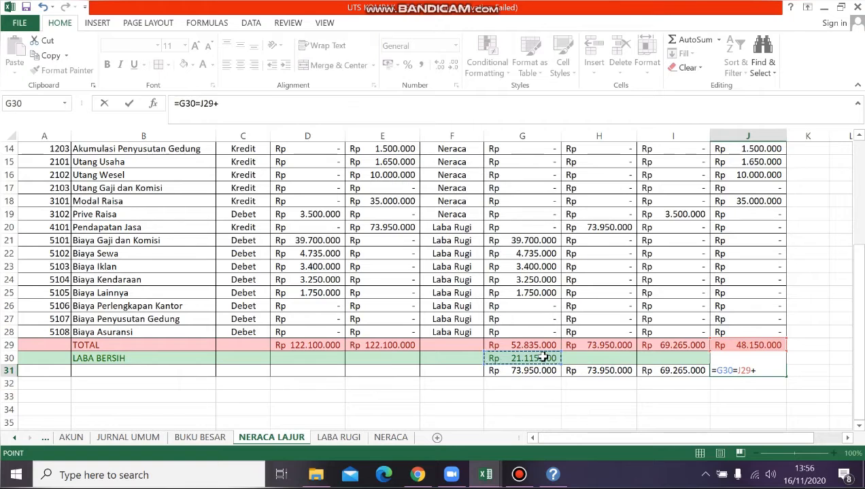
{"action": "key", "text": "BackSpace"}
{"action": "key", "text": "BackSpace"}
{"action": "key", "text": "BackSpace"}
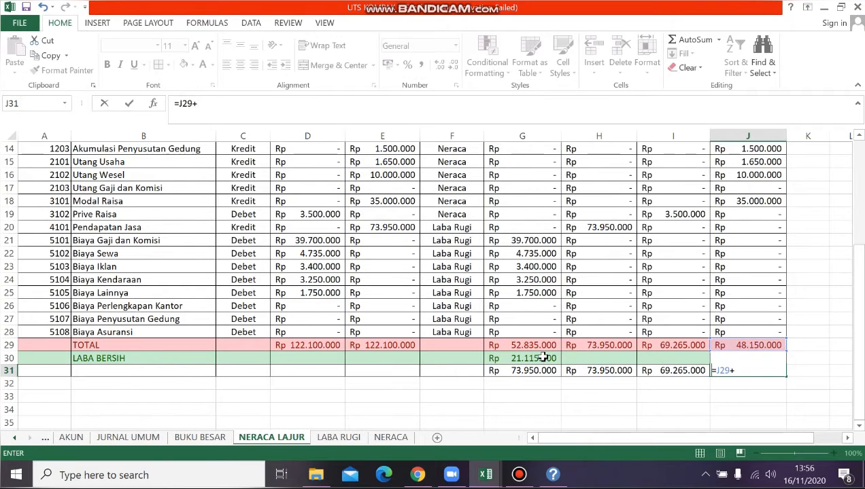
{"action": "key", "text": "Right"}
{"action": "key", "text": "Right"}
{"action": "key", "text": "Left"}
{"action": "key", "text": "Left"}
{"action": "key", "text": "Left"}
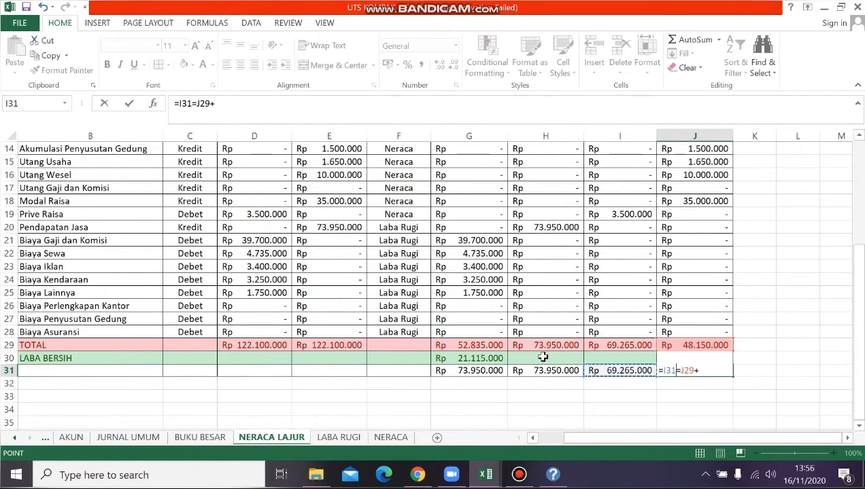
{"action": "key", "text": "F2"}
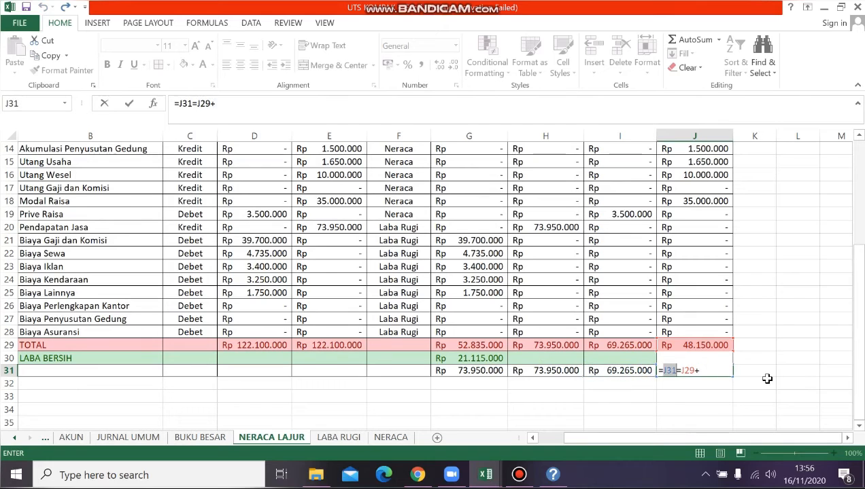
{"action": "key", "text": "BackSpace"}
{"action": "key", "text": "BackSpace"}
{"action": "key", "text": "BackSpace"}
{"action": "type", "text": "ZZ"}
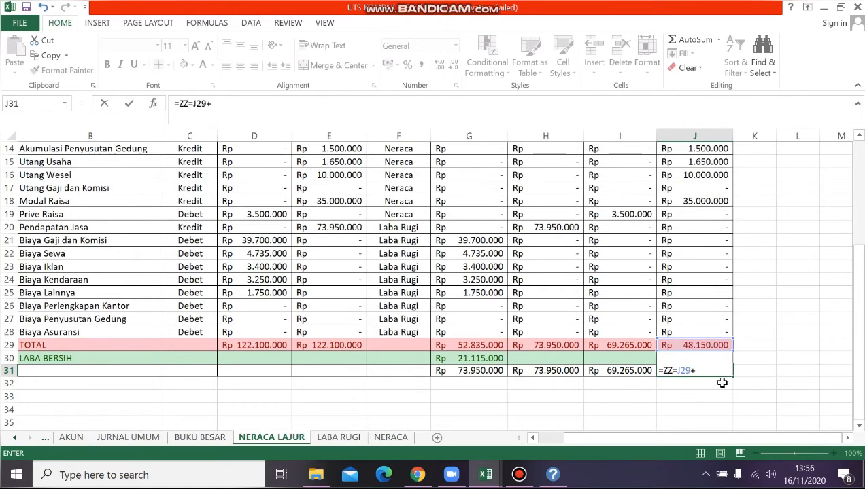
{"action": "key", "text": "Return"}
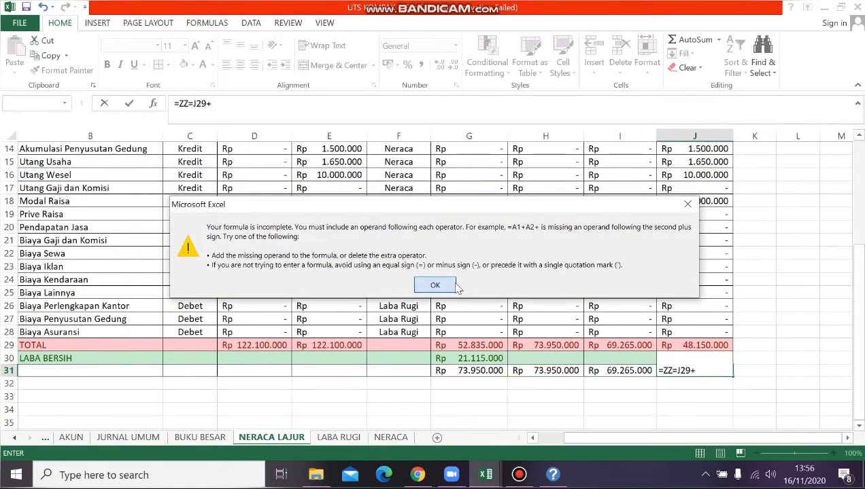
{"action": "left_click", "coordinate": [435, 284]}
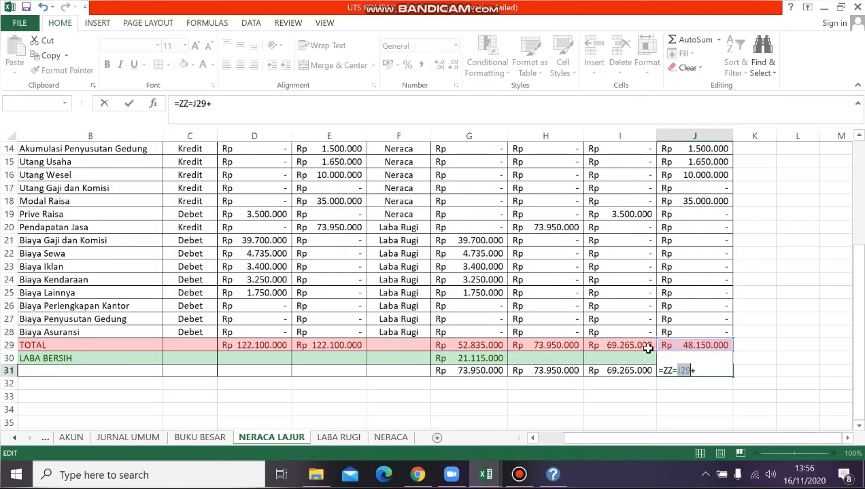
{"action": "left_click", "coordinate": [715, 407]}
{"action": "key", "text": "BackSpace"}
{"action": "key", "text": "BackSpace"}
{"action": "key", "text": "BackSpace"}
{"action": "key", "text": "BackSpace"}
{"action": "key", "text": "BackSpace"}
{"action": "key", "text": "BackSpace"}
{"action": "key", "text": "BackSpace"}
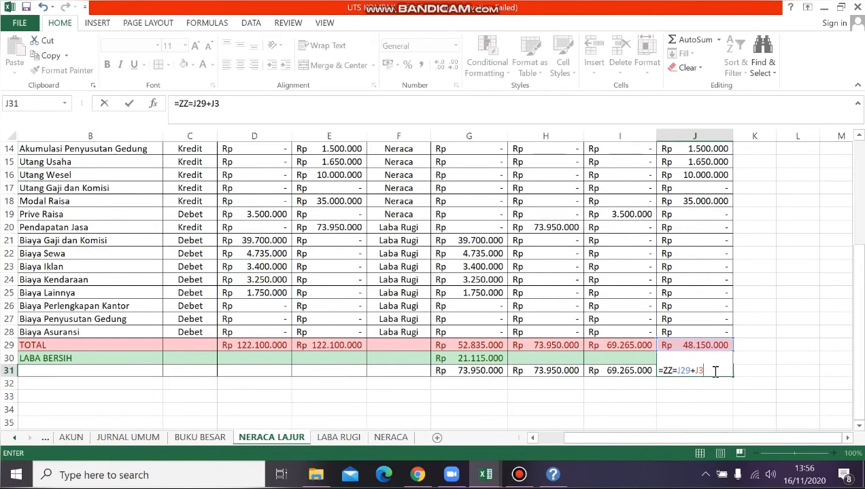
{"action": "key", "text": "Escape"}
{"action": "left_click", "coordinate": [769, 333]}
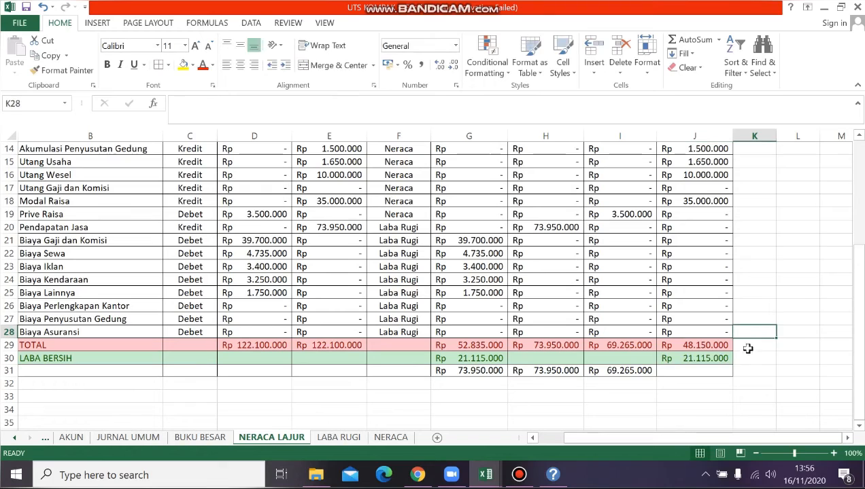
Enter the formula =J29+G30 in J31 to add the LABA BERSIH amount to the NERACA KREDIT total
{"action": "left_click", "coordinate": [687, 372]}
{"action": "type", "text": "="}
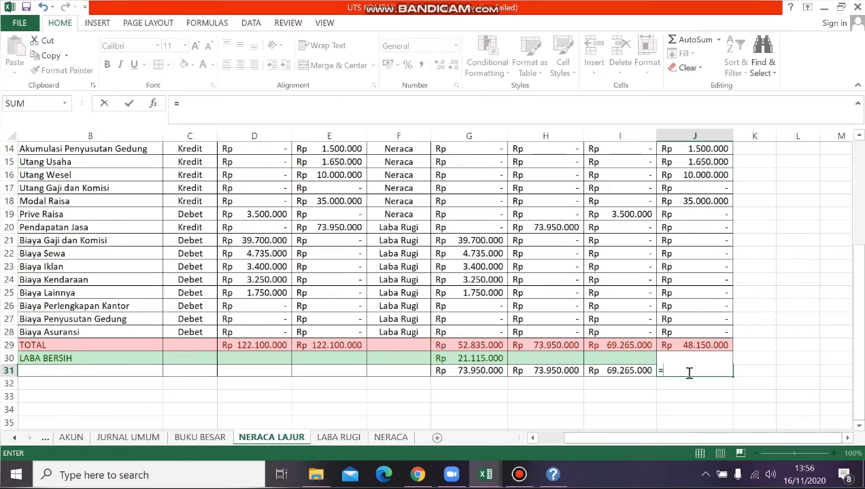
{"action": "left_click", "coordinate": [675, 345]}
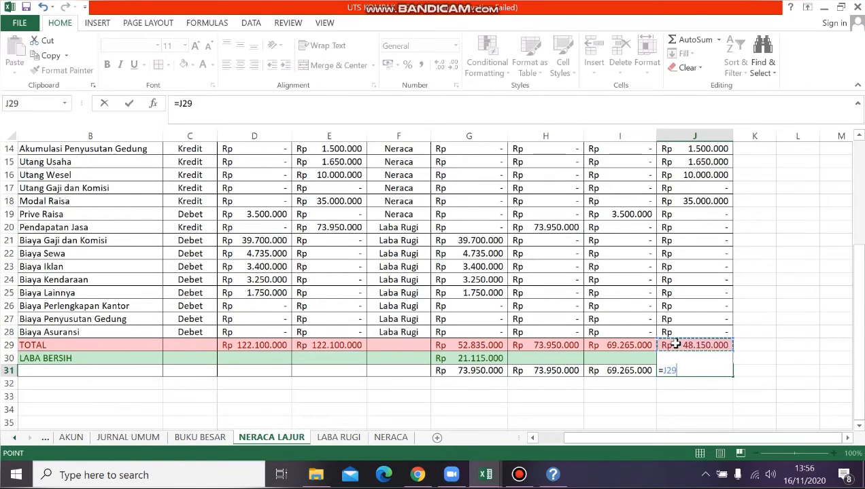
{"action": "type", "text": "+"}
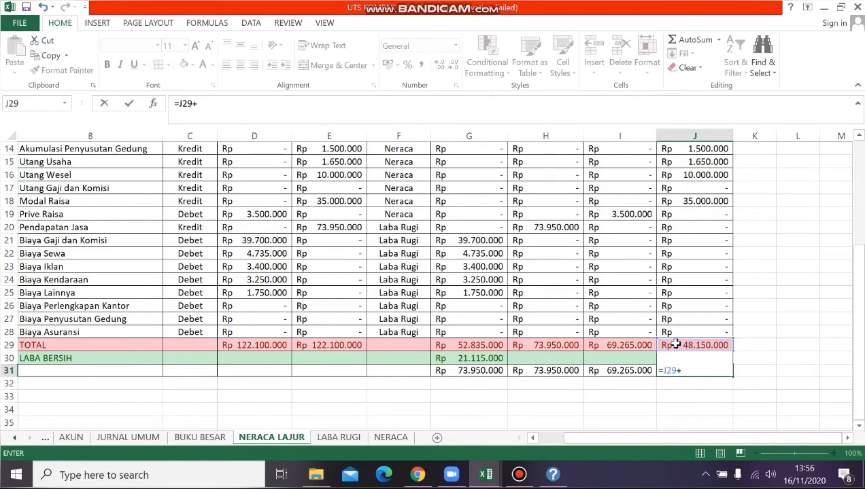
{"action": "left_click", "coordinate": [487, 360]}
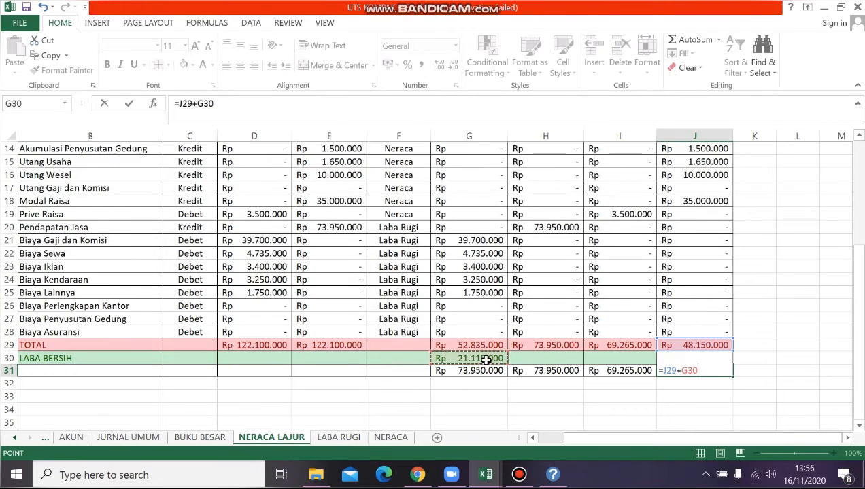
Confirm the formula =J29+G30 in cell J31 of the NERACA LAJUR sheet
{"action": "key", "text": "Return"}
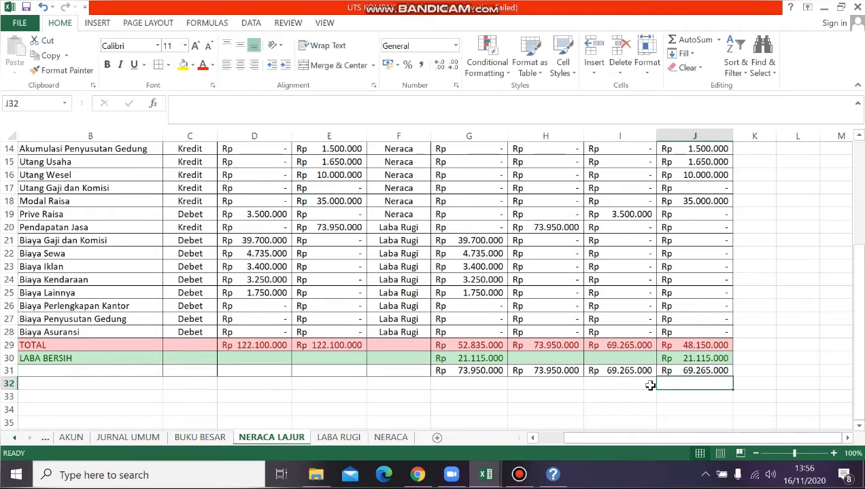
{"action": "scroll", "coordinate": [305, 331], "scroll_direction": "up", "scroll_amount": 1}
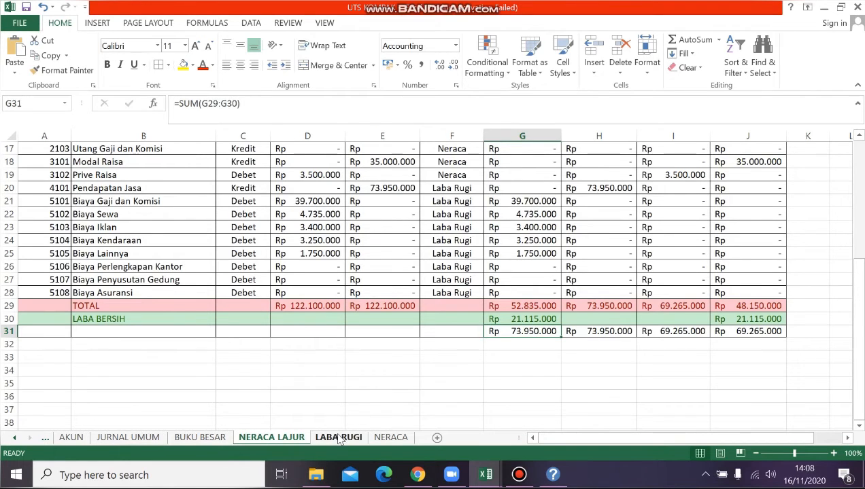
On the LABA RUGI sheet, link the first KODE AKUN cell A6 to A20 of NERACA LAJUR
{"action": "left_click", "coordinate": [337, 439]}
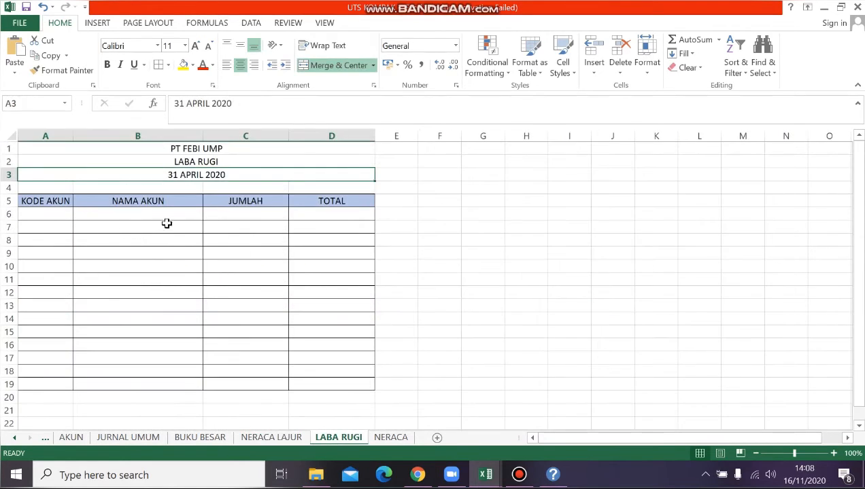
{"action": "left_click", "coordinate": [39, 213]}
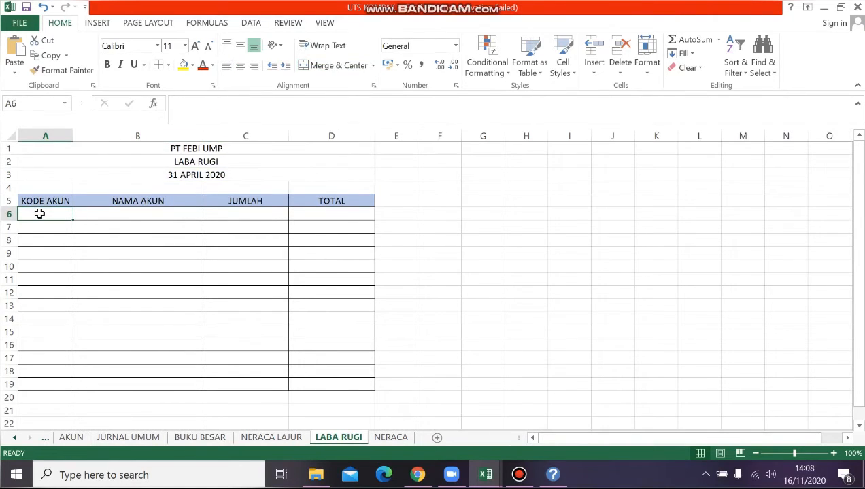
{"action": "type", "text": "="}
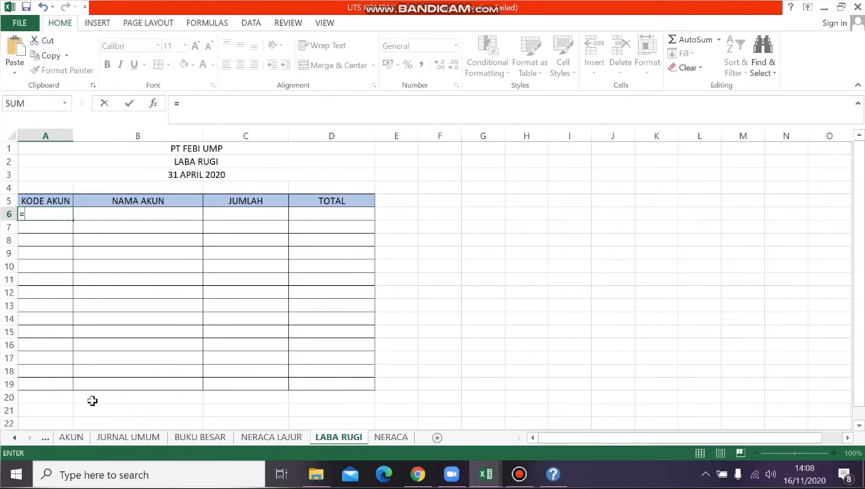
{"action": "left_click", "coordinate": [258, 439]}
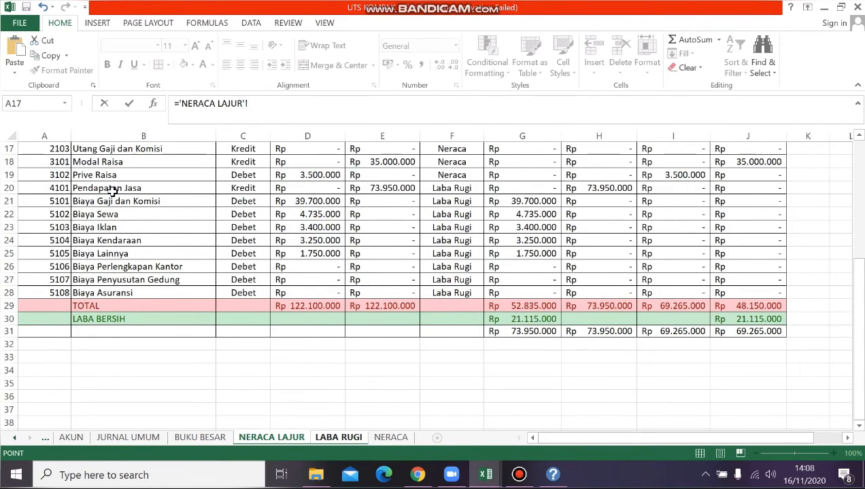
{"action": "scroll", "coordinate": [112, 192], "scroll_direction": "up", "scroll_amount": 2}
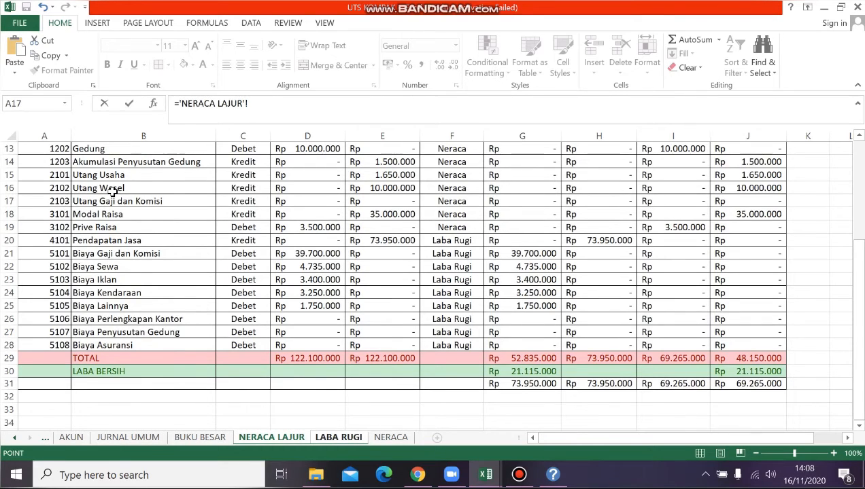
{"action": "left_click", "coordinate": [62, 241]}
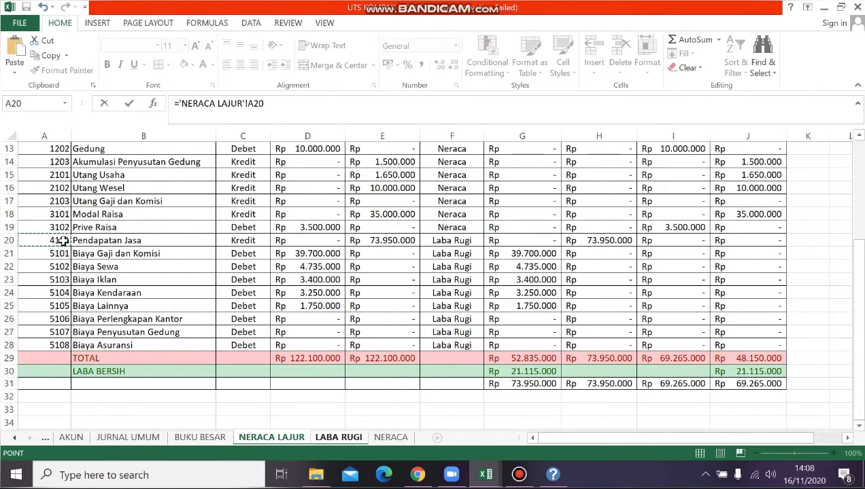
{"action": "key", "text": "Return"}
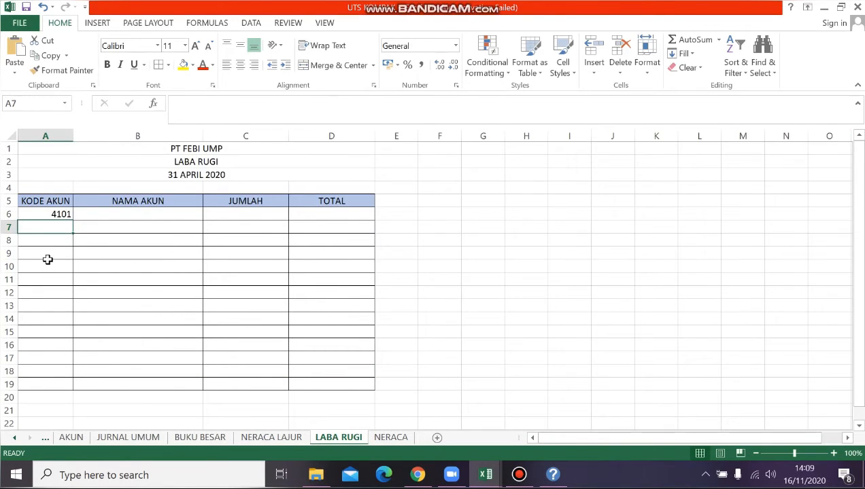
Link cell A8 of the LABA RUGI sheet to the Biaya Gaji dan Komisi code in A21 of NERACA LAJUR
{"action": "left_click", "coordinate": [50, 254]}
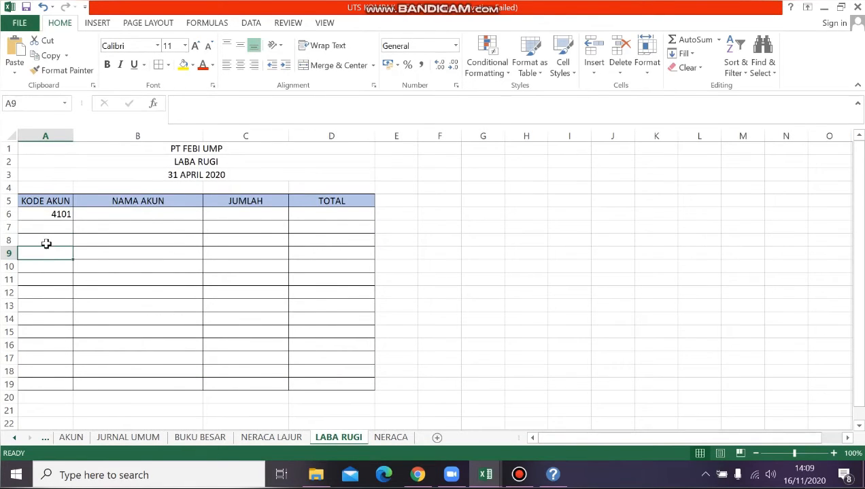
{"action": "left_click", "coordinate": [46, 242]}
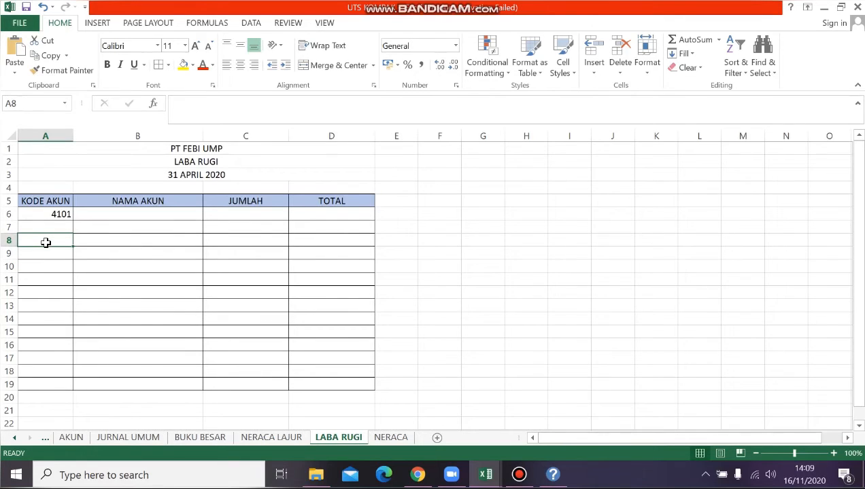
{"action": "type", "text": "="}
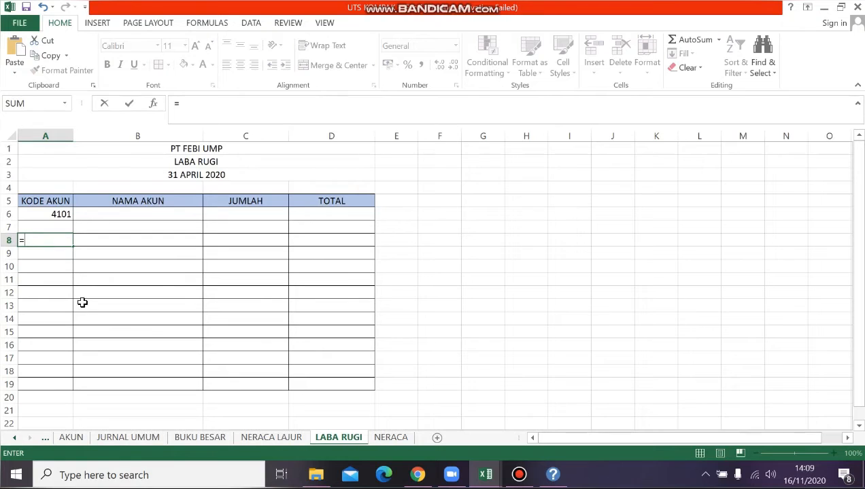
{"action": "left_click", "coordinate": [250, 439]}
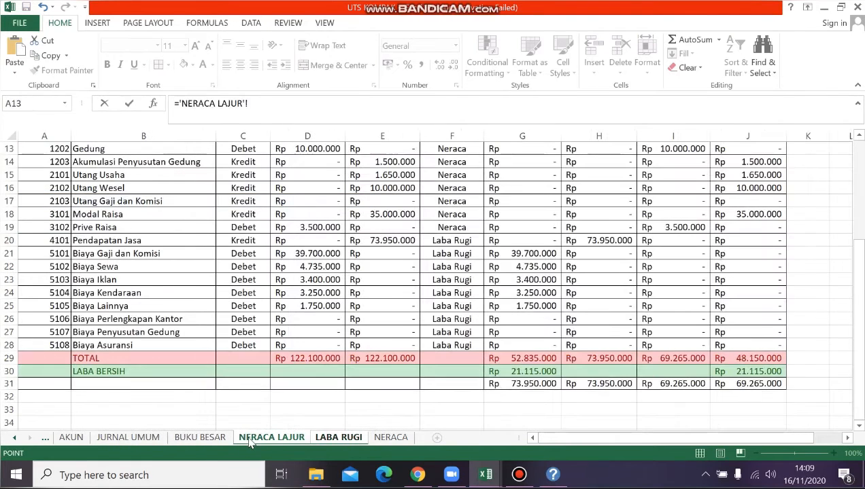
{"action": "left_click", "coordinate": [62, 256]}
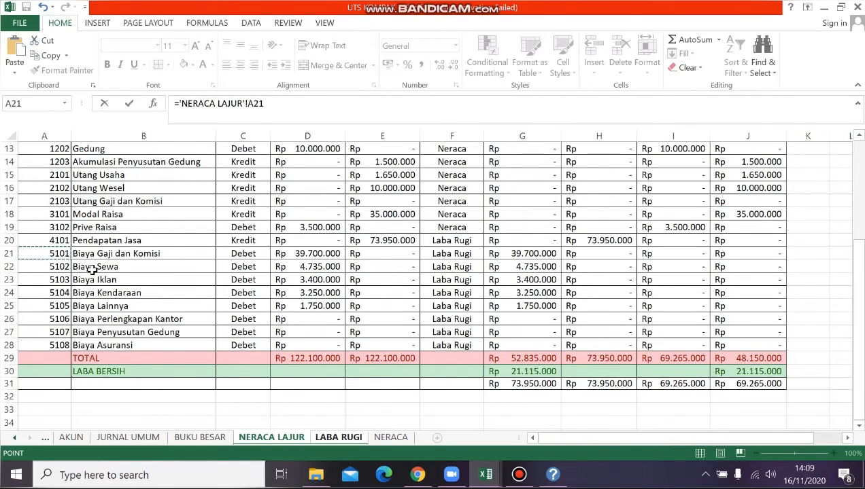
{"action": "key", "text": "Return"}
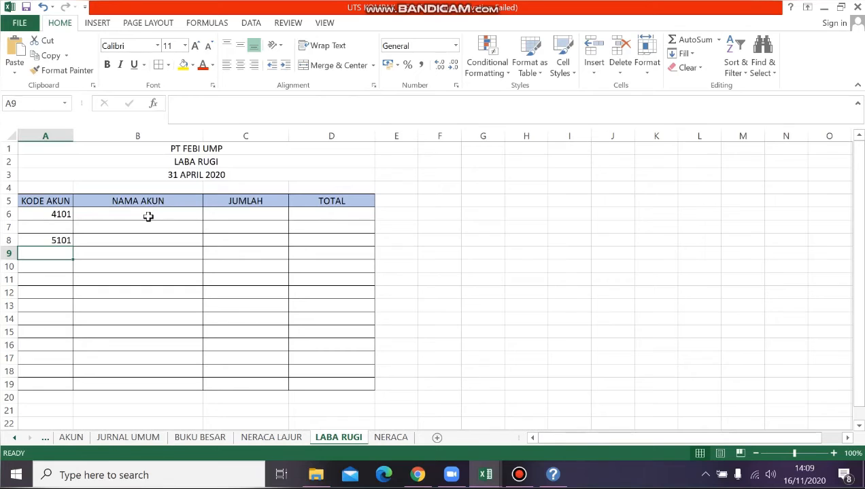
Fill the account code formula from A8 down to A17 and clear the surplus cells A17 and A16
{"action": "left_click", "coordinate": [65, 239]}
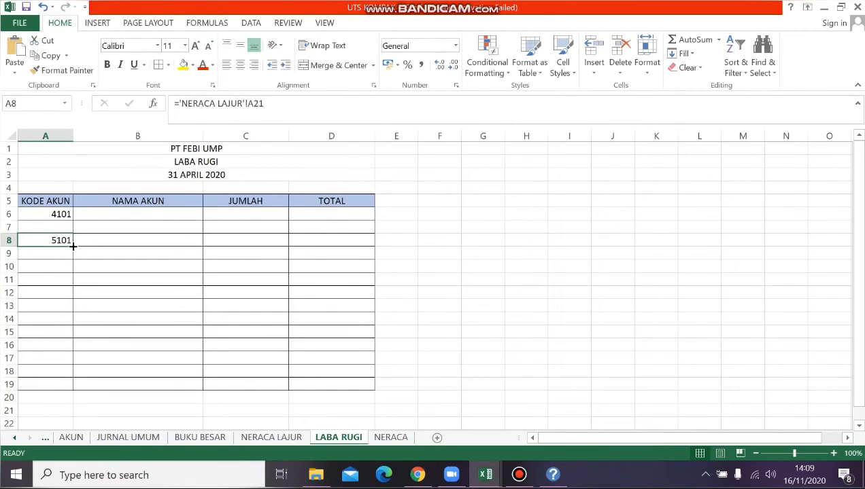
{"action": "left_click_drag", "start_coordinate": [73, 246], "coordinate": [72, 361]}
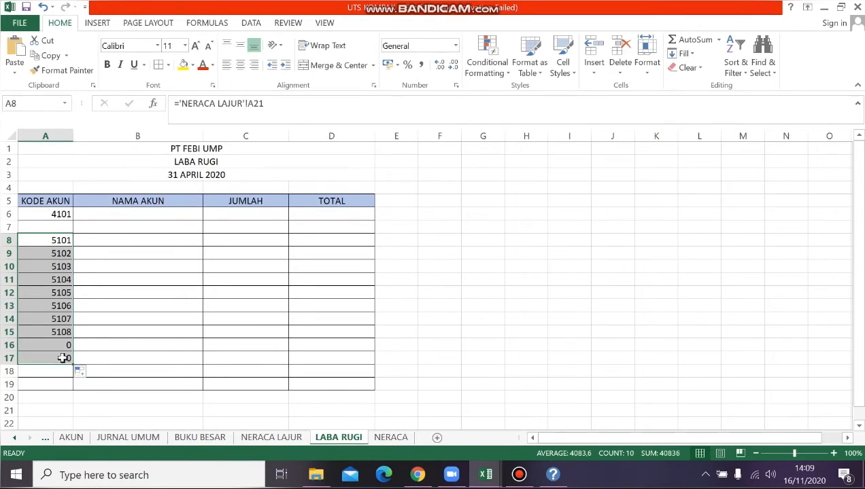
{"action": "left_click", "coordinate": [60, 355]}
{"action": "key", "text": "BackSpace"}
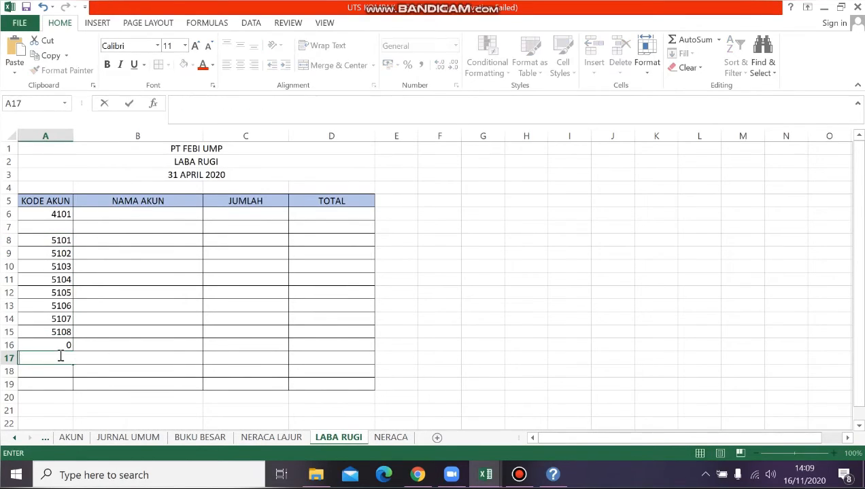
{"action": "key", "text": "Up"}
{"action": "key", "text": "BackSpace"}
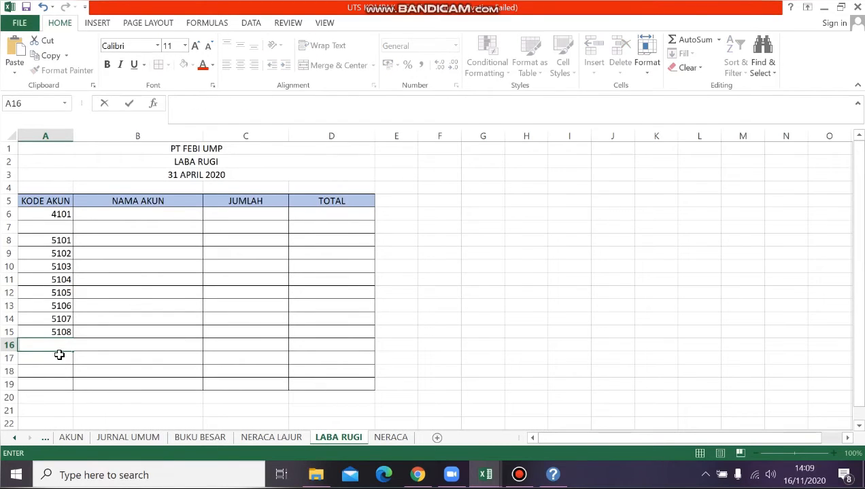
Enter =VLOOKUP(A6;DAFTARAKUN_;2;FALSE) in the NAMA AKUN cell B6 to look up the account name
{"action": "left_click", "coordinate": [142, 213]}
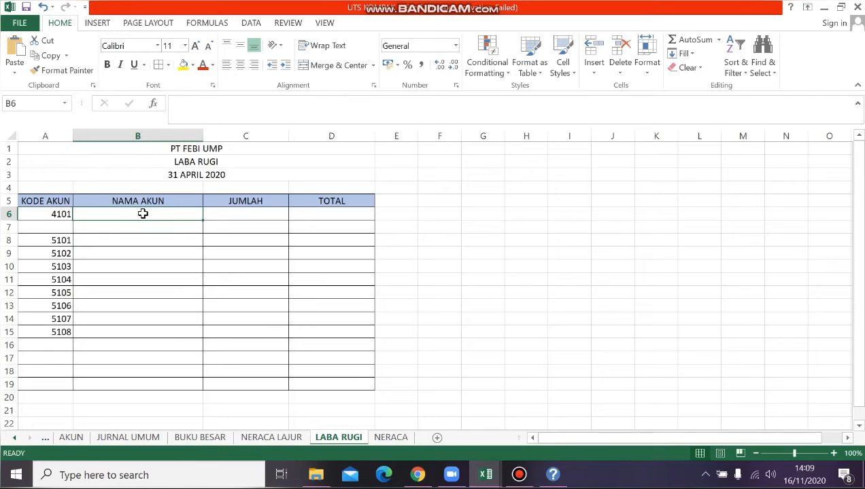
{"action": "type", "text": "="}
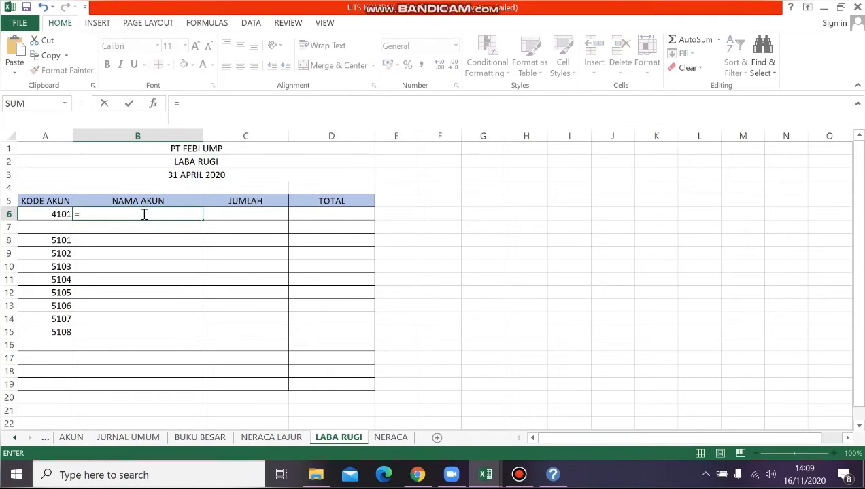
{"action": "type", "text": "VLOOKUP"}
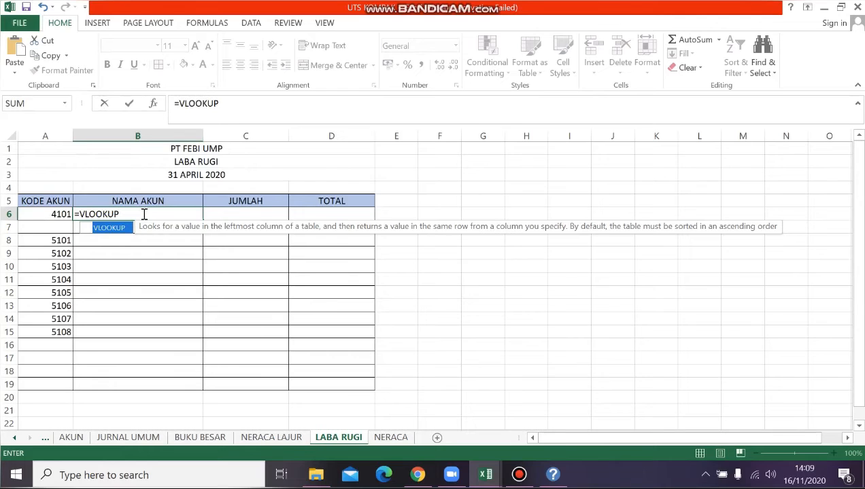
{"action": "type", "text": "("}
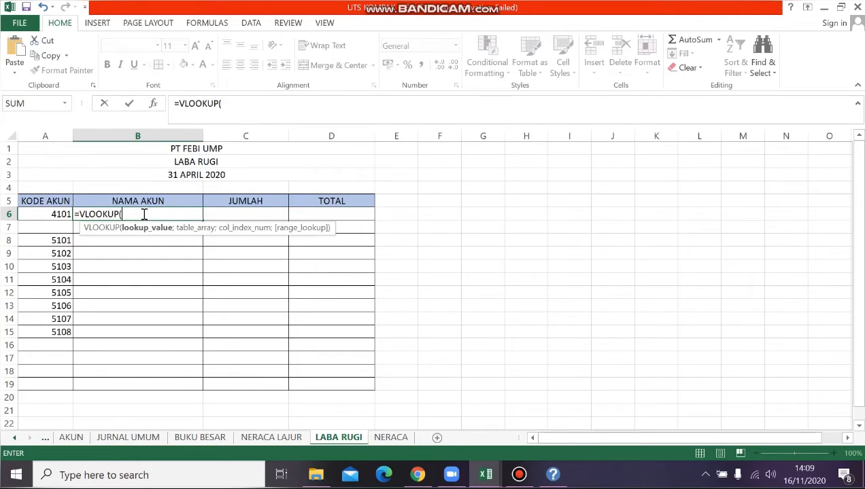
{"action": "left_click", "coordinate": [59, 215]}
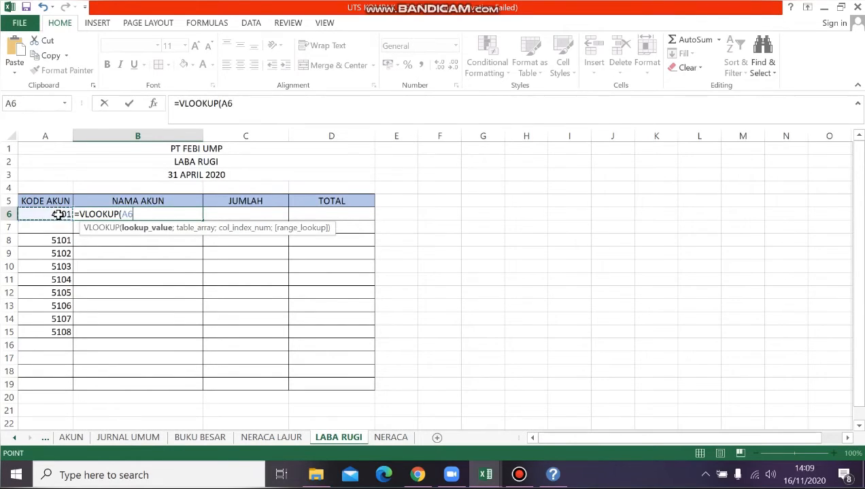
{"action": "type", "text": ";"}
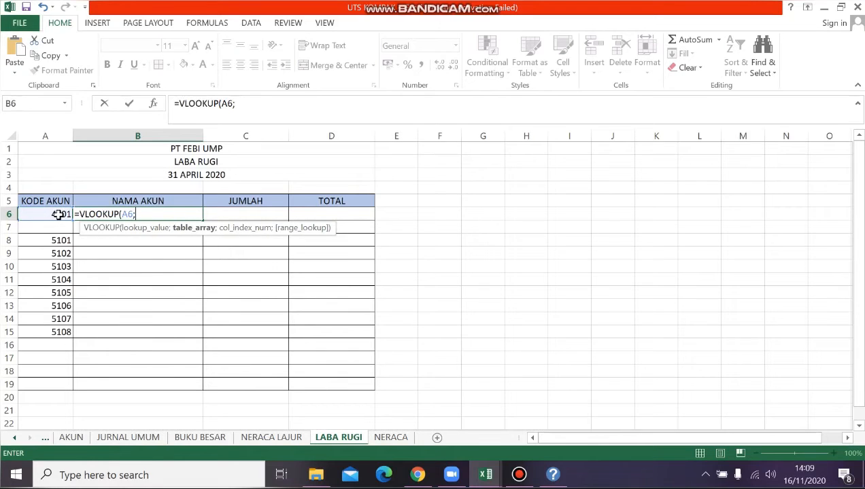
{"action": "type", "text": "DAFTAR"}
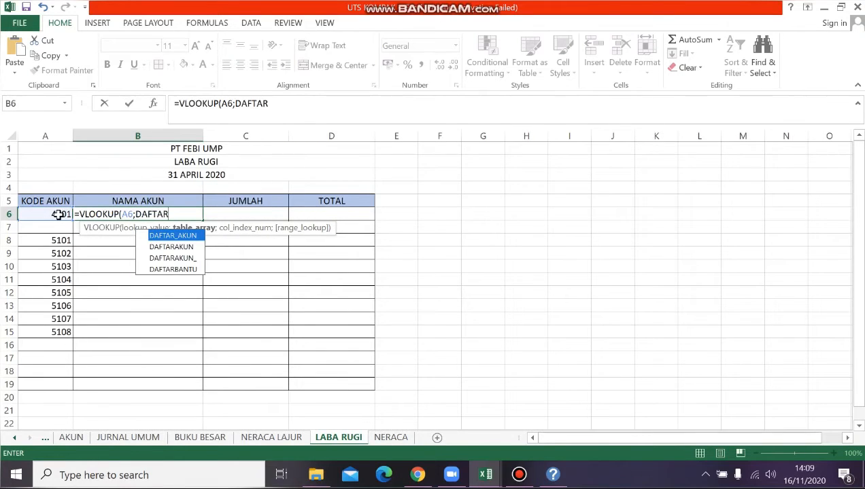
{"action": "type", "text": "AKUN_"}
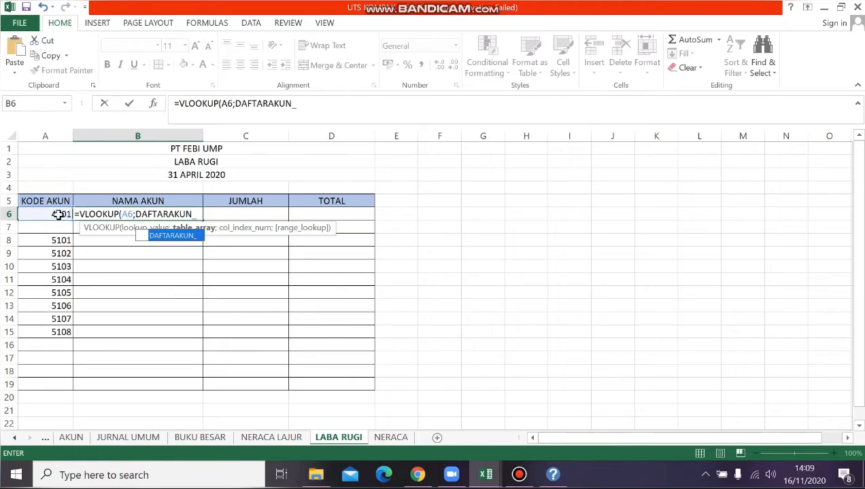
{"action": "type", "text": ";"}
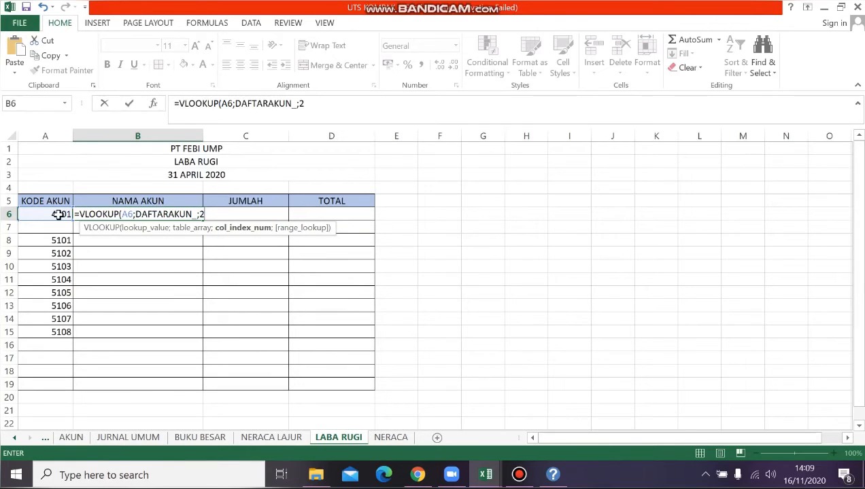
{"action": "type", "text": "2;FALSE"}
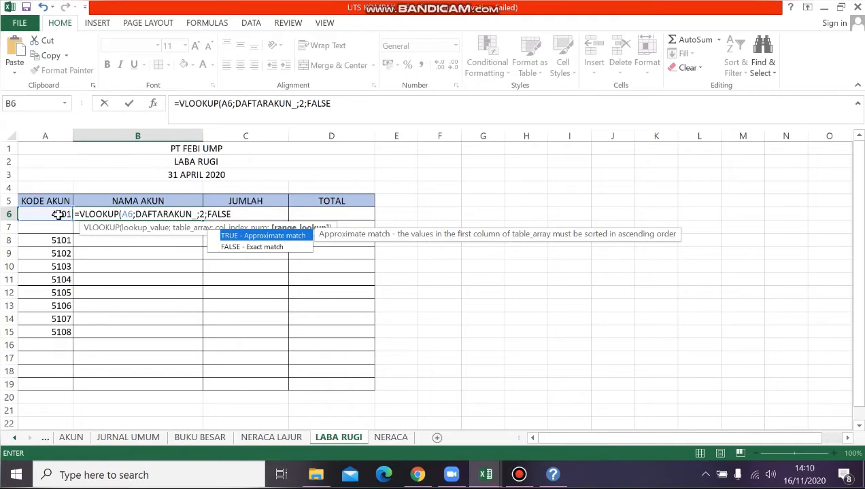
{"action": "type", "text": ")"}
{"action": "key", "text": "Return"}
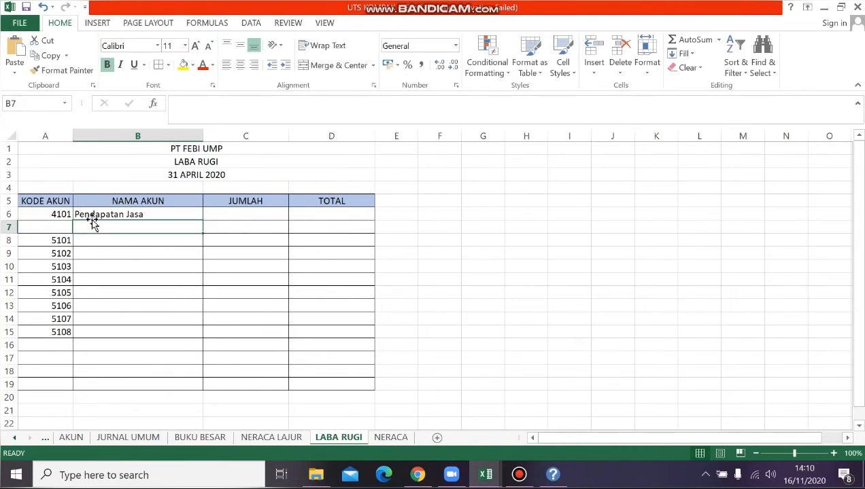
Fill the account name lookup from B6 down to B15 and clear cell B7 in the blank row
{"action": "left_click", "coordinate": [168, 215]}
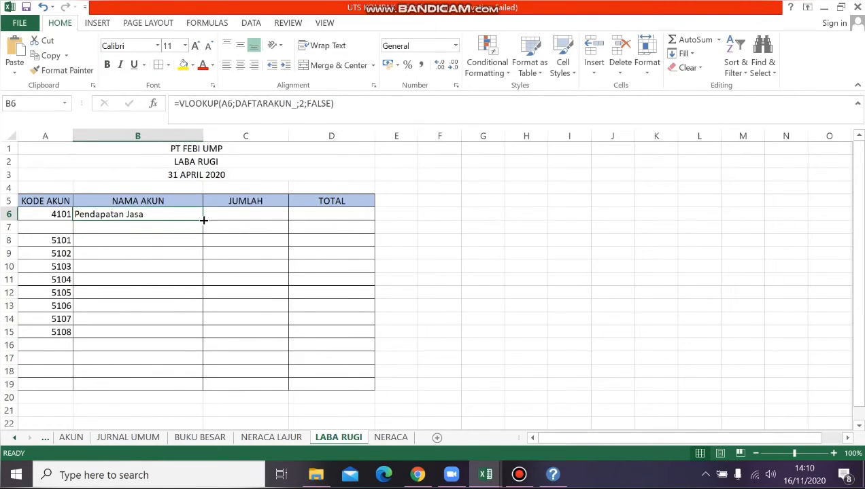
{"action": "left_click_drag", "start_coordinate": [203, 220], "coordinate": [191, 337]}
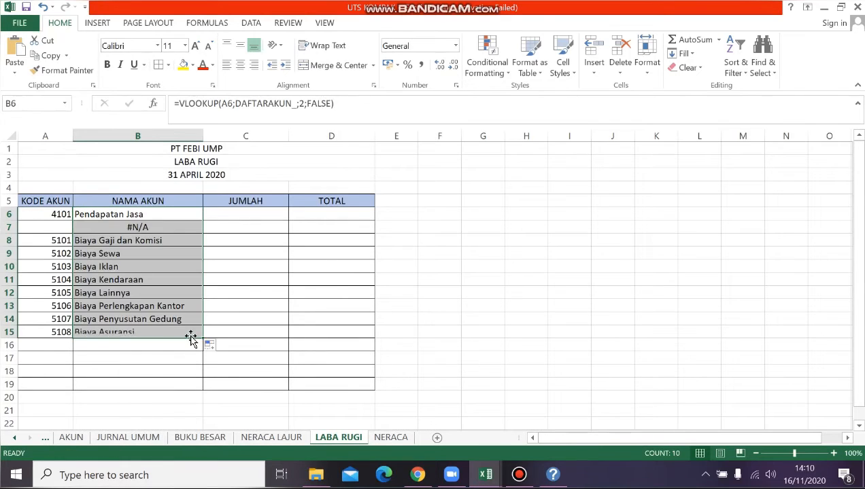
{"action": "left_click", "coordinate": [146, 229]}
{"action": "key", "text": "BackSpace"}
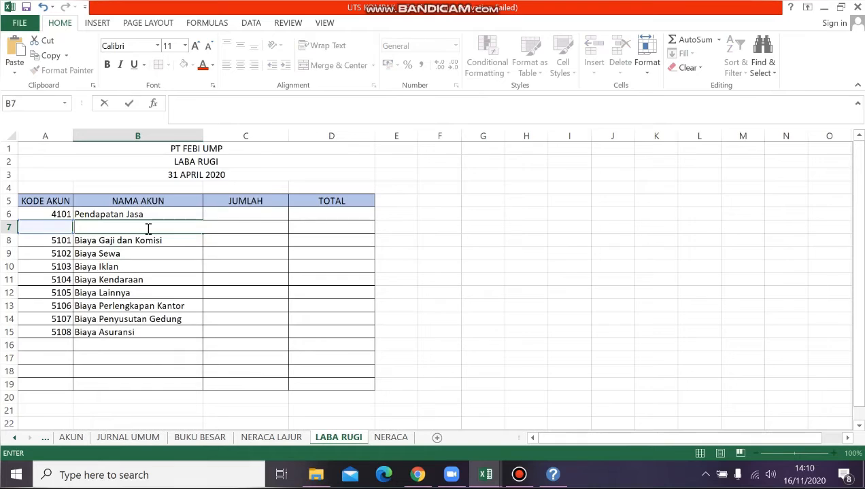
Begin the JUMLAH formula in C6 with a SUMIF matching code A6 in NERACA LAJUR column A and summing column G
{"action": "left_click", "coordinate": [253, 214]}
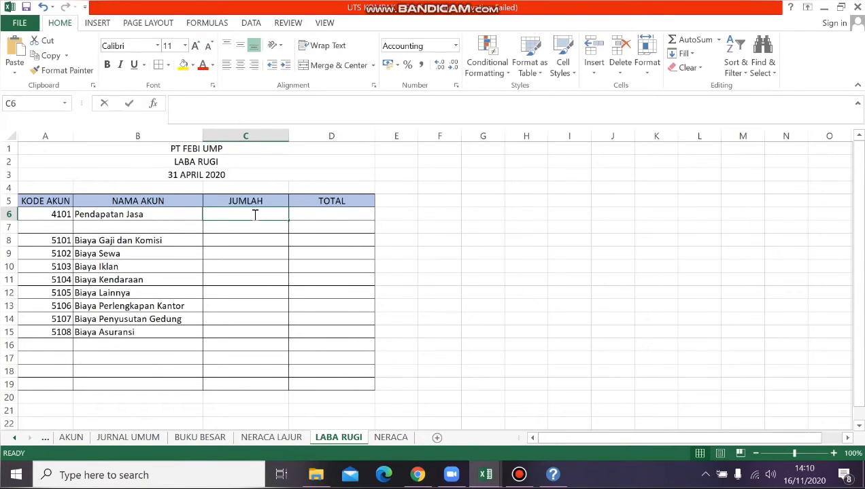
{"action": "type", "text": "=SUMIF"}
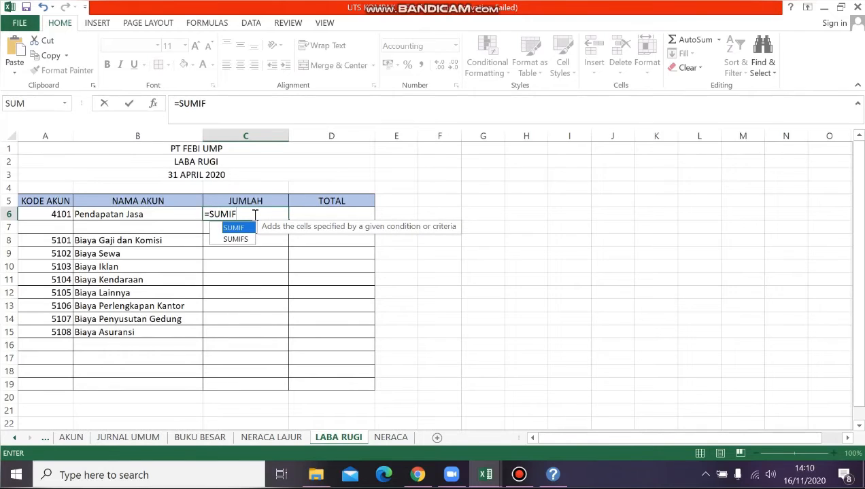
{"action": "type", "text": "("}
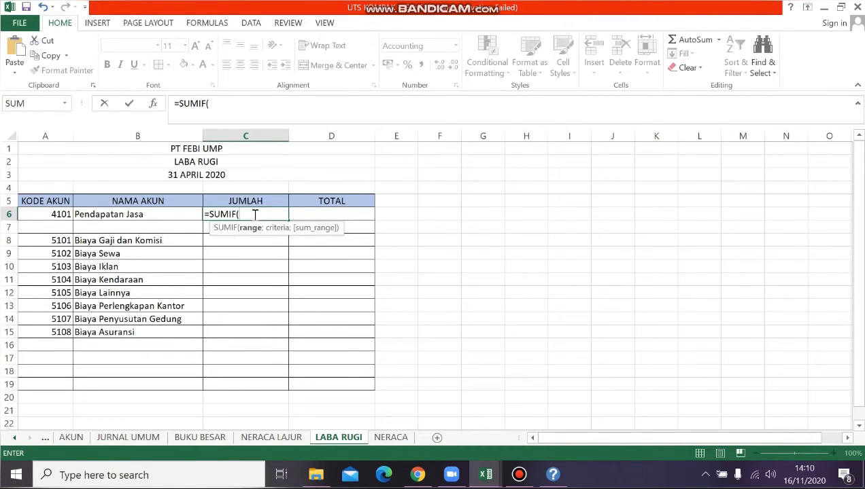
{"action": "left_click", "coordinate": [261, 436]}
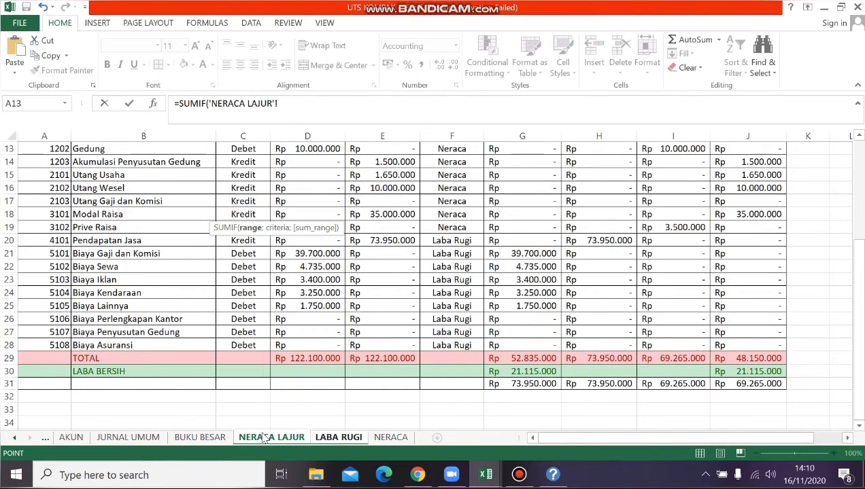
{"action": "left_click", "coordinate": [54, 136]}
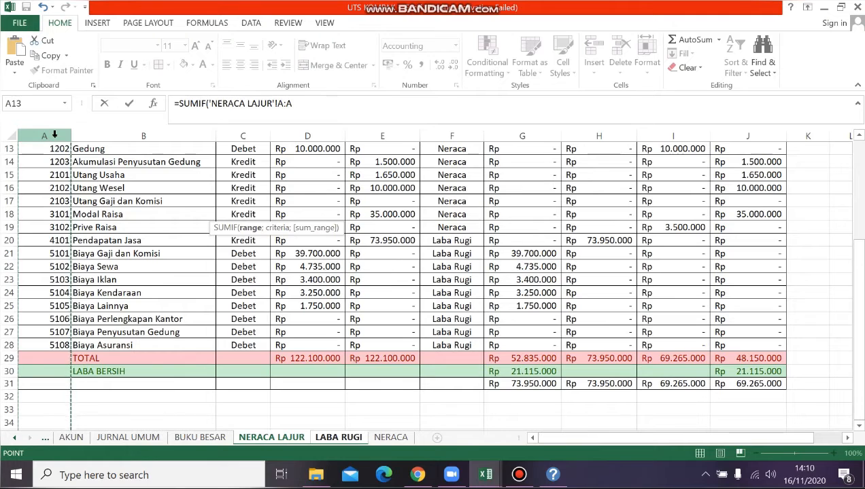
{"action": "type", "text": ";"}
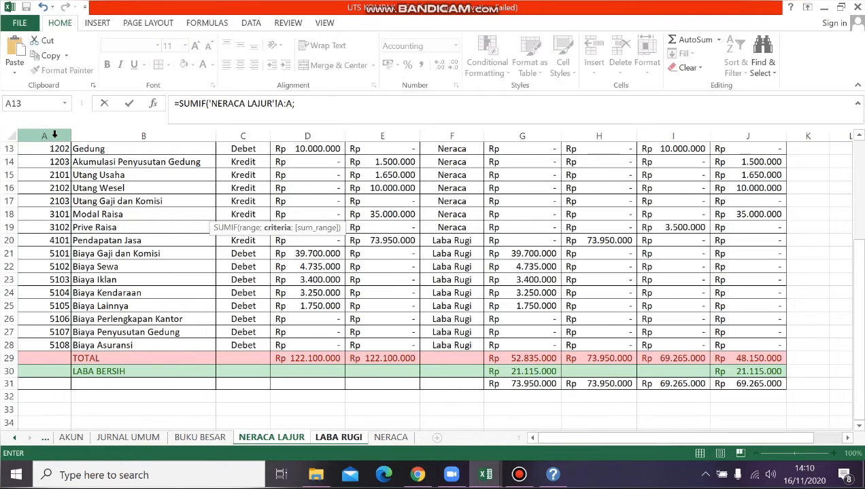
{"action": "left_click", "coordinate": [327, 439]}
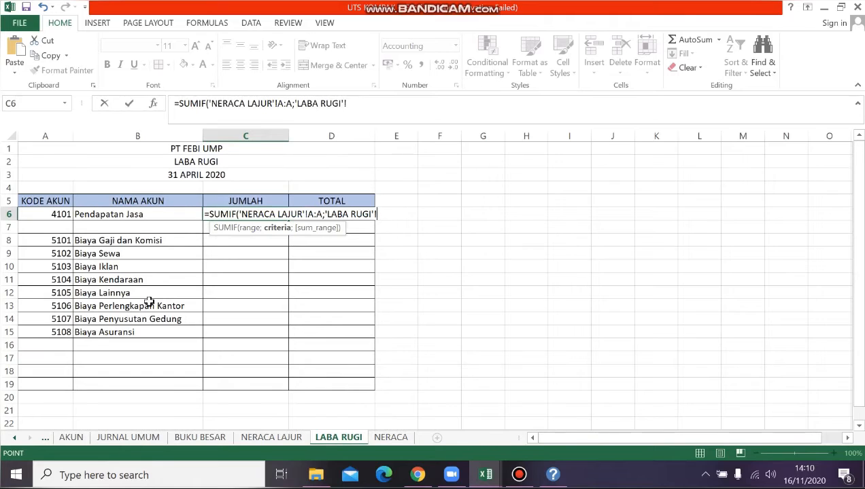
{"action": "left_click", "coordinate": [57, 217]}
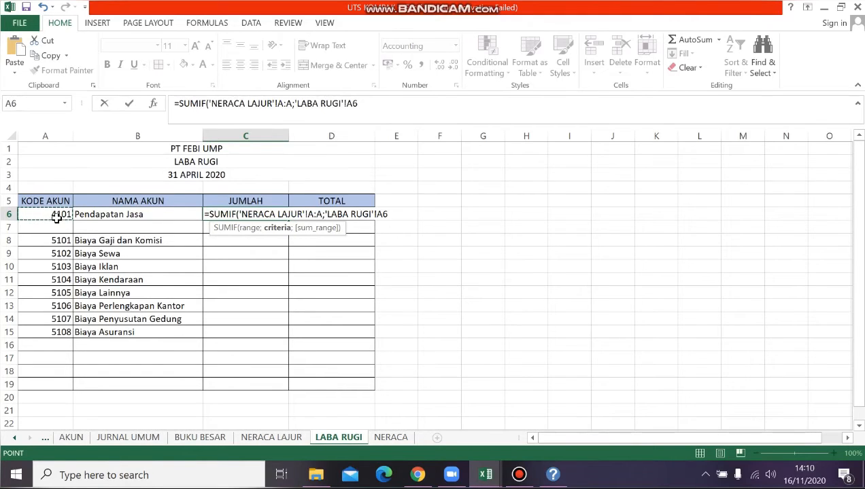
{"action": "type", "text": ";"}
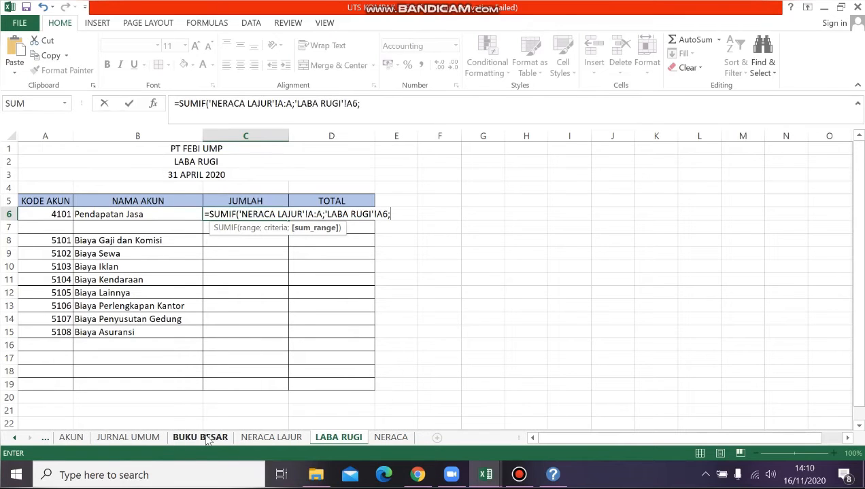
{"action": "left_click", "coordinate": [270, 439]}
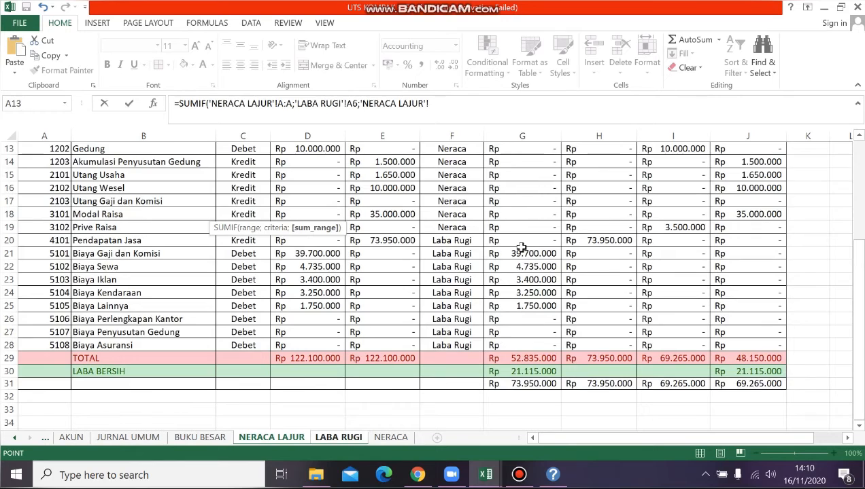
{"action": "scroll", "coordinate": [521, 248], "scroll_direction": "up", "scroll_amount": 4}
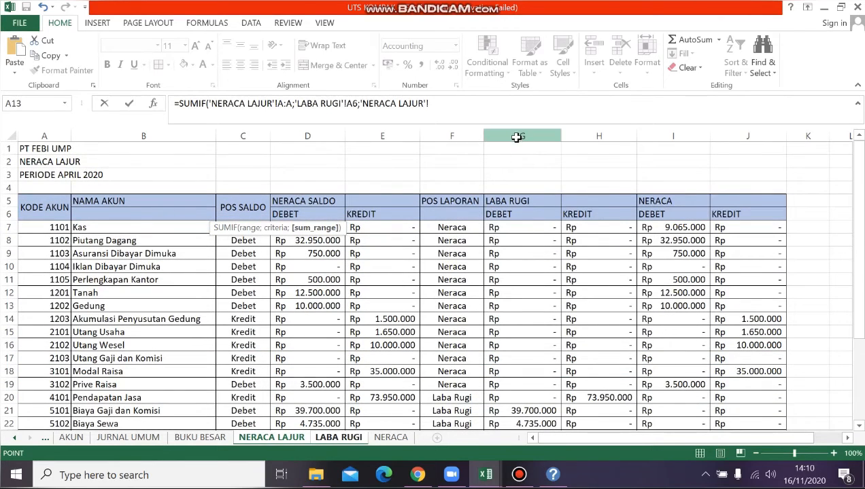
{"action": "left_click", "coordinate": [518, 136]}
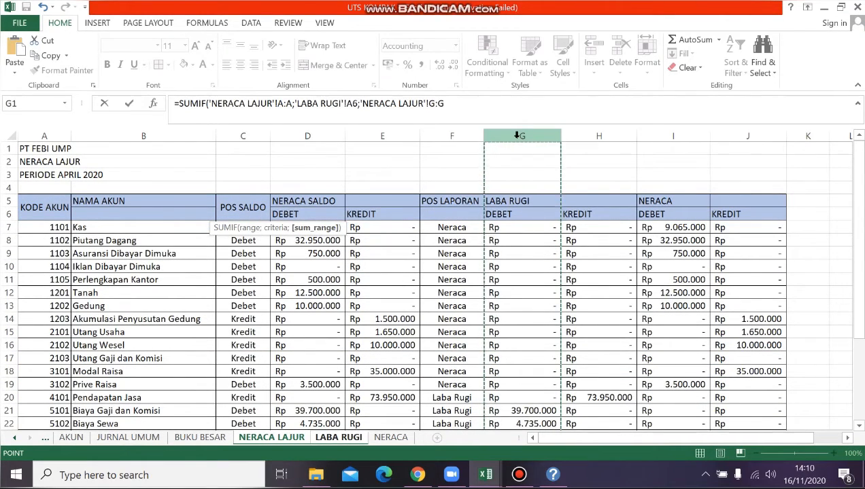
{"action": "type", "text": ")+"}
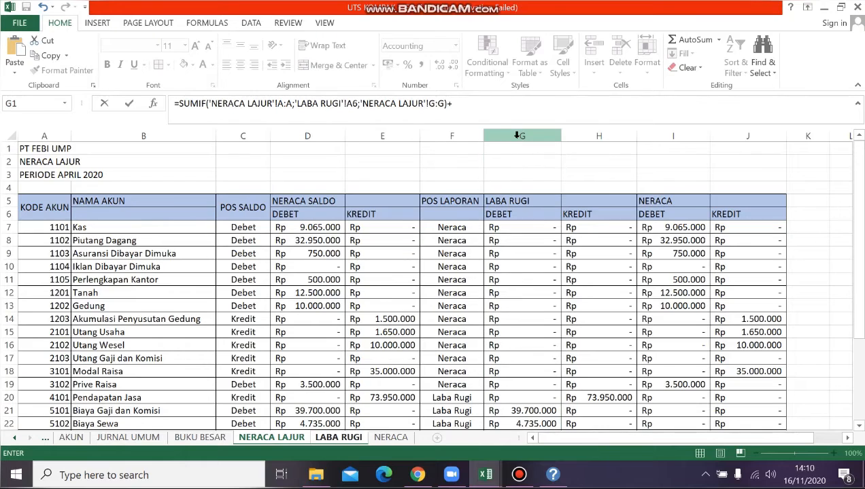
Complete the C6 formula by adding SUMIF('NERACA LAJUR'!A:A;'LABA RUGI'!A6;'NERACA LAJUR'!H:H) for the credit column
{"action": "type", "text": "SUMIF"}
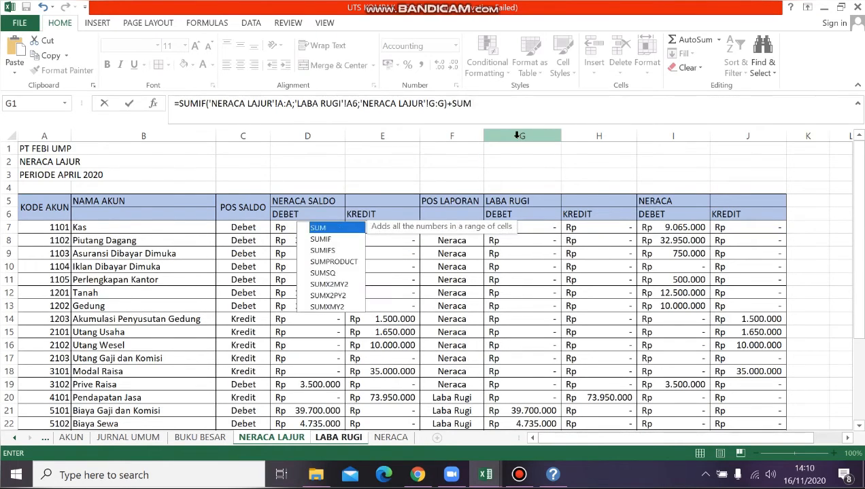
{"action": "type", "text": "("}
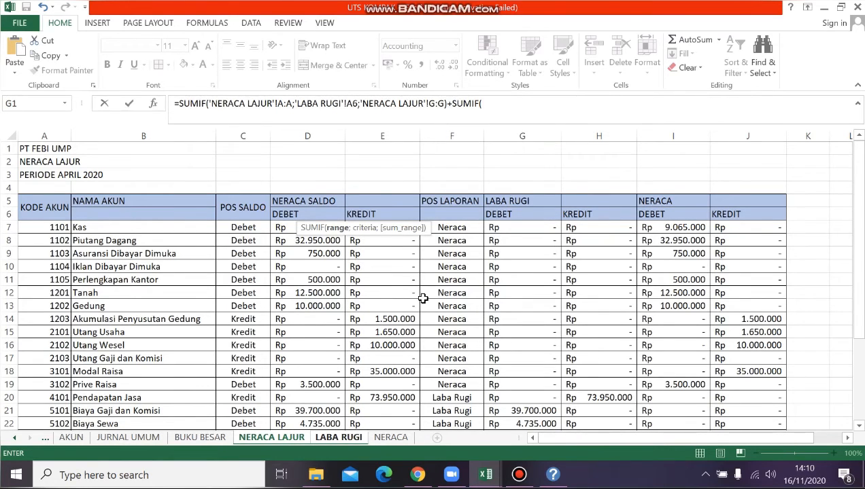
{"action": "left_click", "coordinate": [50, 137]}
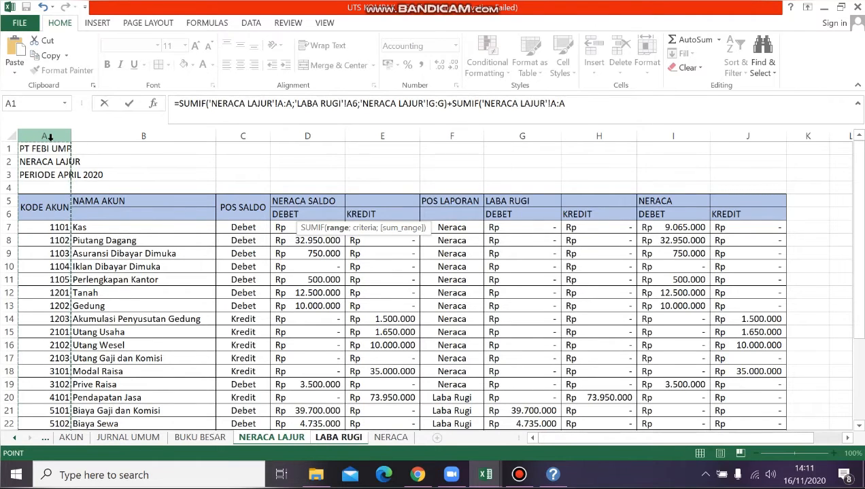
{"action": "type", "text": ";"}
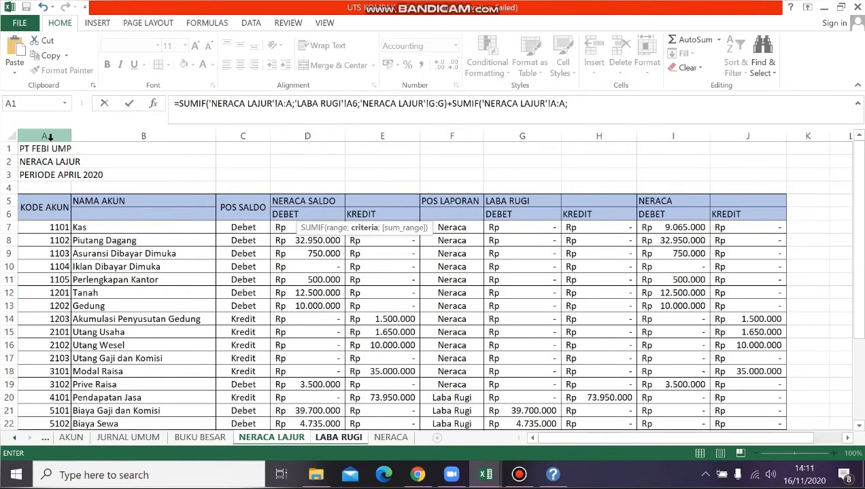
{"action": "left_click", "coordinate": [333, 439]}
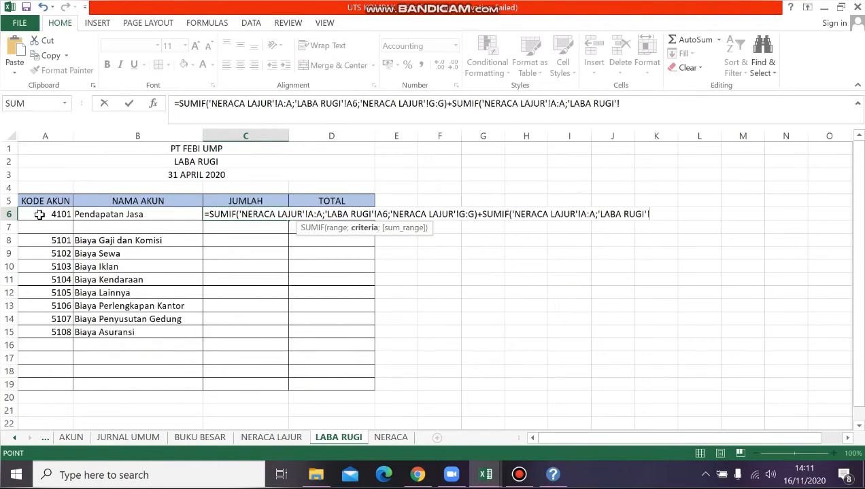
{"action": "left_click", "coordinate": [40, 215]}
{"action": "type", "text": ";"}
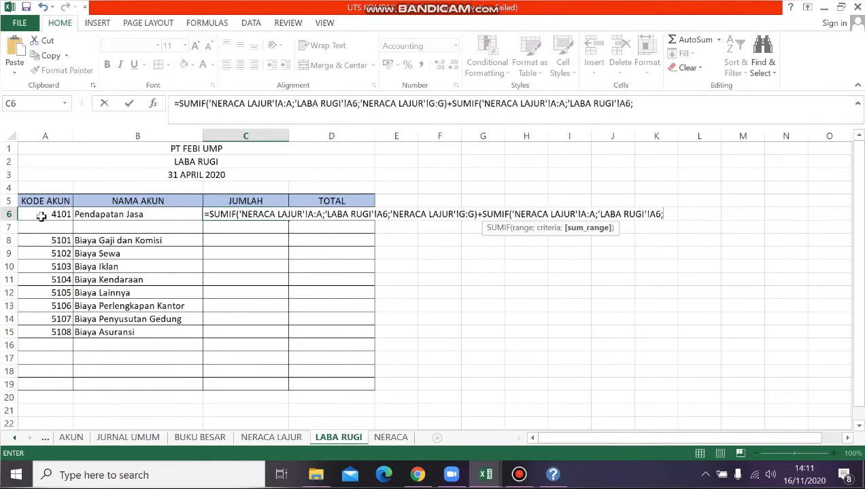
{"action": "left_click", "coordinate": [271, 438]}
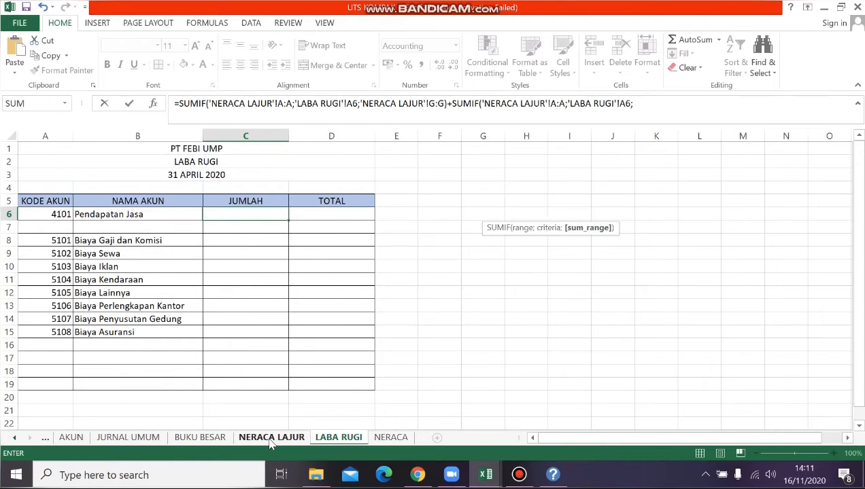
{"action": "left_click", "coordinate": [598, 135]}
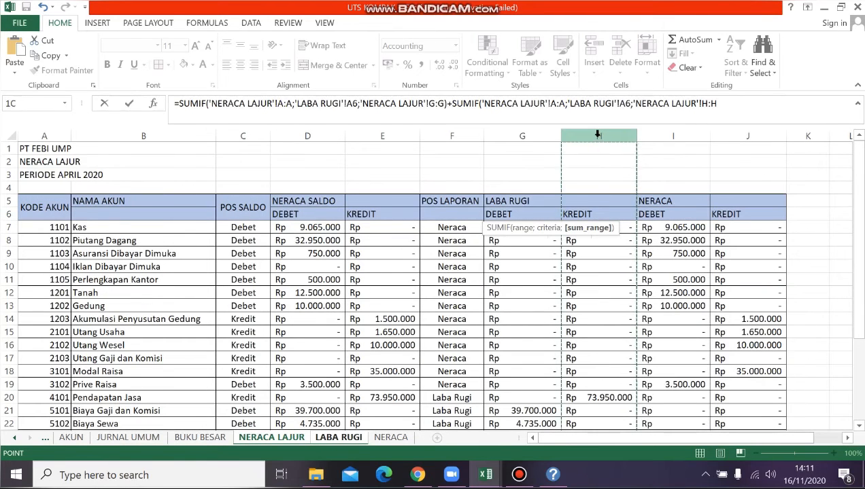
{"action": "key", "text": "Return"}
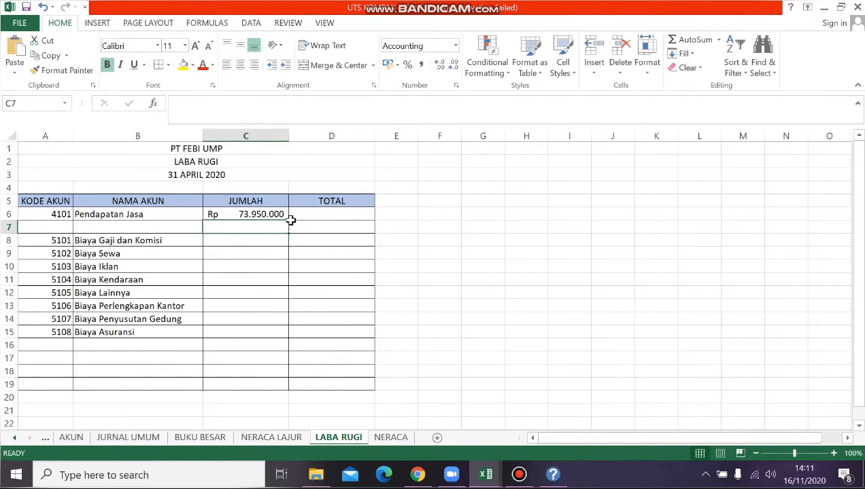
Fill the JUMLAH formula from C6 down to C15 and clear cell C7 in the blank row
{"action": "left_click", "coordinate": [269, 214]}
{"action": "left_click_drag", "start_coordinate": [288, 219], "coordinate": [280, 332]}
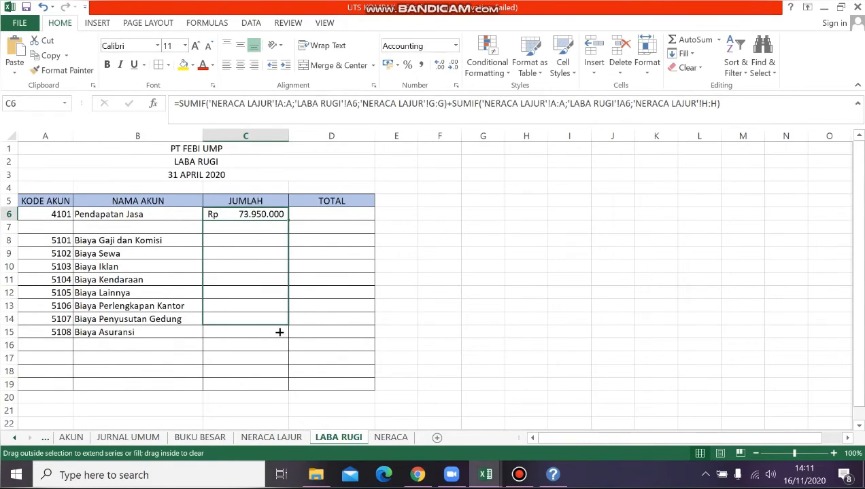
{"action": "left_click", "coordinate": [246, 230]}
{"action": "key", "text": "BackSpace"}
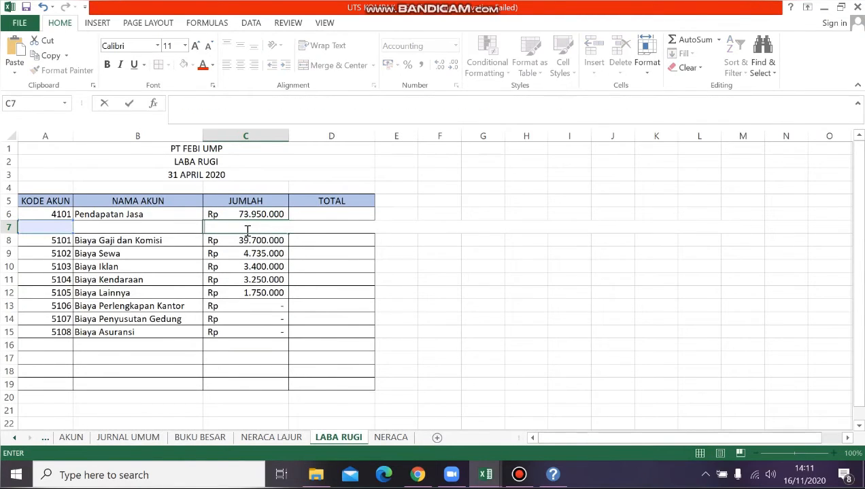
{"action": "left_click", "coordinate": [344, 249]}
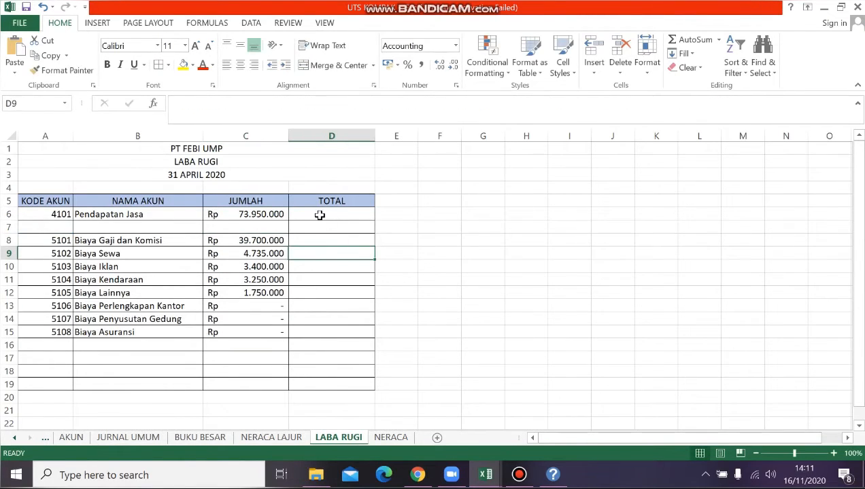
Link the TOTAL cell D6 to the Pendapatan Jasa amount with =C6
{"action": "left_click", "coordinate": [319, 215]}
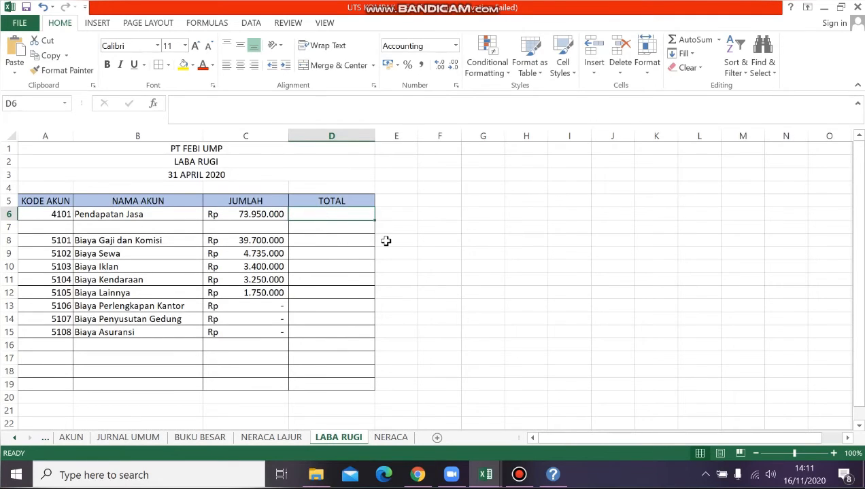
{"action": "type", "text": "="}
{"action": "left_click", "coordinate": [270, 215]}
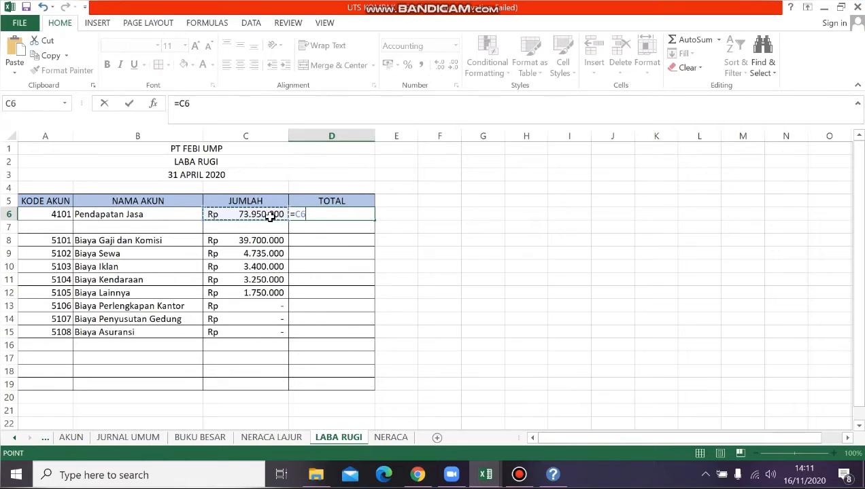
{"action": "key", "text": "Return"}
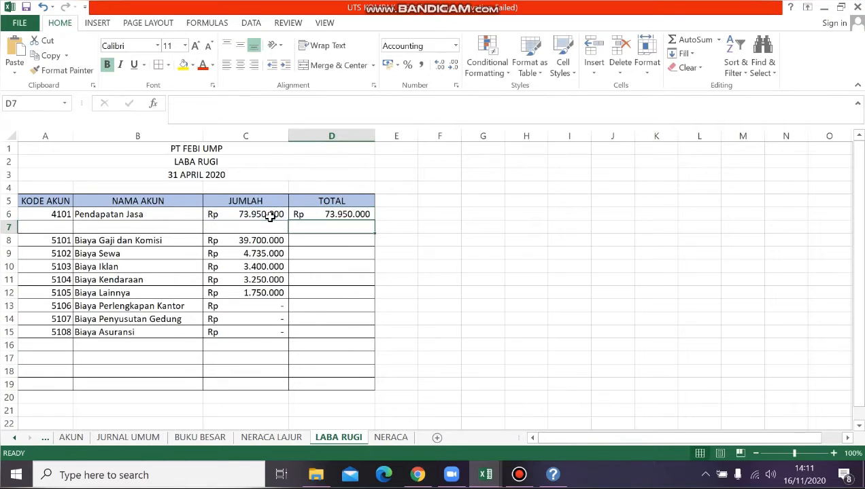
{"action": "left_click", "coordinate": [339, 243]}
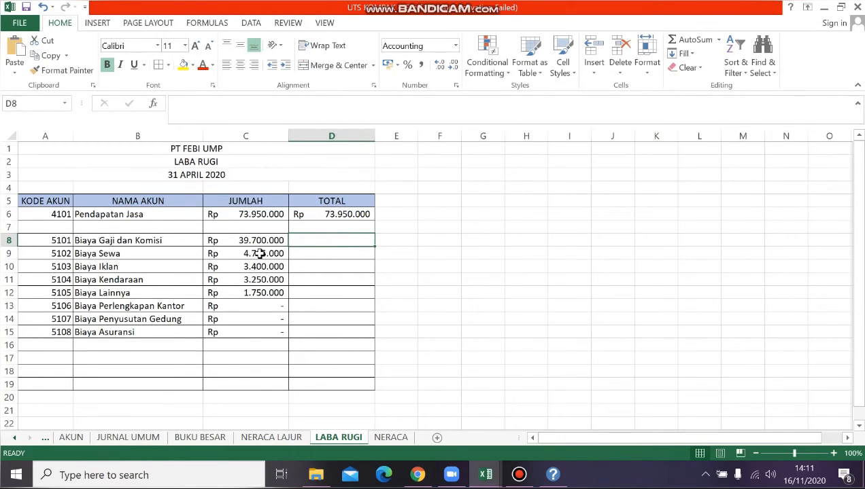
{"action": "left_click", "coordinate": [297, 346]}
{"action": "type", "text": "="}
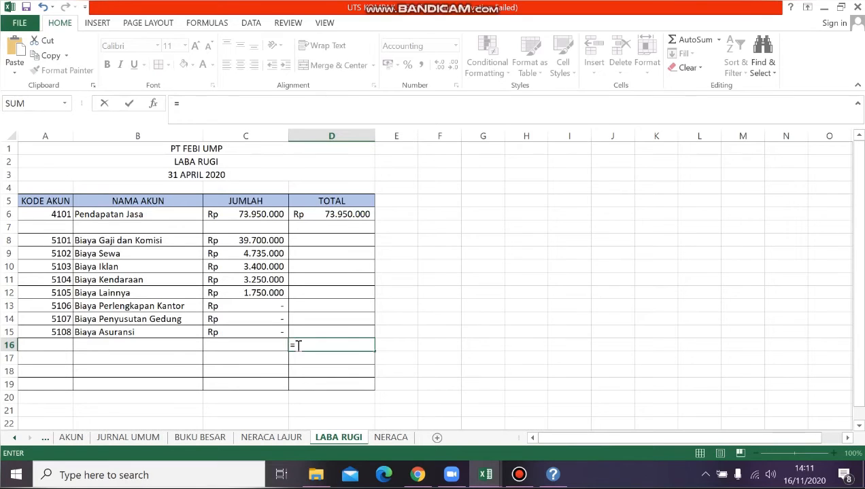
{"action": "type", "text": "SUM"}
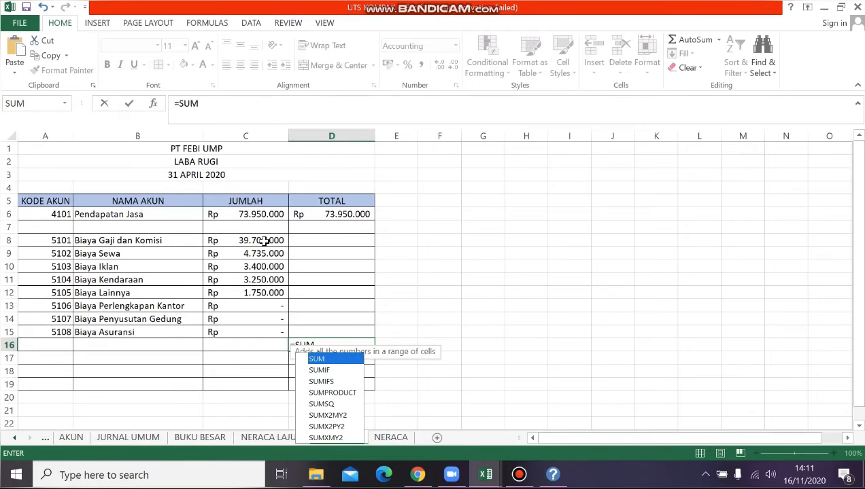
{"action": "mouse_move", "coordinate": [262, 242]}
{"action": "left_mouse_down"}
{"action": "mouse_move", "coordinate": [272, 254]}
{"action": "mouse_move", "coordinate": [271, 331]}
{"action": "mouse_move", "coordinate": [272, 239]}
{"action": "left_mouse_up"}
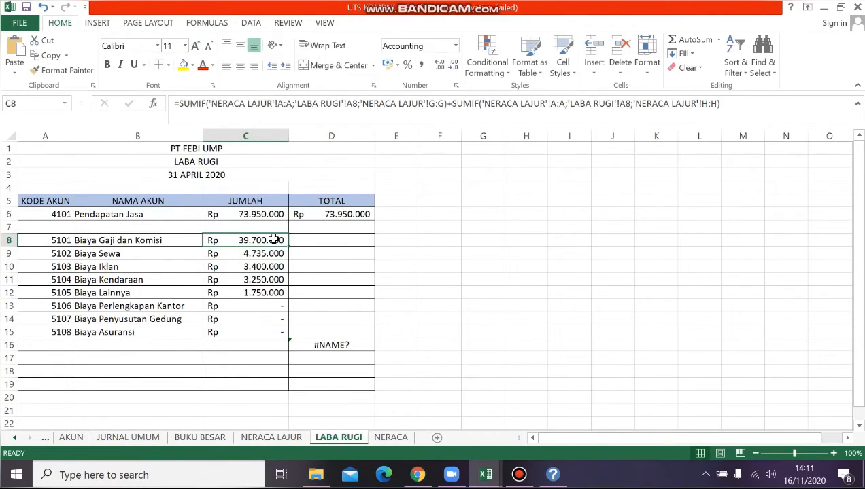
Total the expense amounts of the JUMLAH column, starting at C8, in cell D16 with a SUM formula
{"action": "left_click", "coordinate": [326, 347]}
{"action": "type", "text": "="}
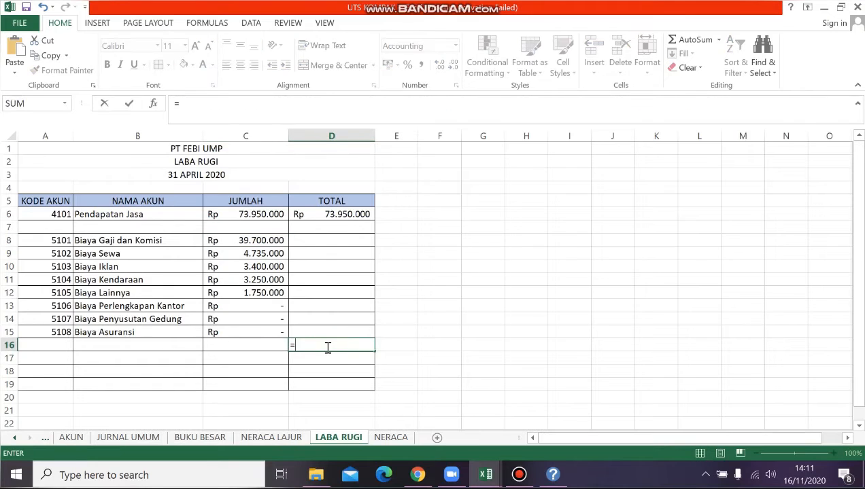
{"action": "type", "text": "SUM("}
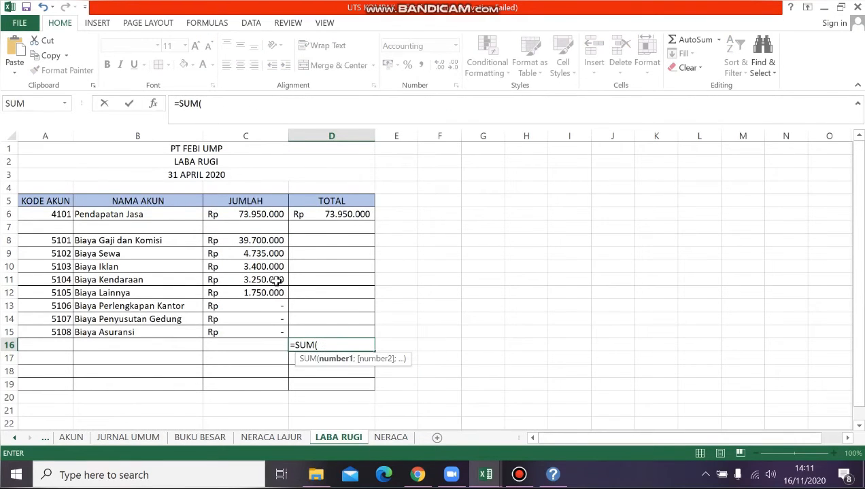
{"action": "left_click_drag", "start_coordinate": [261, 241], "coordinate": [210, 351]}
{"action": "key", "text": "Return"}
{"action": "left_click", "coordinate": [172, 355]}
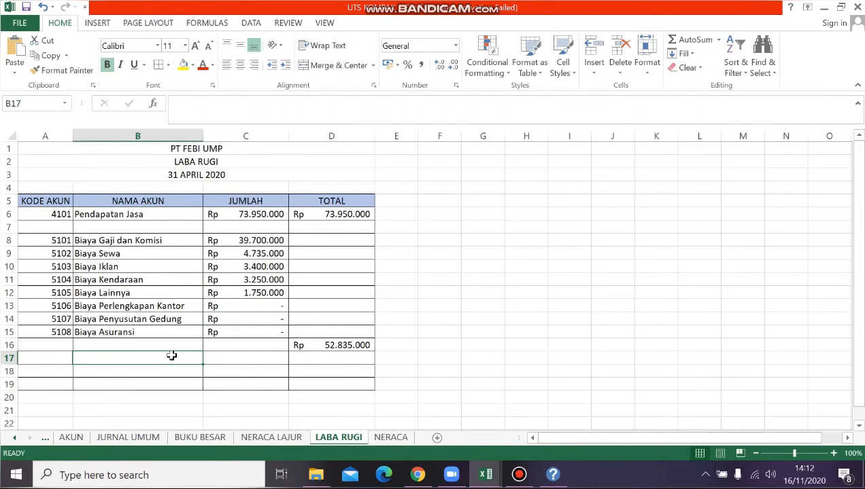
Label cell B17 as LABA BERSIH and calculate the net profit in D17 with =D6-D16
{"action": "type", "text": "LABA BERSIH"}
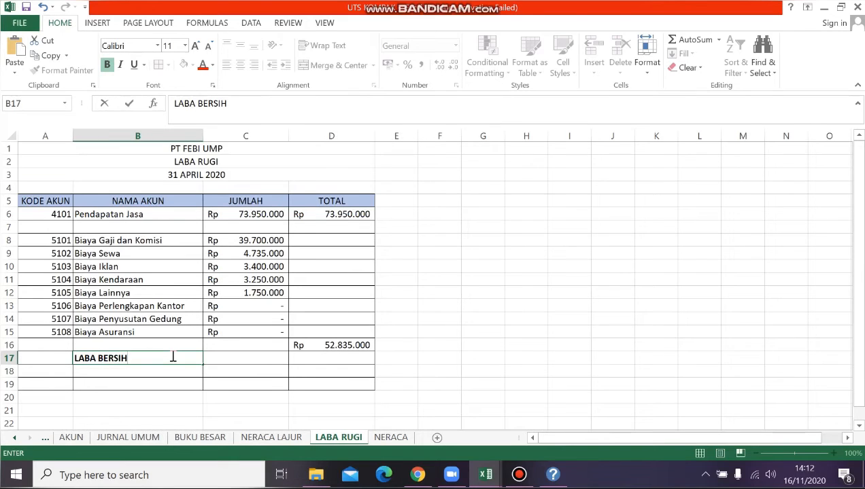
{"action": "key", "text": "ctrl+b"}
{"action": "left_click", "coordinate": [329, 359]}
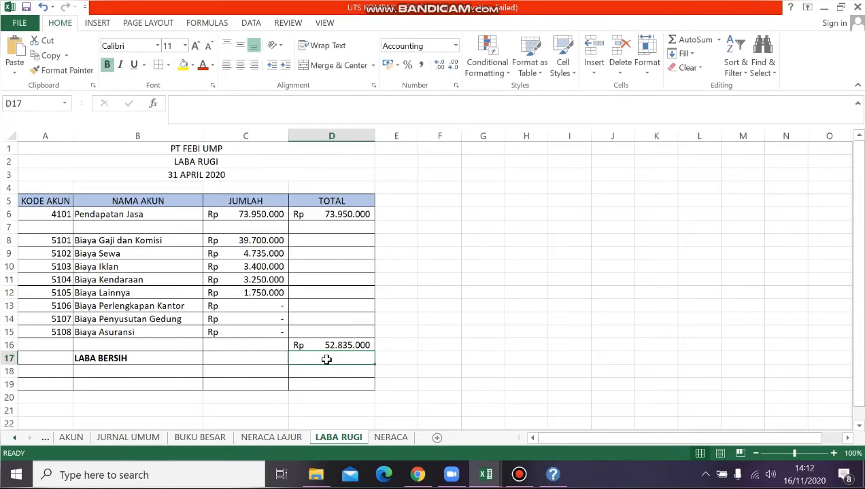
{"action": "type", "text": "="}
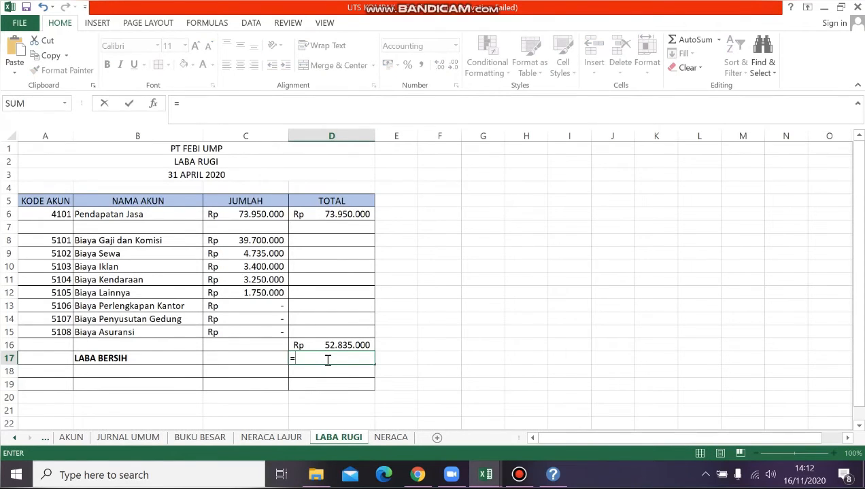
{"action": "left_click", "coordinate": [336, 215]}
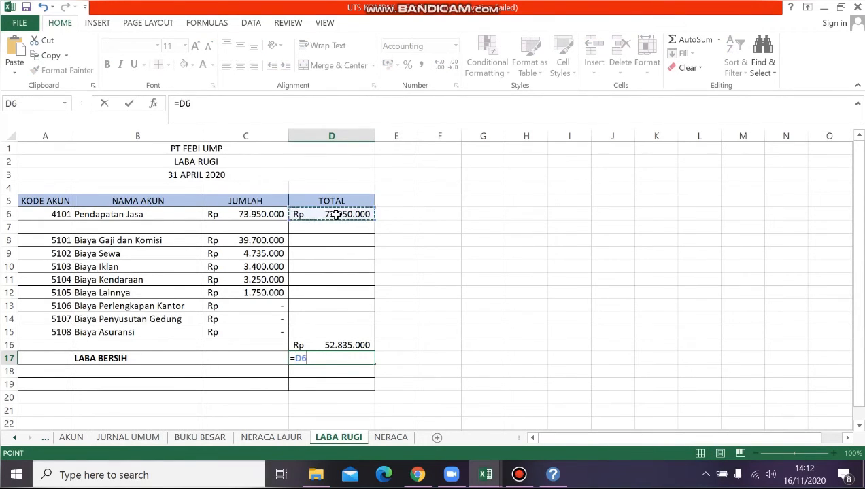
{"action": "type", "text": "-"}
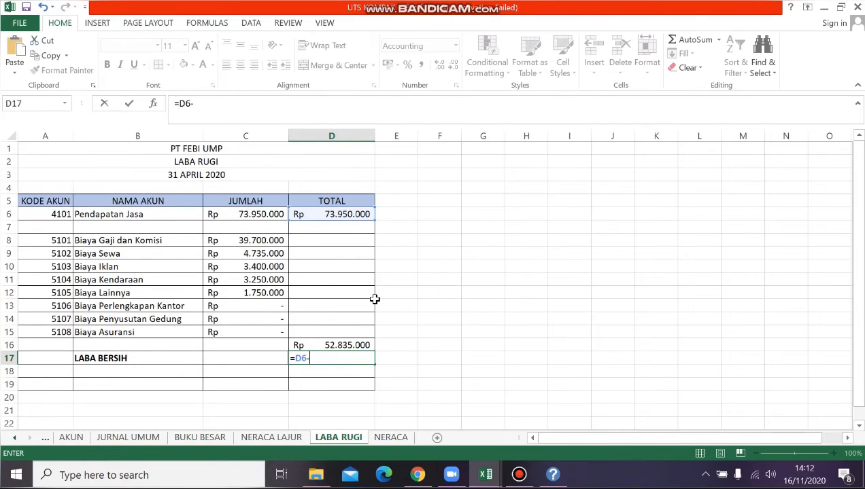
{"action": "left_click", "coordinate": [316, 346]}
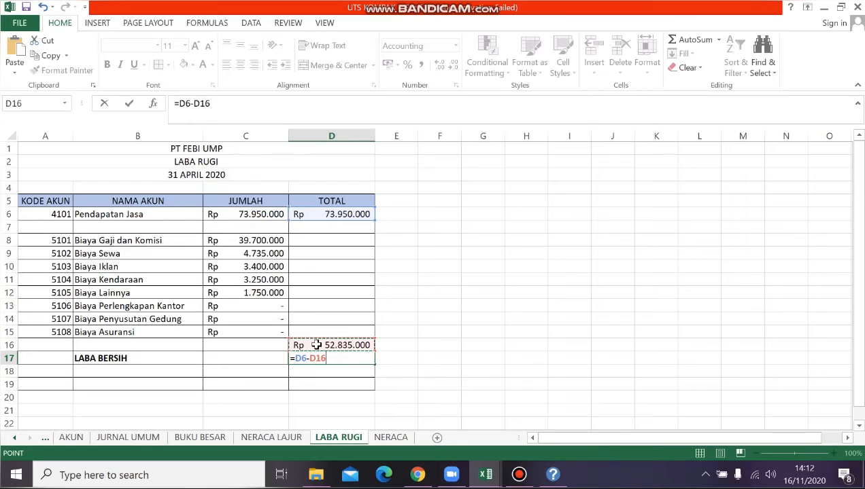
{"action": "key", "text": "Return"}
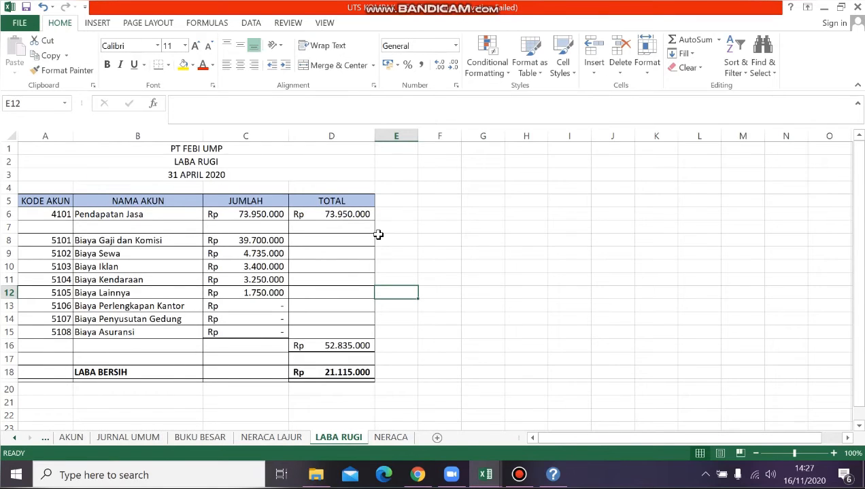
On the NERACA sheet, link KODE AKUN cell A6 to AKUN!A7 and fill the formula down to A10
{"action": "left_click", "coordinate": [391, 438]}
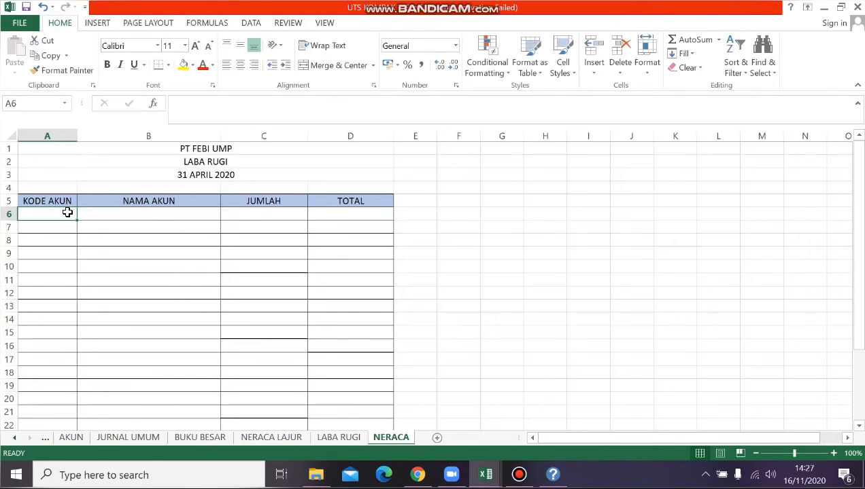
{"action": "type", "text": "="}
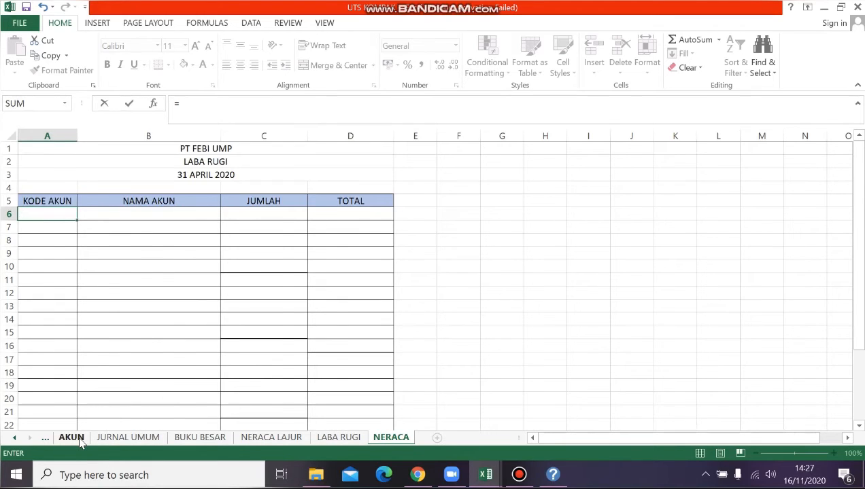
{"action": "left_click", "coordinate": [71, 437]}
{"action": "left_click", "coordinate": [61, 228]}
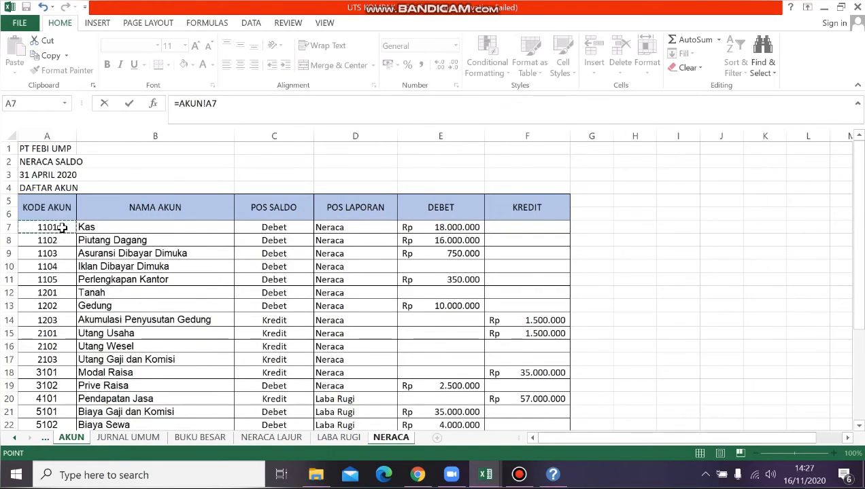
{"action": "key", "text": "Return"}
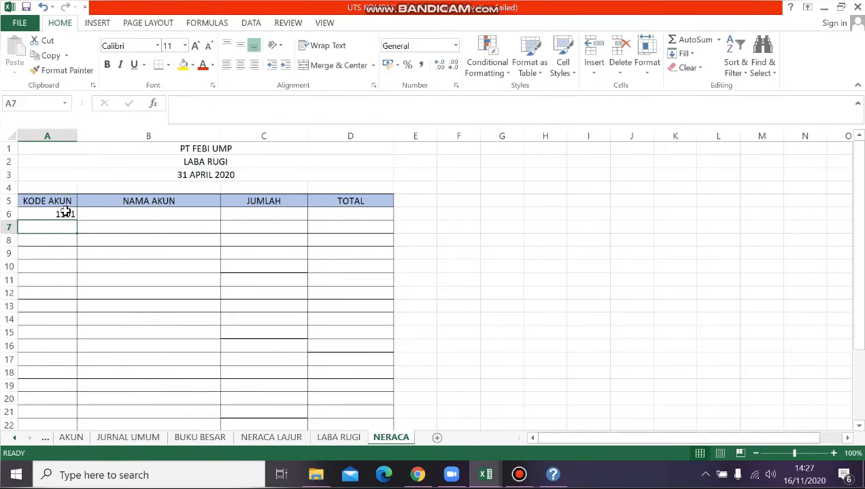
{"action": "left_click", "coordinate": [64, 213]}
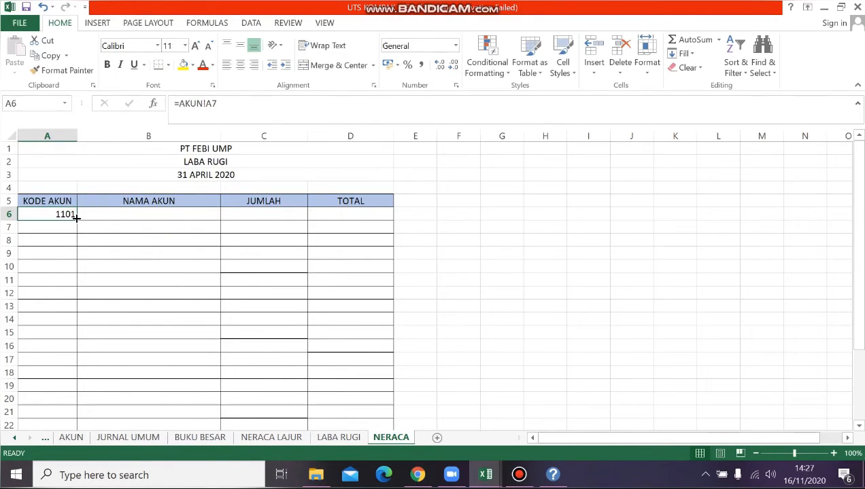
{"action": "left_click_drag", "start_coordinate": [76, 217], "coordinate": [71, 275]}
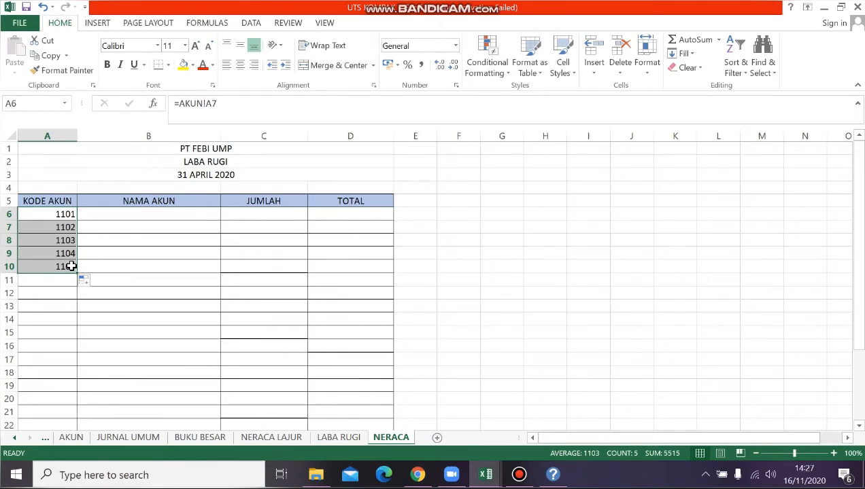
Link cell A13 to the Tanah account code with =AKUN!A12 and fill it down to A15
{"action": "left_click", "coordinate": [63, 308]}
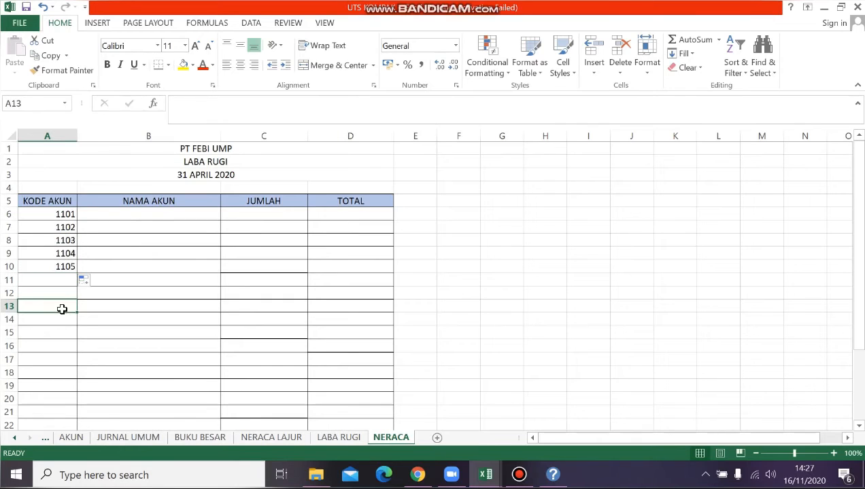
{"action": "type", "text": "="}
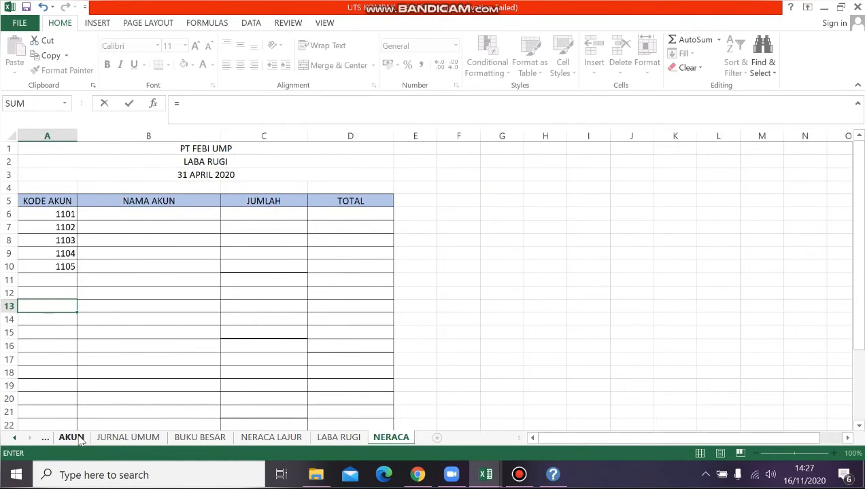
{"action": "left_click", "coordinate": [71, 438]}
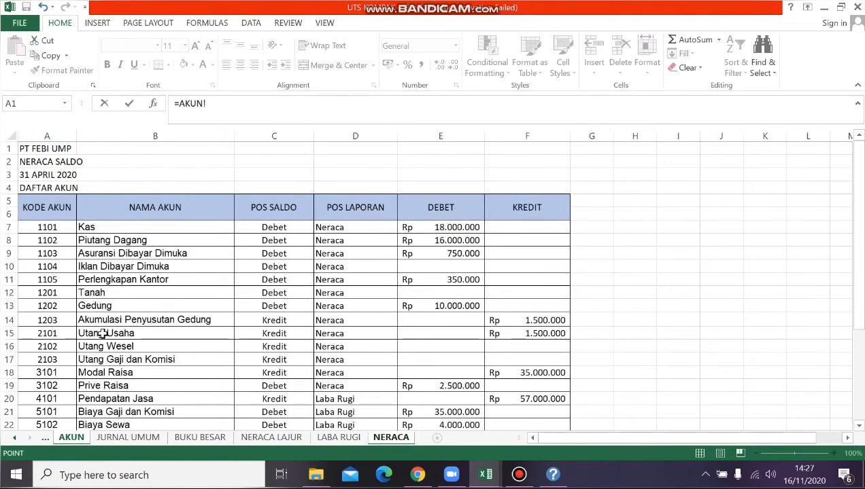
{"action": "left_click", "coordinate": [59, 295]}
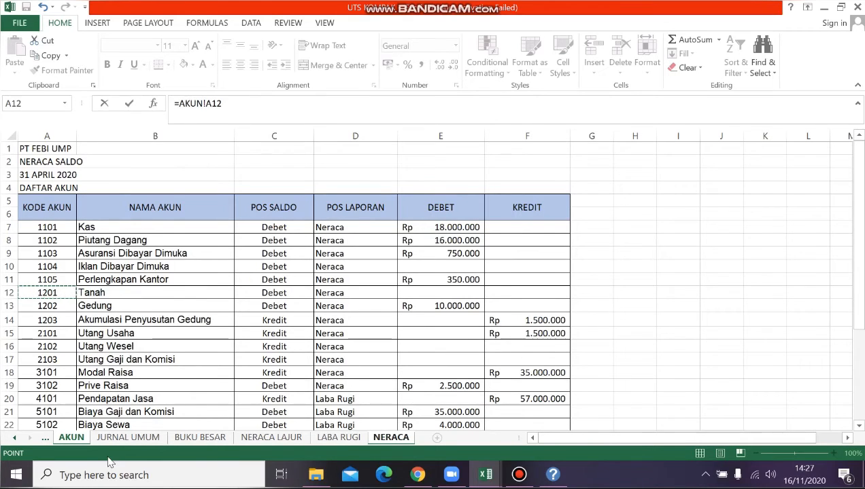
{"action": "key", "text": "Return"}
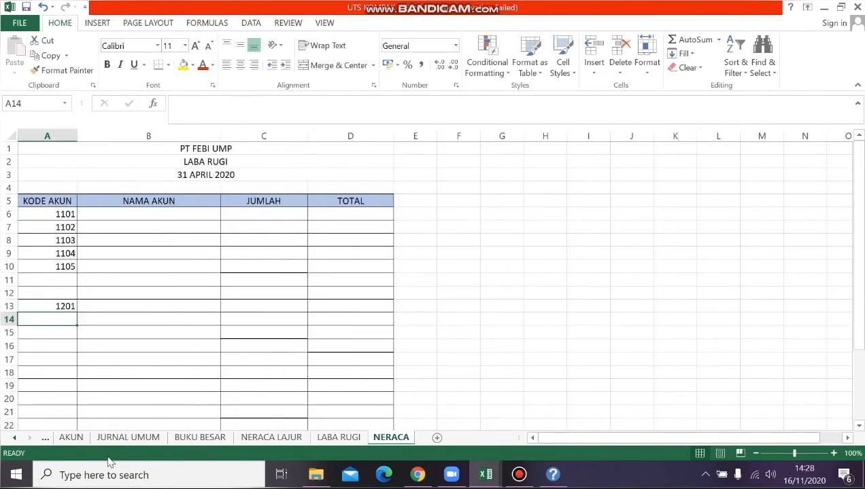
{"action": "left_click", "coordinate": [68, 307]}
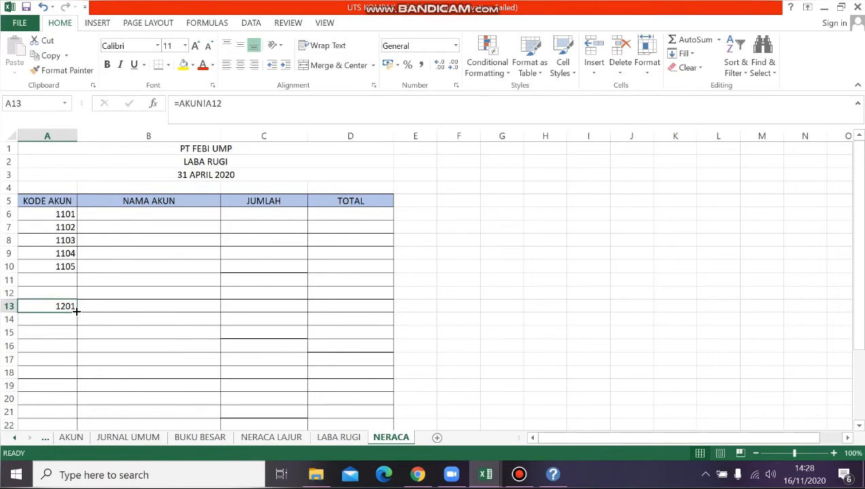
{"action": "left_click_drag", "start_coordinate": [76, 310], "coordinate": [78, 338]}
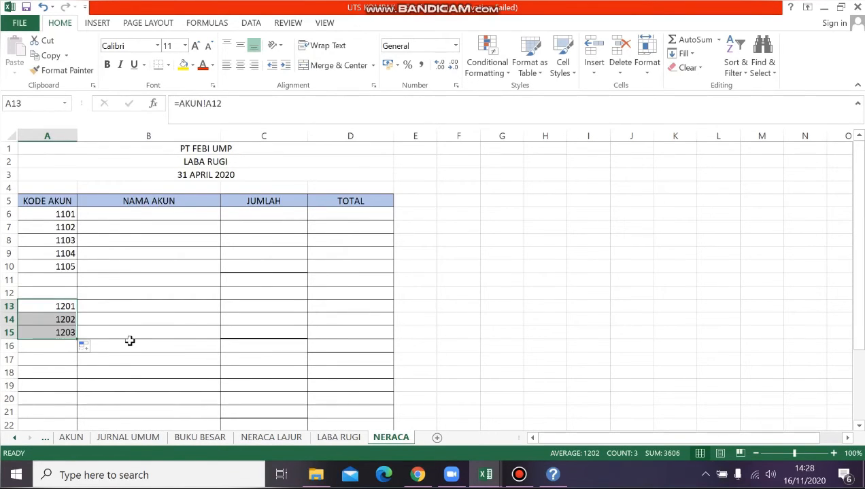
Link cell A19 to the Utang Usaha account code with =AKUN!A15 and fill it down to A21
{"action": "scroll", "coordinate": [129, 340], "scroll_direction": "down", "scroll_amount": 1}
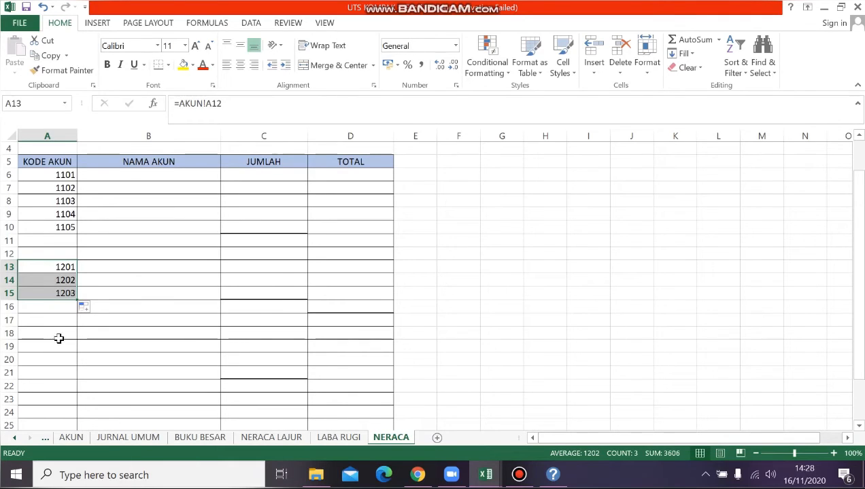
{"action": "left_click", "coordinate": [62, 350]}
{"action": "type", "text": "="}
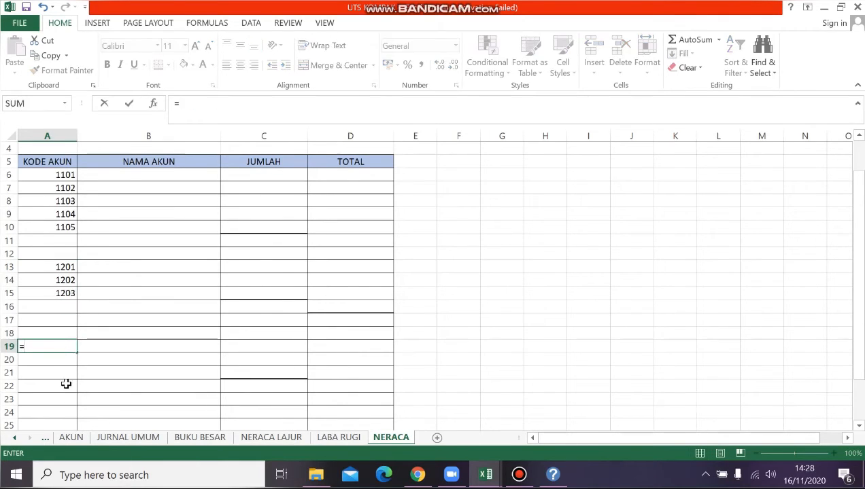
{"action": "left_click", "coordinate": [71, 437]}
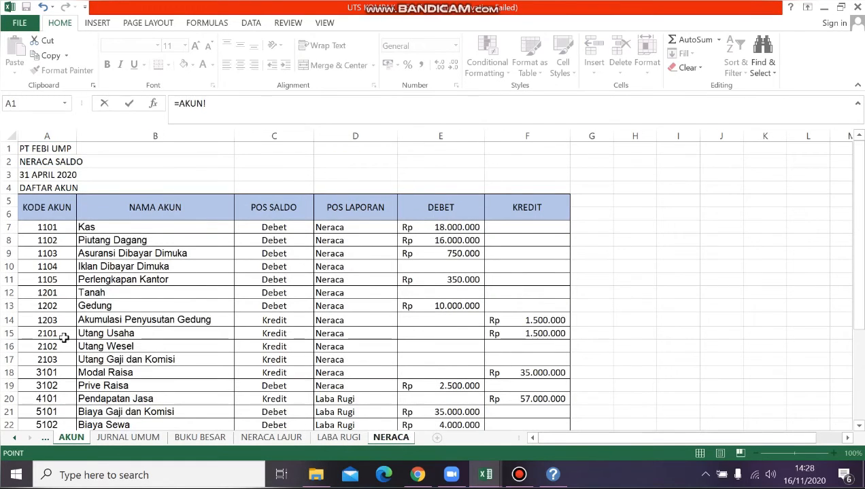
{"action": "left_click", "coordinate": [63, 335]}
{"action": "key", "text": "Return"}
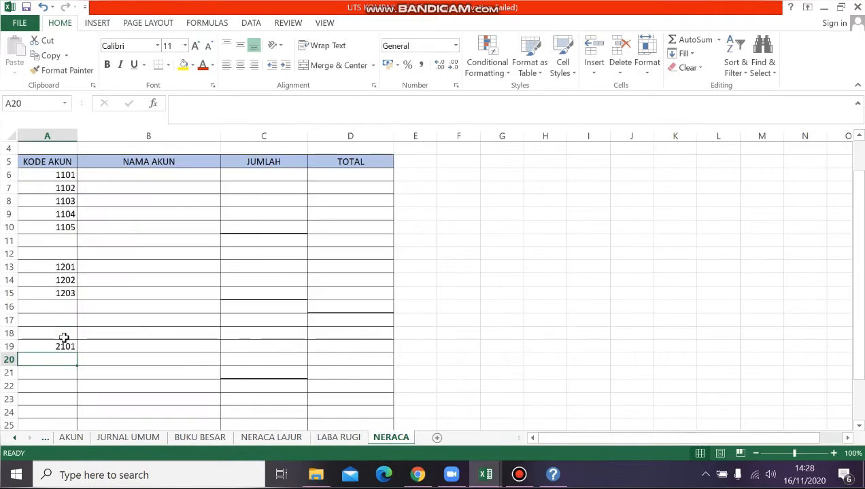
{"action": "left_click_drag", "start_coordinate": [70, 347], "coordinate": [72, 381]}
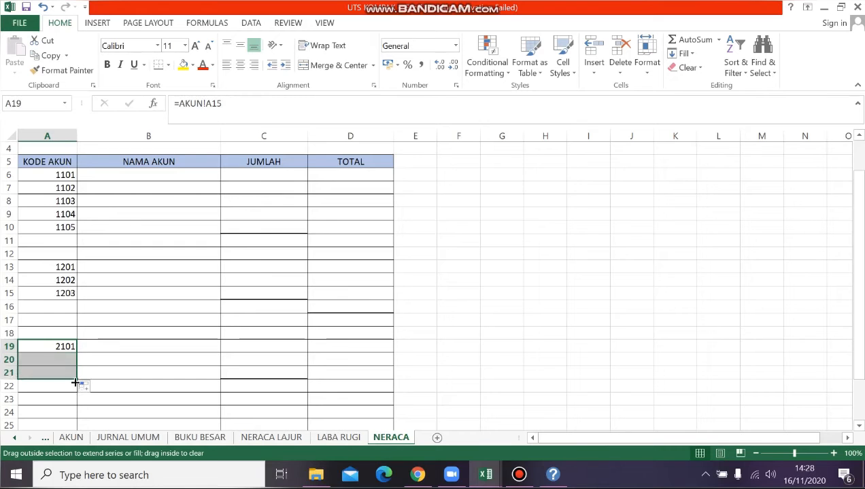
Link cell A24 to the capital account code with =AKUN!A18 and fill it down to A25
{"action": "scroll", "coordinate": [95, 338], "scroll_direction": "down", "scroll_amount": 2}
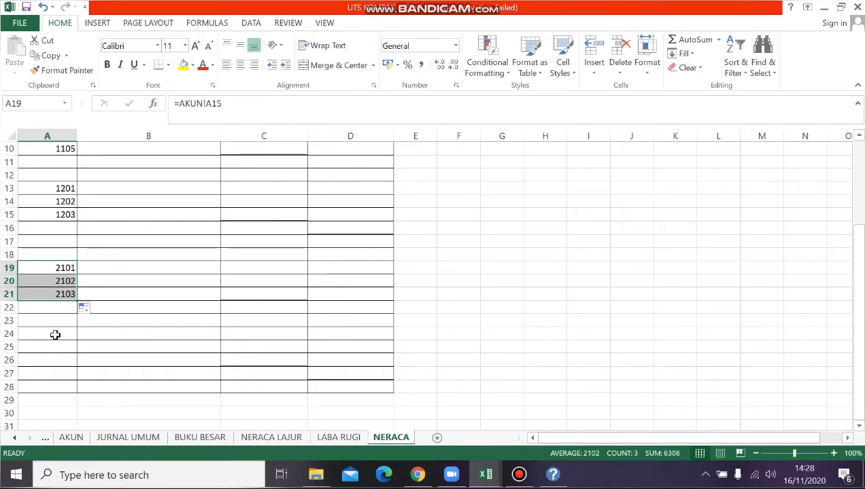
{"action": "left_click", "coordinate": [55, 334]}
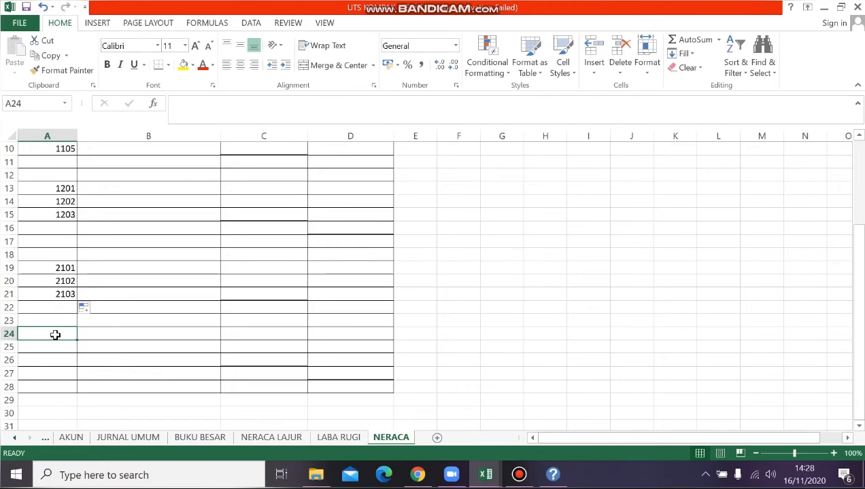
{"action": "type", "text": "="}
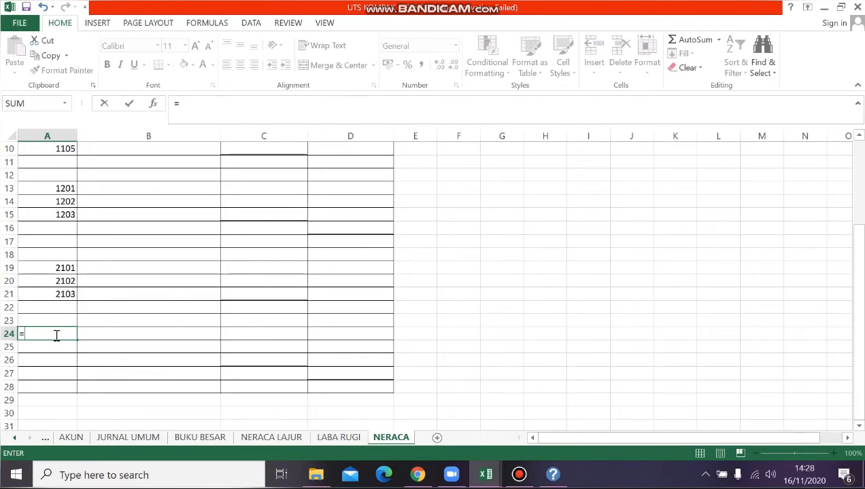
{"action": "left_click", "coordinate": [71, 437]}
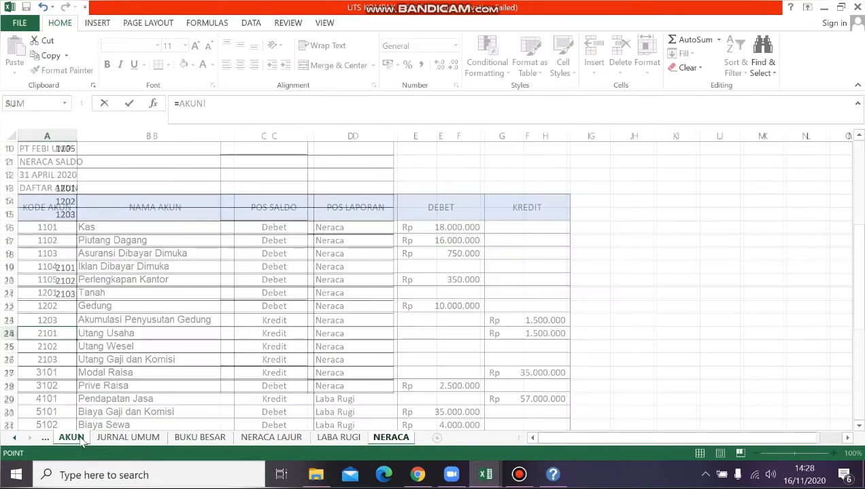
{"action": "left_click", "coordinate": [53, 373]}
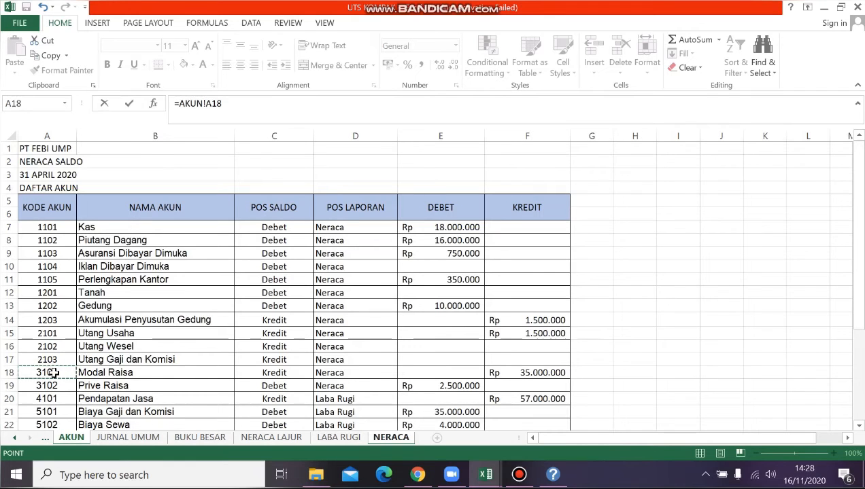
{"action": "key", "text": "Return"}
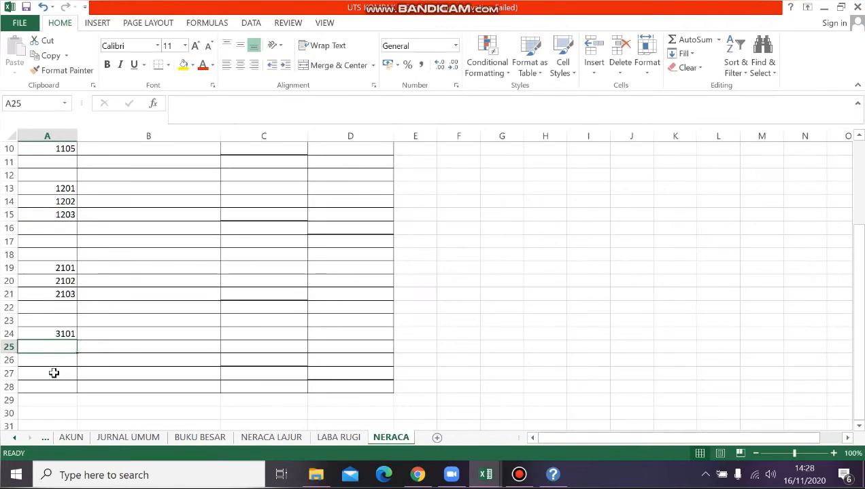
{"action": "left_click", "coordinate": [66, 336]}
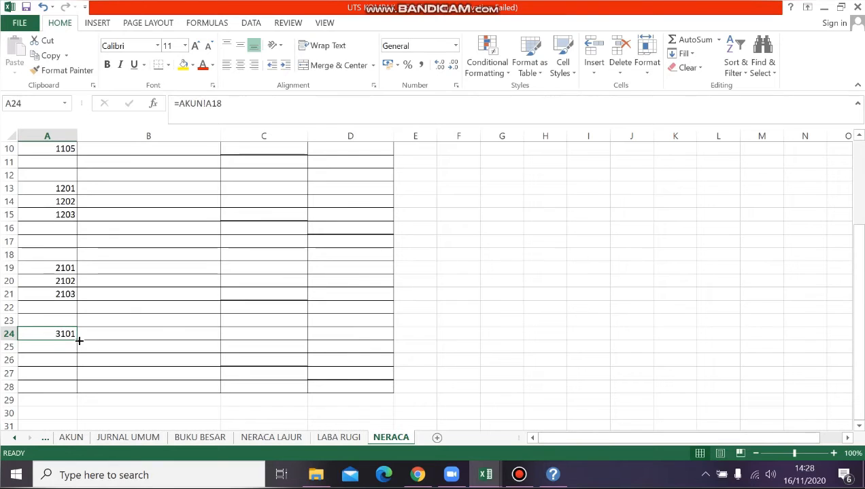
{"action": "left_click_drag", "start_coordinate": [76, 341], "coordinate": [73, 358]}
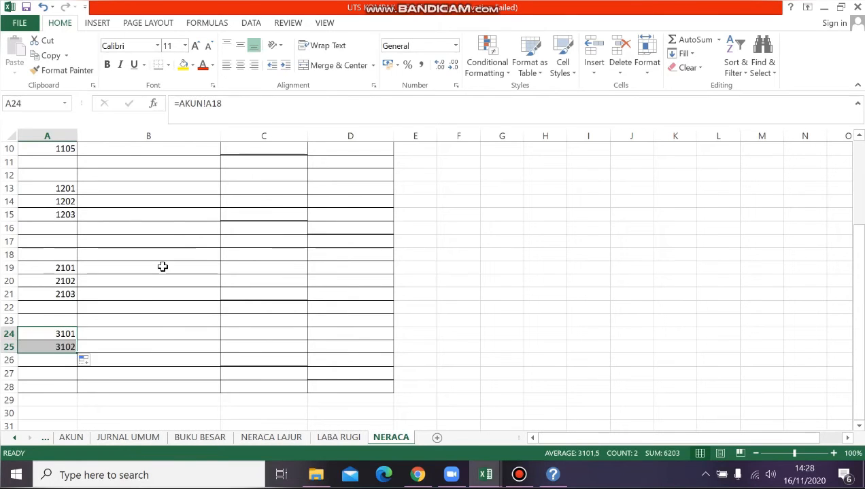
Start a VLOOKUP formula in NAMA AKUN cell B6 with account code A6 as the lookup value
{"action": "scroll", "coordinate": [162, 267], "scroll_direction": "up", "scroll_amount": 3}
{"action": "left_click", "coordinate": [151, 213]}
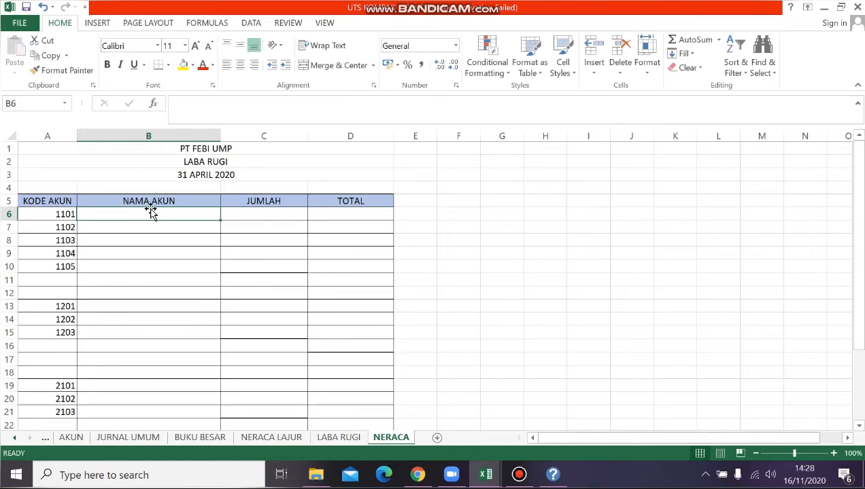
{"action": "type", "text": "=VLOOK"}
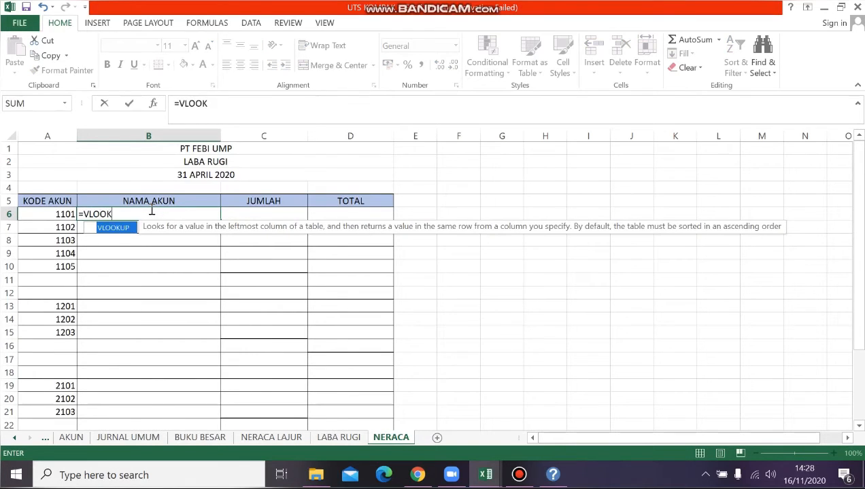
{"action": "type", "text": "UP("}
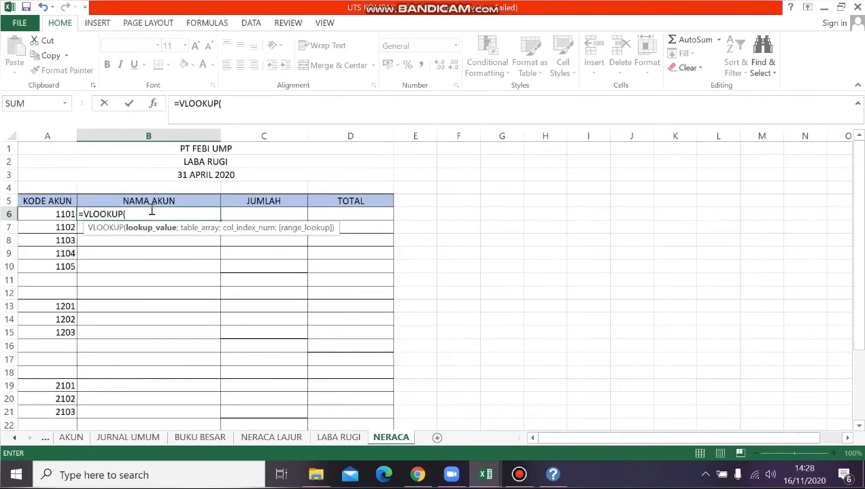
{"action": "left_click", "coordinate": [49, 214]}
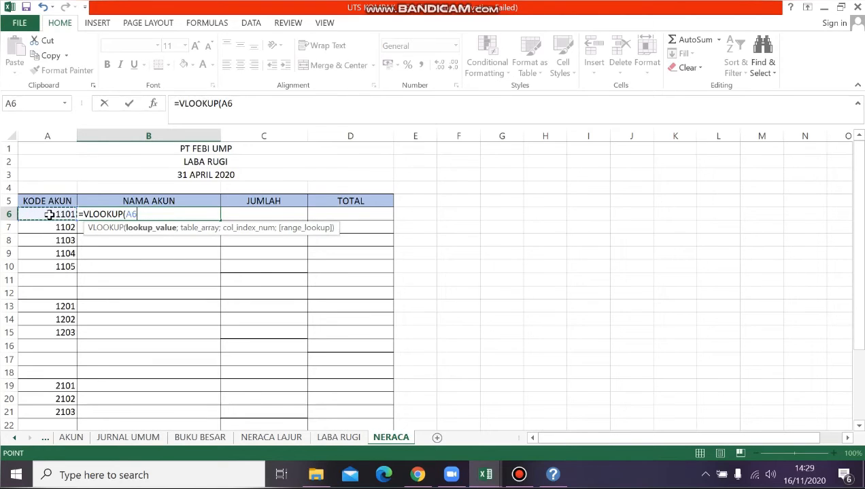
{"action": "type", "text": ";"}
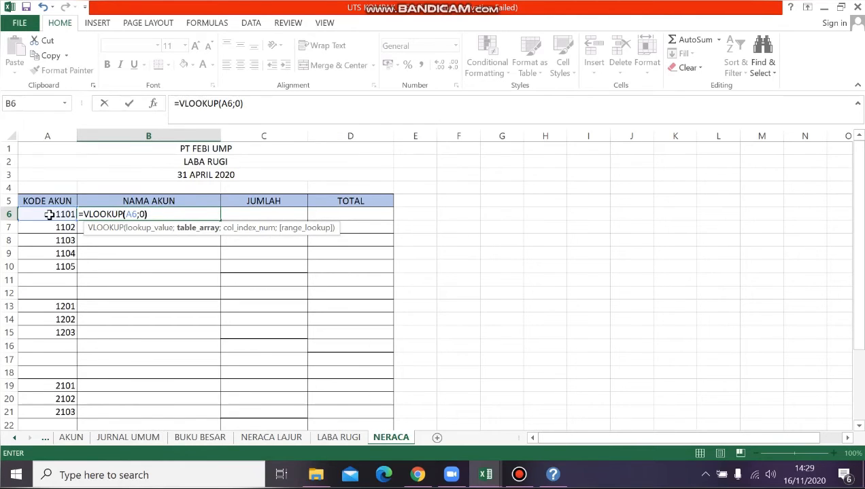
{"action": "type", "text": "0"}
{"action": "key", "text": "Return"}
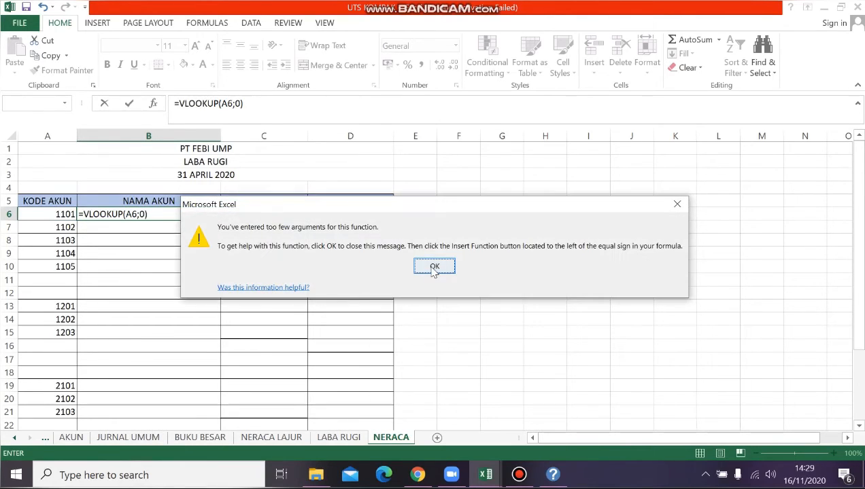
{"action": "left_click", "coordinate": [433, 268]}
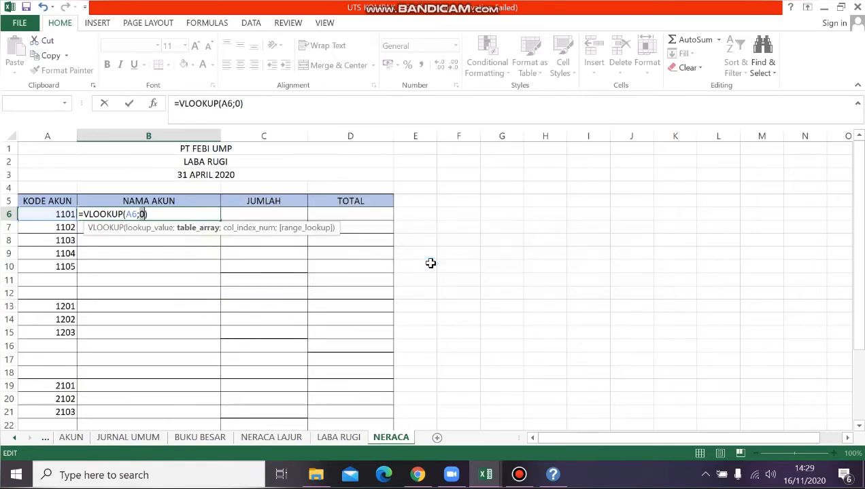
{"action": "left_click", "coordinate": [206, 216]}
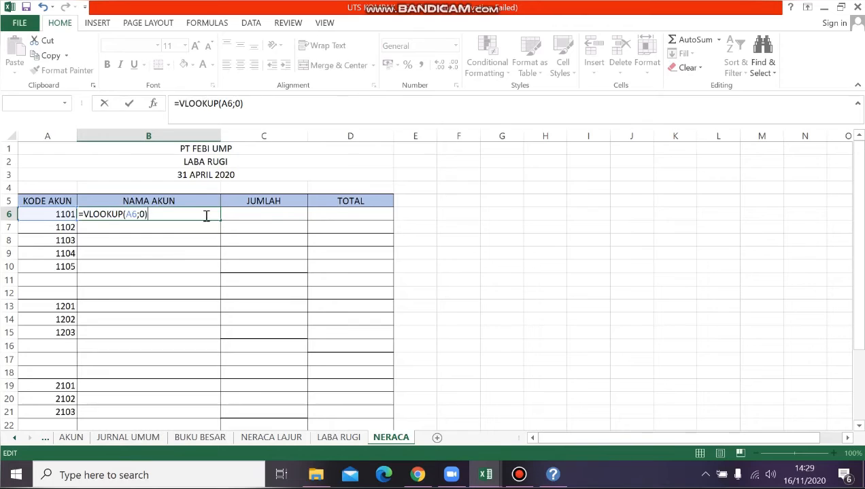
{"action": "key", "text": "BackSpace"}
{"action": "key", "text": "BackSpace"}
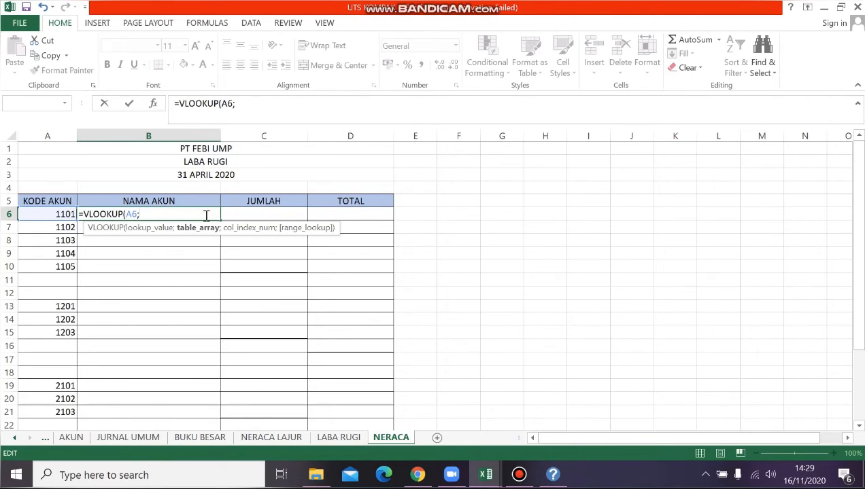
Complete the B6 lookup with table DAFTARAKUN_, column index 2 and FALSE for an exact match
{"action": "type", "text": "DAF"}
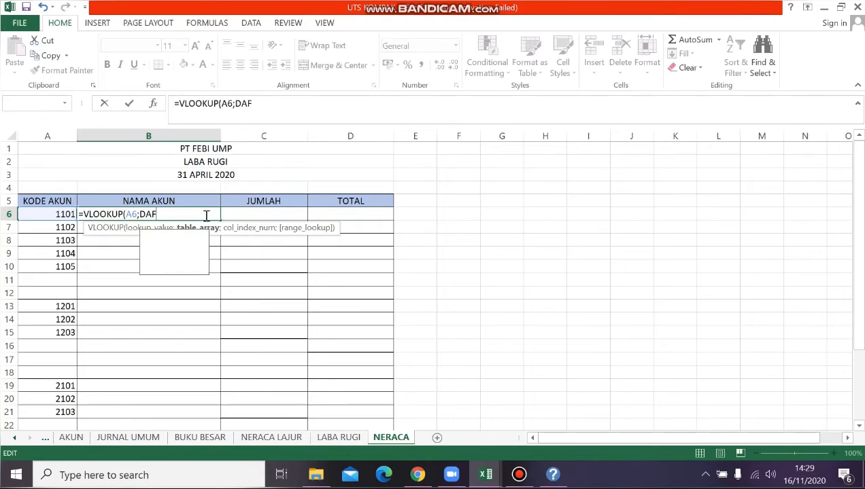
{"action": "type", "text": "TARAKU"}
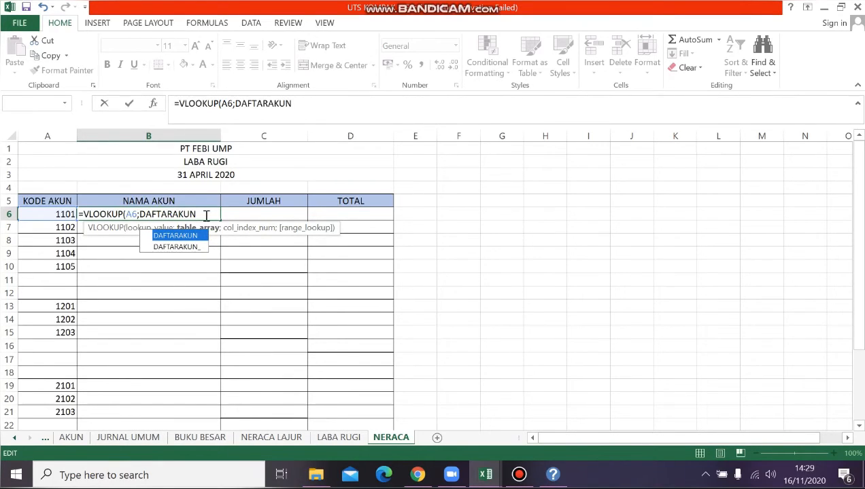
{"action": "type", "text": "N_;"}
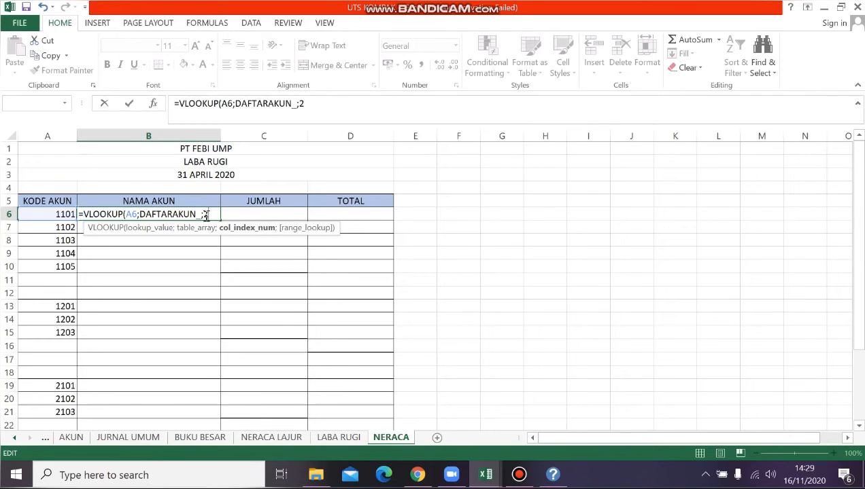
{"action": "type", "text": "2;"}
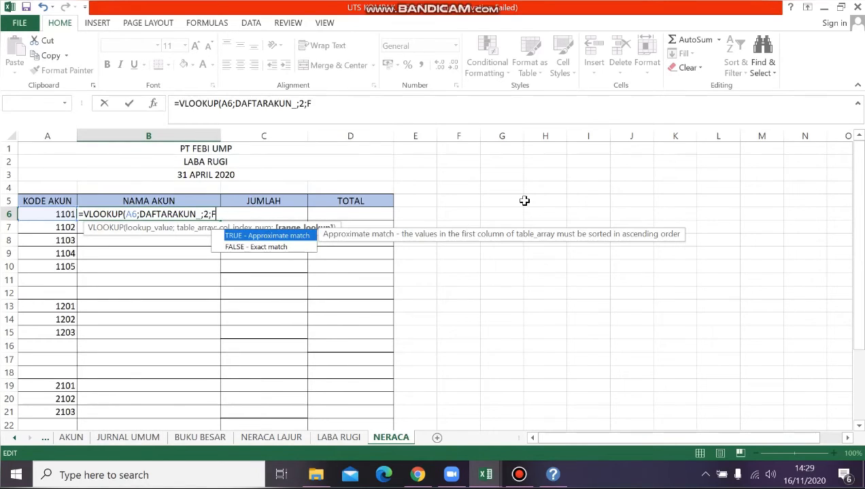
{"action": "type", "text": "FALSE)"}
{"action": "key", "text": "Return"}
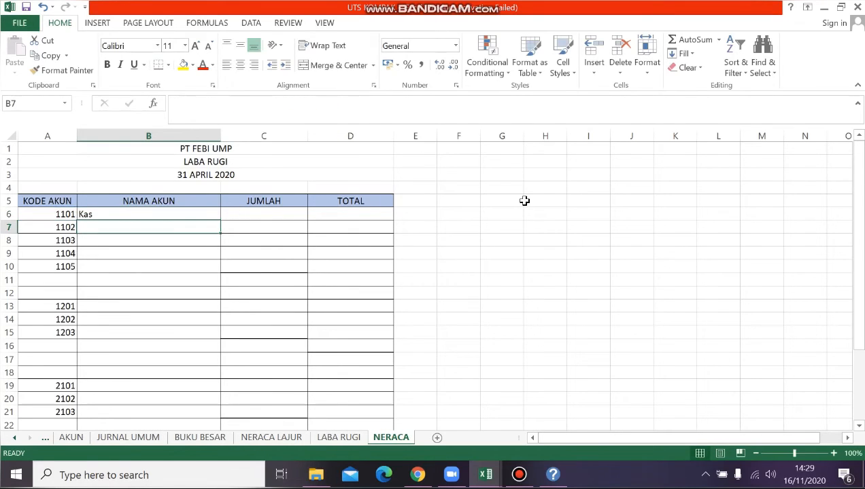
Fill the account name lookup from B6 down to B25
{"action": "left_click", "coordinate": [209, 210]}
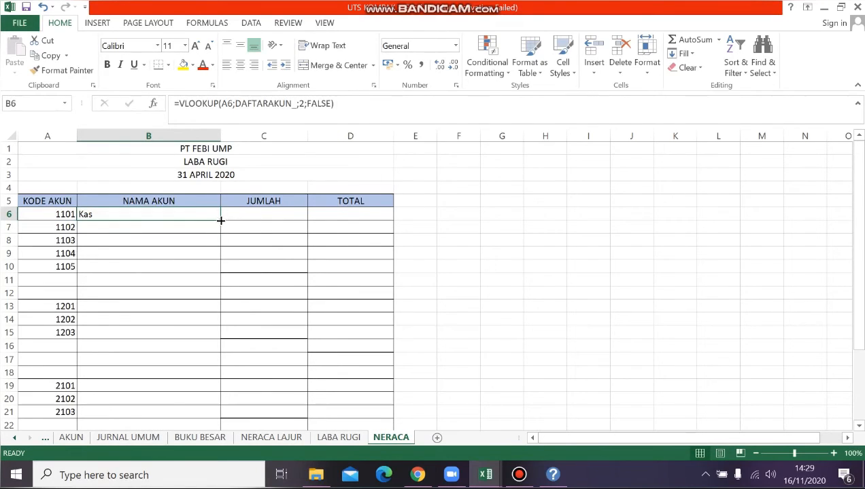
{"action": "left_click_drag", "start_coordinate": [220, 220], "coordinate": [187, 378]}
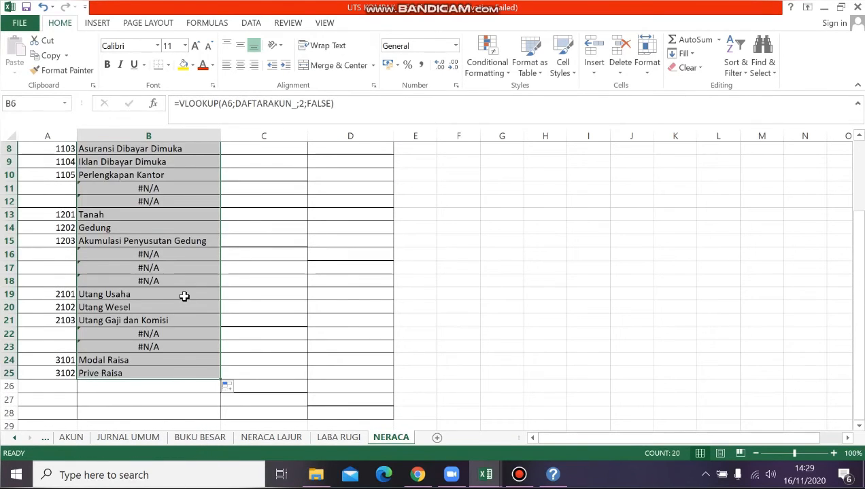
{"action": "scroll", "coordinate": [184, 297], "scroll_direction": "up", "scroll_amount": 1}
Add the account name Laba Bersih in B26 with account code 3103 in A26
{"action": "left_click", "coordinate": [339, 438]}
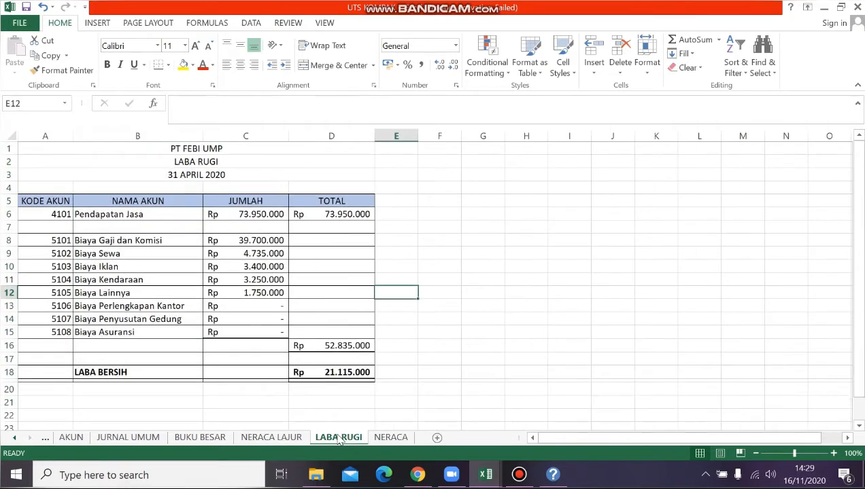
{"action": "left_click", "coordinate": [398, 440]}
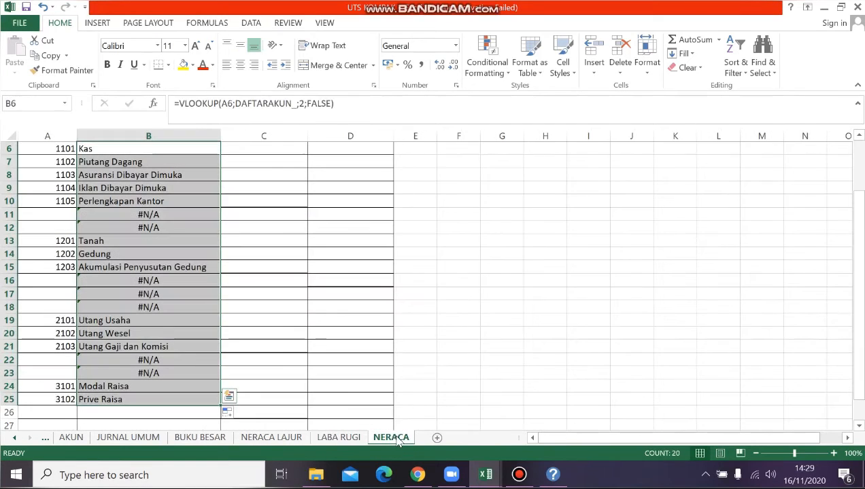
{"action": "left_click", "coordinate": [87, 417]}
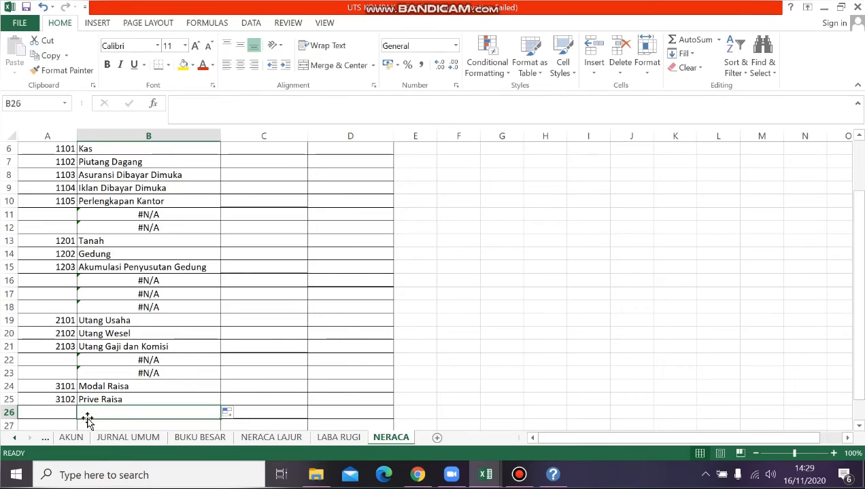
{"action": "type", "text": "L"}
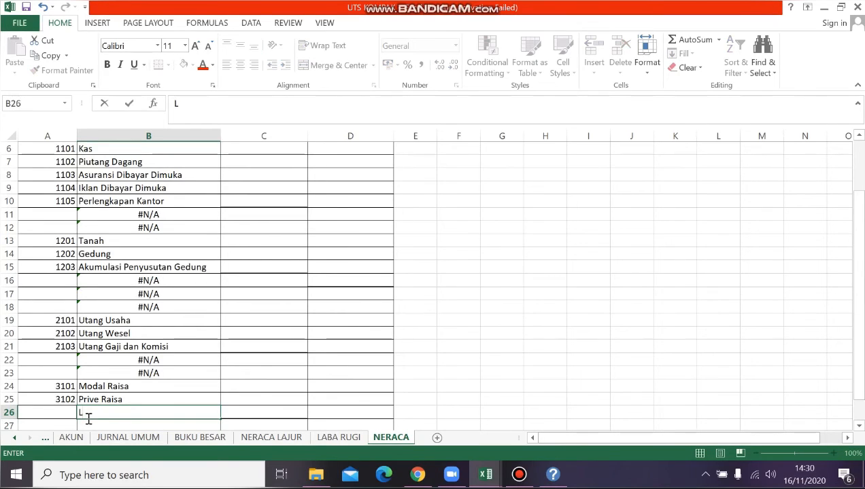
{"action": "type", "text": "aba ber"}
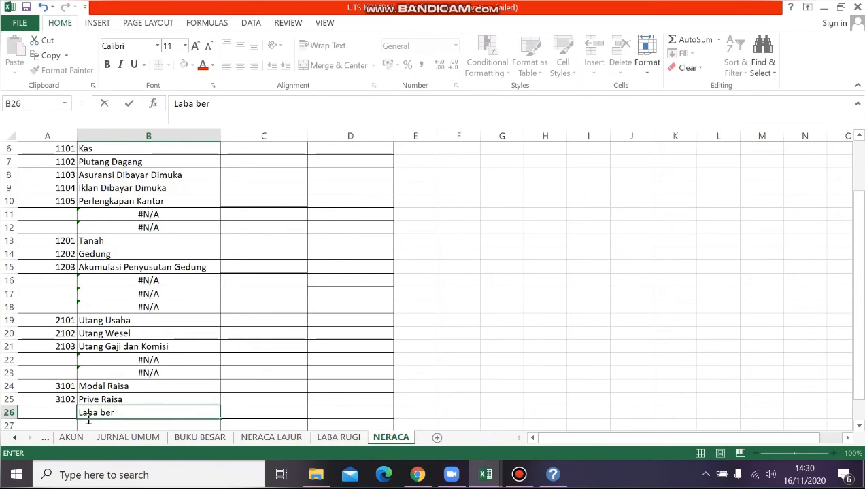
{"action": "key", "text": "BackSpace"}
{"action": "key", "text": "BackSpace"}
{"action": "key", "text": "BackSpace"}
{"action": "type", "text": "Bersih"}
{"action": "key", "text": "Left"}
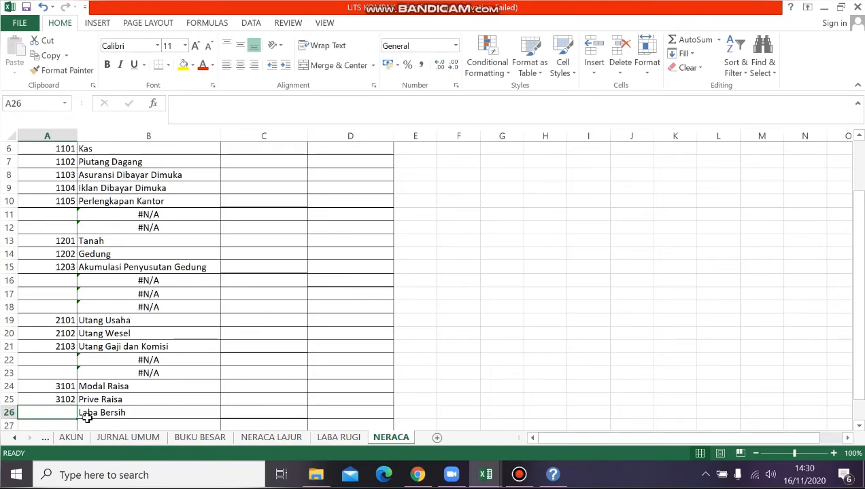
{"action": "type", "text": "310"}
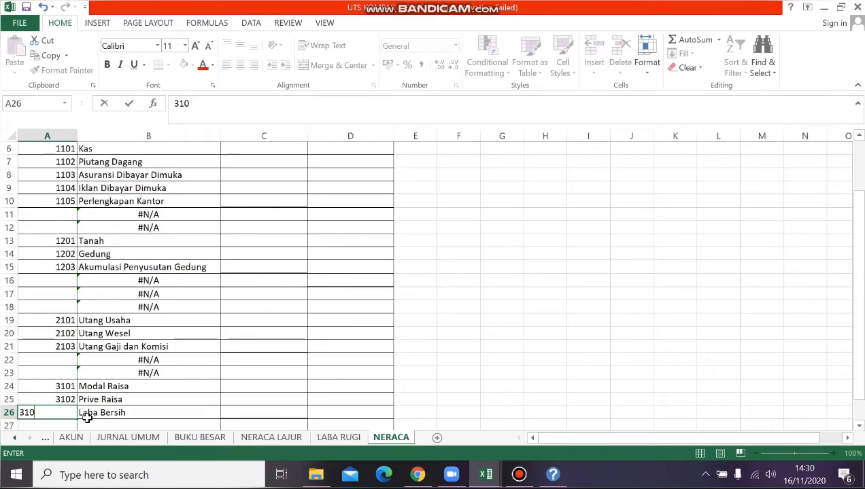
{"action": "type", "text": "3"}
{"action": "left_click", "coordinate": [245, 385]}
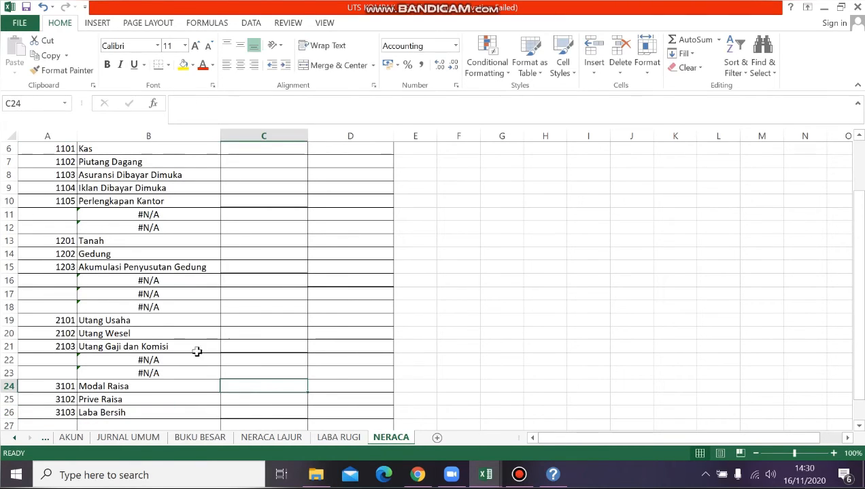
Clear the lookup formulas from B22 and B23, the rows without account codes below the liabilities
{"action": "left_click", "coordinate": [167, 359]}
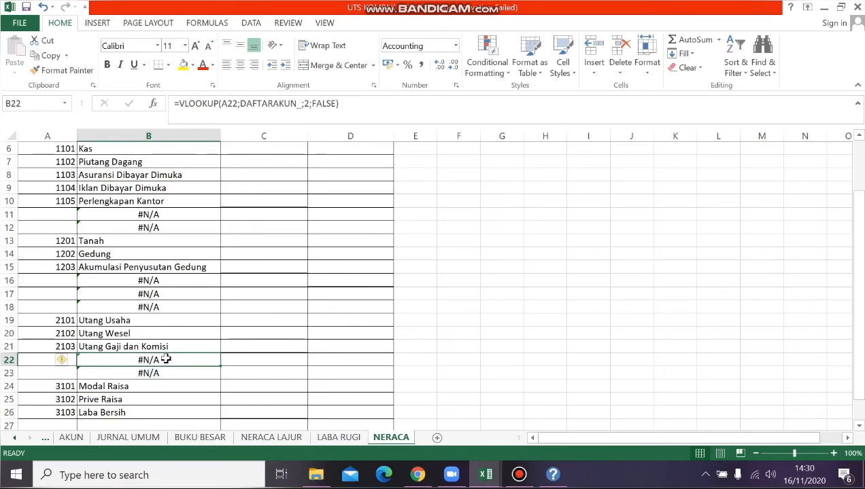
{"action": "key", "text": "BackSpace"}
{"action": "key", "text": "Return"}
{"action": "key", "text": "Delete"}
{"action": "key", "text": "Up"}
{"action": "key", "text": "Up"}
{"action": "key", "text": "Up"}
{"action": "key", "text": "Up"}
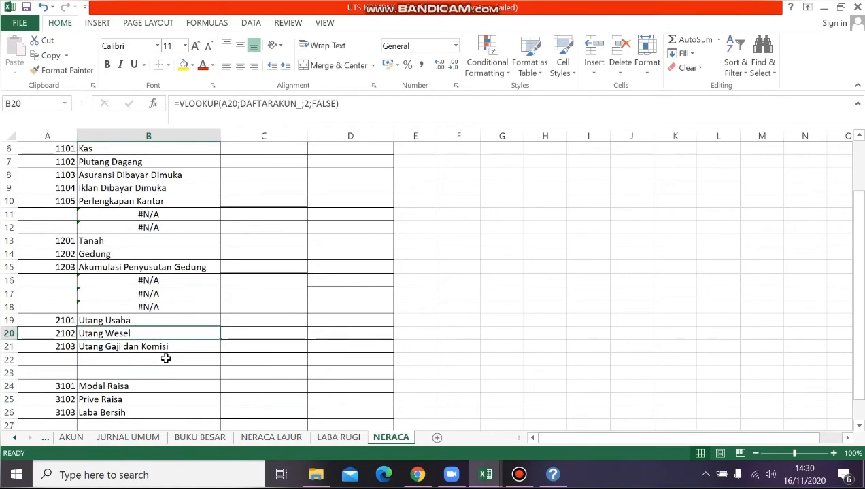
Clear the lookup formulas from B16 to B18, the rows without account codes below the fixed assets
{"action": "key", "text": "Up"}
{"action": "key", "text": "Delete"}
{"action": "key", "text": "Up"}
{"action": "key", "text": "Delete"}
{"action": "key", "text": "Up"}
{"action": "key", "text": "Delete"}
{"action": "key", "text": "Up"}
{"action": "key", "text": "Up"}
{"action": "key", "text": "Up"}
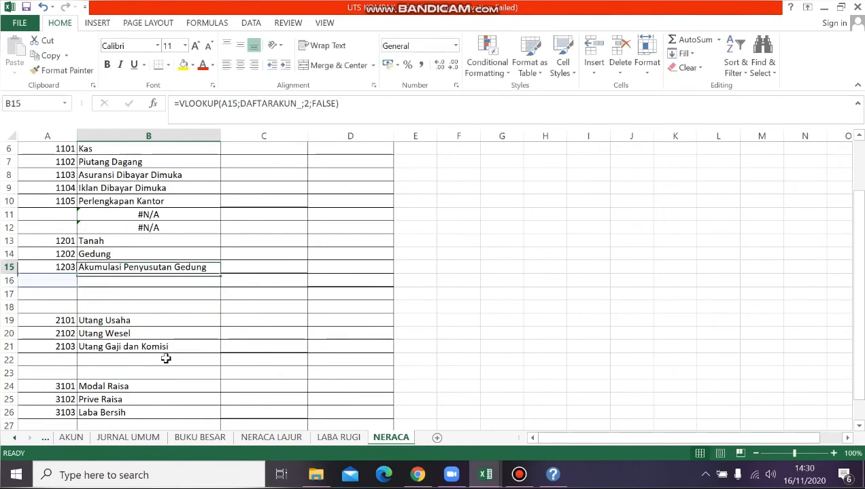
Clear the lookup formulas from B11 and B12, the rows without account codes below the current assets
{"action": "key", "text": "Up"}
{"action": "key", "text": "Delete"}
{"action": "key", "text": "Up"}
{"action": "key", "text": "Delete"}
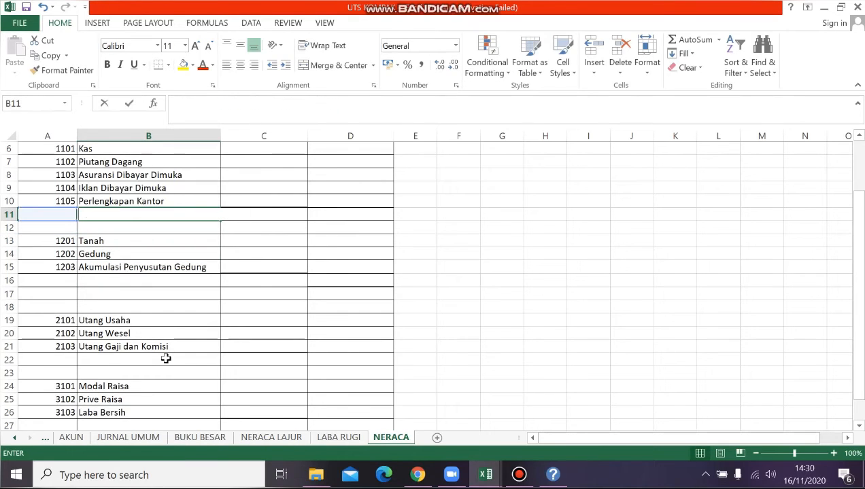
{"action": "key", "text": "BackSpace"}
Start the Kas amount in C6 with a SUMIF matching A6 against NERACA LAJUR column A and summing the NERACA debit column I
{"action": "scroll", "coordinate": [297, 266], "scroll_direction": "up", "scroll_amount": 2}
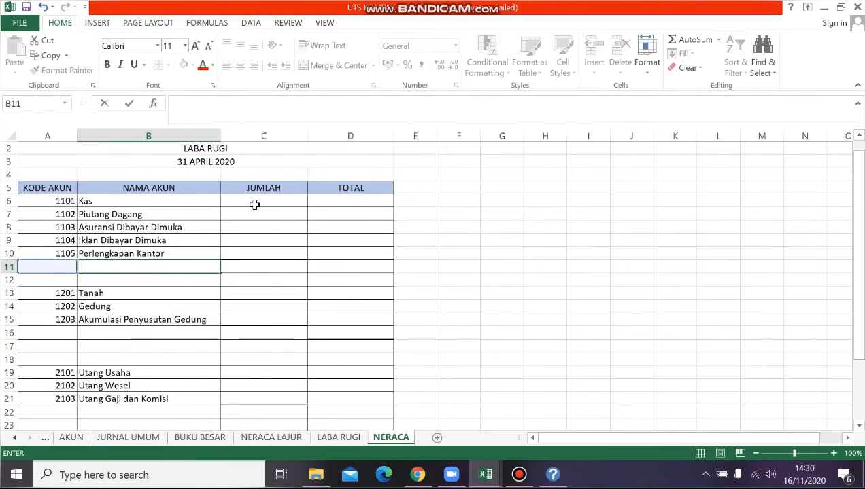
{"action": "left_click", "coordinate": [253, 202]}
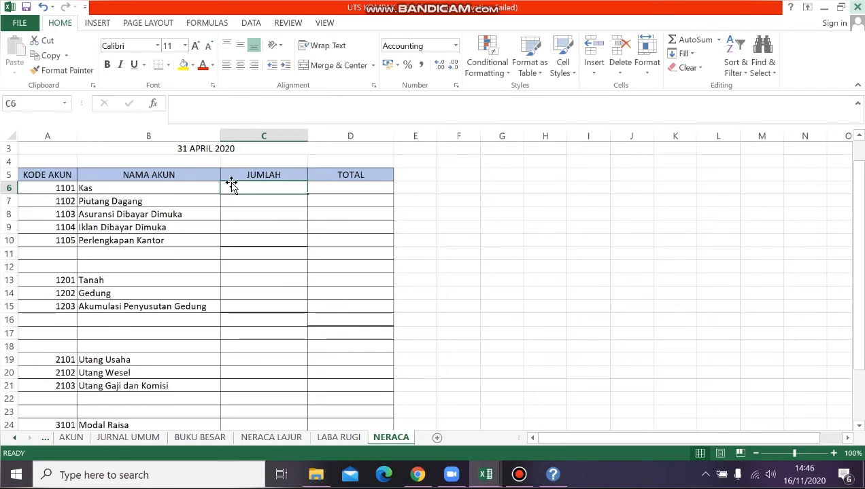
{"action": "type", "text": "="}
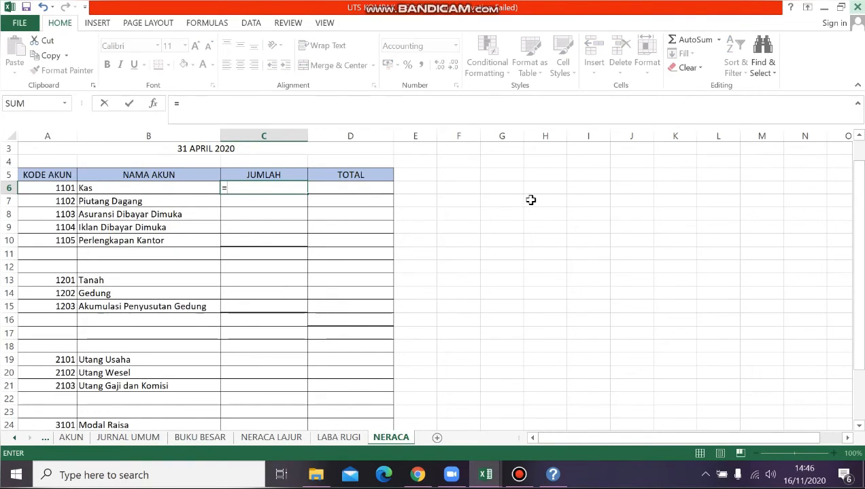
{"action": "type", "text": "sumif"}
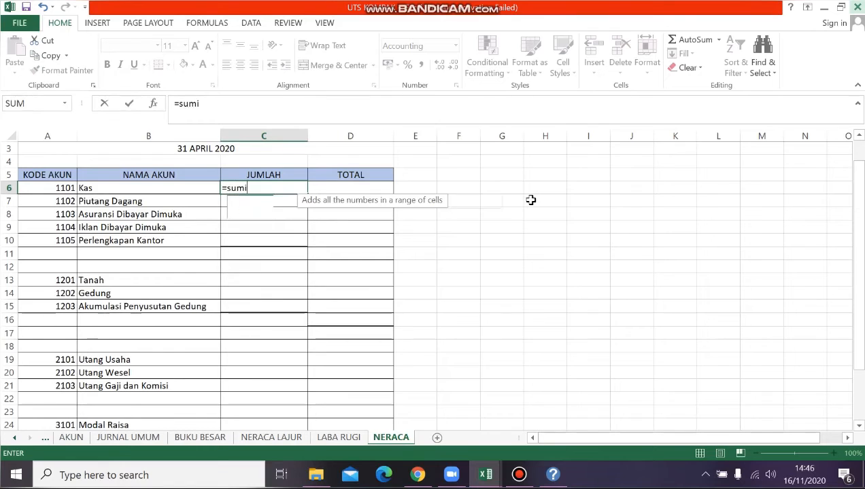
{"action": "type", "text": "("}
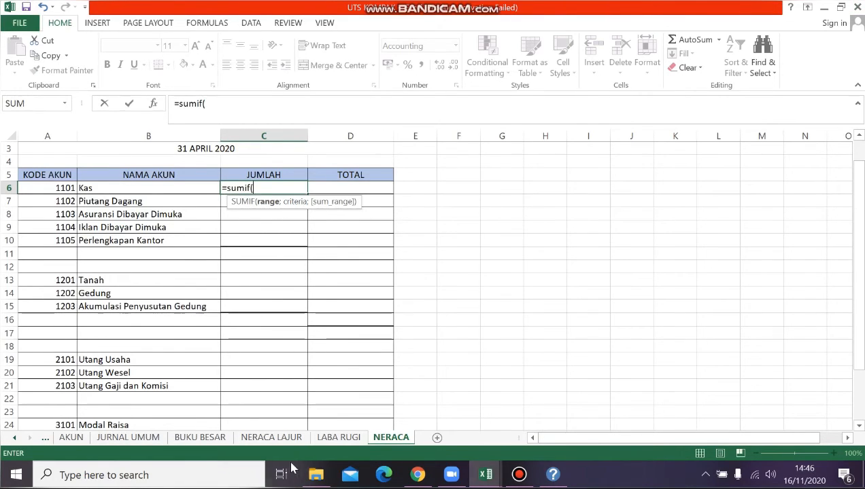
{"action": "left_click", "coordinate": [260, 441]}
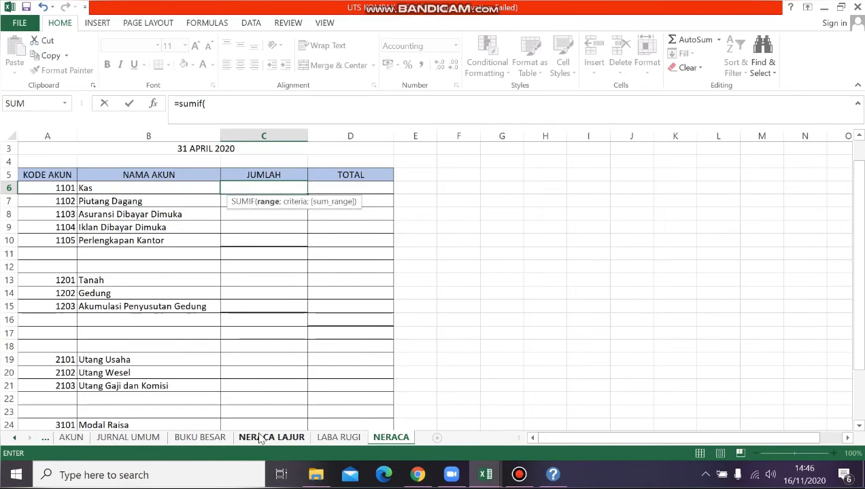
{"action": "left_click", "coordinate": [48, 135]}
{"action": "type", "text": ";"}
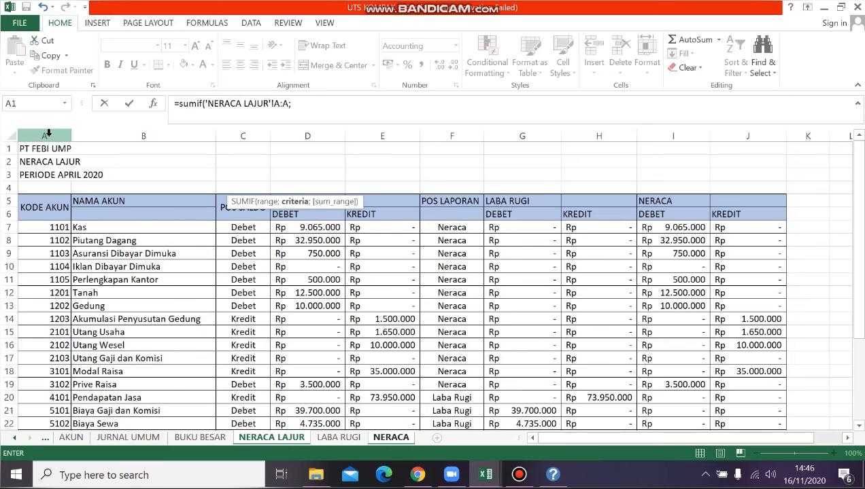
{"action": "left_click", "coordinate": [388, 438]}
{"action": "left_click", "coordinate": [51, 192]}
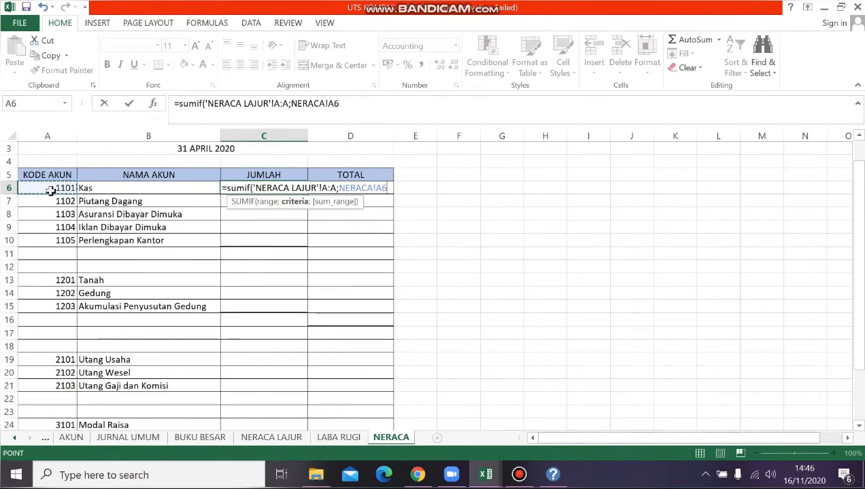
{"action": "type", "text": ";"}
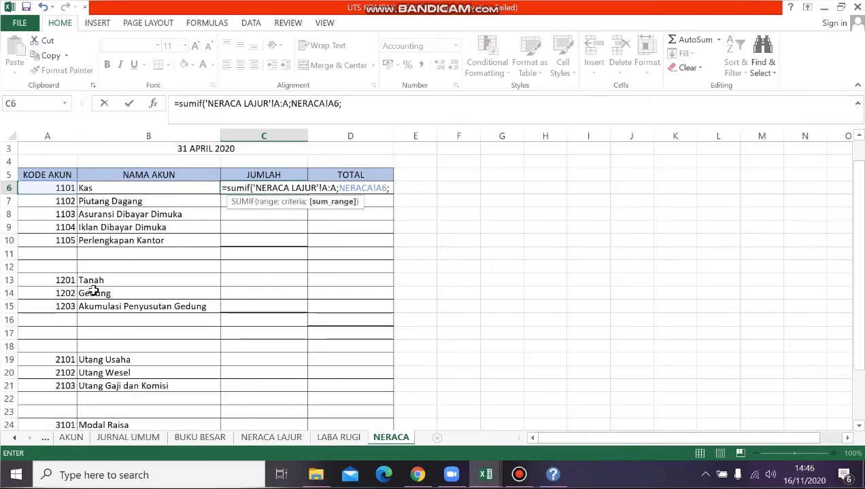
{"action": "left_click", "coordinate": [268, 438]}
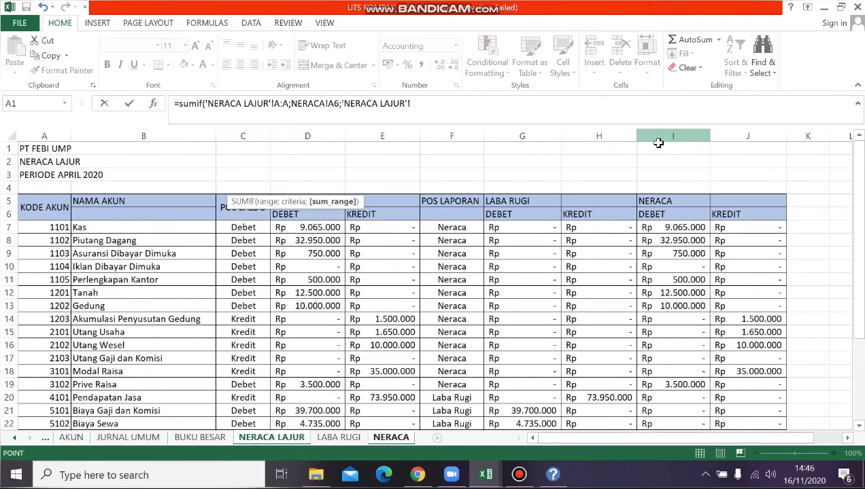
{"action": "left_click", "coordinate": [658, 136]}
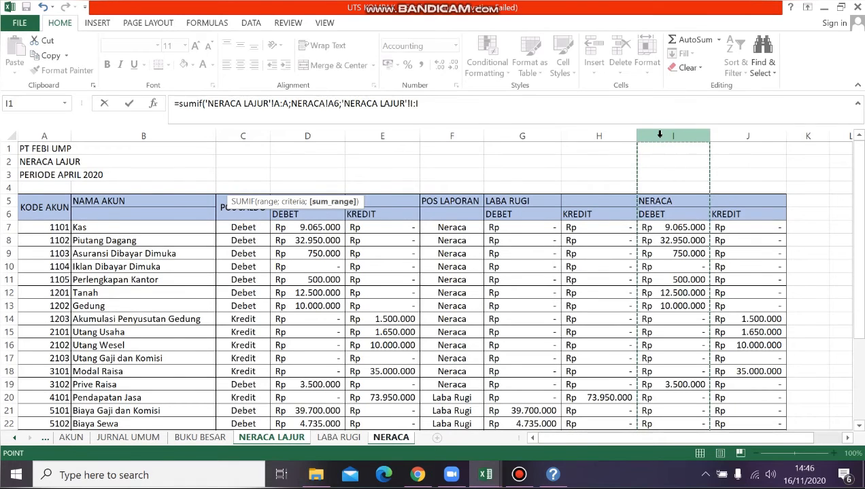
Complete the C6 formula by subtracting a SUMIF that matches A6 against NERACA LAJUR column A and sums the NERACA credit column J
{"action": "type", "text": ")-"}
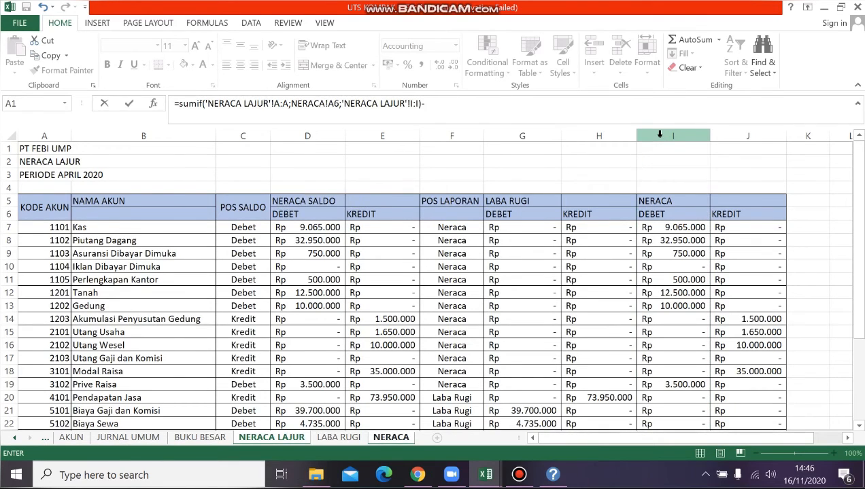
{"action": "type", "text": "sumigf"}
{"action": "key", "text": "BackSpace"}
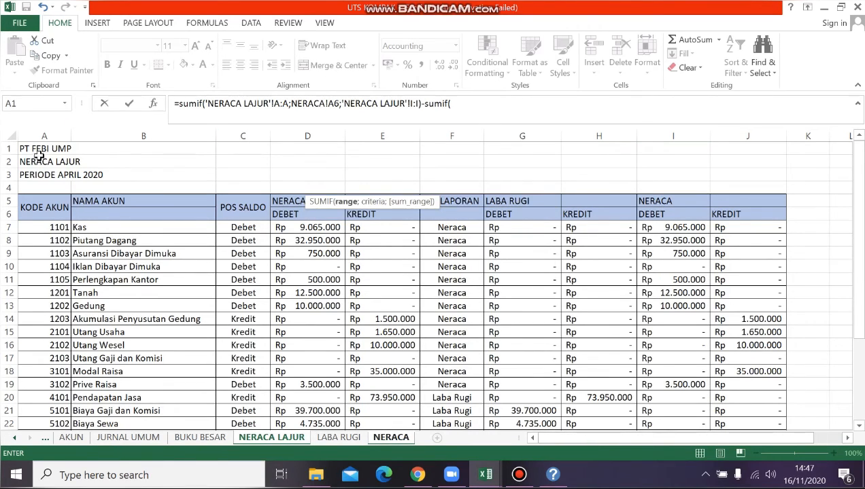
{"action": "left_click", "coordinate": [34, 135]}
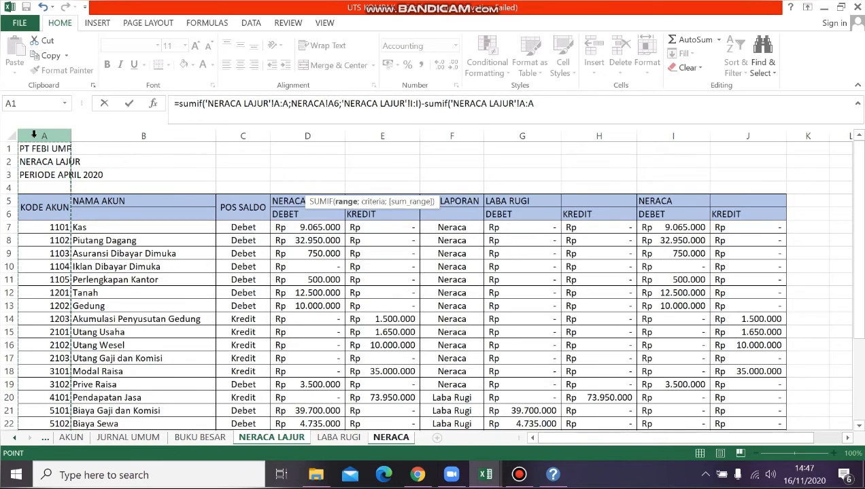
{"action": "type", "text": ";"}
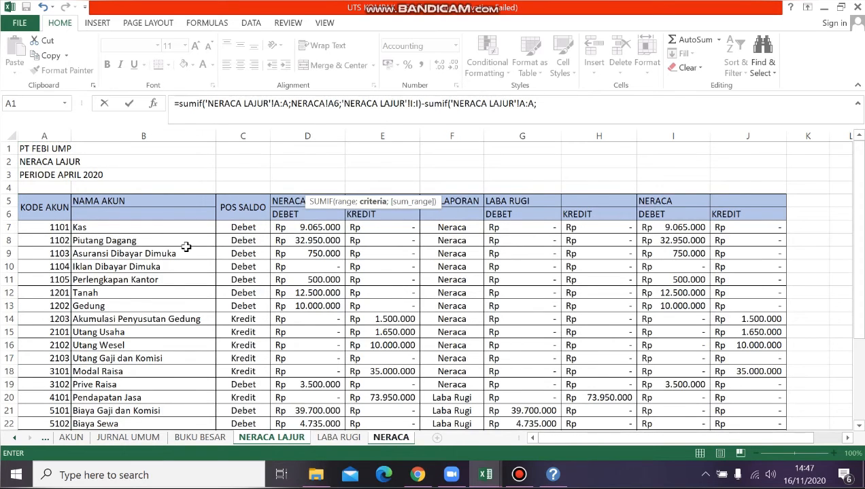
{"action": "left_click", "coordinate": [390, 439]}
{"action": "left_click", "coordinate": [44, 188]}
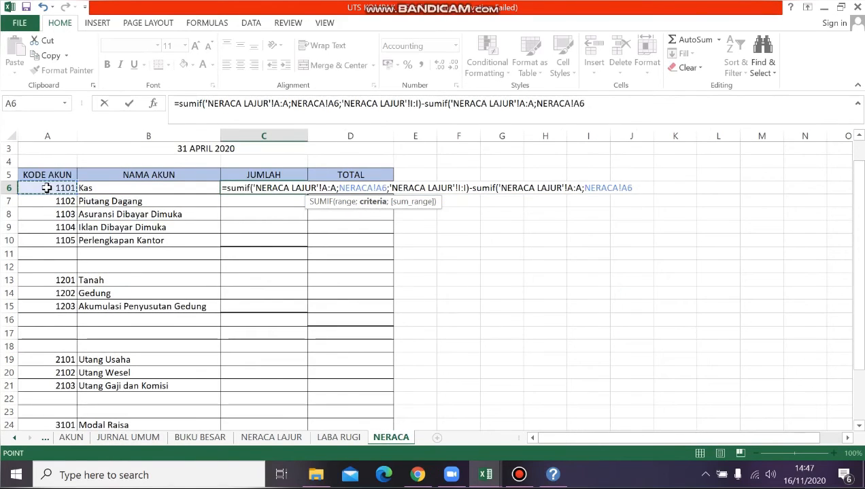
{"action": "type", "text": ";"}
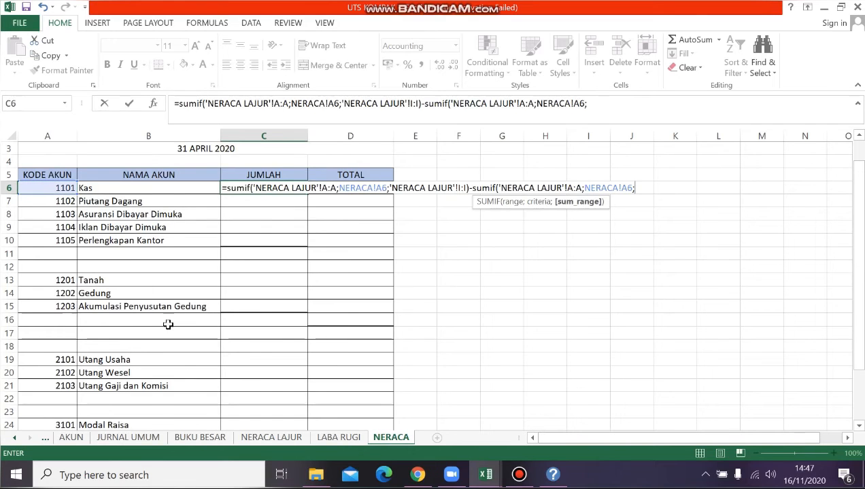
{"action": "left_click", "coordinate": [259, 441]}
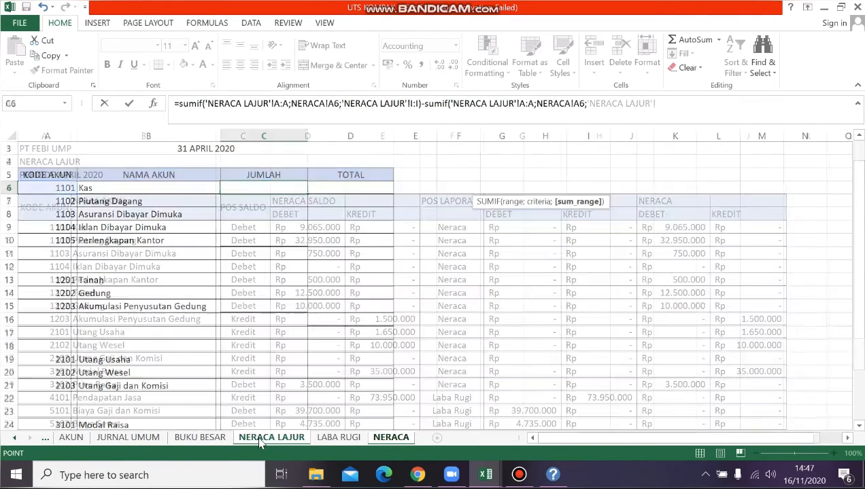
{"action": "left_click", "coordinate": [726, 138]}
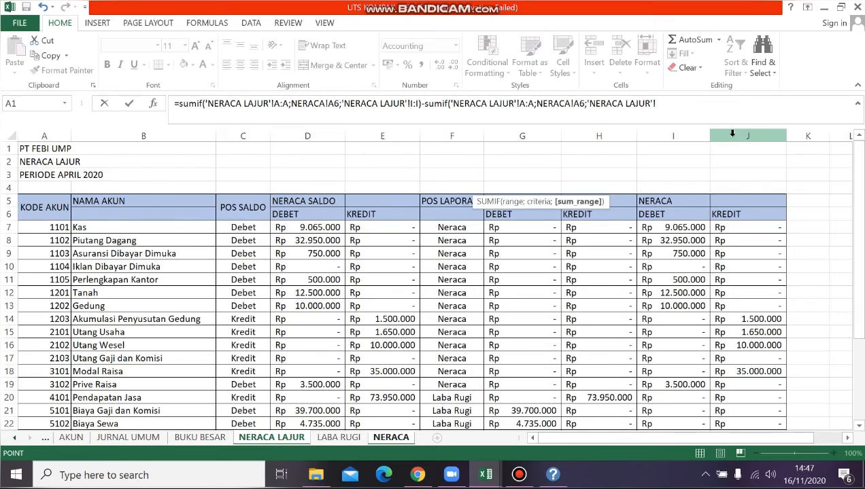
{"action": "type", "text": ")"}
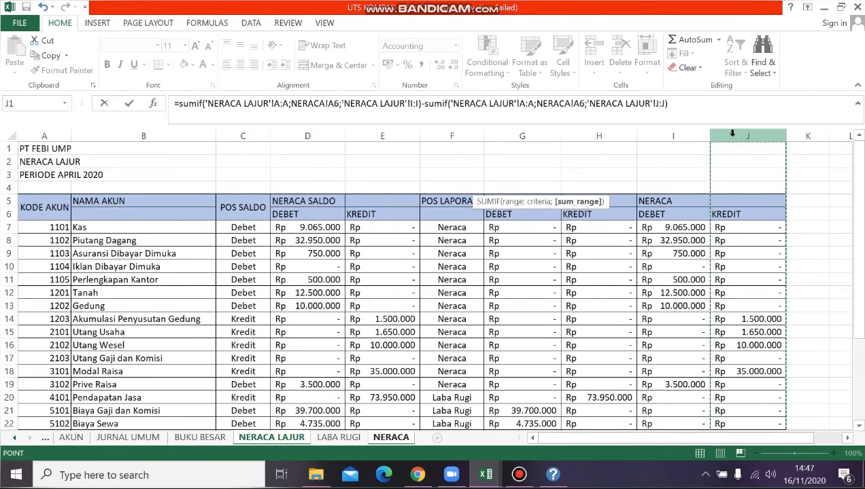
{"action": "key", "text": "Return"}
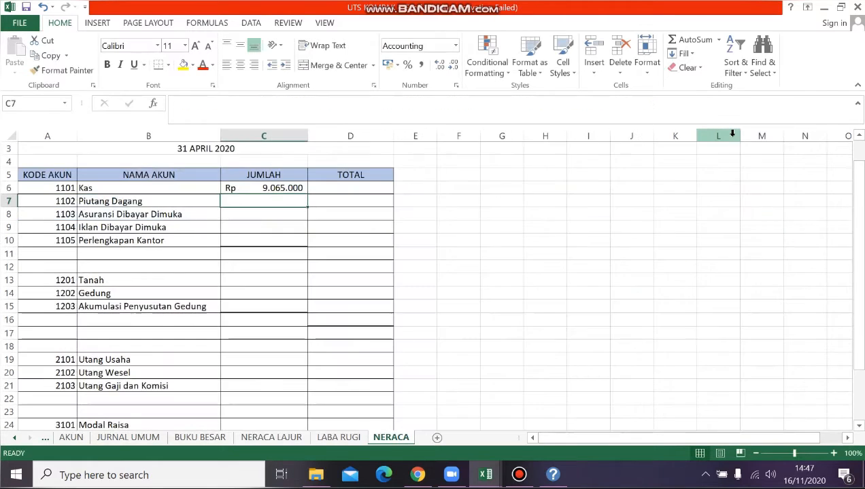
Copy the C6 amount formula down through C15, and clear it from C11 and C12, the rows without account codes
{"action": "left_click", "coordinate": [265, 188]}
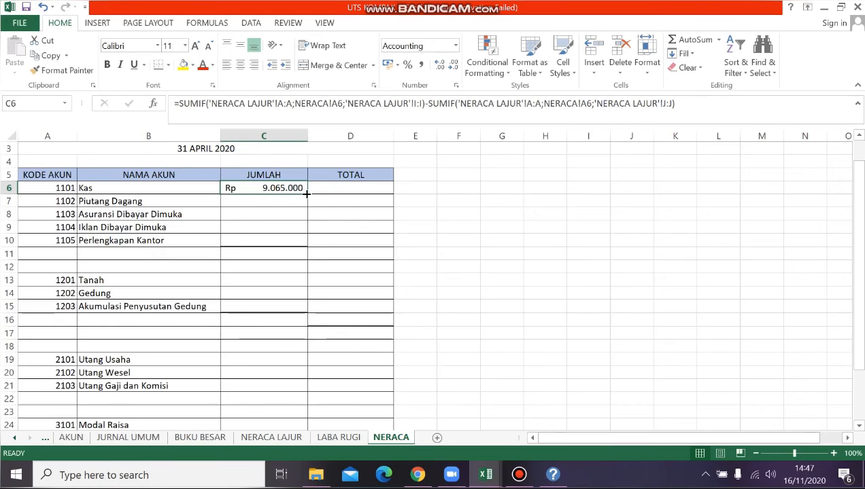
{"action": "left_click_drag", "start_coordinate": [306, 193], "coordinate": [309, 313]}
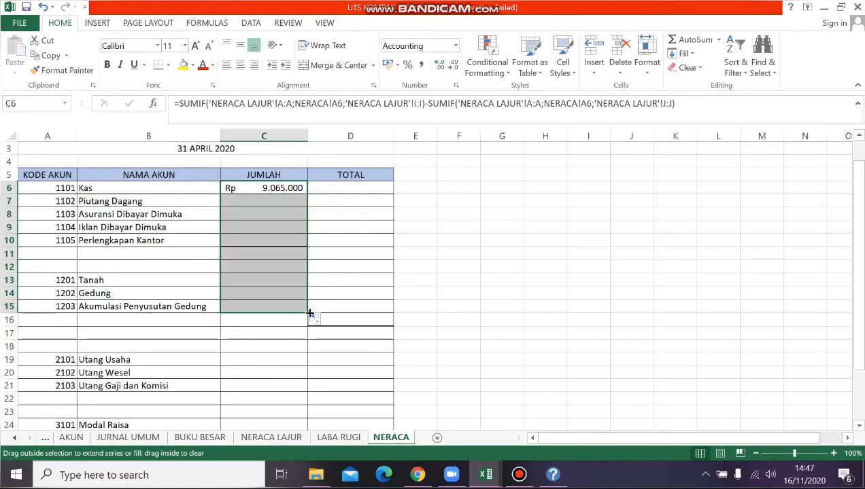
{"action": "left_click", "coordinate": [262, 263]}
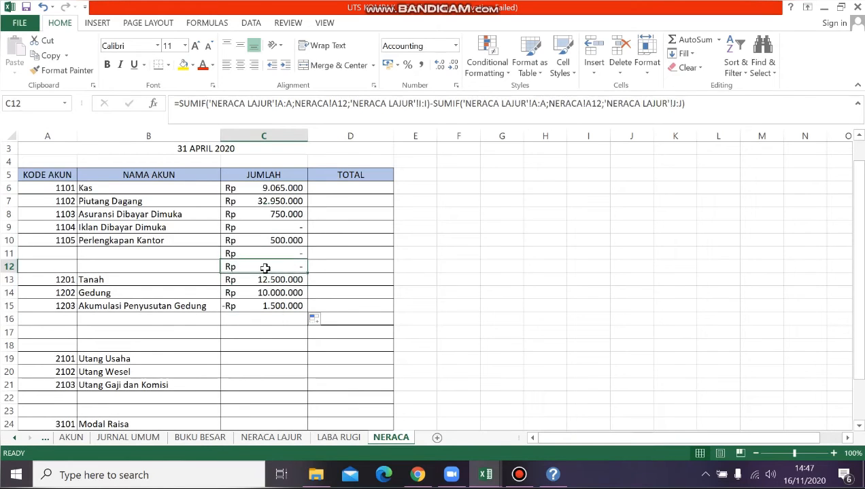
{"action": "key", "text": "BackSpace"}
{"action": "key", "text": "Up"}
{"action": "key", "text": "Up"}
{"action": "key", "text": "Down"}
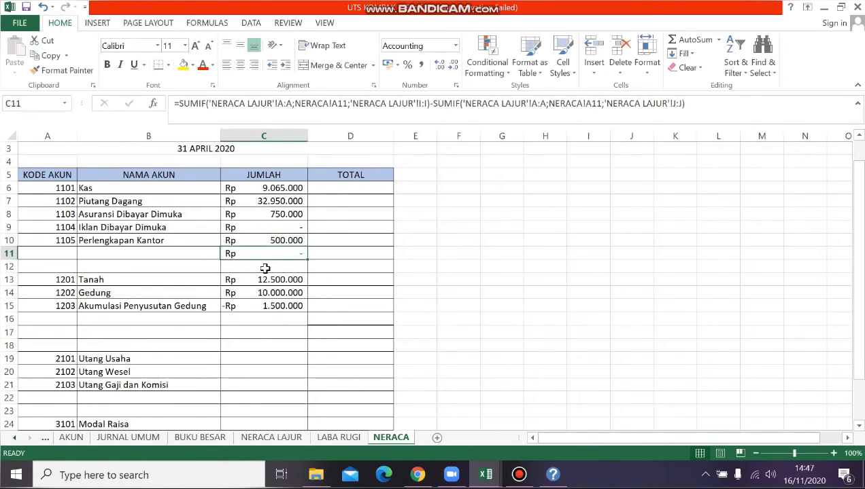
{"action": "key", "text": "BackSpace"}
{"action": "key", "text": "Up"}
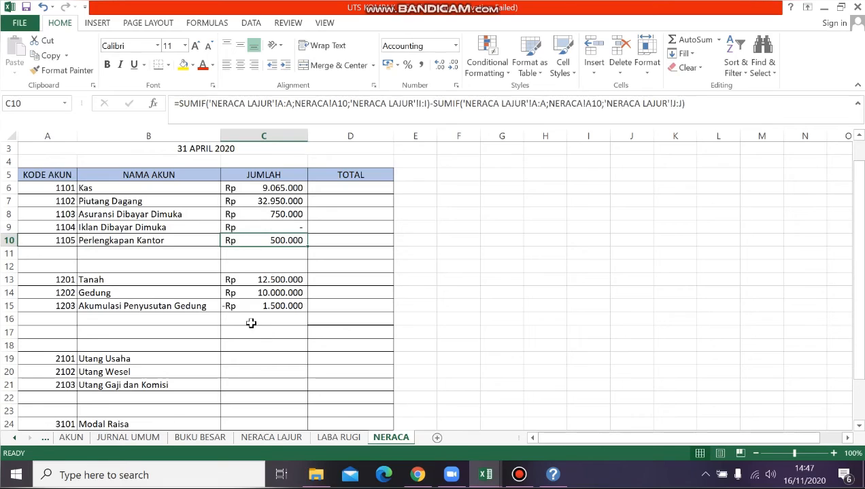
Start the Utang Usaha amount in C19 with a SUMIF matching A19 against NERACA LAJUR column A and summing the NERACA credit column J
{"action": "left_click", "coordinate": [259, 359]}
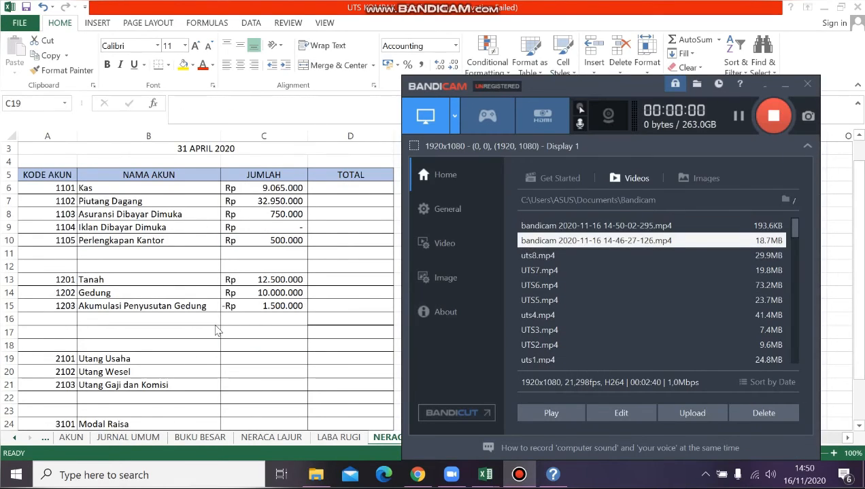
{"action": "left_click", "coordinate": [251, 359]}
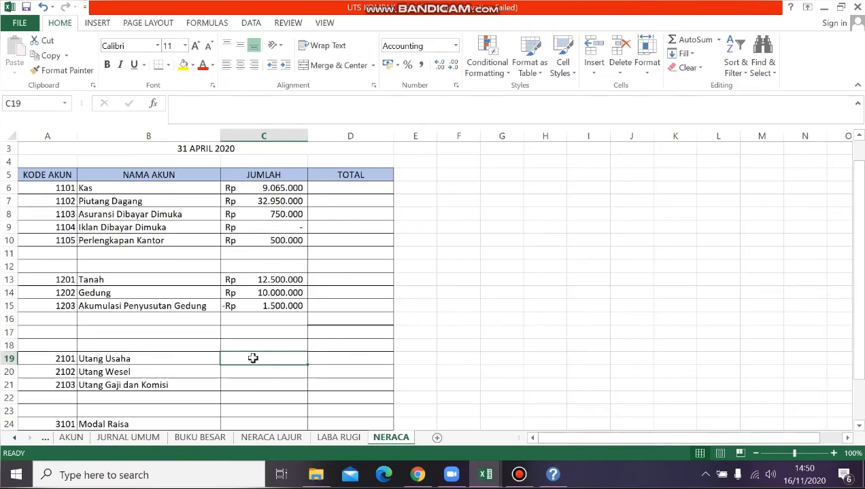
{"action": "type", "text": "=sumif("}
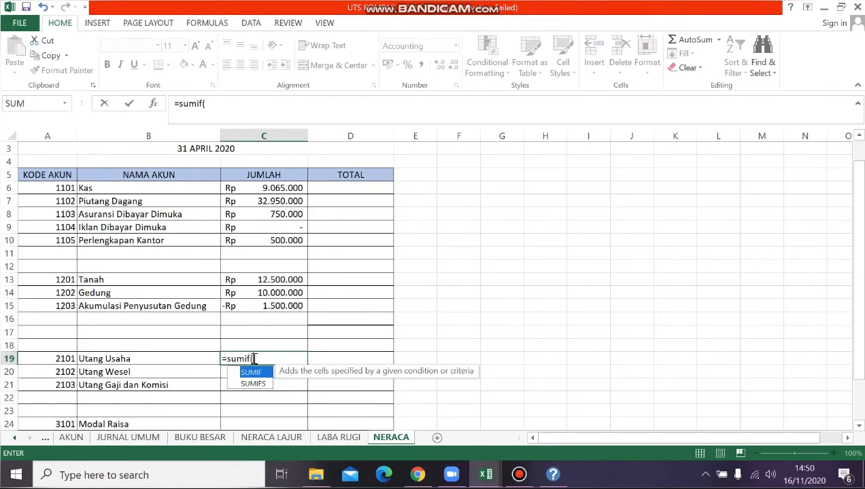
{"action": "left_click", "coordinate": [248, 439]}
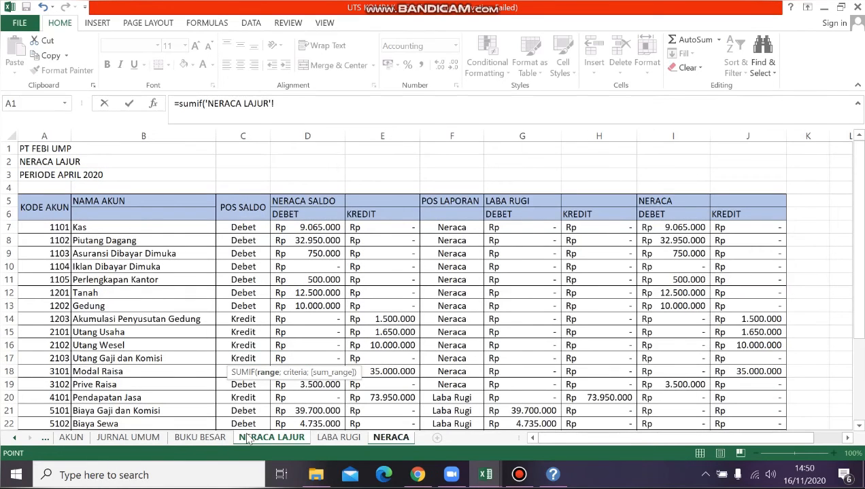
{"action": "left_click", "coordinate": [61, 136]}
{"action": "type", "text": ";"}
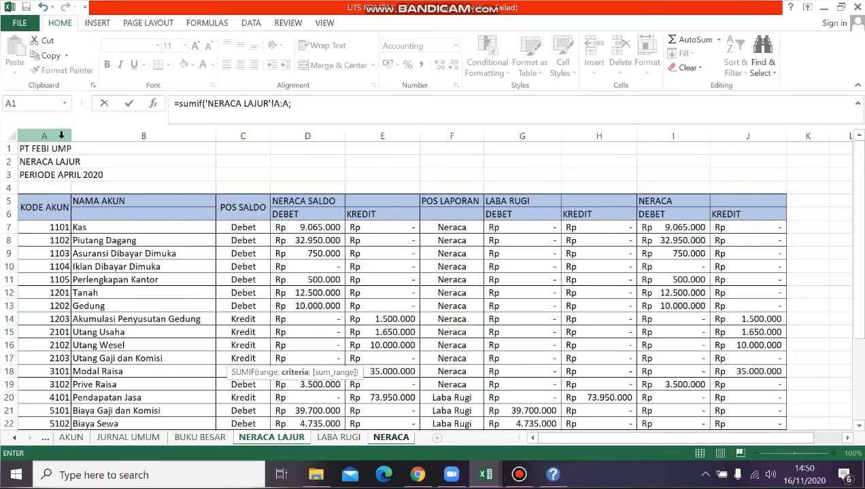
{"action": "left_click", "coordinate": [386, 441]}
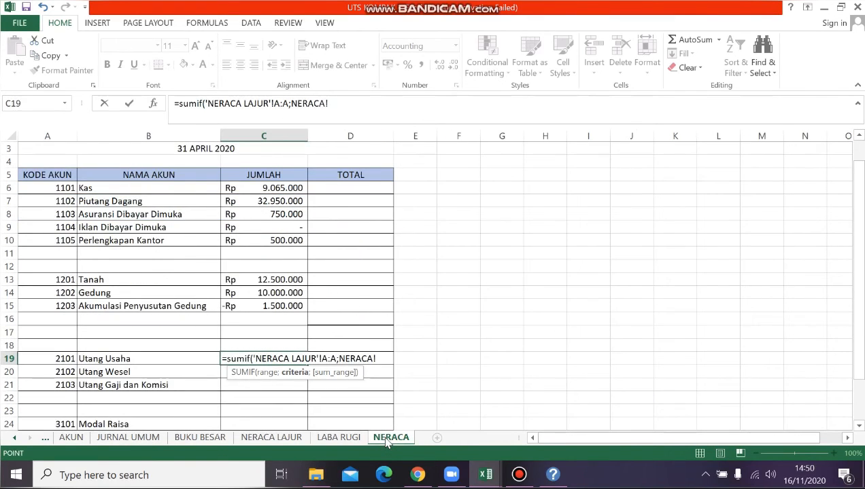
{"action": "left_click", "coordinate": [67, 361]}
{"action": "type", "text": ";"}
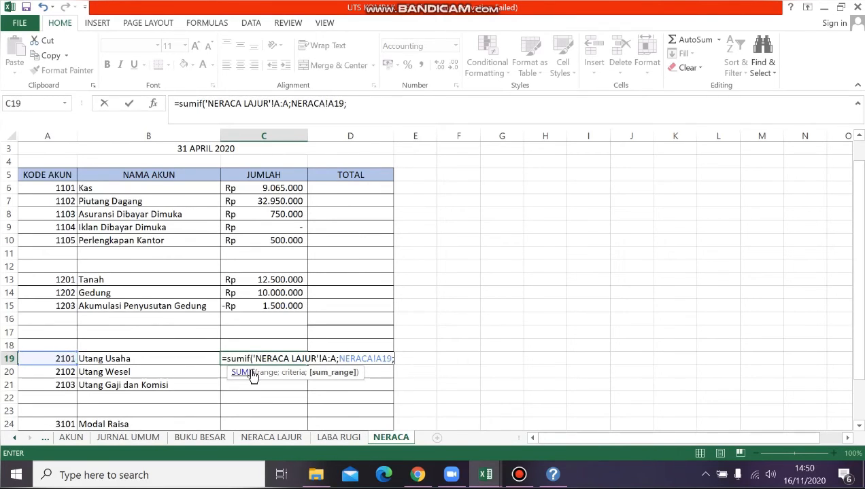
{"action": "left_click", "coordinate": [294, 439]}
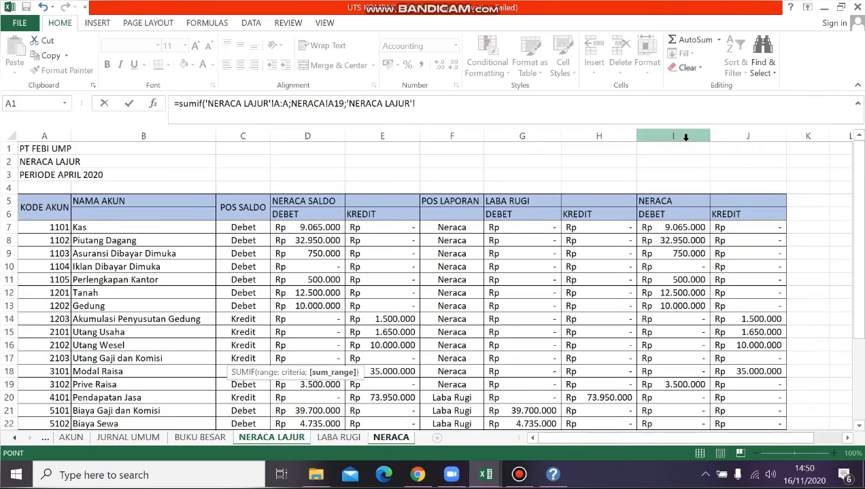
{"action": "left_click", "coordinate": [734, 137]}
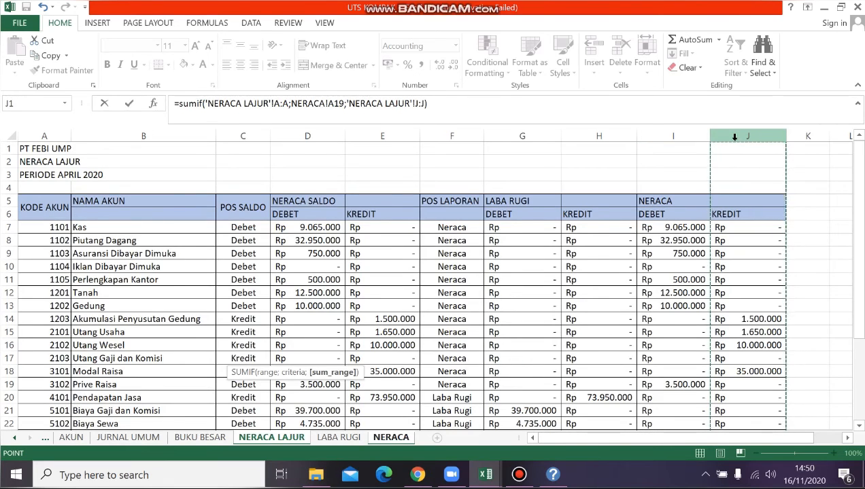
Complete the C19 formula by subtracting a SUMIF that matches A19 against NERACA LAJUR column A and sums the NERACA debit column I
{"action": "type", "text": "-"}
{"action": "type", "text": "sumi"}
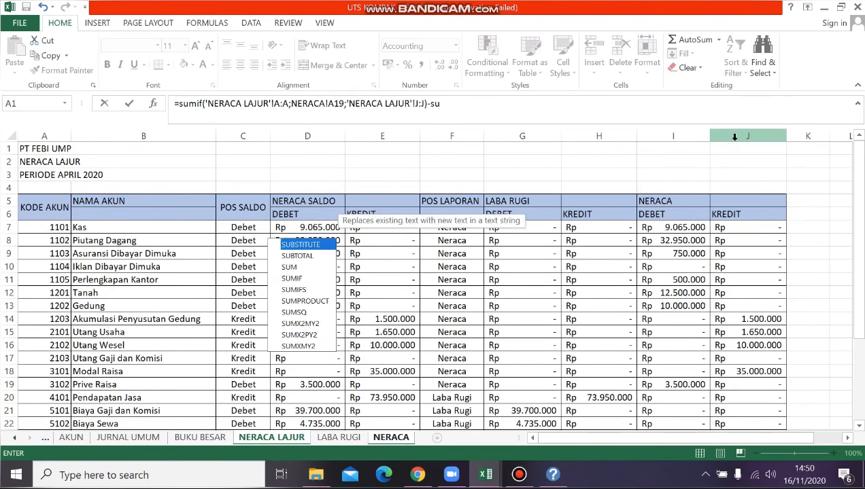
{"action": "type", "text": "f("}
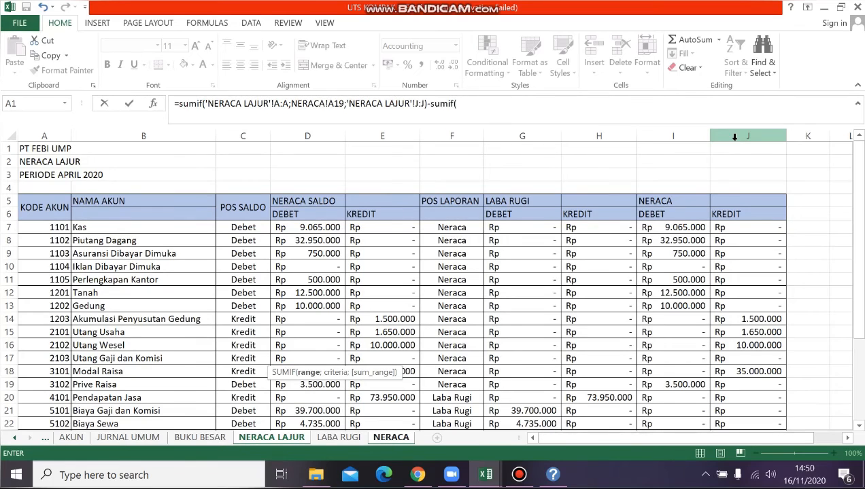
{"action": "left_click", "coordinate": [53, 135]}
{"action": "type", "text": ";"}
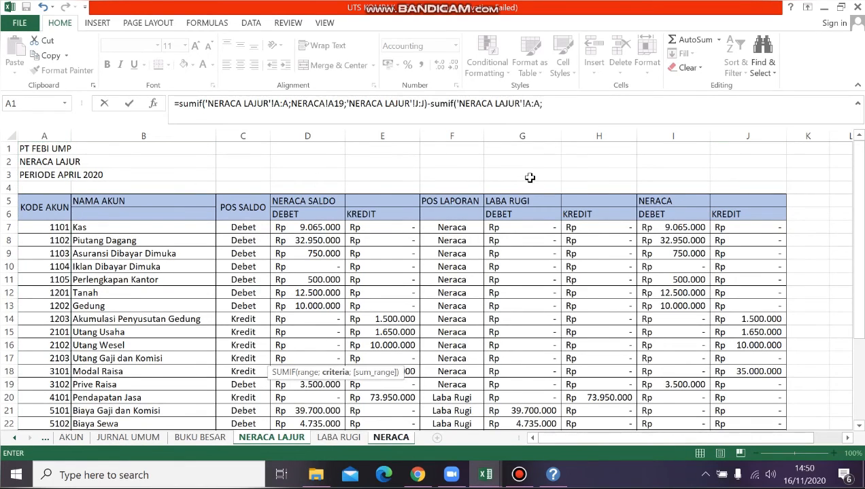
{"action": "left_click", "coordinate": [410, 440]}
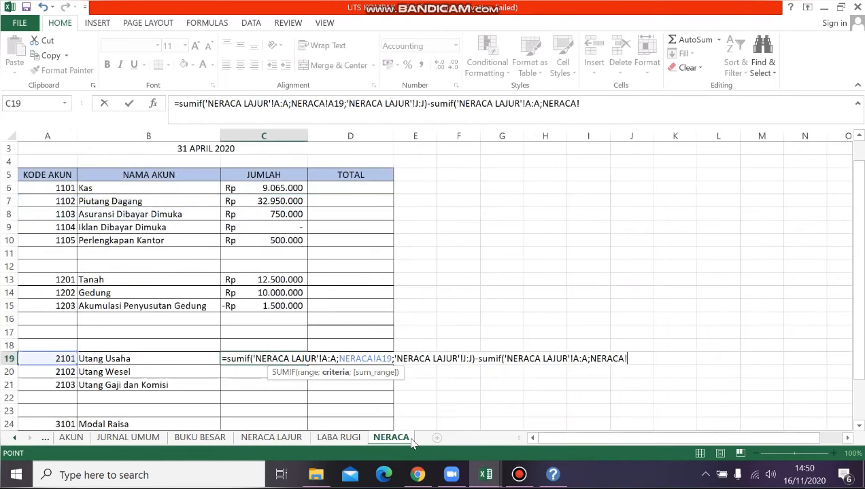
{"action": "left_click", "coordinate": [51, 359]}
{"action": "type", "text": ";"}
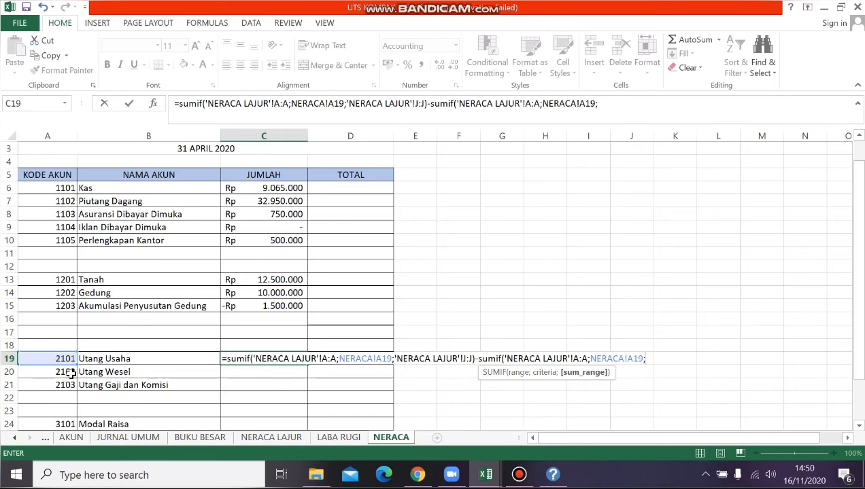
{"action": "left_click", "coordinate": [272, 439]}
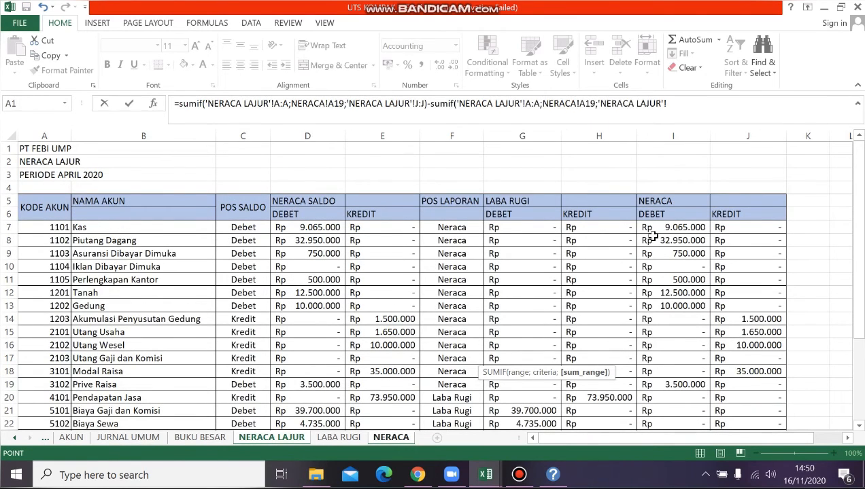
{"action": "left_click", "coordinate": [671, 135]}
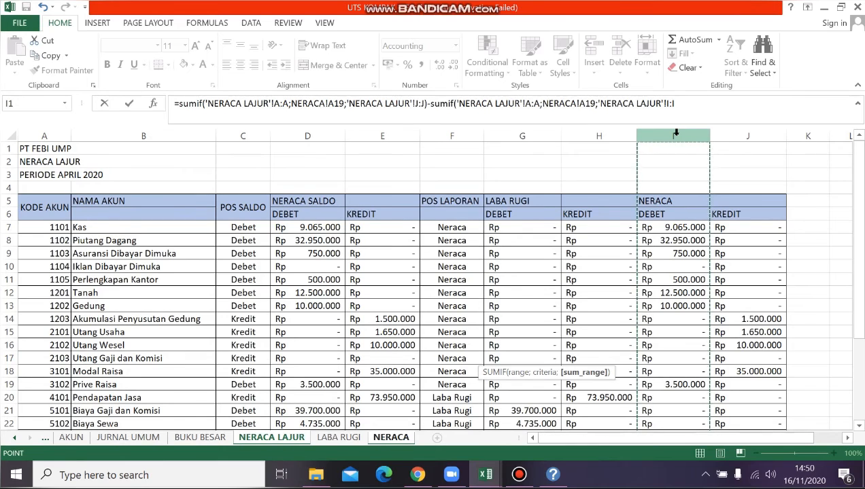
{"action": "key", "text": "Return"}
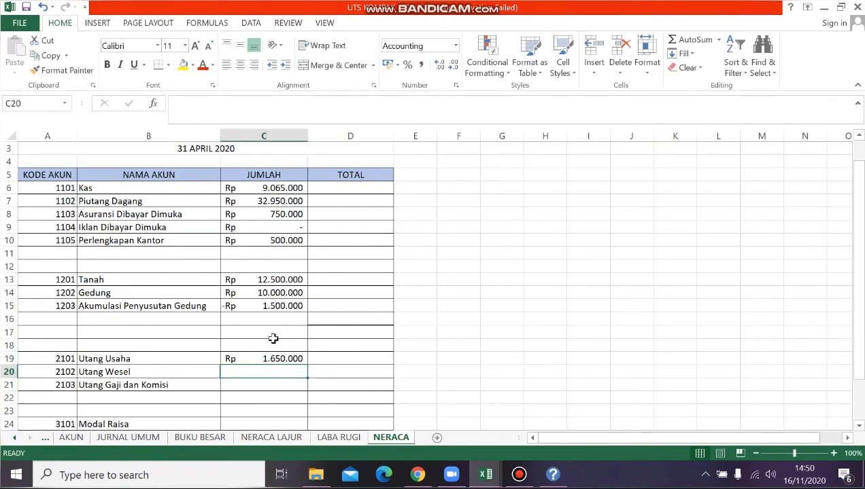
Copy the C19 amount formula down through C25, and clear it from C22 and C23, the rows without account codes
{"action": "left_click", "coordinate": [285, 357]}
{"action": "scroll", "coordinate": [284, 357], "scroll_direction": "down", "scroll_amount": 1}
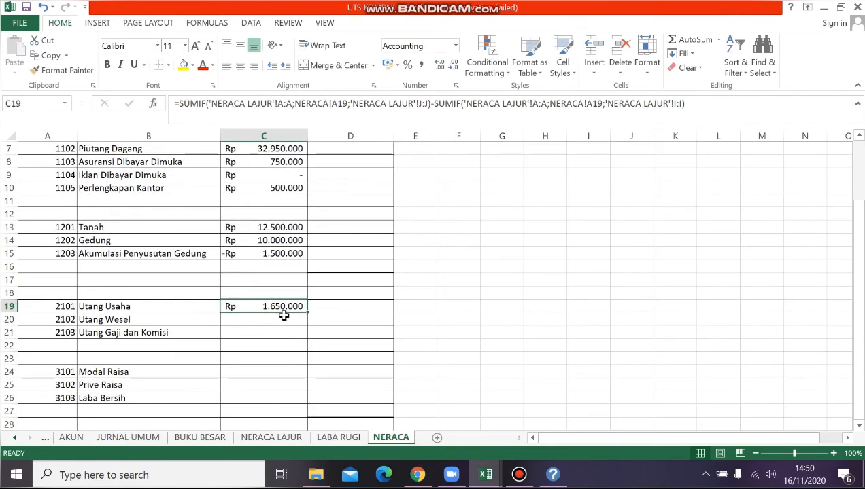
{"action": "left_click_drag", "start_coordinate": [307, 313], "coordinate": [309, 388]}
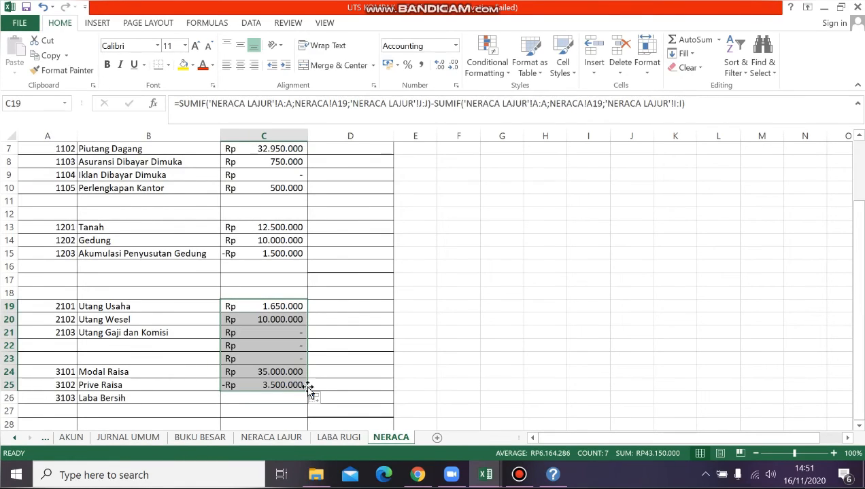
{"action": "left_click", "coordinate": [245, 349]}
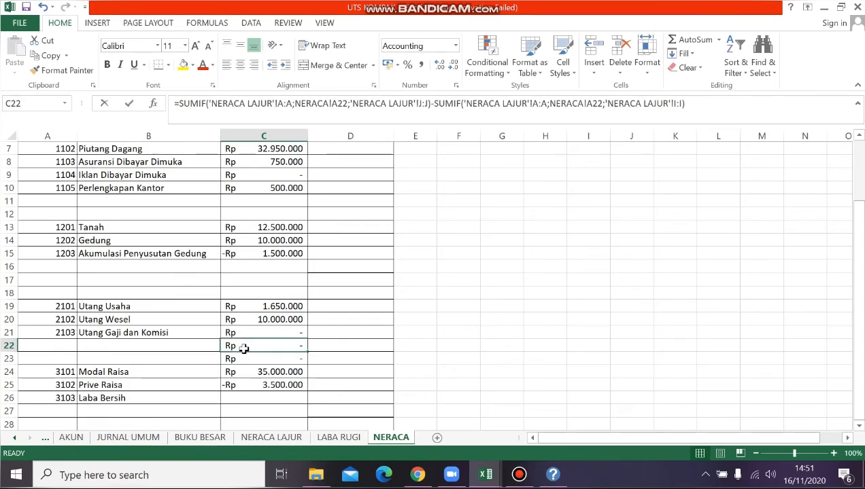
{"action": "key", "text": "Delete"}
{"action": "key", "text": "Down"}
{"action": "key", "text": "F2"}
{"action": "key", "text": "BackSpace"}
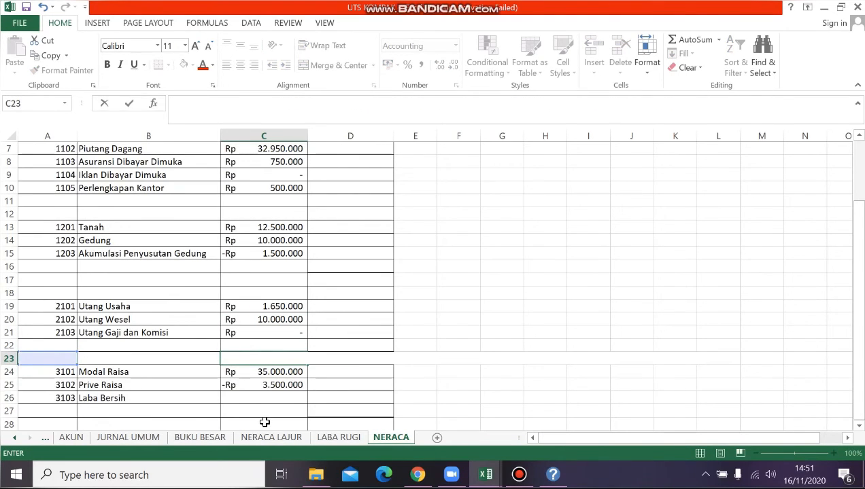
Link the Laba Bersih amount in C26 to the net profit total in cell D18 of the LABA RUGI sheet
{"action": "left_click", "coordinate": [255, 399]}
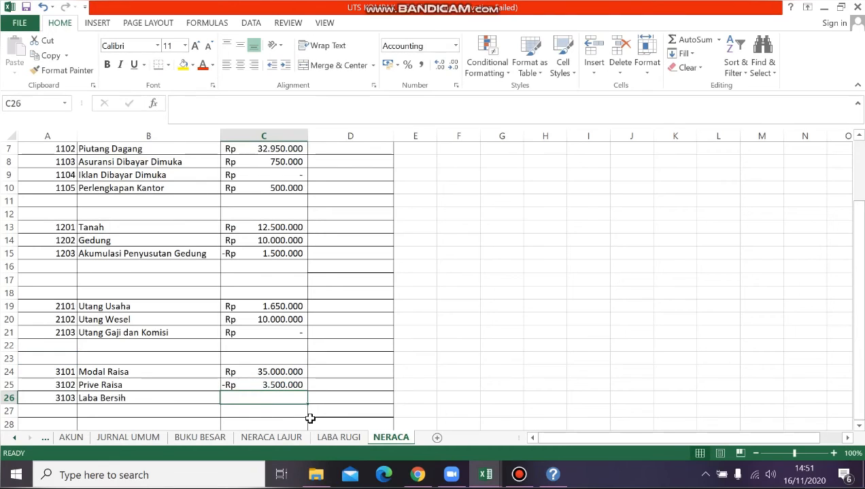
{"action": "type", "text": "="}
{"action": "left_click", "coordinate": [338, 438]}
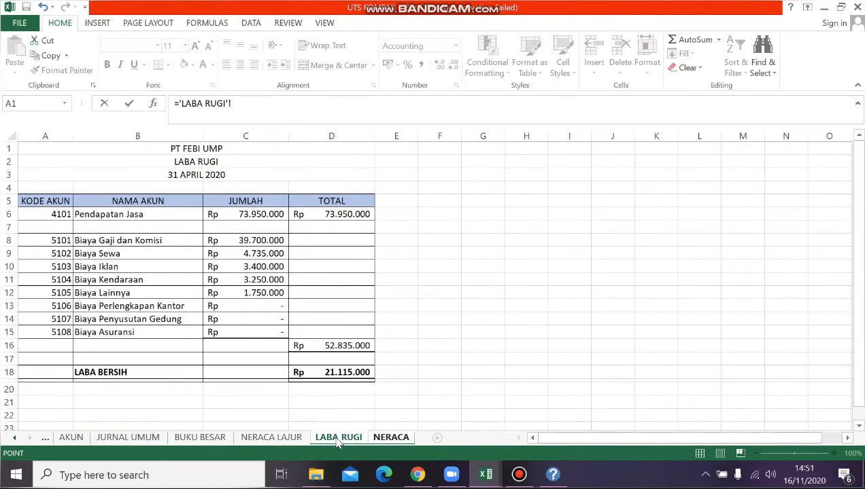
{"action": "left_click", "coordinate": [315, 371]}
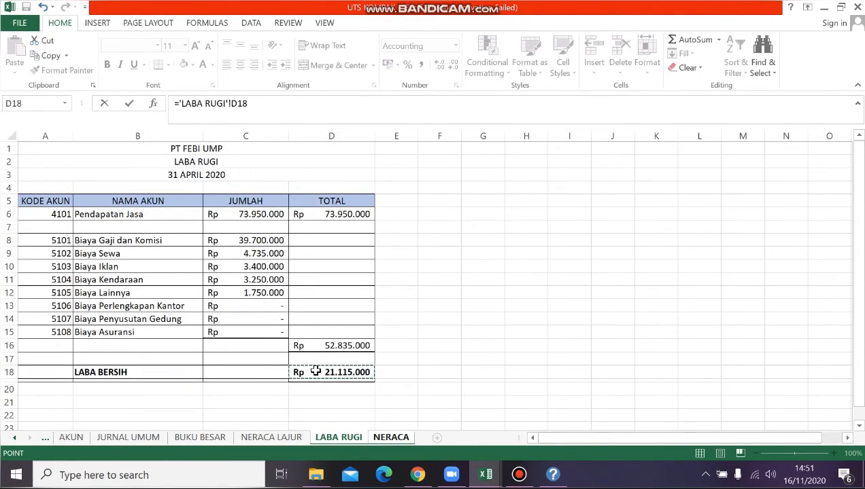
{"action": "key", "text": "Return"}
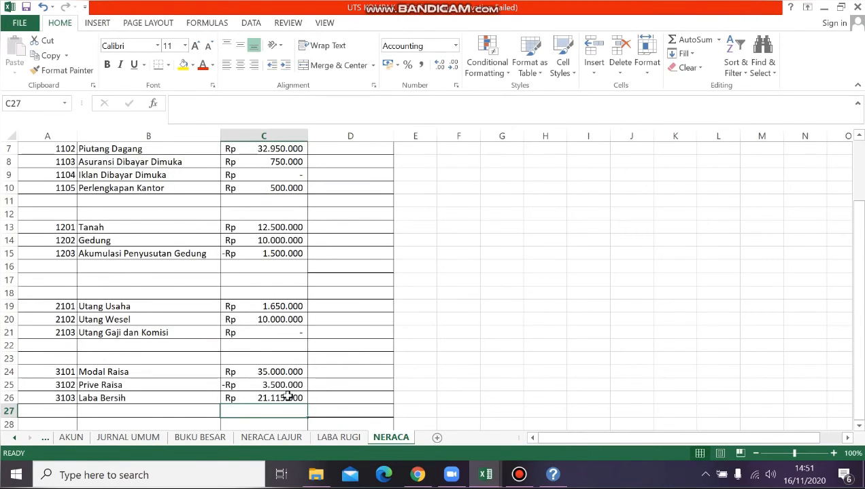
Enter the bold label "Jumlah Aset Lancar" in B11 and add a bottom border to the Perlengkapan Kantor amount in C10
{"action": "scroll", "coordinate": [354, 280], "scroll_direction": "up", "scroll_amount": 2}
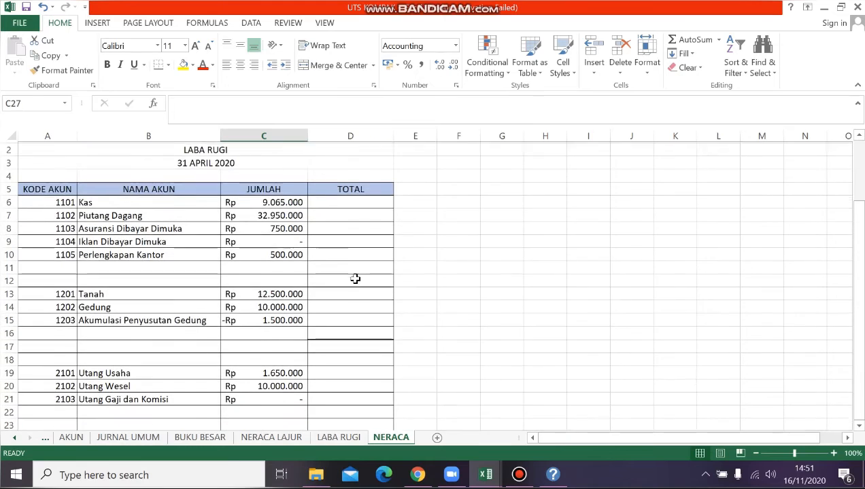
{"action": "left_click", "coordinate": [187, 266]}
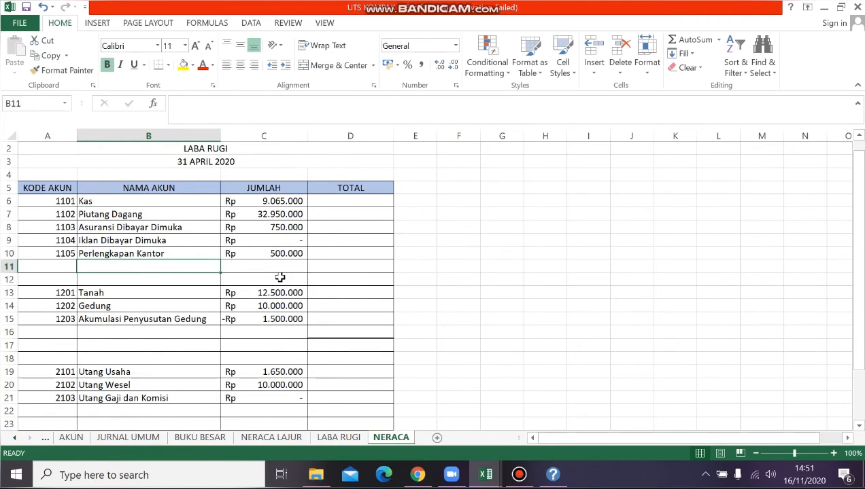
{"action": "key", "text": "ctrl+b"}
{"action": "type", "text": "ja"}
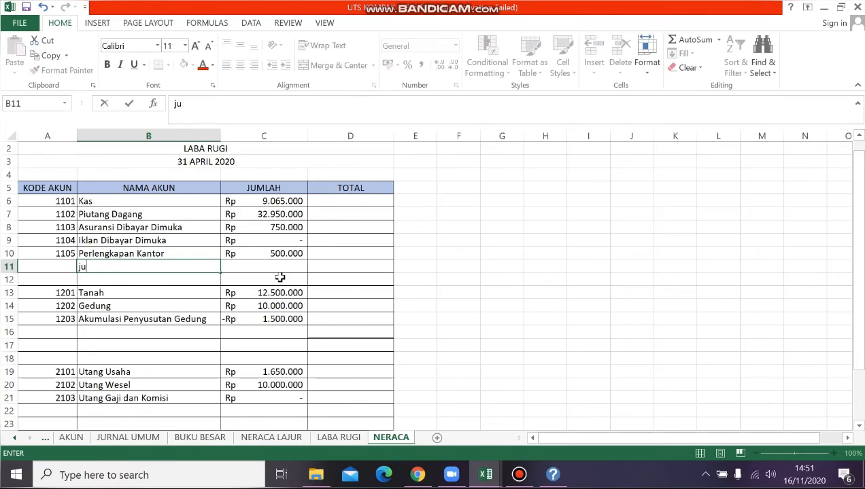
{"action": "key", "text": "BackSpace"}
{"action": "key", "text": "BackSpace"}
{"action": "key", "text": "ctrl+b"}
{"action": "type", "text": "Jumlah Ase"}
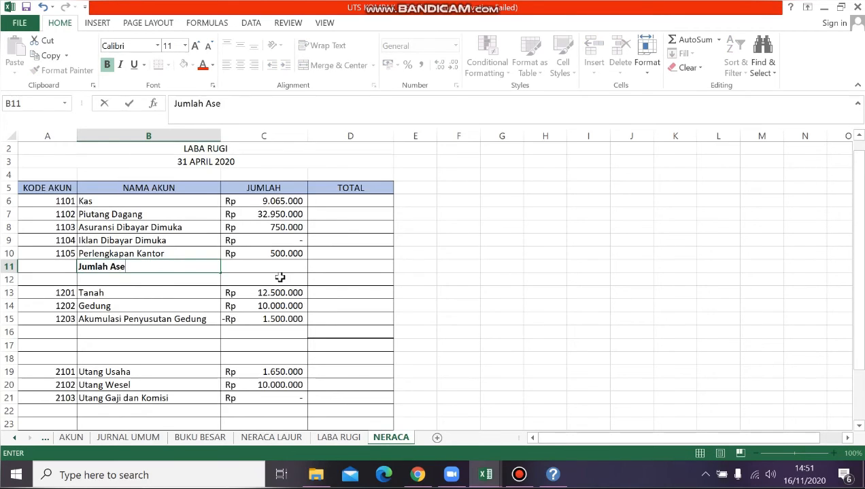
{"action": "type", "text": "t Lancar"}
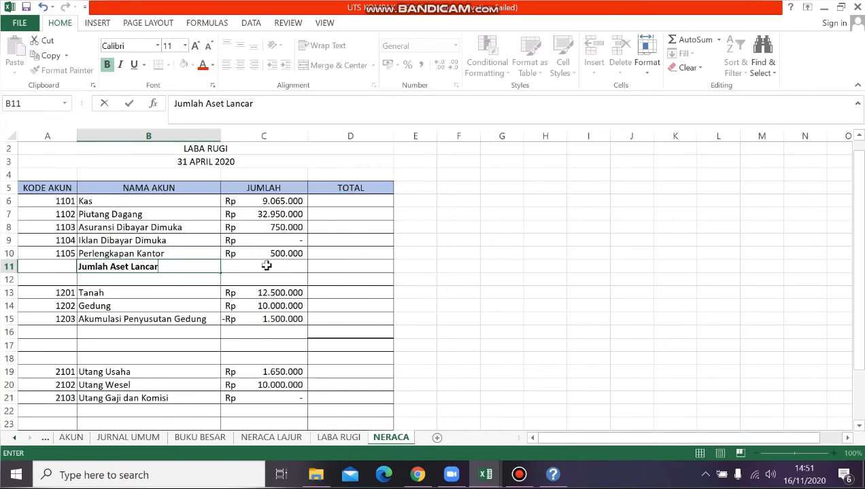
{"action": "left_click", "coordinate": [259, 253]}
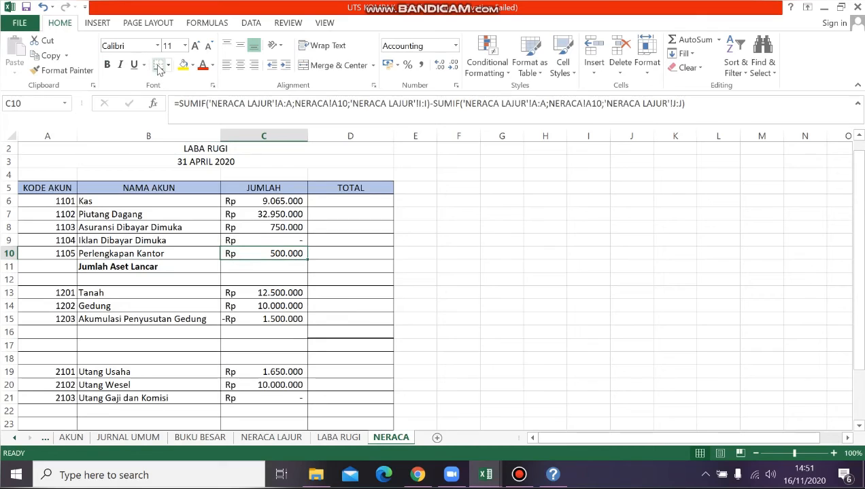
Total the current assets in D11 with a SUM of C6:C10
{"action": "left_click", "coordinate": [343, 267]}
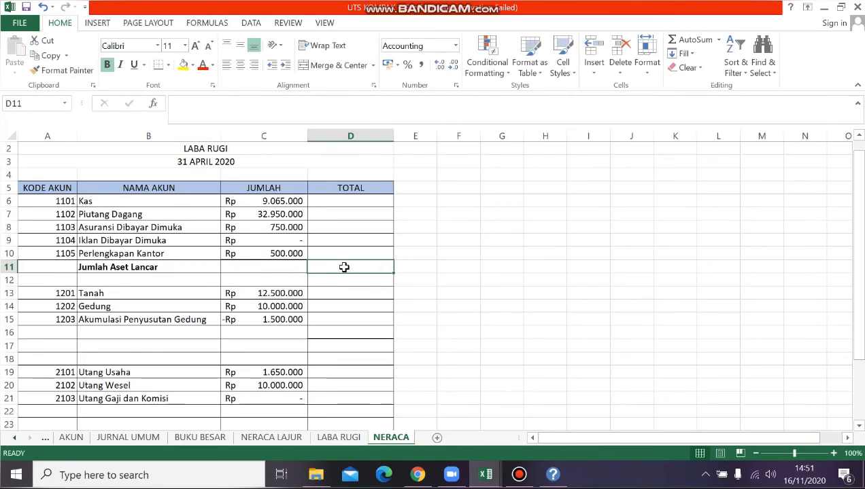
{"action": "type", "text": "=sum("}
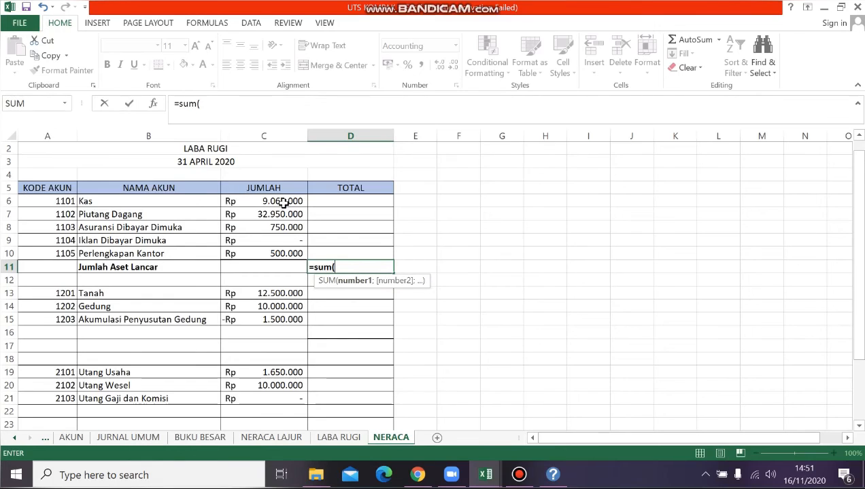
{"action": "left_click_drag", "start_coordinate": [285, 201], "coordinate": [296, 256]}
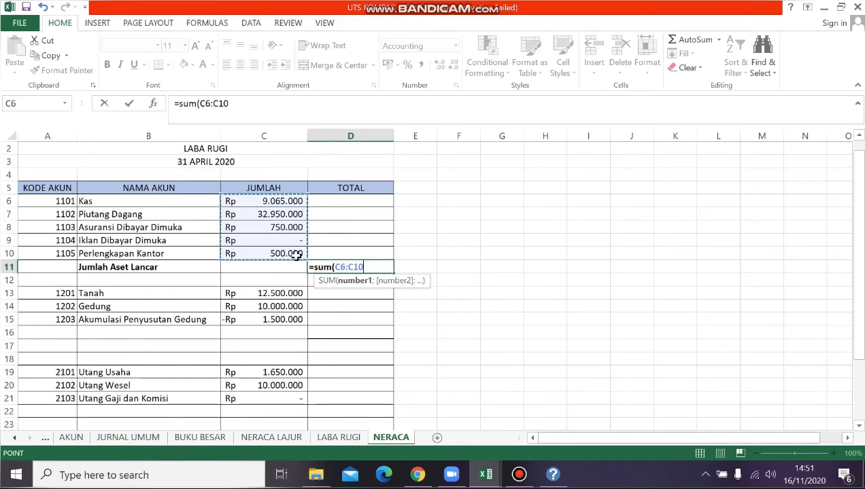
{"action": "key", "text": "Return"}
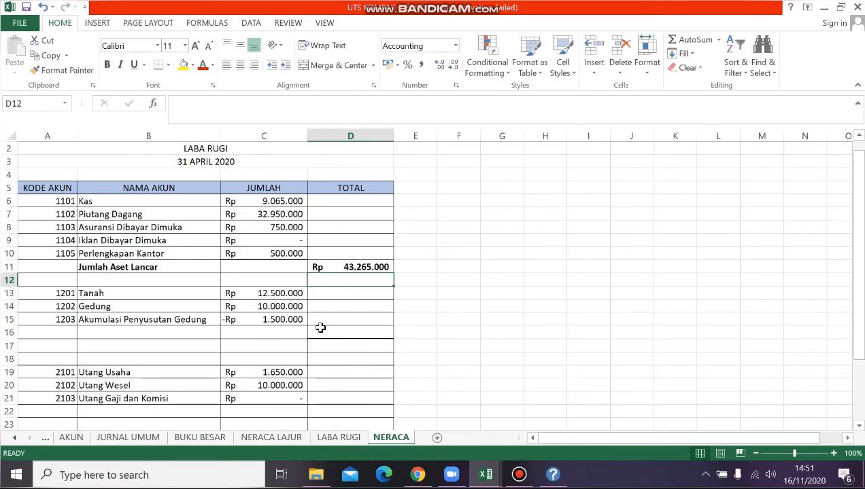
Enter the bold label "Jumlah Aset Tetap" in B16 and add a bottom border to the Akumulasi Penyusutan Gedung amount in C15
{"action": "left_click", "coordinate": [166, 340]}
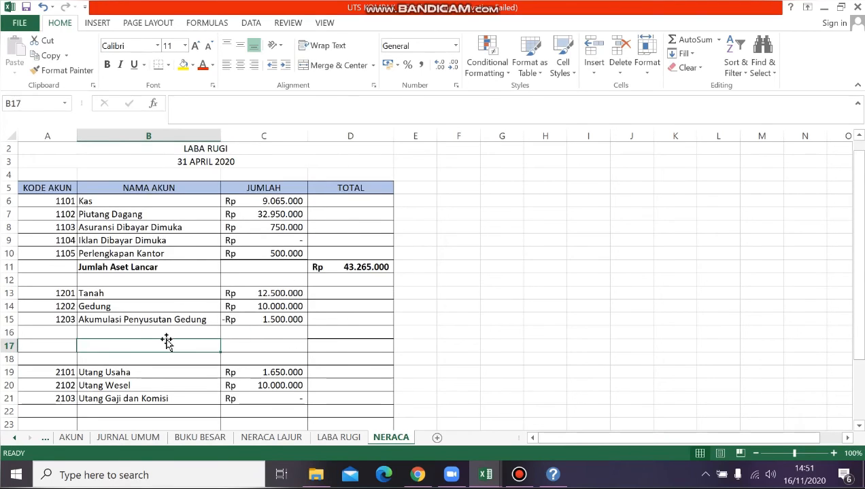
{"action": "left_click", "coordinate": [133, 331]}
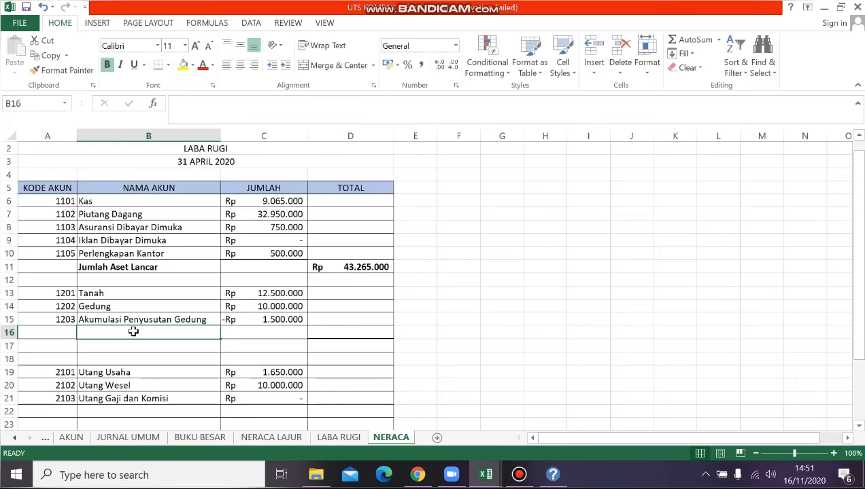
{"action": "type", "text": "J"}
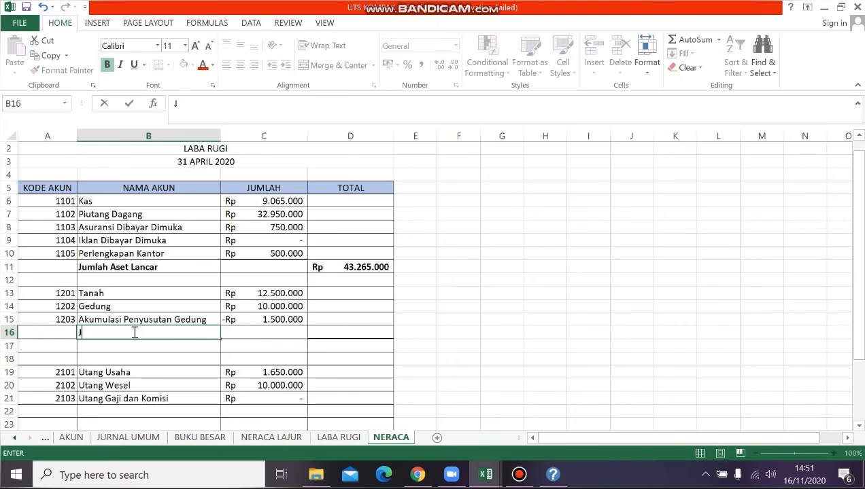
{"action": "type", "text": "umal"}
{"action": "key", "text": "BackSpace"}
{"action": "key", "text": "BackSpace"}
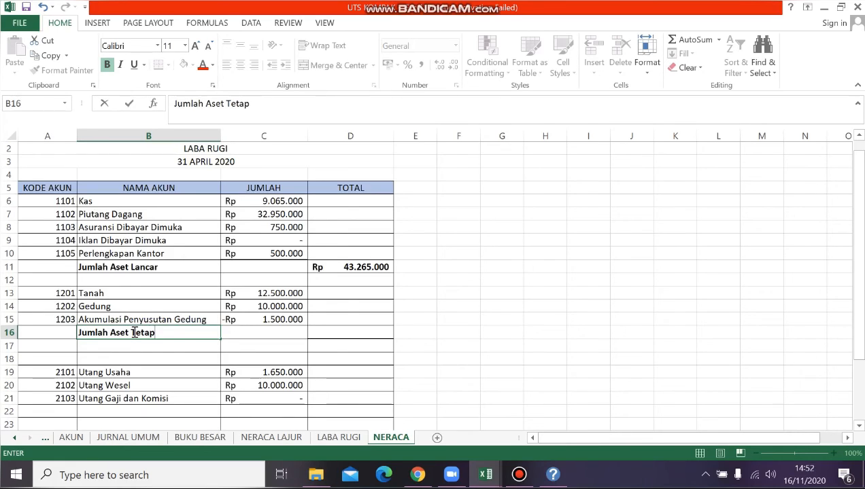
{"action": "left_click", "coordinate": [322, 333]}
{"action": "left_click", "coordinate": [270, 318]}
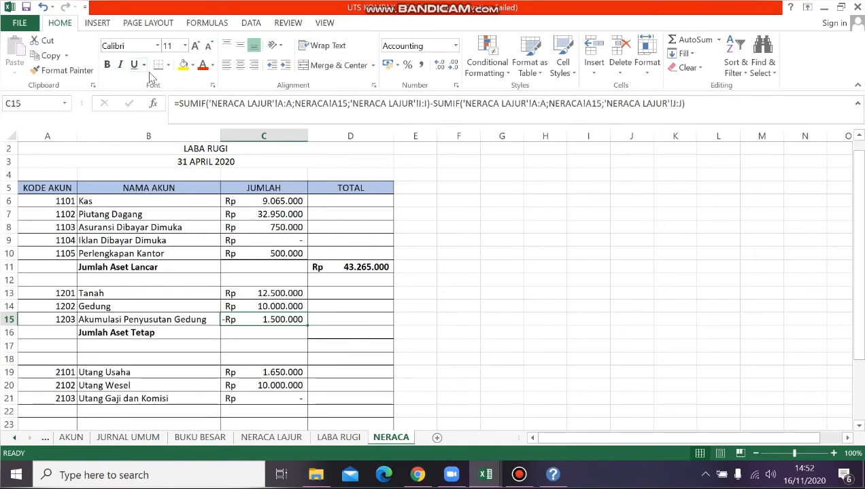
Total the fixed assets in D16 with a SUM of C13:C15
{"action": "left_click", "coordinate": [369, 334]}
{"action": "type", "text": "=sum"}
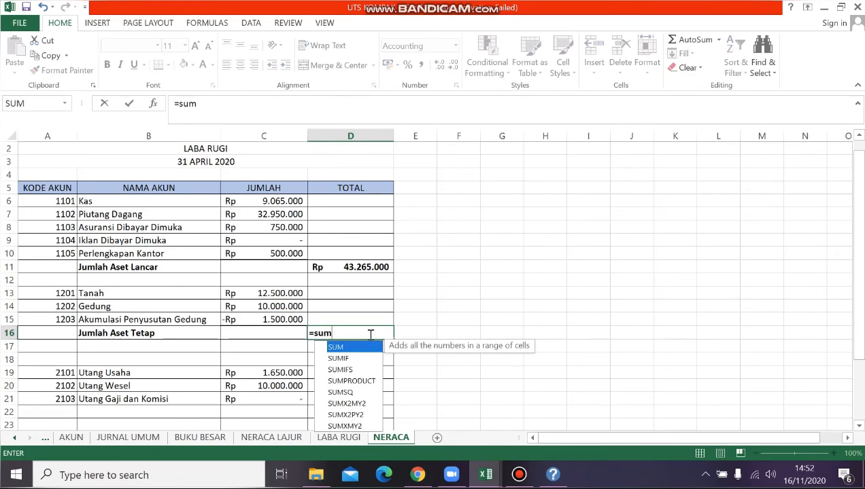
{"action": "type", "text": "("}
{"action": "left_click_drag", "start_coordinate": [280, 294], "coordinate": [289, 319]}
{"action": "key", "text": "Return"}
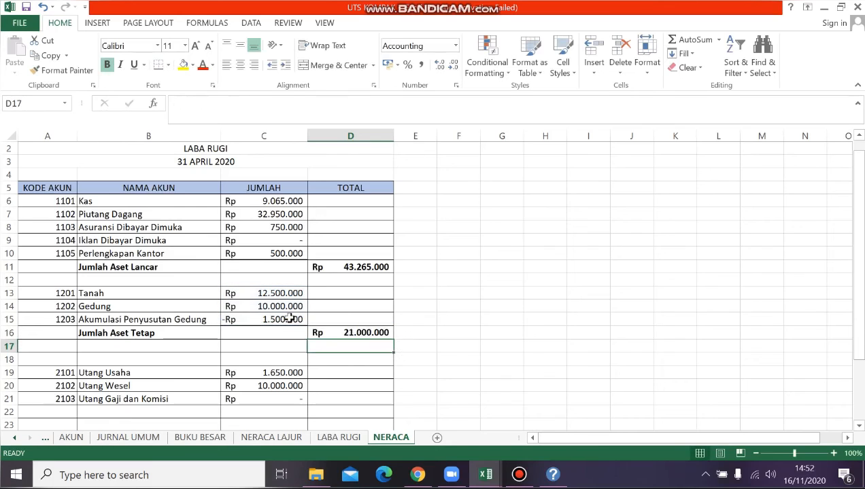
Enter the bold uppercase label "JUMLAH ASET" in B17, discarding the autocompleted text
{"action": "left_click", "coordinate": [196, 347]}
{"action": "type", "text": "JUM"}
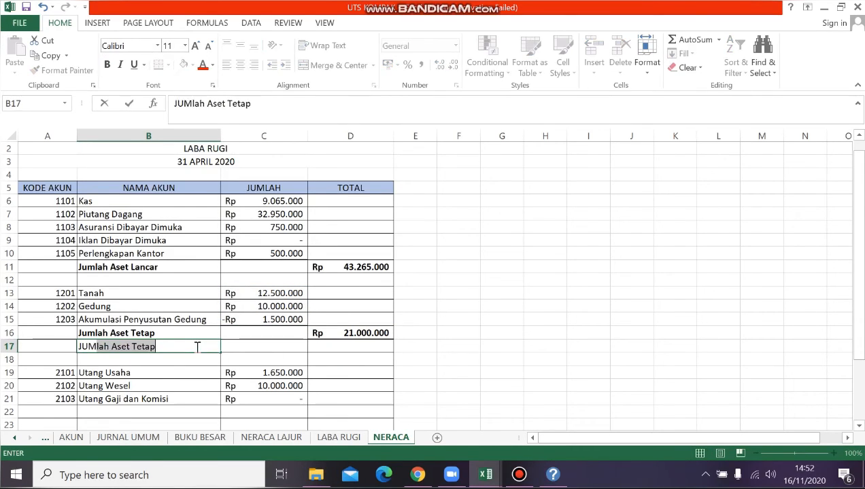
{"action": "key", "text": "BackSpace"}
{"action": "key", "text": "BackSpace"}
{"action": "key", "text": "BackSpace"}
{"action": "key", "text": "BackSpace"}
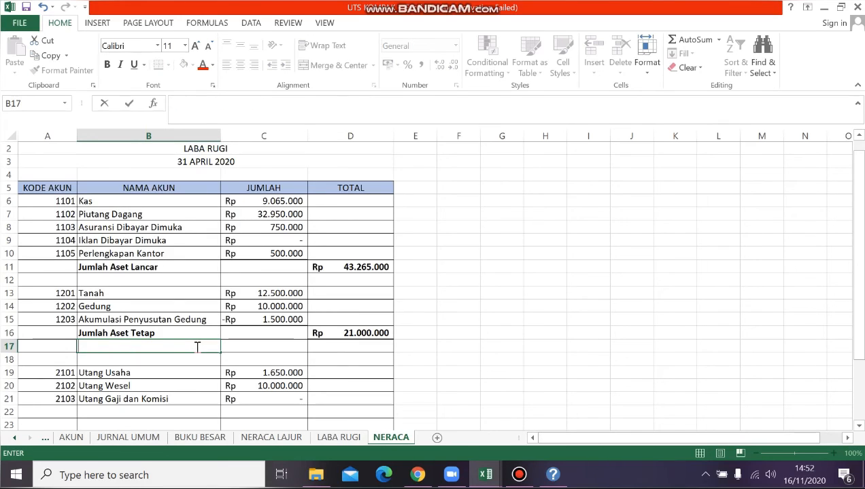
{"action": "key", "text": "ctrl+b"}
{"action": "type", "text": "JUMAL"}
{"action": "key", "text": "BackSpace"}
{"action": "key", "text": "BackSpace"}
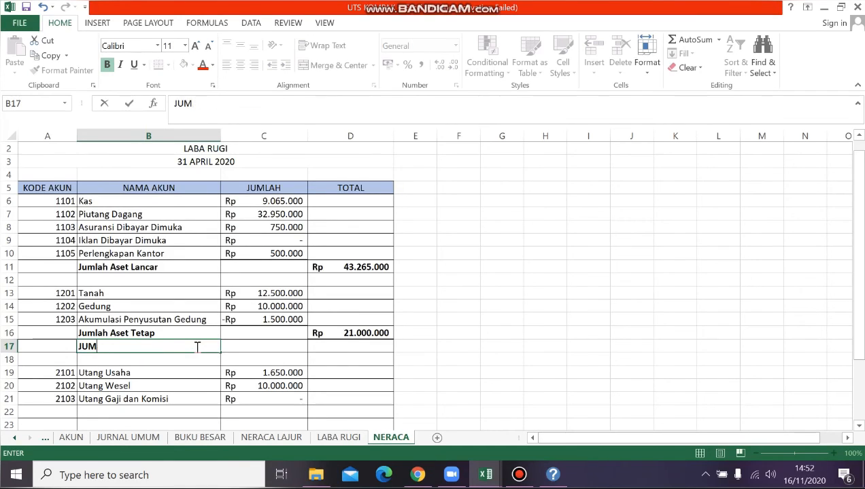
{"action": "type", "text": "LAH AS"}
{"action": "type", "text": "E"}
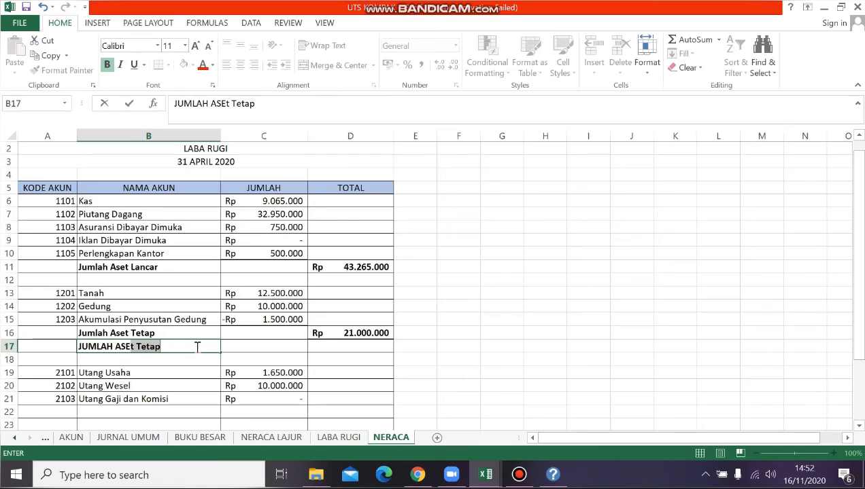
{"action": "type", "text": "T"}
{"action": "key", "text": "Delete"}
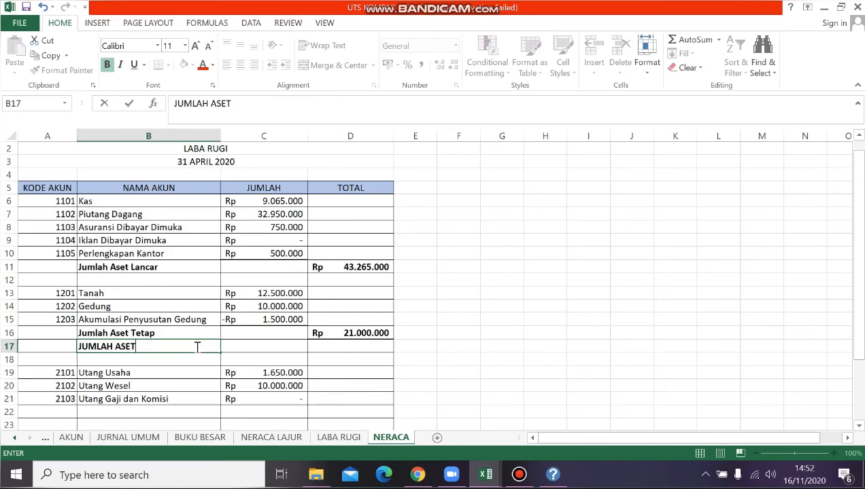
Calculate total assets in D17 by adding the current and fixed asset totals with =D11+D16
{"action": "left_click", "coordinate": [345, 347]}
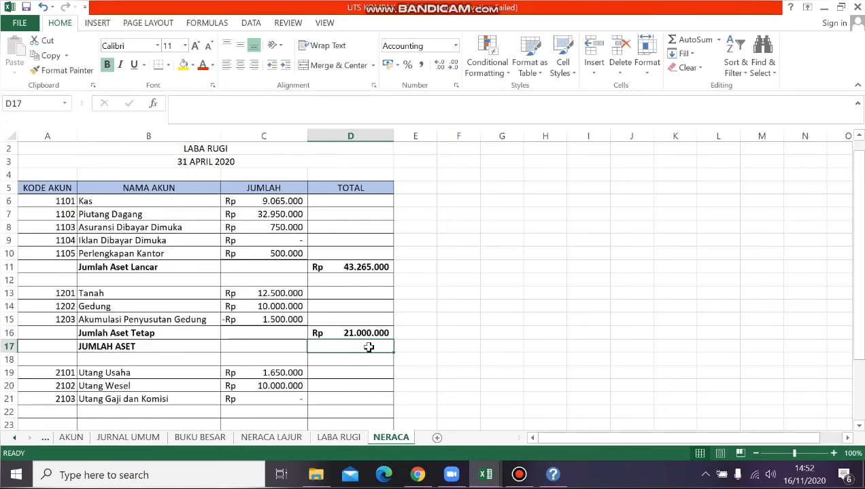
{"action": "type", "text": "="}
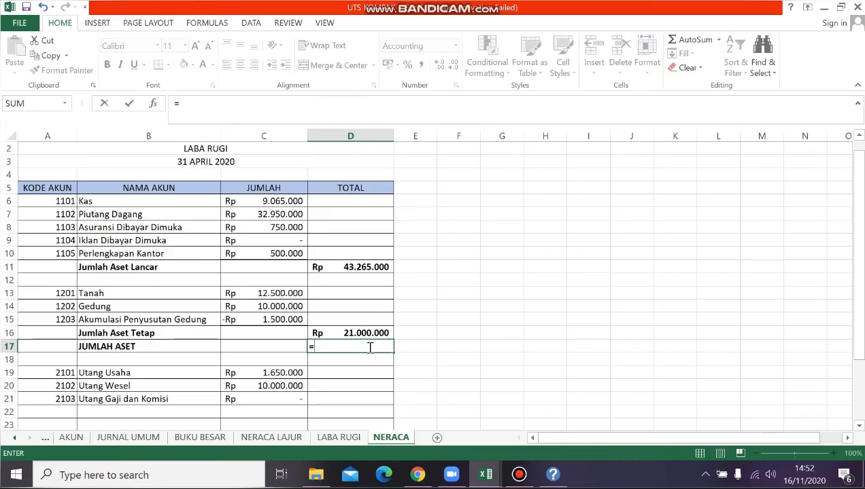
{"action": "left_click", "coordinate": [354, 270]}
{"action": "type", "text": "+"}
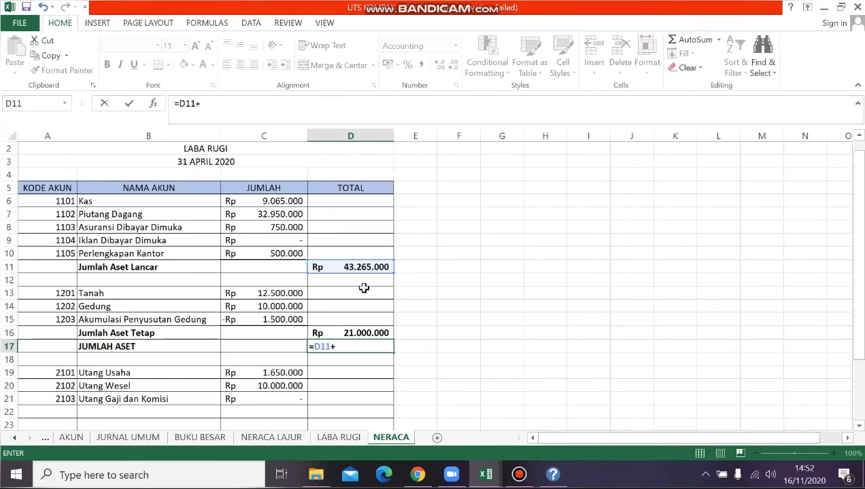
{"action": "left_click", "coordinate": [380, 329]}
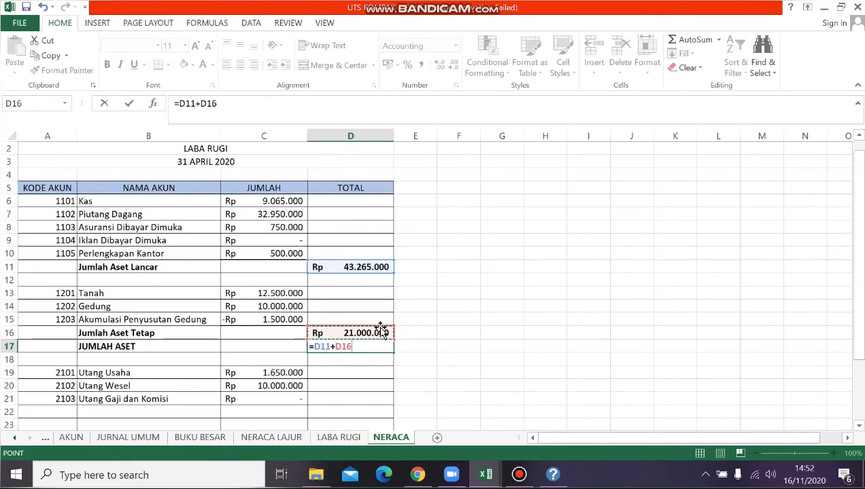
{"action": "key", "text": "Return"}
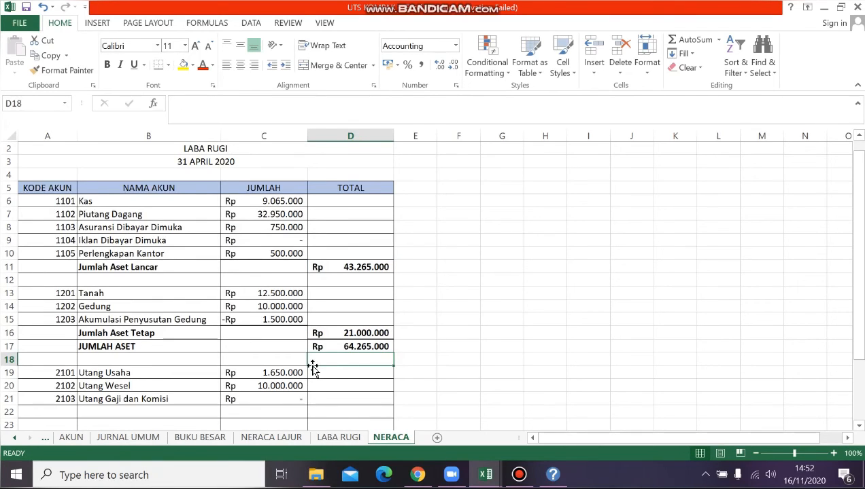
Enter the bold label "Jumlah utang" in B22 and add a bottom border to the Utang Gaji dan Komisi amount in C21
{"action": "scroll", "coordinate": [272, 280], "scroll_direction": "down", "scroll_amount": 1}
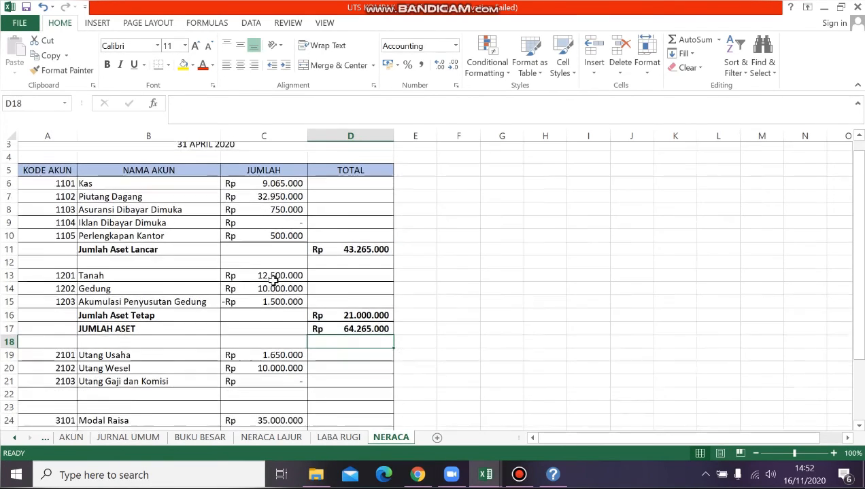
{"action": "scroll", "coordinate": [272, 280], "scroll_direction": "down", "scroll_amount": 2}
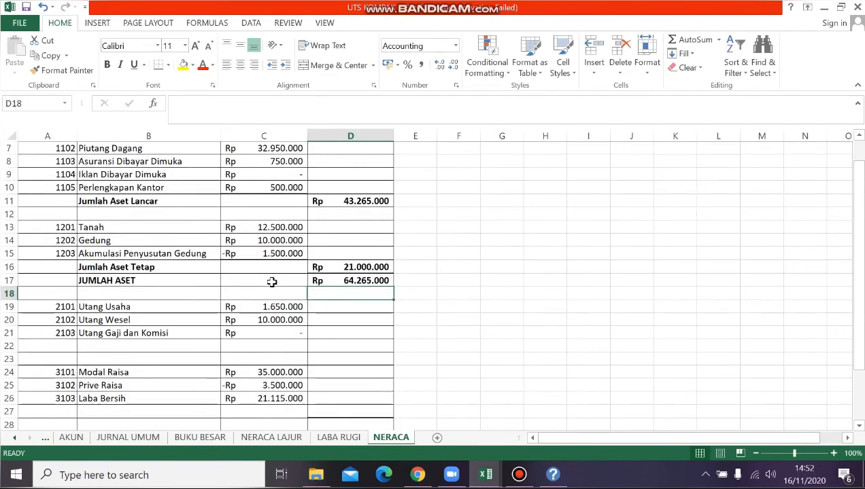
{"action": "left_click", "coordinate": [126, 348]}
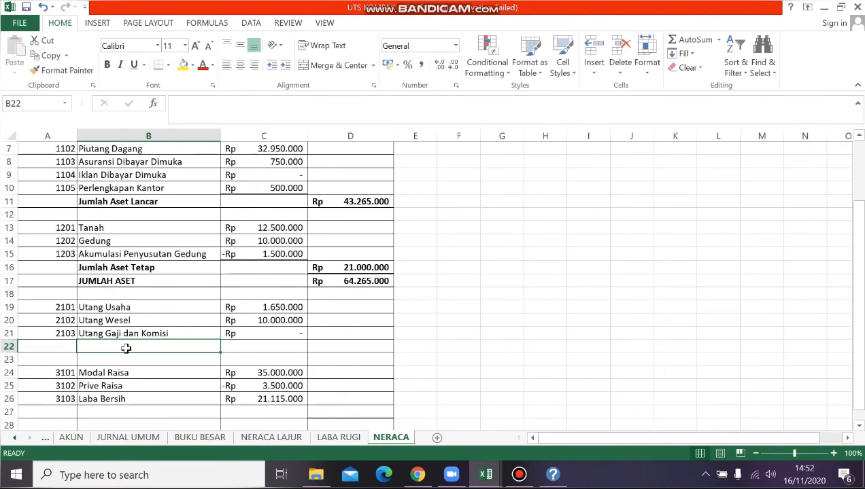
{"action": "type", "text": "Ju"}
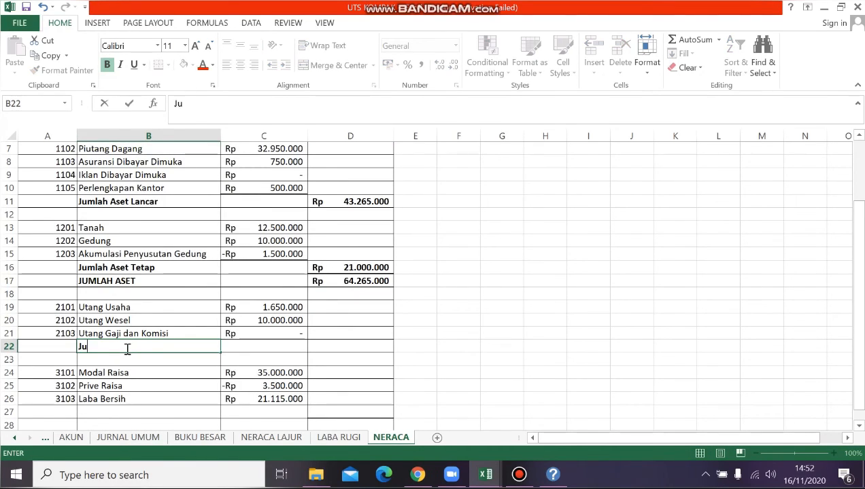
{"action": "type", "text": "mlah utang"}
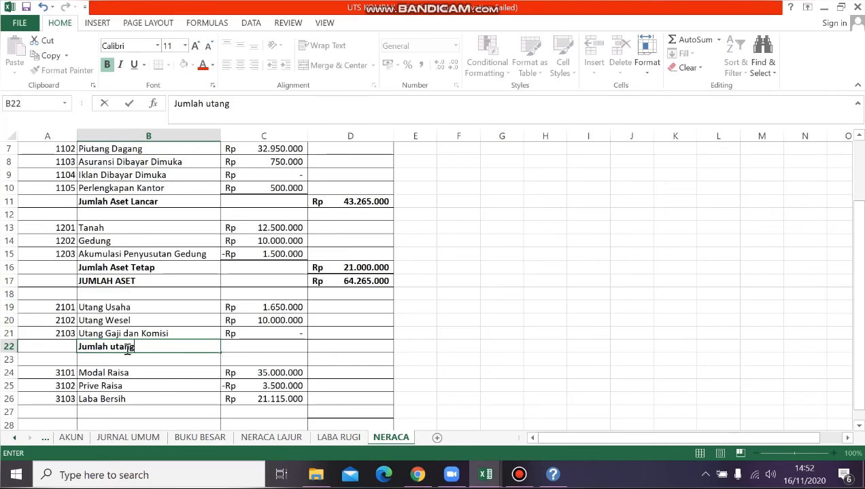
{"action": "left_click", "coordinate": [284, 336]}
{"action": "left_click", "coordinate": [158, 66]}
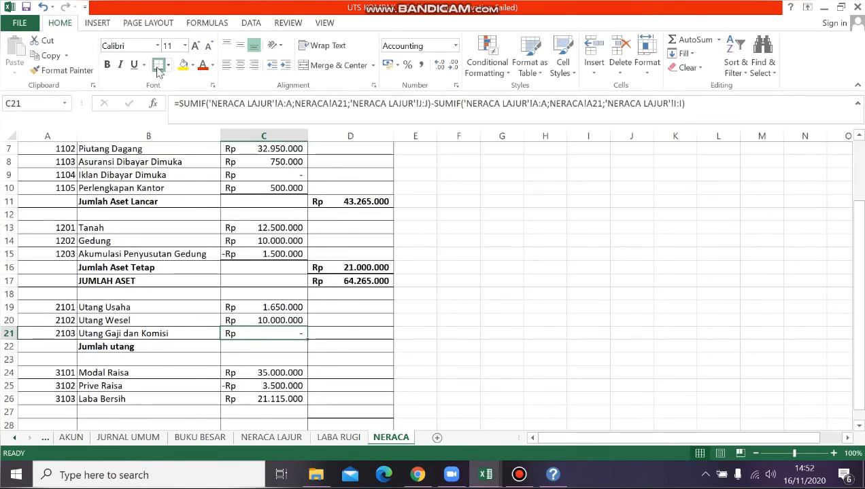
Total the liabilities in bold in D22 with a SUM of C19:C21
{"action": "left_click", "coordinate": [356, 347]}
{"action": "key", "text": "ctrl+b"}
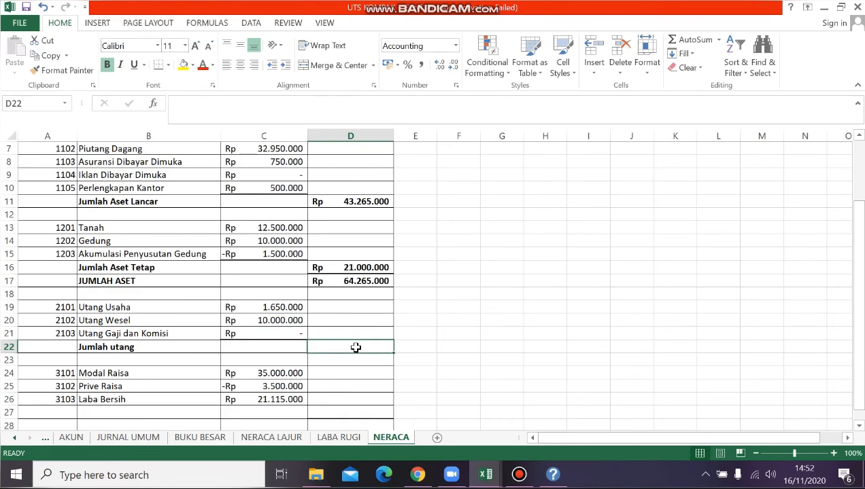
{"action": "type", "text": "=su"}
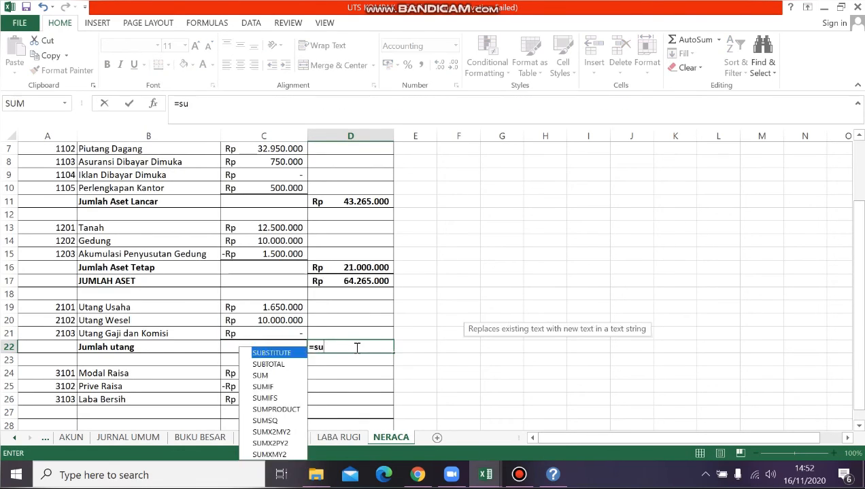
{"action": "type", "text": "m("}
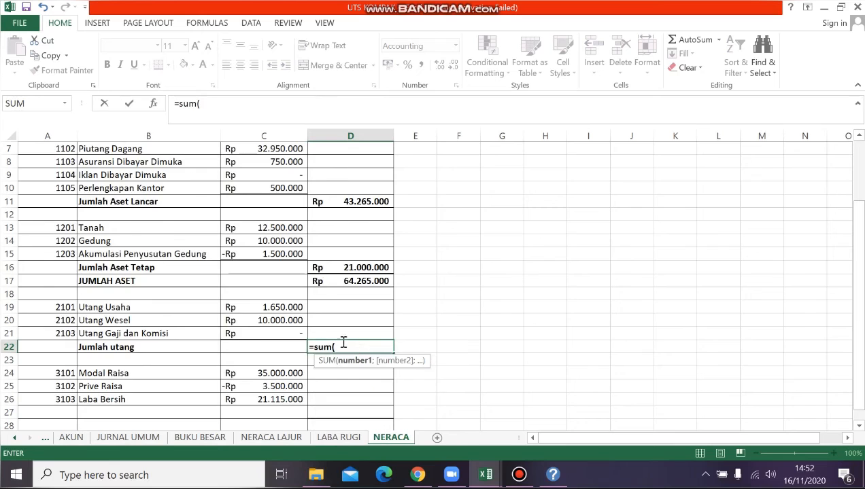
{"action": "left_click_drag", "start_coordinate": [289, 308], "coordinate": [296, 331]}
{"action": "key", "text": "Return"}
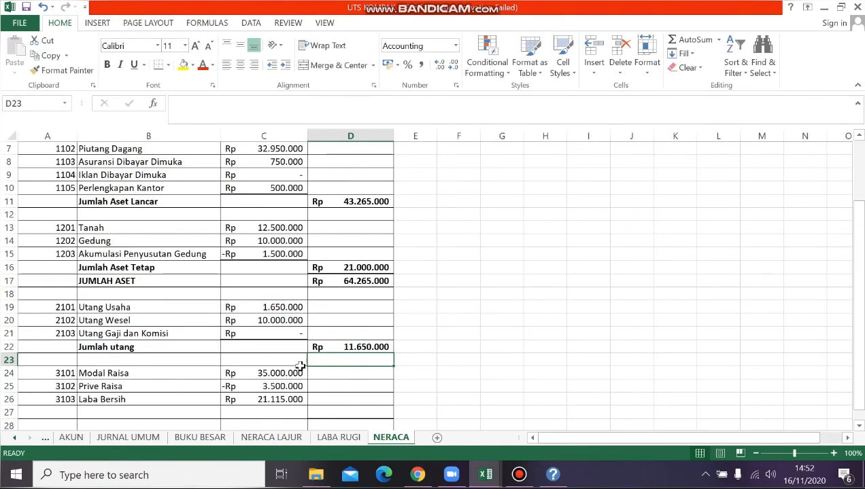
Enter the bold label "Jumlah Ekuitas" in B27 and add a bottom border to the Laba Bersih amount in C26
{"action": "scroll", "coordinate": [280, 362], "scroll_direction": "down", "scroll_amount": 2}
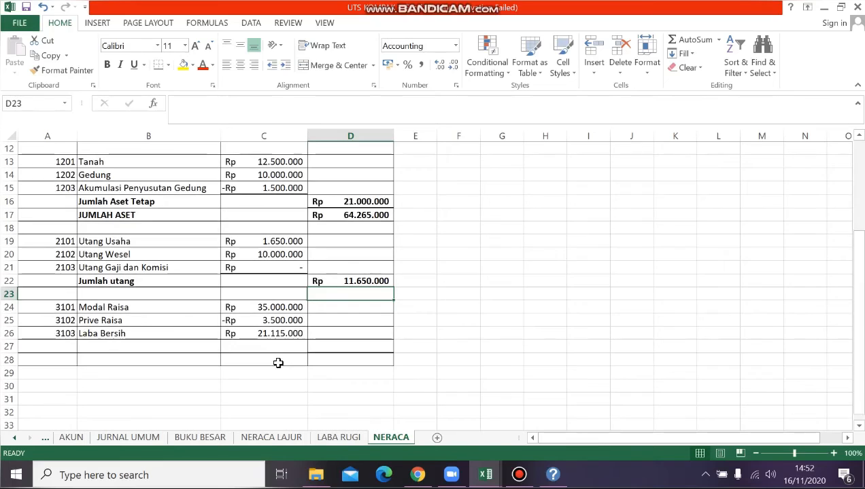
{"action": "left_click", "coordinate": [180, 351]}
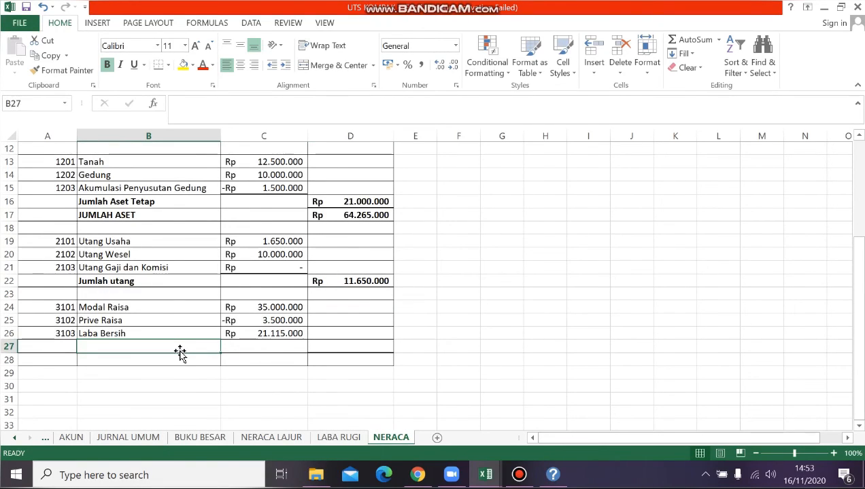
{"action": "type", "text": "ju"}
{"action": "key", "text": "BackSpace"}
{"action": "key", "text": "BackSpace"}
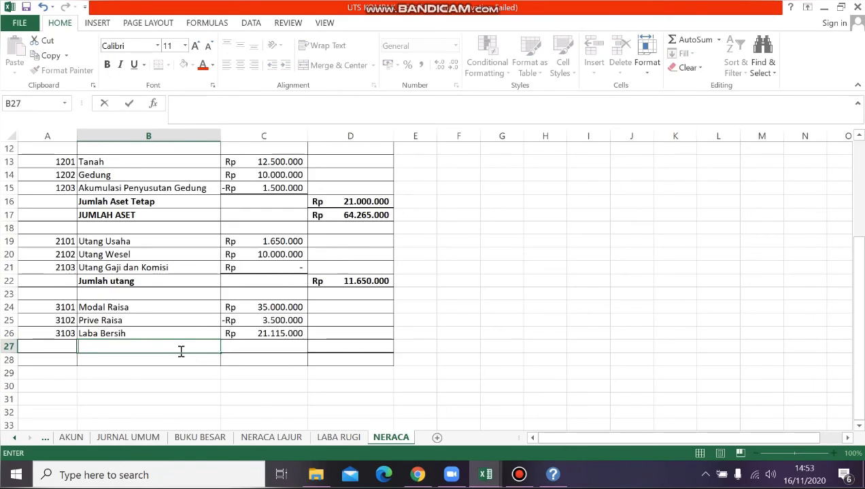
{"action": "key", "text": "ctrl+b"}
{"action": "type", "text": "Juml"}
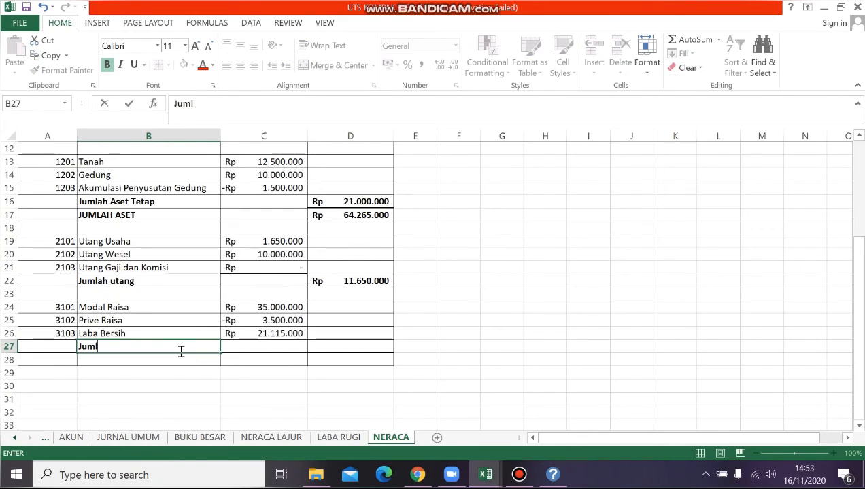
{"action": "type", "text": "ah Ek"}
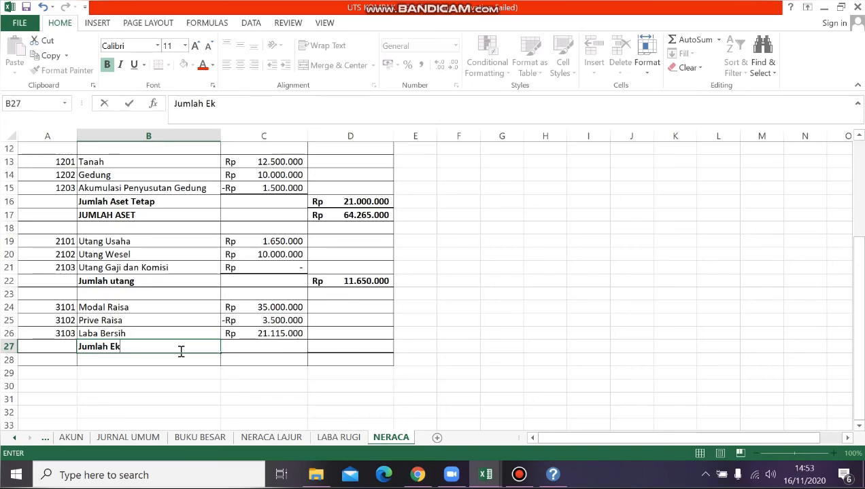
{"action": "type", "text": "uitas"}
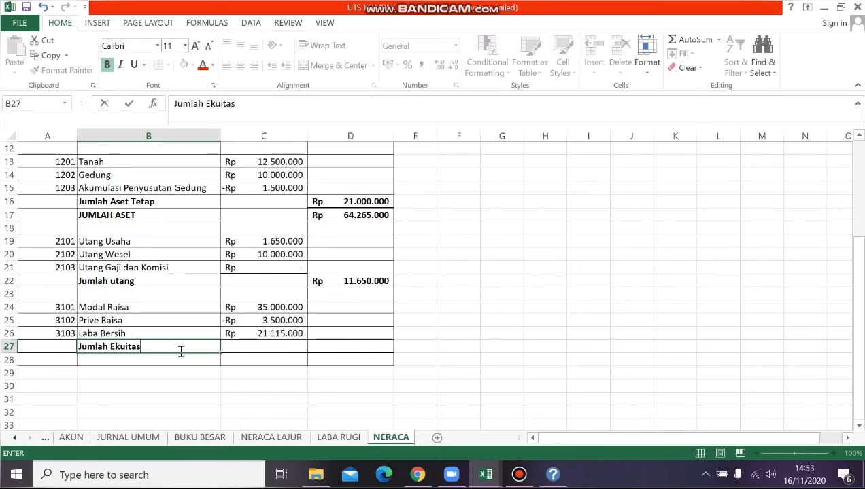
{"action": "key", "text": "Tab"}
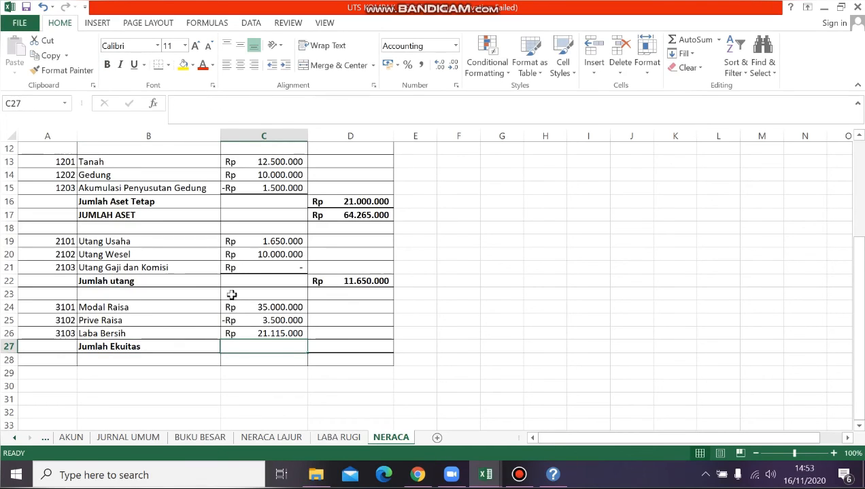
{"action": "left_click", "coordinate": [281, 333]}
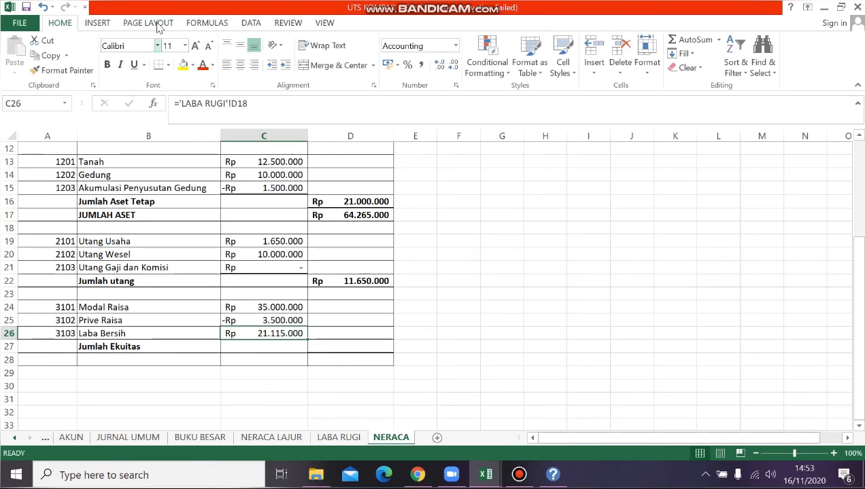
Try to total the equity amounts in D27 with a SUM formula starting at C24
{"action": "left_click", "coordinate": [344, 349]}
{"action": "type", "text": "=s"}
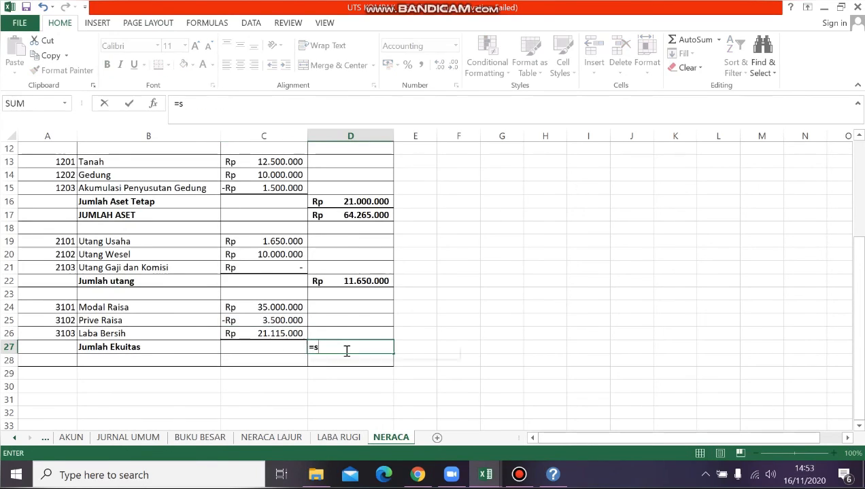
{"action": "type", "text": "um("}
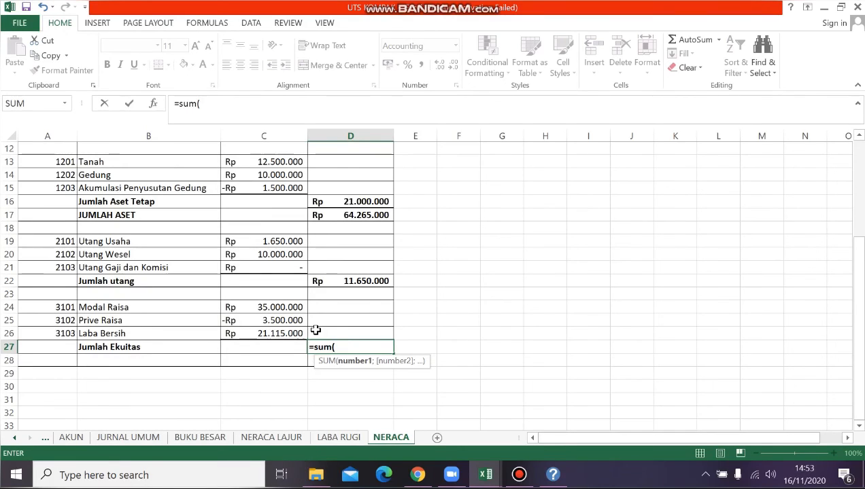
{"action": "left_click", "coordinate": [291, 306]}
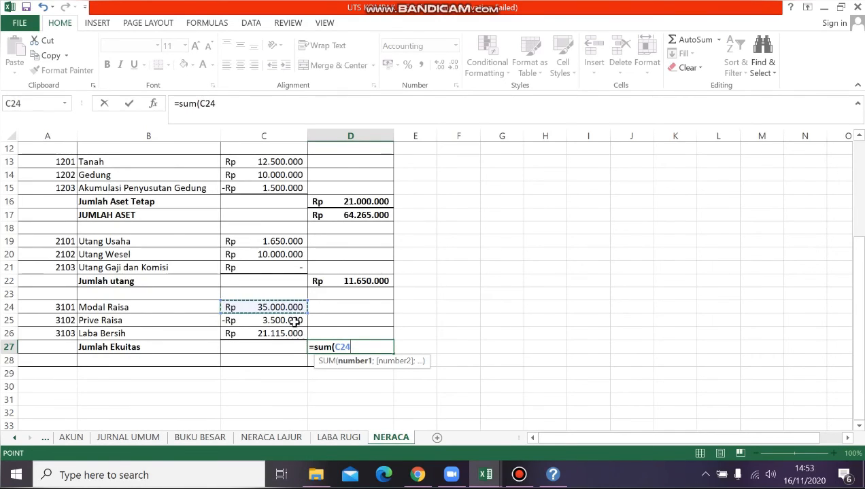
{"action": "mouse_move", "coordinate": [294, 314]}
{"action": "left_mouse_down"}
{"action": "mouse_move", "coordinate": [294, 327]}
{"action": "mouse_move", "coordinate": [293, 303]}
{"action": "left_mouse_up"}
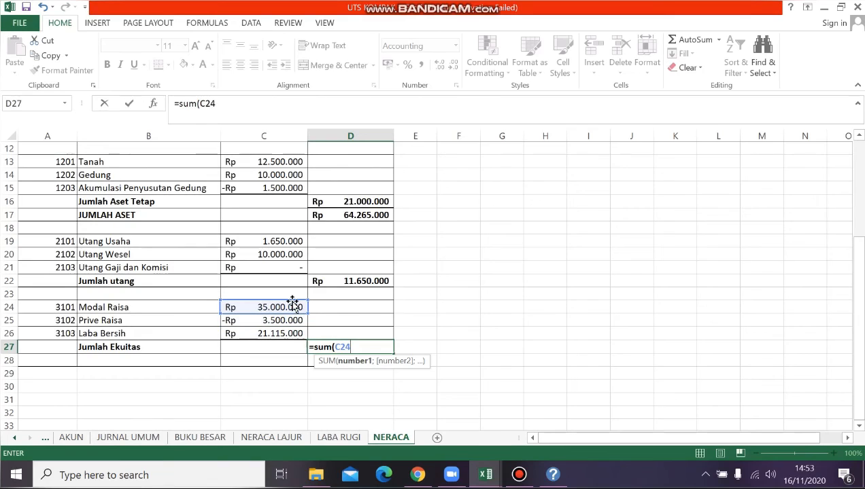
{"action": "left_click", "coordinate": [294, 306]}
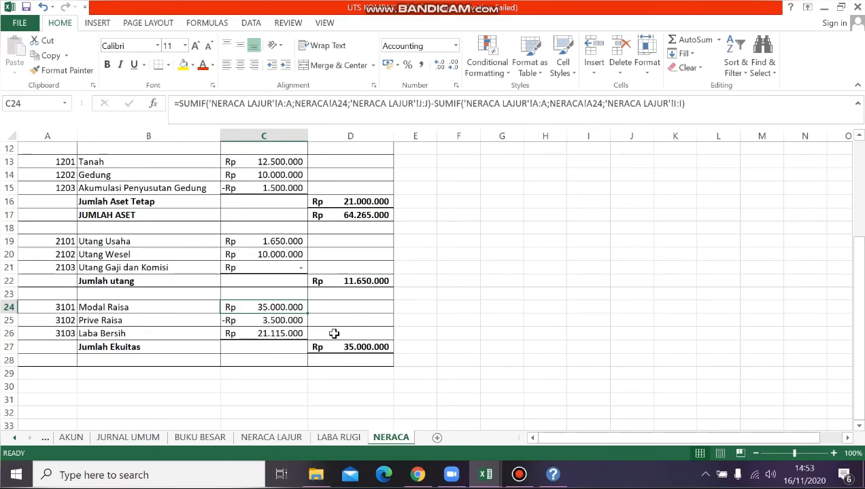
Replace the formula in D27 with a SUM of the equity amounts in C24:C26
{"action": "left_click", "coordinate": [347, 349]}
{"action": "double_click", "coordinate": [347, 349]}
{"action": "key", "text": "BackSpace"}
{"action": "key", "text": "BackSpace"}
{"action": "key", "text": "BackSpace"}
{"action": "key", "text": "BackSpace"}
{"action": "key", "text": "BackSpace"}
{"action": "key", "text": "BackSpace"}
{"action": "key", "text": "BackSpace"}
{"action": "key", "text": "BackSpace"}
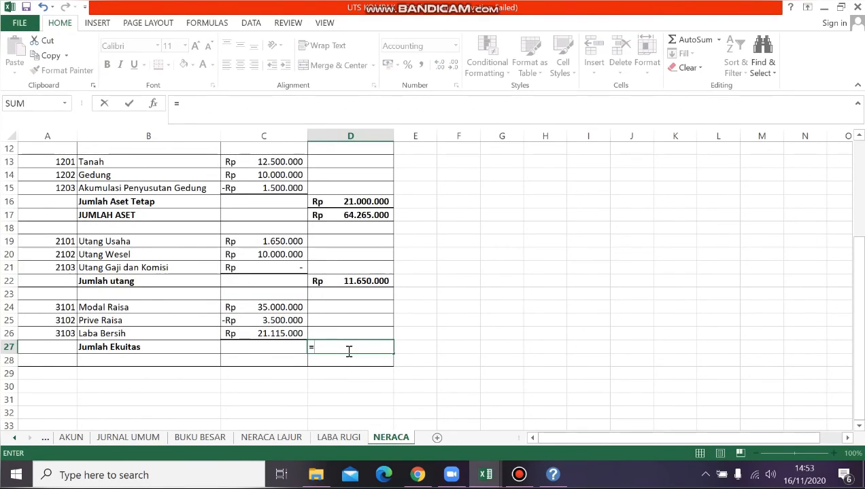
{"action": "type", "text": "sum("}
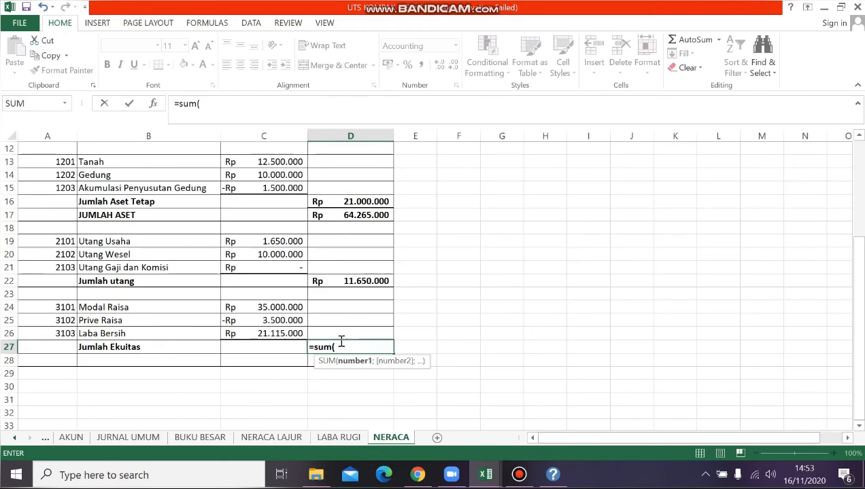
{"action": "left_click_drag", "start_coordinate": [294, 306], "coordinate": [297, 331]}
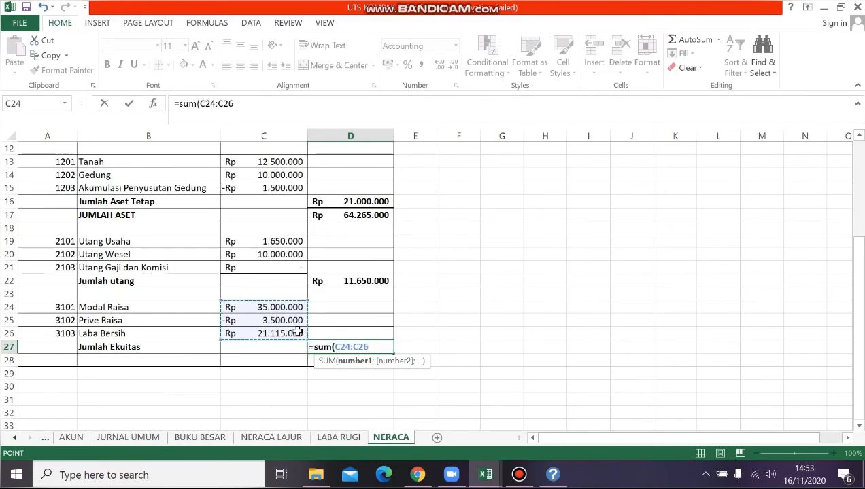
{"action": "key", "text": "Return"}
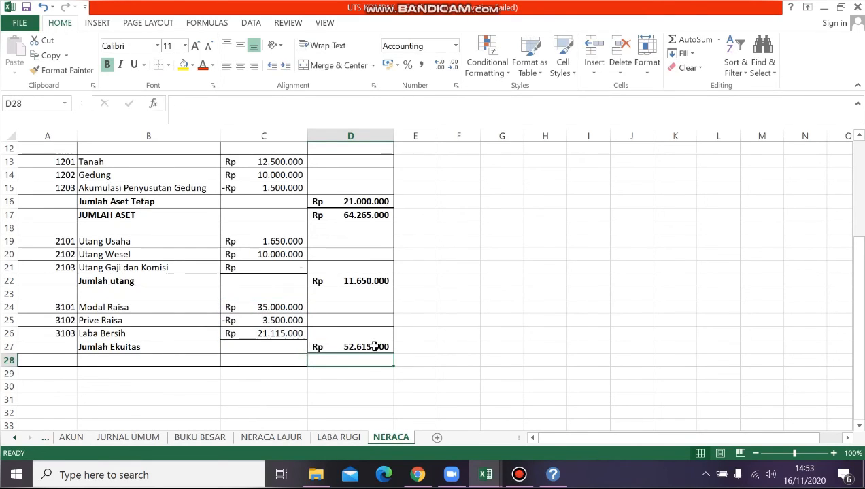
{"action": "left_click", "coordinate": [335, 349]}
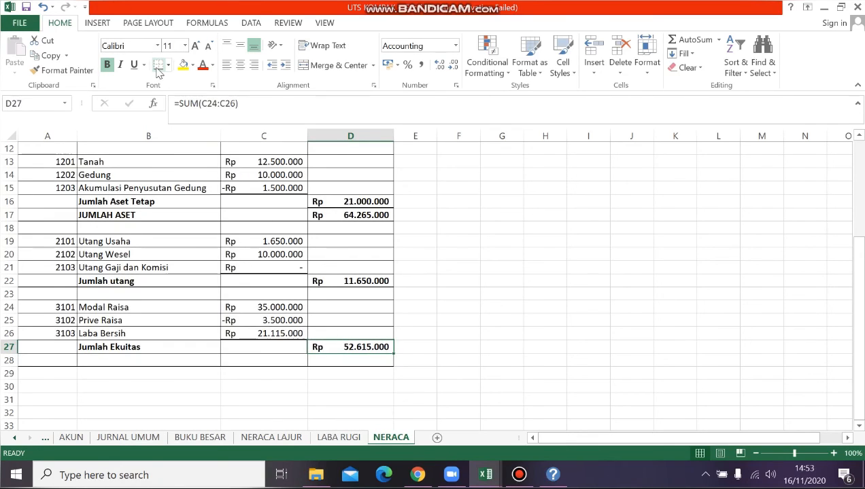
Try adding the asset, liability and equity totals in D28 with =D17+D22+D27, and clear the cell
{"action": "left_click", "coordinate": [375, 362]}
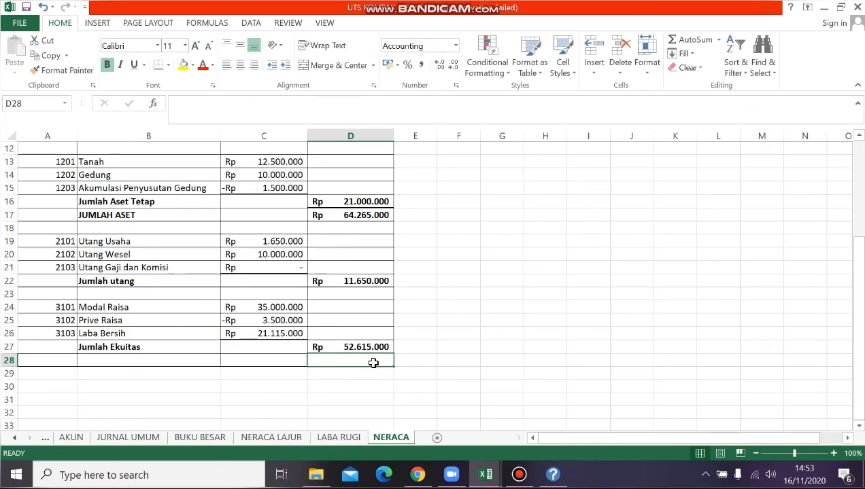
{"action": "type", "text": "="}
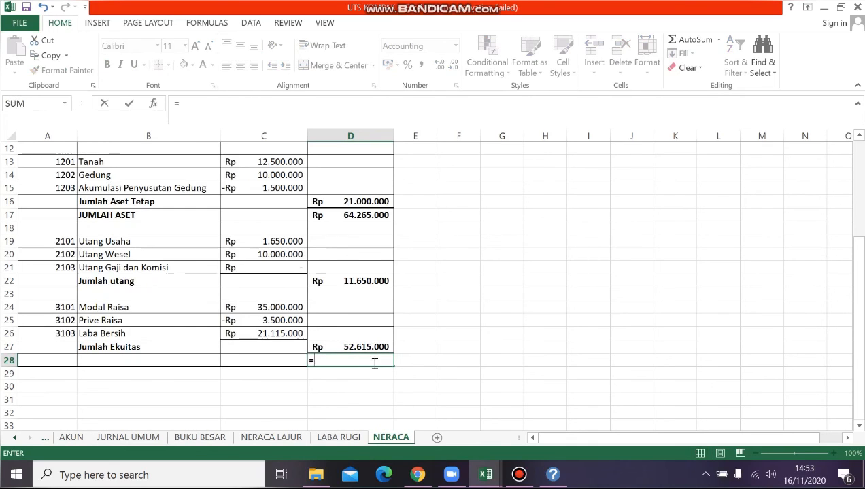
{"action": "scroll", "coordinate": [346, 274], "scroll_direction": "up", "scroll_amount": 1}
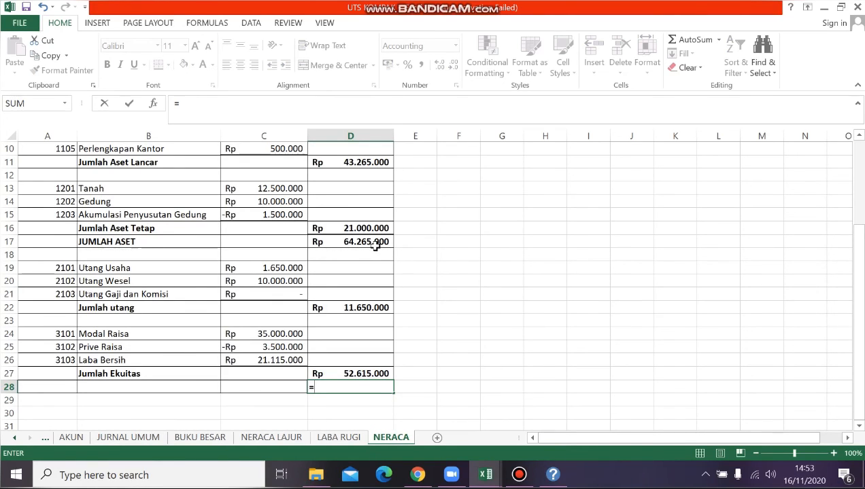
{"action": "left_click", "coordinate": [375, 246]}
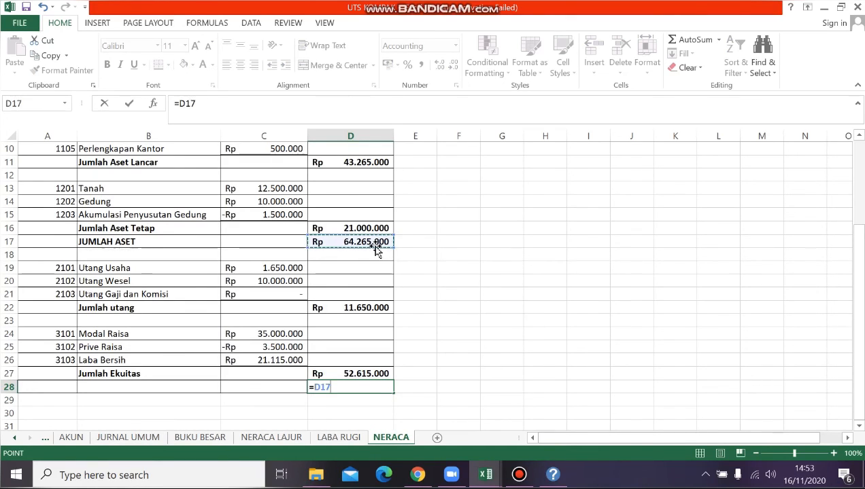
{"action": "type", "text": "=D17+"}
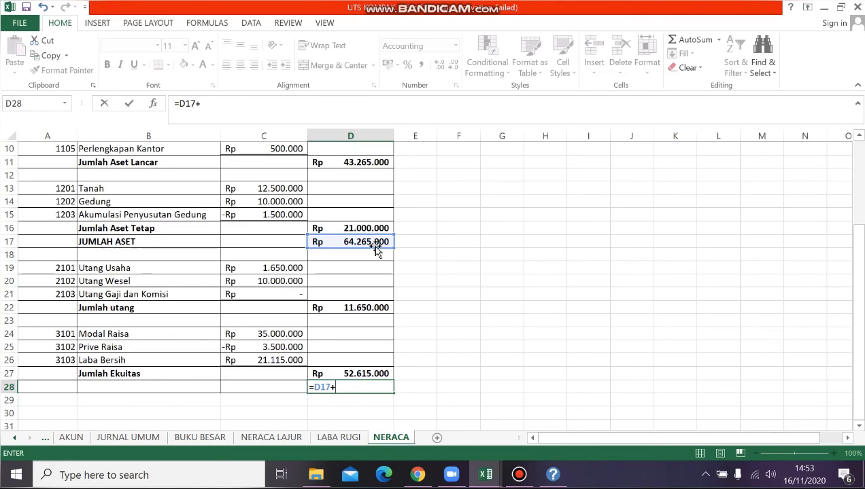
{"action": "left_click", "coordinate": [376, 308]}
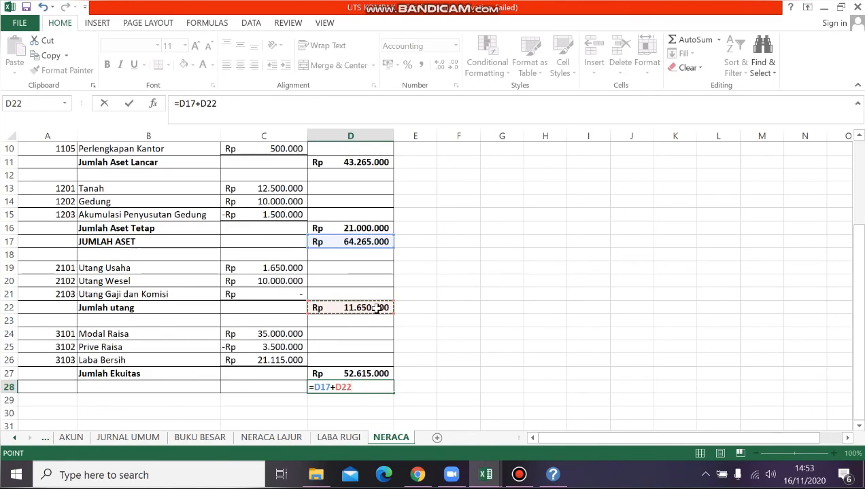
{"action": "type", "text": "+"}
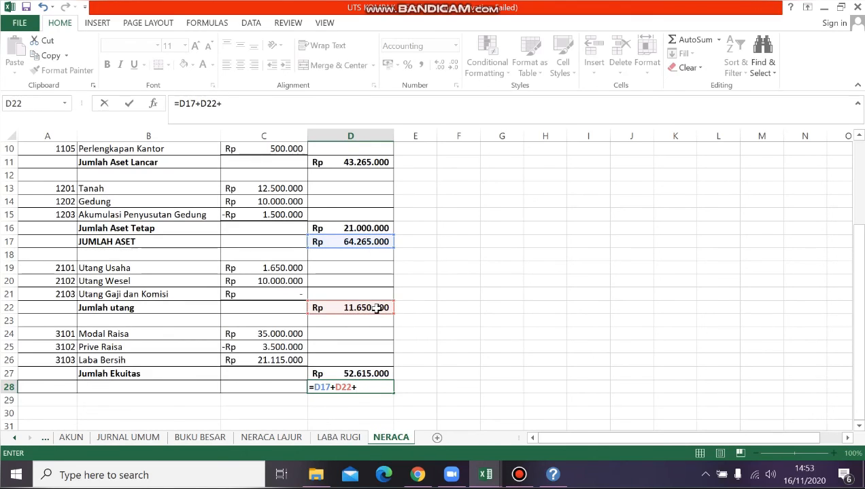
{"action": "left_click", "coordinate": [378, 373]}
{"action": "key", "text": "Return"}
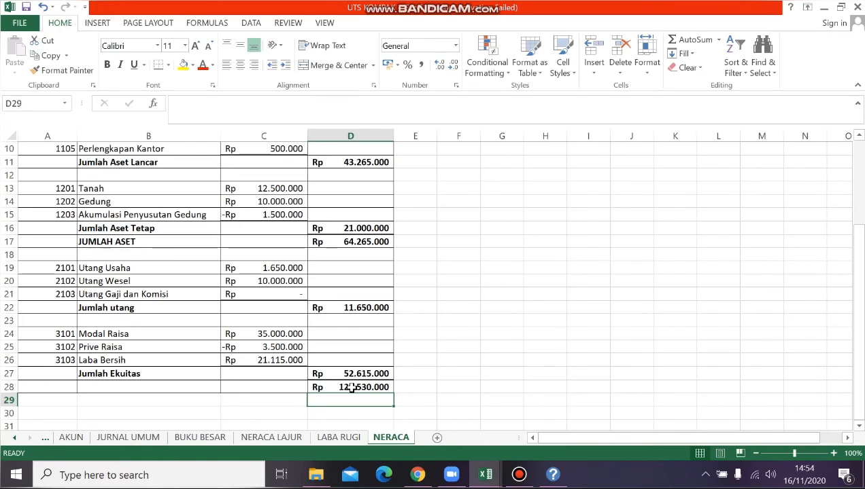
{"action": "left_click", "coordinate": [351, 388]}
{"action": "key", "text": "Delete"}
Enter the bold label "Jumlah Ekuitas" in B28 using the autocompleted text
{"action": "left_click", "coordinate": [187, 390]}
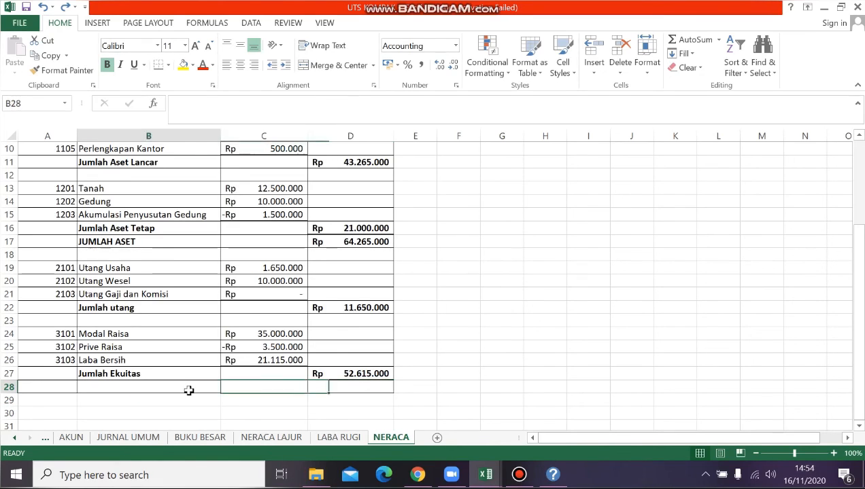
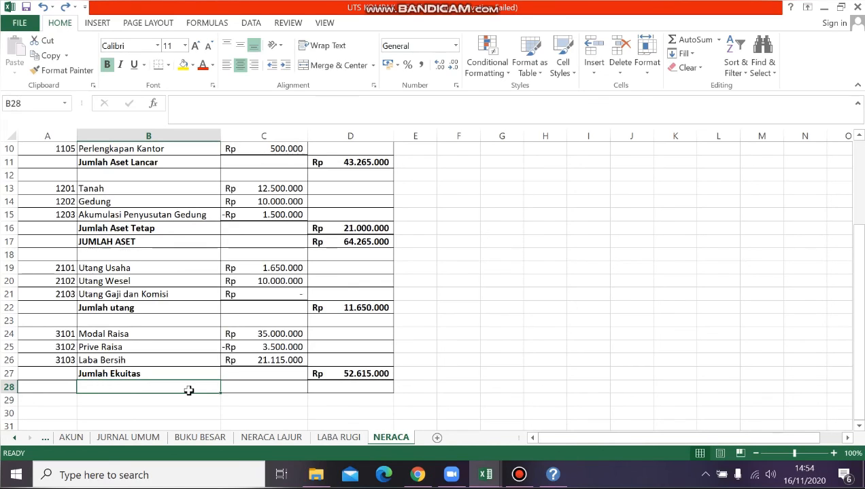
{"action": "key", "text": "ctrl+b"}
{"action": "type", "text": "J"}
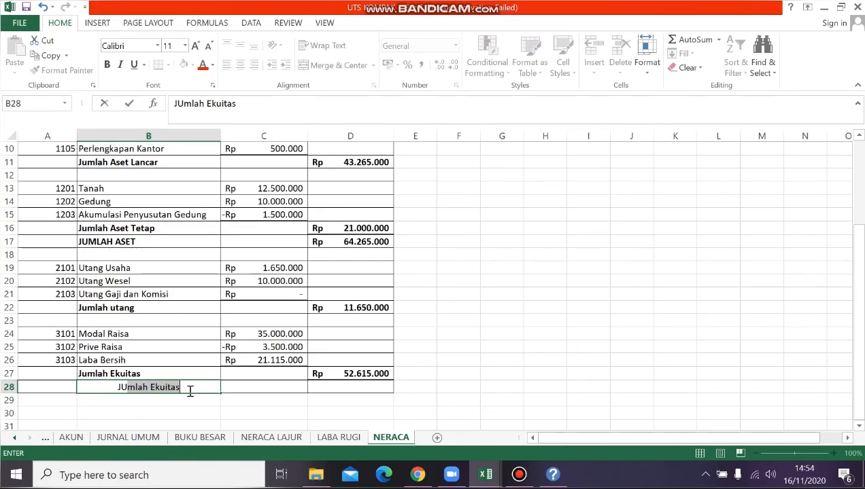
{"action": "key", "text": "BackSpace"}
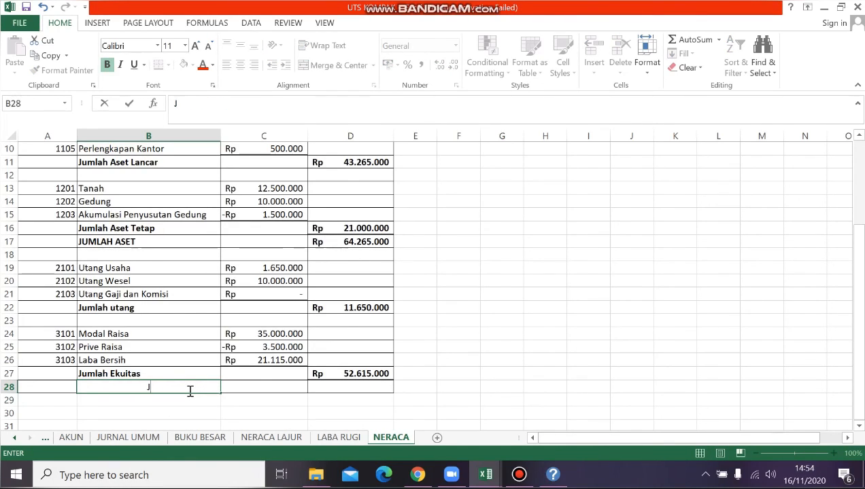
{"action": "key", "text": "BackSpace"}
{"action": "type", "text": "J"}
{"action": "key", "text": "BackSpace"}
{"action": "key", "text": "BackSpace"}
{"action": "type", "text": "J"}
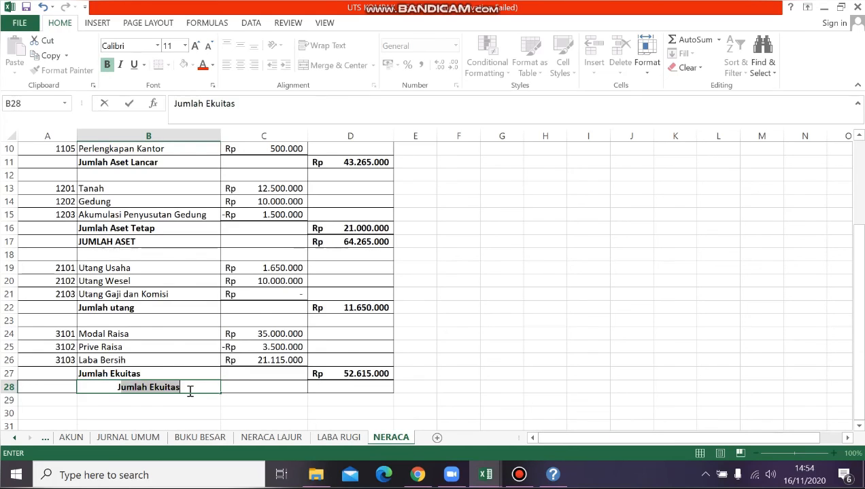
{"action": "key", "text": "Tab"}
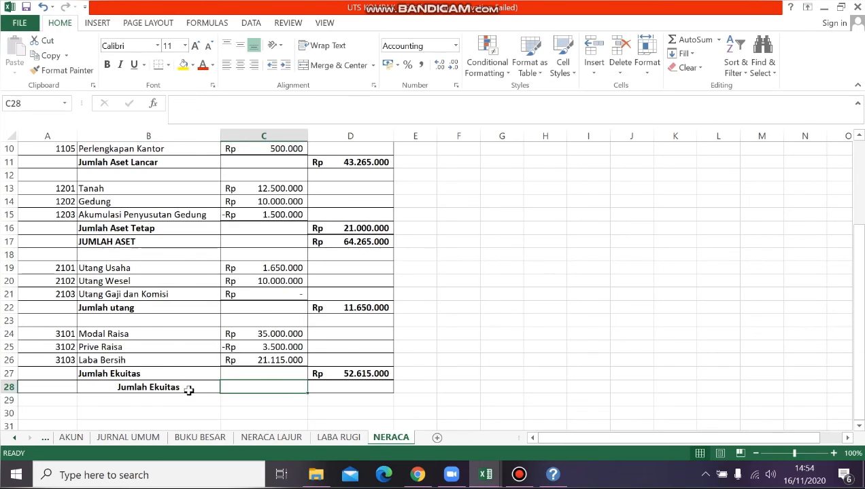
Extend the label in B28 to "Jumlah Ekuitas dan Liabilitas" and start a formula in D28
{"action": "double_click", "coordinate": [188, 389]}
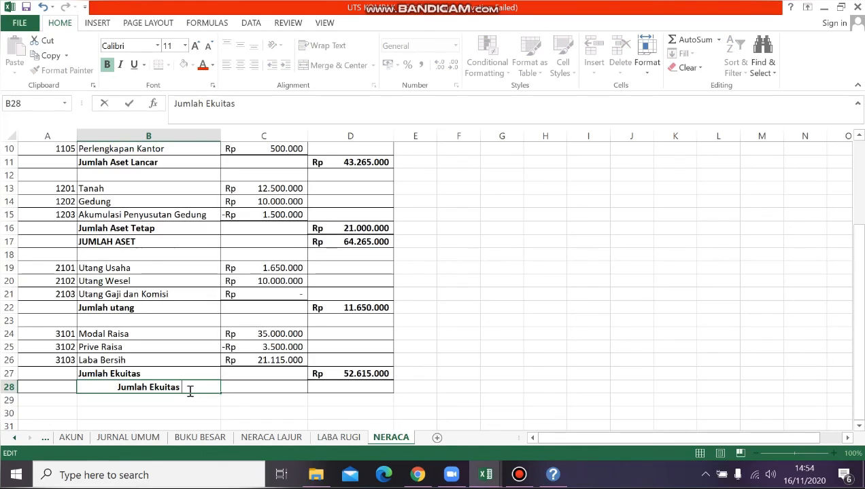
{"action": "type", "text": "DAN"}
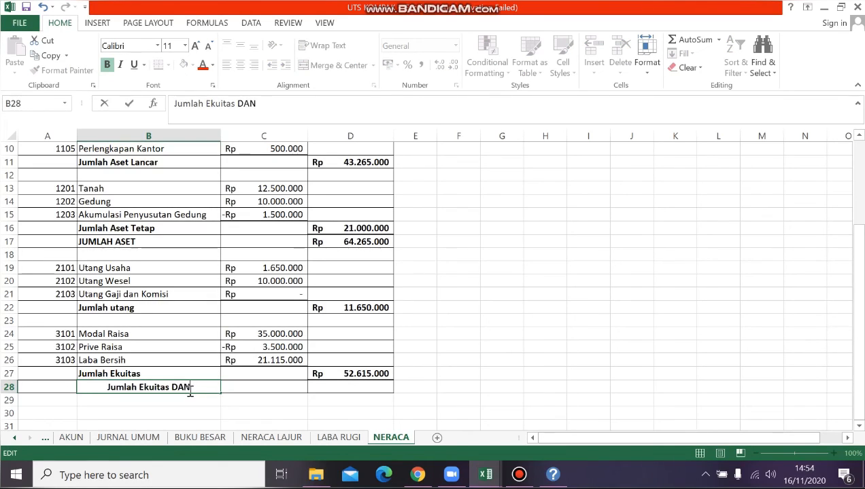
{"action": "key", "text": "BackSpace"}
{"action": "key", "text": "BackSpace"}
{"action": "key", "text": "BackSpace"}
{"action": "type", "text": "dan"}
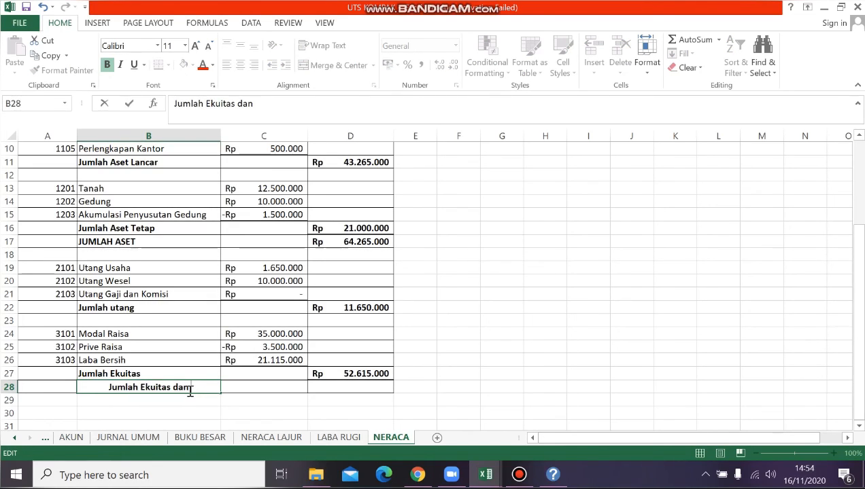
{"action": "type", "text": " K"}
{"action": "key", "text": "BackSpace"}
{"action": "type", "text": "Lia"}
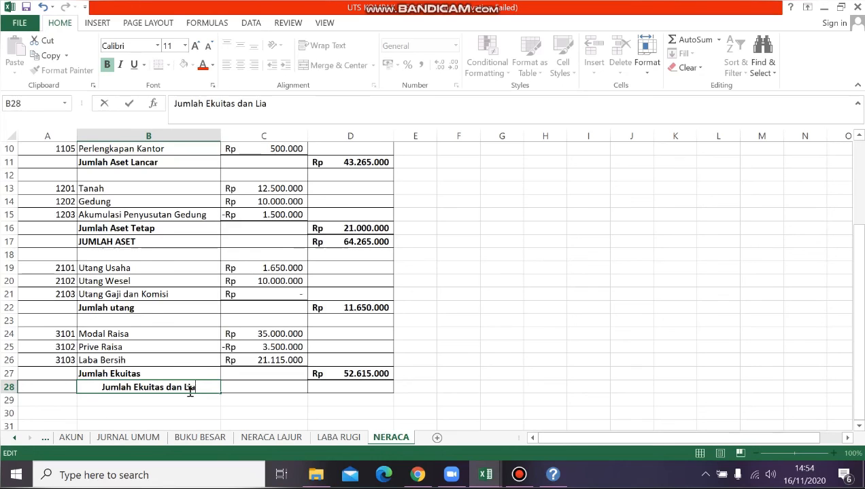
{"action": "type", "text": "bilitas"}
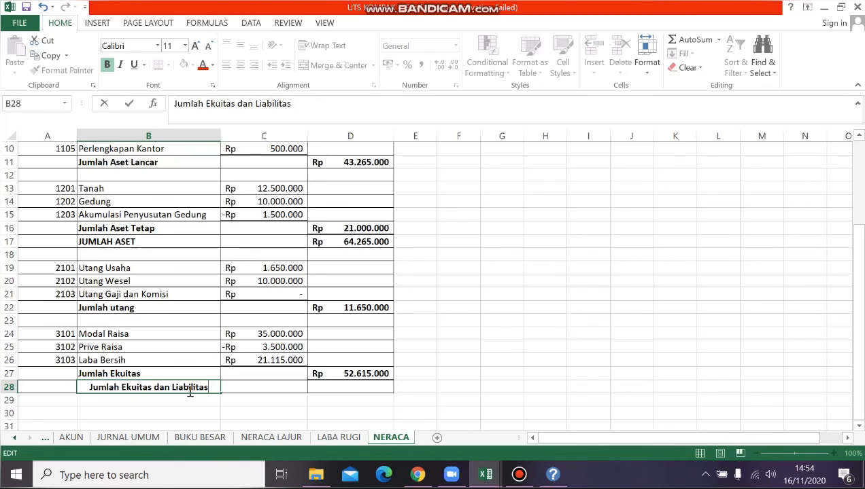
{"action": "left_click", "coordinate": [317, 387]}
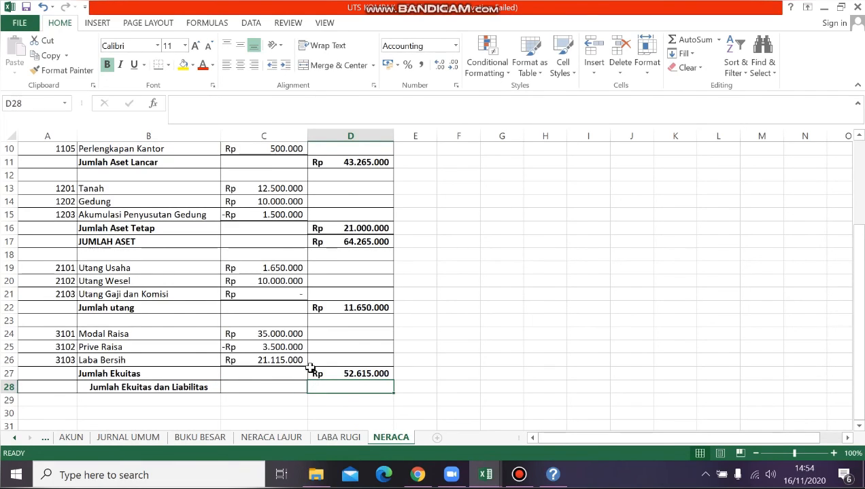
{"action": "type", "text": "="}
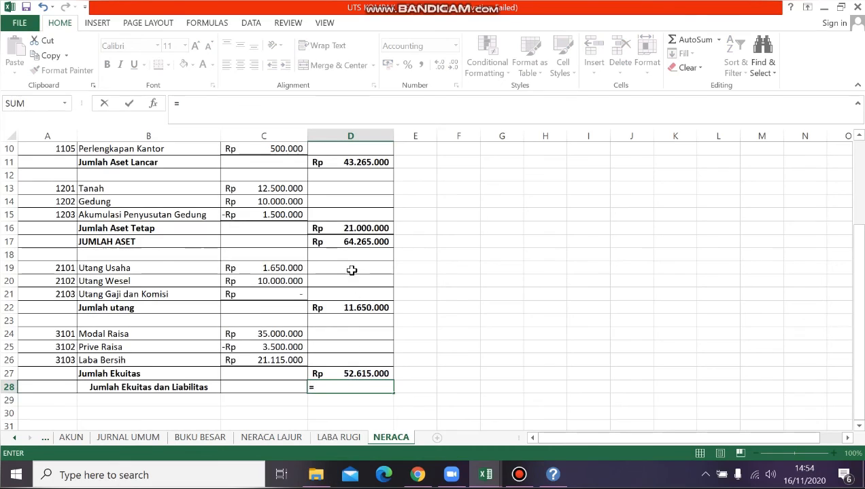
{"action": "left_click", "coordinate": [338, 244]}
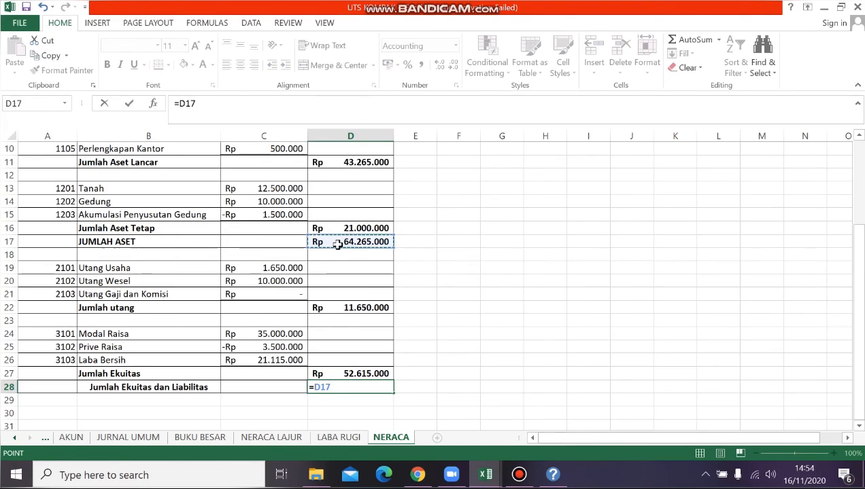
{"action": "type", "text": "+"}
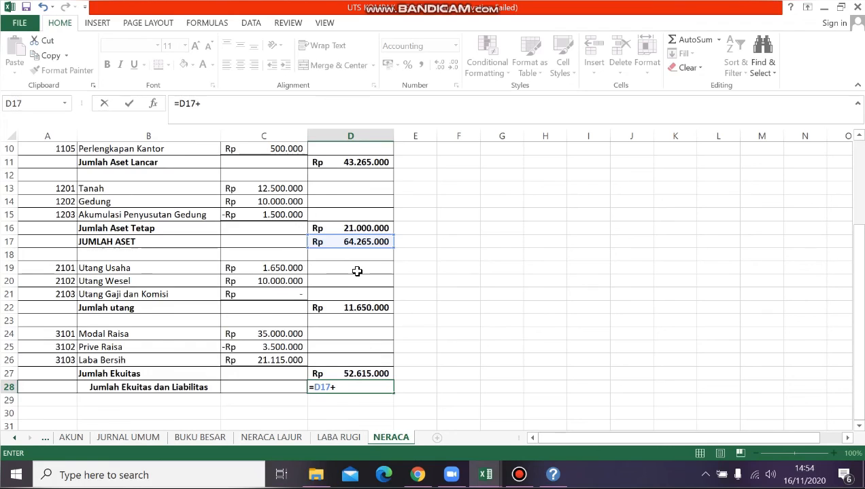
{"action": "key", "text": "BackSpace"}
{"action": "key", "text": "BackSpace"}
{"action": "key", "text": "BackSpace"}
{"action": "key", "text": "BackSpace"}
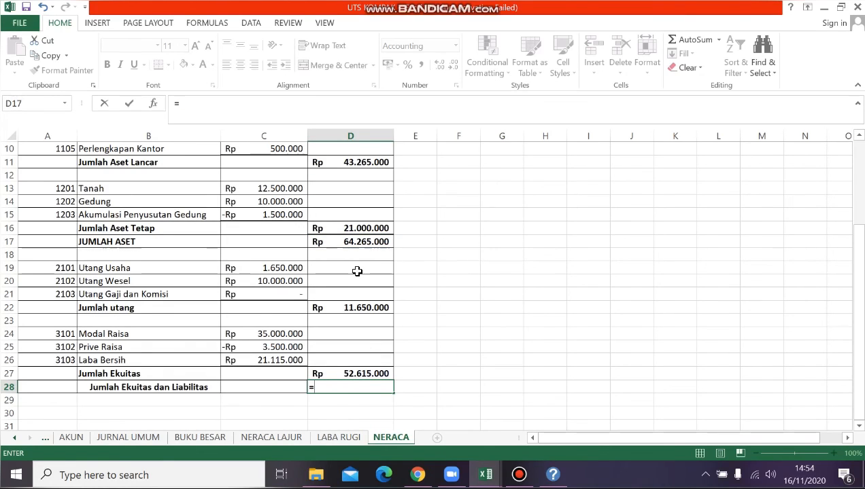
Complete the formula in D28 as =D22+D27 to add the liabilities and equity totals
{"action": "left_click", "coordinate": [343, 308]}
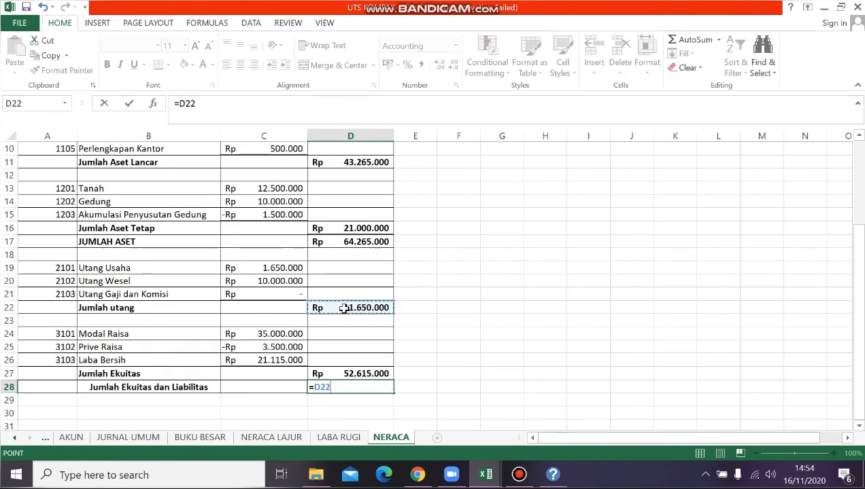
{"action": "type", "text": "+"}
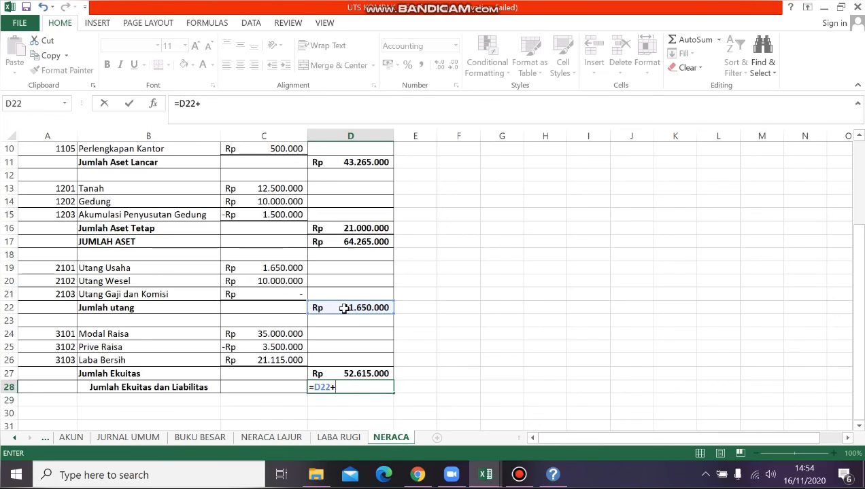
{"action": "left_click", "coordinate": [365, 374]}
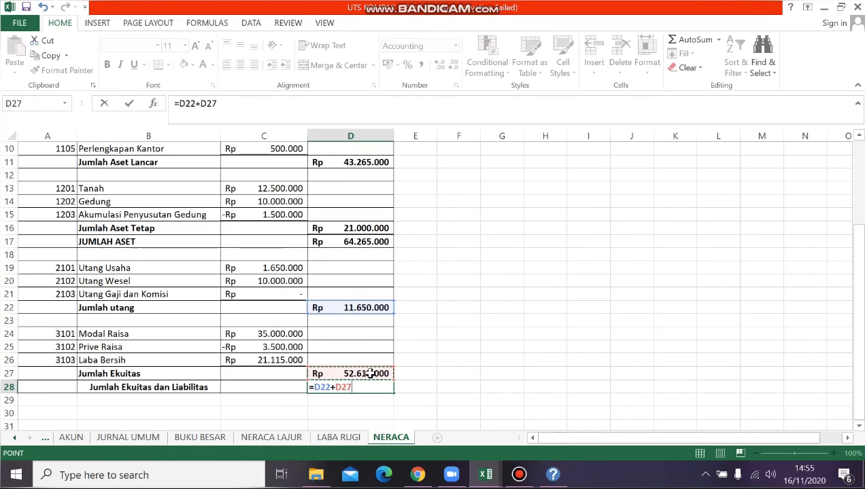
{"action": "key", "text": "Return"}
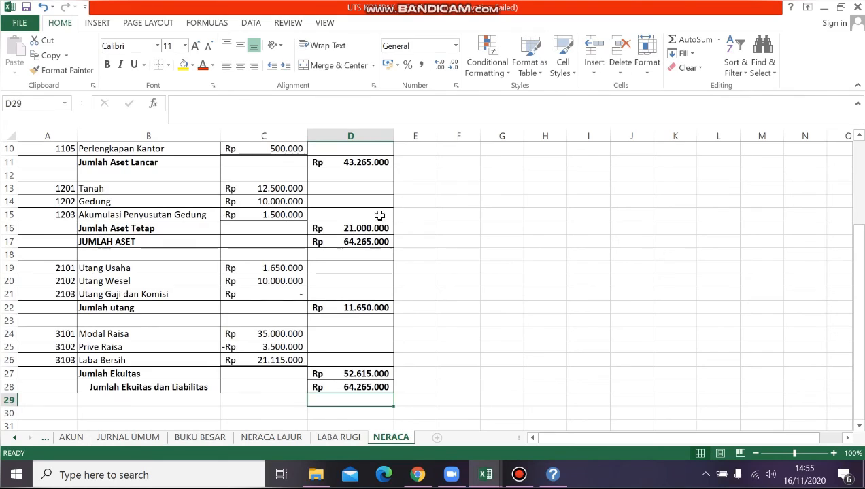
Compare the asset total in D17 with the equity and liabilities total in D28, and review the balance sheet from its heading
{"action": "left_click", "coordinate": [381, 253]}
{"action": "left_click", "coordinate": [367, 243]}
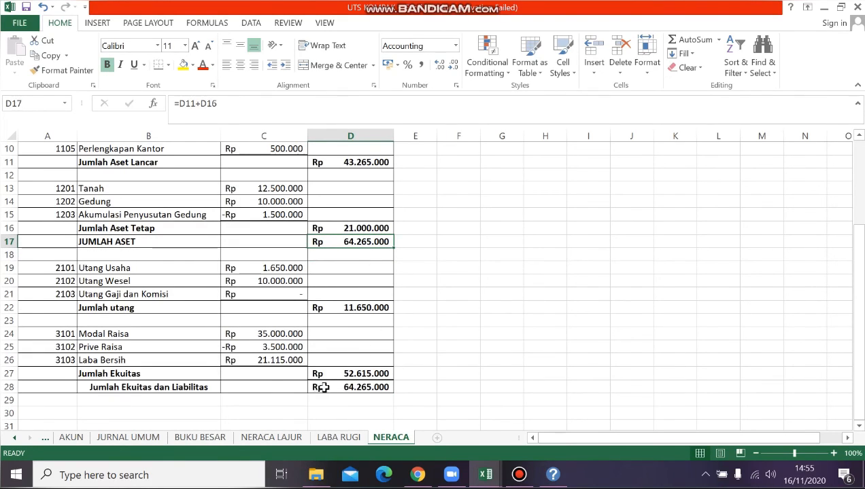
{"action": "left_click", "coordinate": [361, 386]}
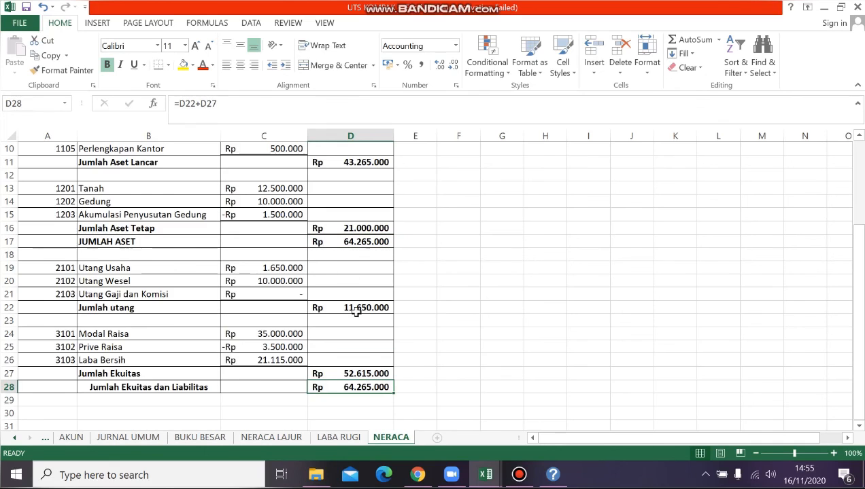
{"action": "scroll", "coordinate": [348, 255], "scroll_direction": "up", "scroll_amount": 1}
{"action": "scroll", "coordinate": [349, 254], "scroll_direction": "up", "scroll_amount": 3}
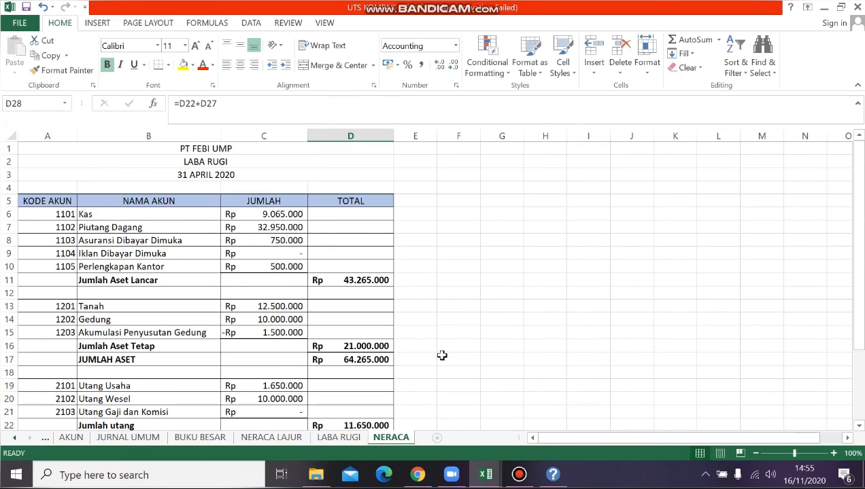
{"action": "left_click", "coordinate": [519, 475]}
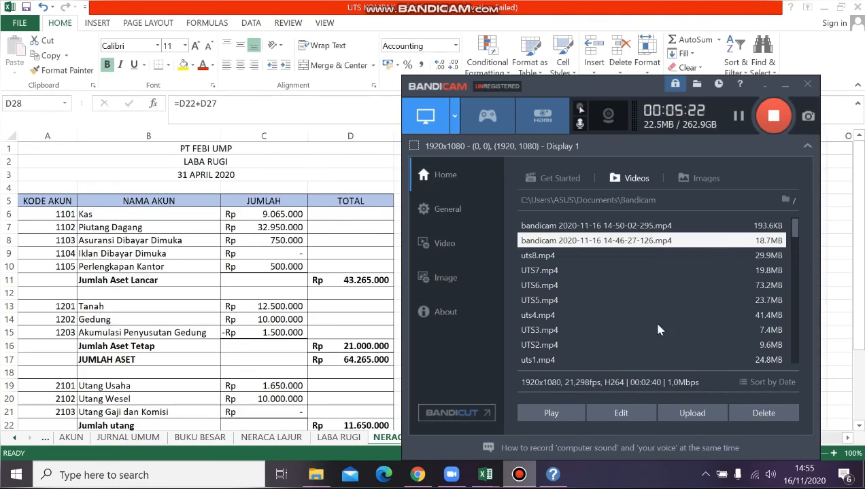
{"action": "left_click", "coordinate": [774, 115]}
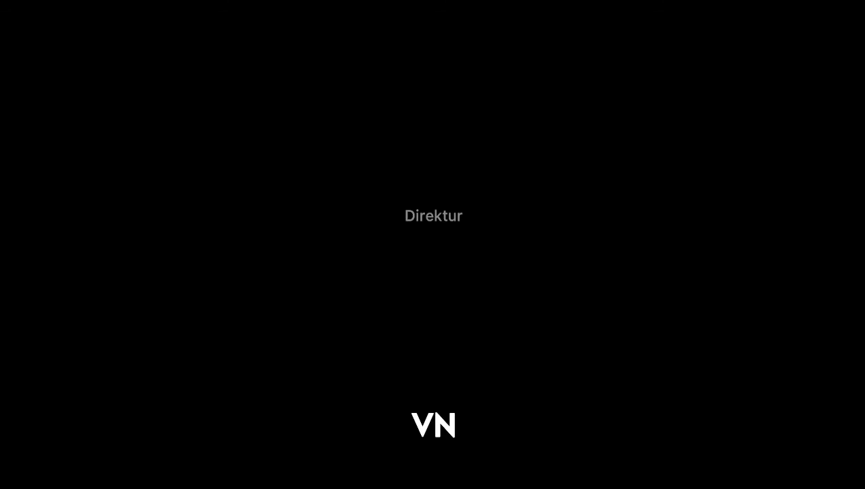